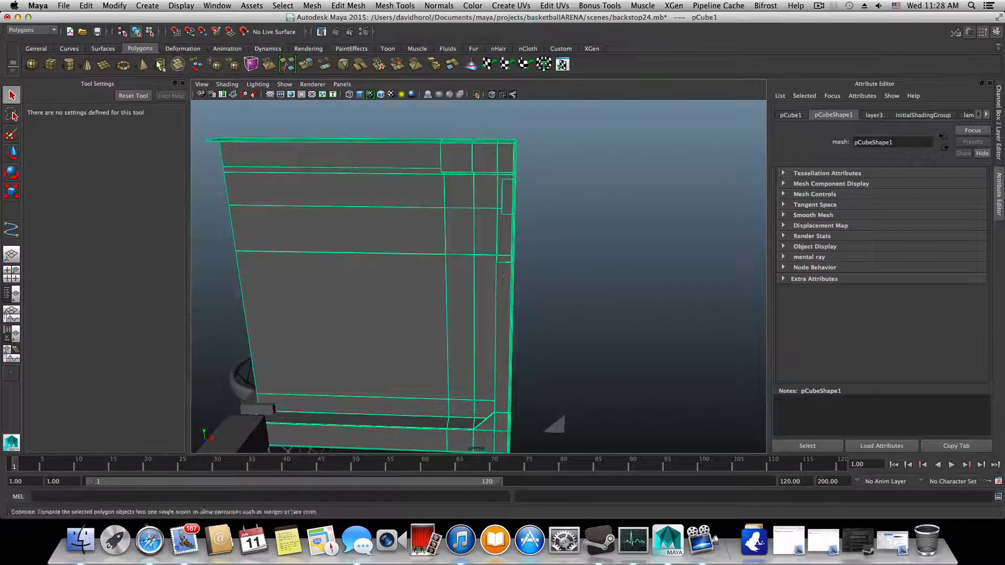
# Step: Create a polygon pipe primitive and frame it in the perspective view
pyautogui.click(160, 65)
pyautogui.scroll(-6, 443, 297)
pyautogui.scroll(-4, 443, 301)
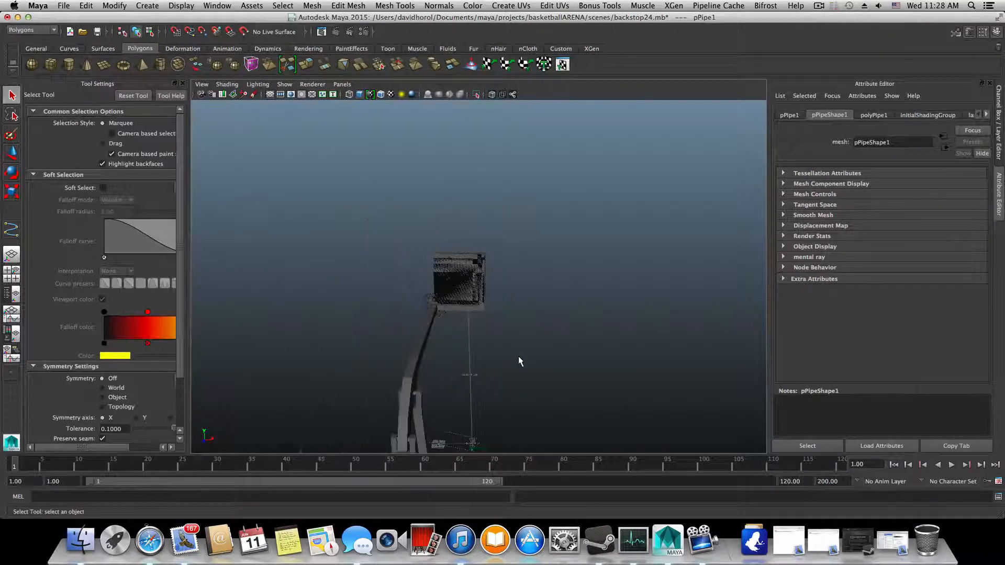
pyautogui.keyDown('alt'); pyautogui.moveTo(521, 361); pyautogui.dragTo(357, 301); pyautogui.keyUp('alt')
pyautogui.scroll(5, 529, 357)
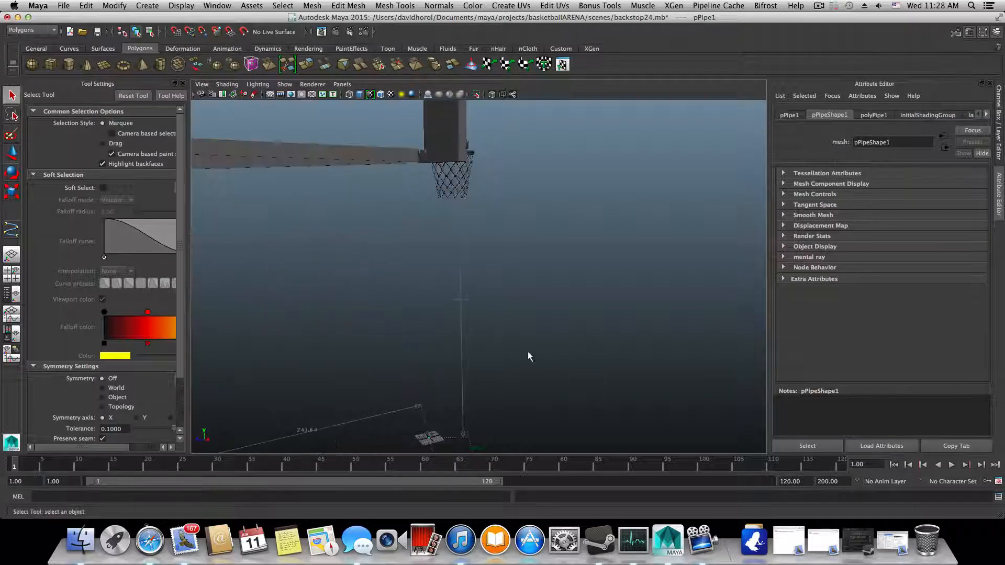
pyautogui.keyDown('alt'); pyautogui.moveTo(494, 301); pyautogui.dragTo(520, 251, button='middle'); pyautogui.keyUp('alt')
pyautogui.scroll(3, 458, 350)
pyautogui.keyDown('alt'); pyautogui.moveTo(402, 361); pyautogui.dragTo(438, 307, button='middle'); pyautogui.keyUp('alt')
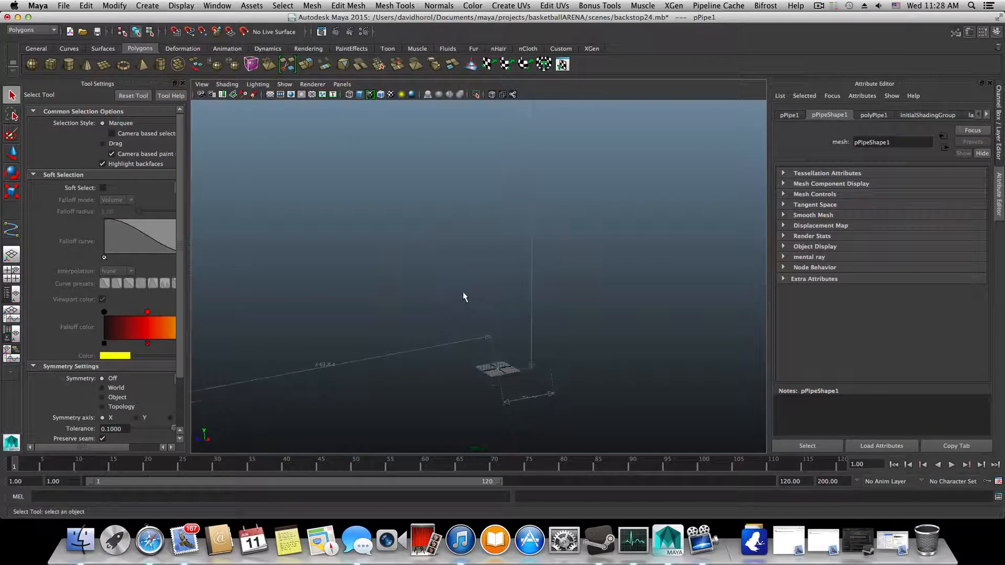
pyautogui.press('f')
pyautogui.keyDown('alt'); pyautogui.moveTo(486, 287); pyautogui.dragTo(697, 241); pyautogui.keyUp('alt')
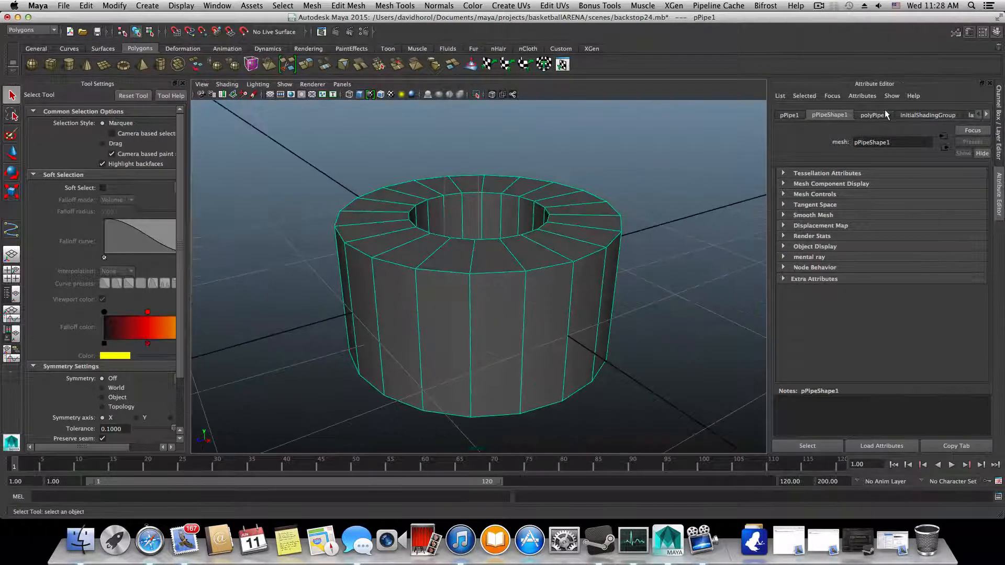
# Step: Set the pipe's Subdivisions Axis to 6 to make it hexagonal
pyautogui.click(873, 115)
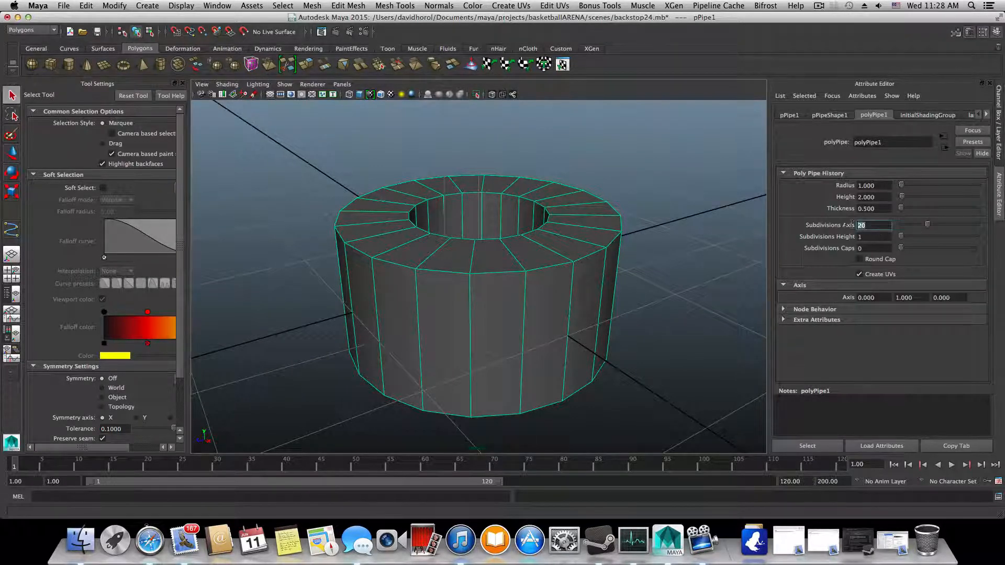
pyautogui.write('6')
pyautogui.press('Return')
pyautogui.keyDown('alt'); pyautogui.moveTo(517, 255); pyautogui.dragTo(490, 157); pyautogui.keyUp('alt')
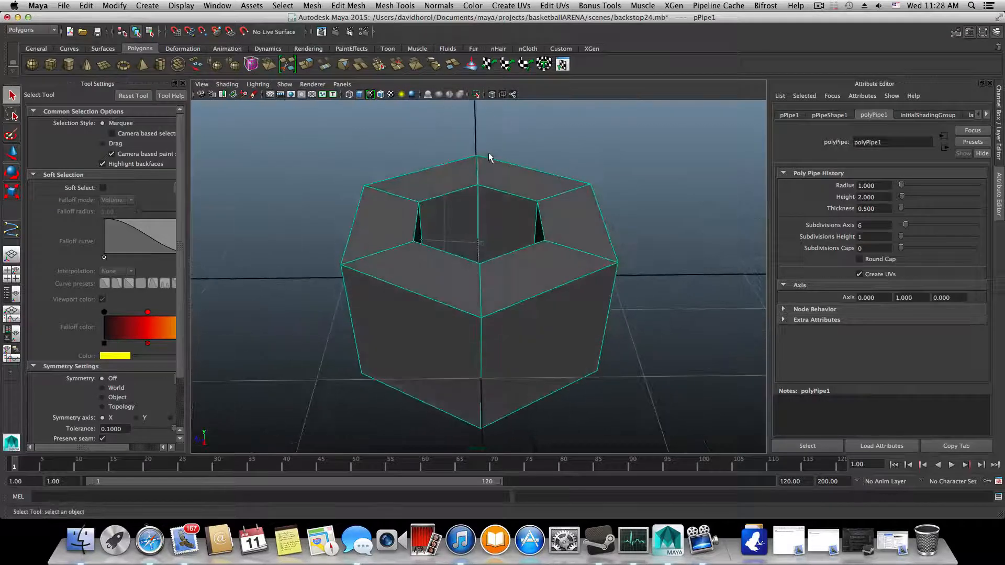
pyautogui.keyDown('alt'); pyautogui.moveTo(494, 342); pyautogui.dragTo(578, 356); pyautogui.keyUp('alt')
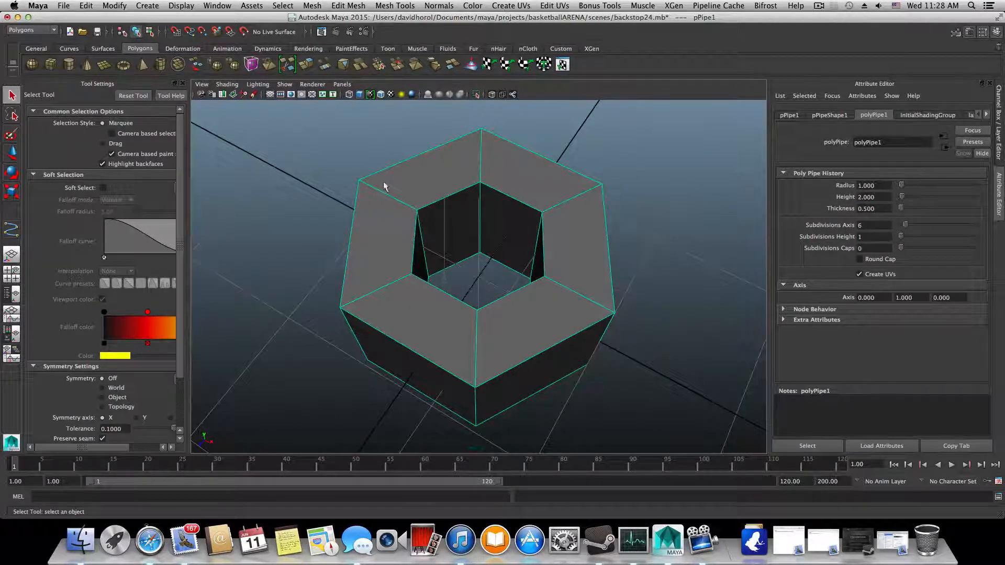
pyautogui.keyDown('alt'); pyautogui.moveTo(418, 203); pyautogui.dragTo(365, 294); pyautogui.keyUp('alt')
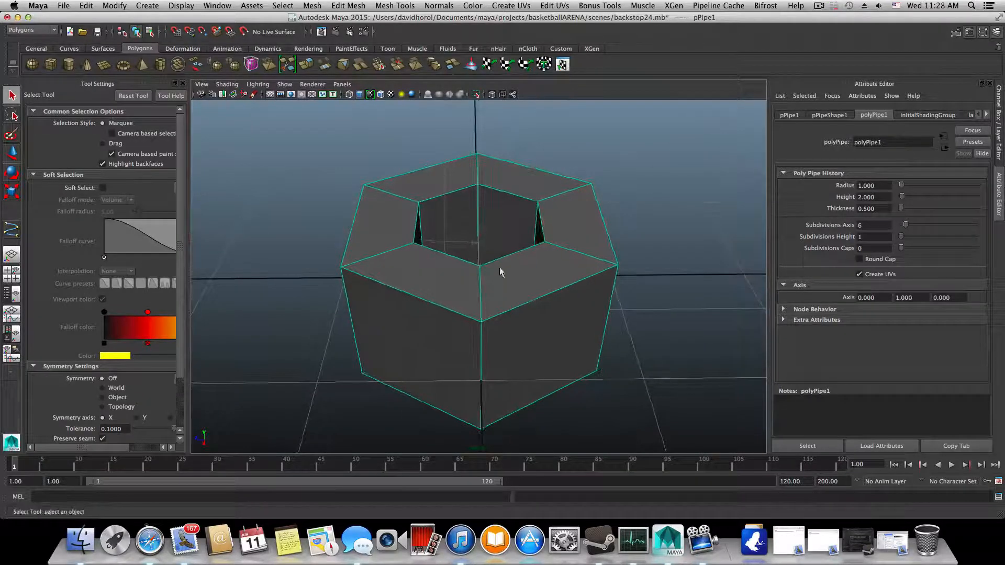
# Step: Delete the pipe's side and bottom faces, leaving only the flat hexagonal top ring
pyautogui.scroll(-8, 528, 283)
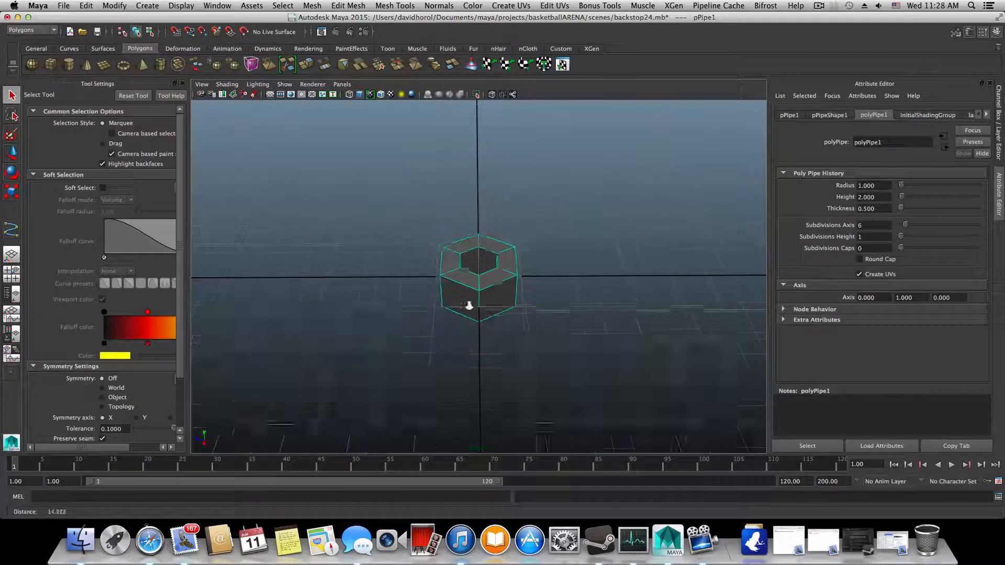
pyautogui.keyDown('alt'); pyautogui.moveTo(469, 306); pyautogui.dragTo(489, 267); pyautogui.keyUp('alt')
pyautogui.moveTo(488, 261); pyautogui.dragTo(488, 284, button='right')
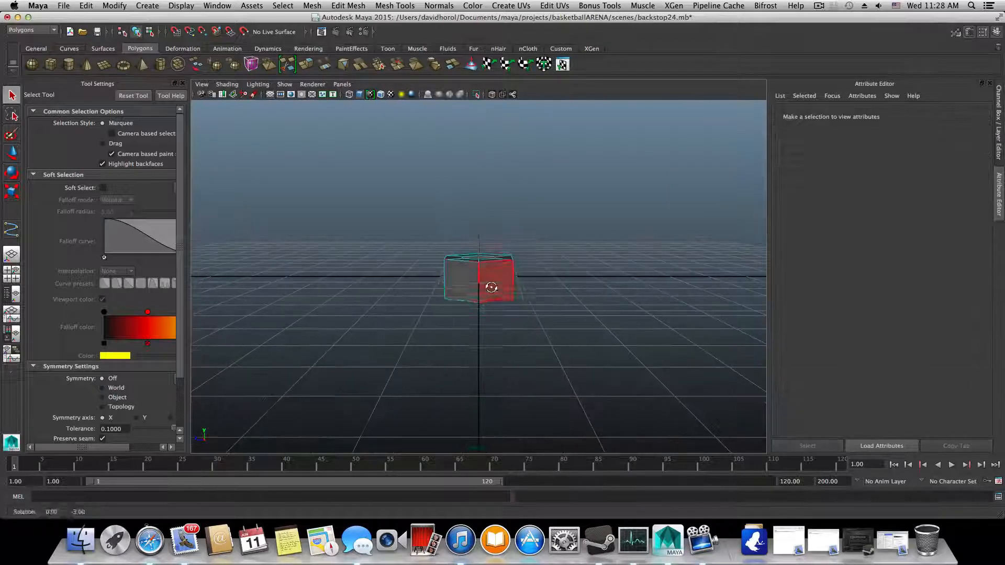
pyautogui.moveTo(425, 246); pyautogui.dragTo(574, 340)
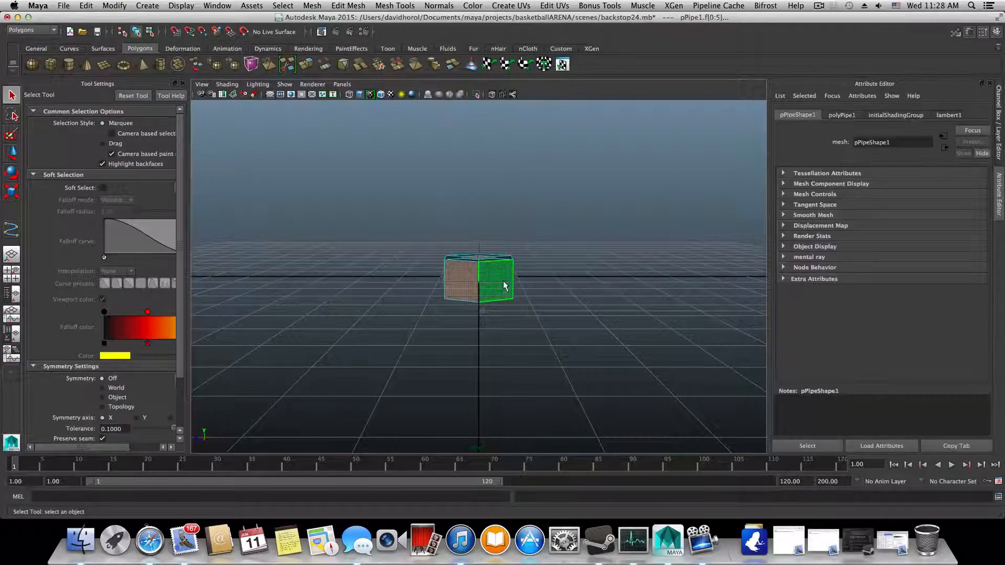
pyautogui.moveTo(504, 288)
pyautogui.keyDown('alt'); pyautogui.mouseDown()
pyautogui.moveTo(528, 314)
pyautogui.moveTo(497, 287)
pyautogui.mouseUp(); pyautogui.keyUp('alt')
pyautogui.press('Delete')
pyautogui.press('F8')
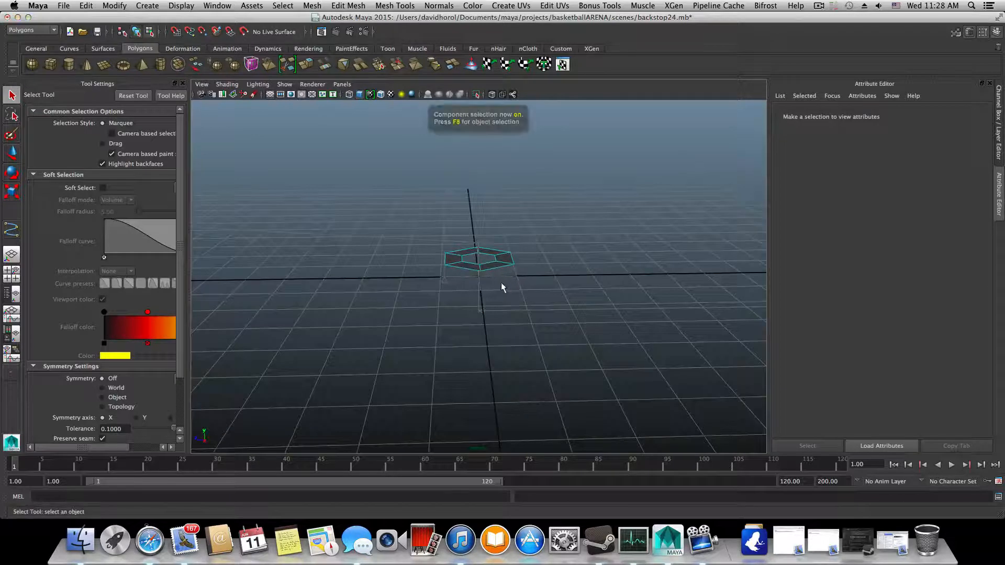
# Step: Extract the three faces on the right half of the hexagonal ring as a separate mesh
pyautogui.moveTo(462, 257)
pyautogui.keyDown('alt'); pyautogui.mouseDown(button='right')
pyautogui.moveTo(515, 283)
pyautogui.moveTo(459, 303)
pyautogui.moveTo(494, 292)
pyautogui.moveTo(503, 303)
pyautogui.moveTo(468, 253)
pyautogui.mouseUp(button='right'); pyautogui.keyUp('alt')
pyautogui.moveTo(468, 252); pyautogui.dragTo(568, 406)
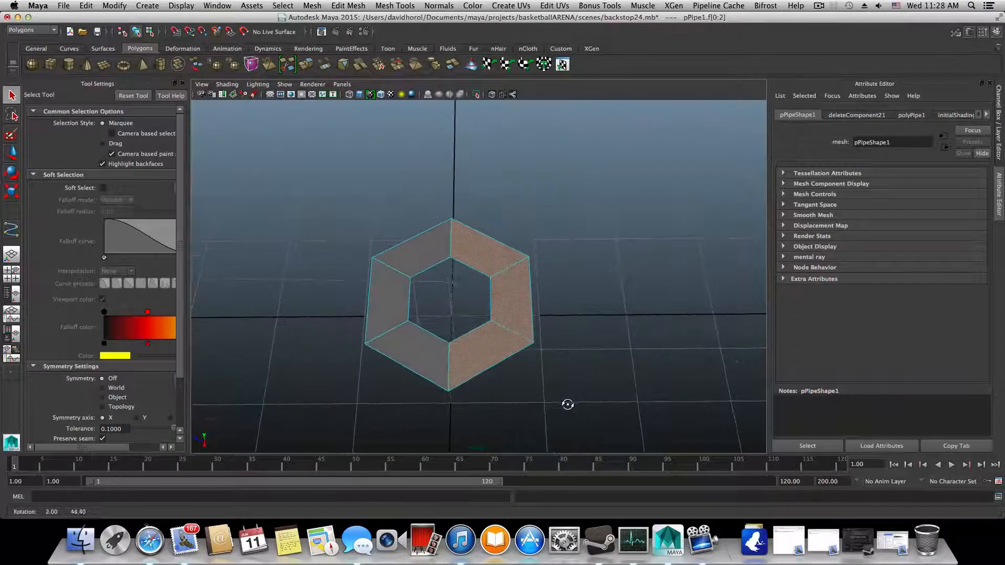
pyautogui.click(310, 6)
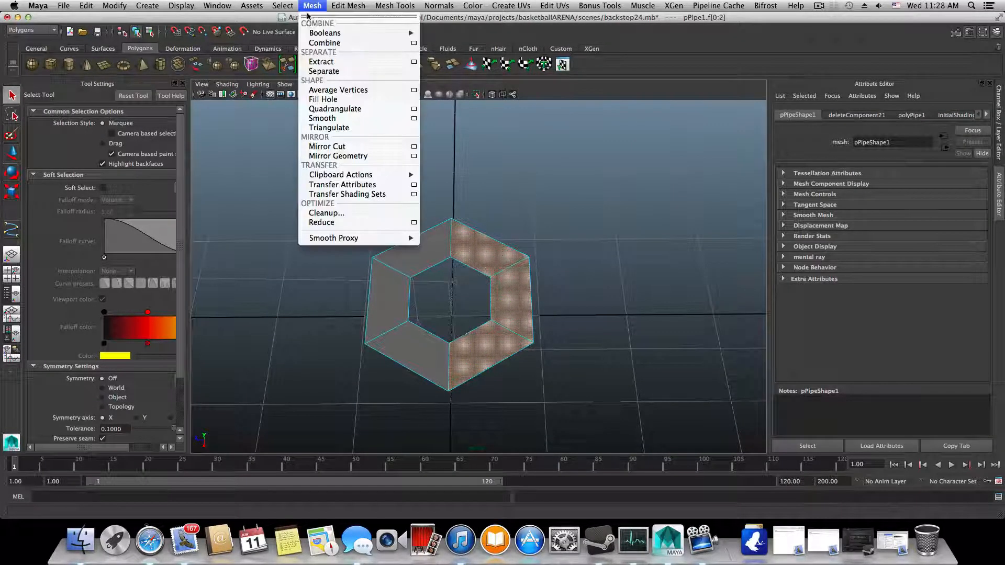
pyautogui.click(323, 62)
pyautogui.keyDown('alt'); pyautogui.moveTo(553, 274); pyautogui.dragTo(520, 285); pyautogui.keyUp('alt')
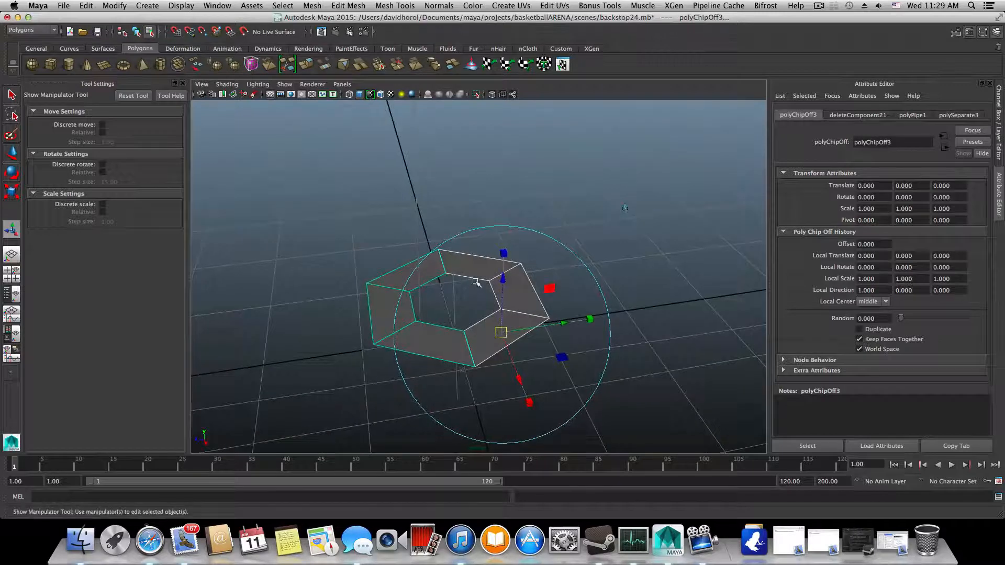
pyautogui.press('F8')
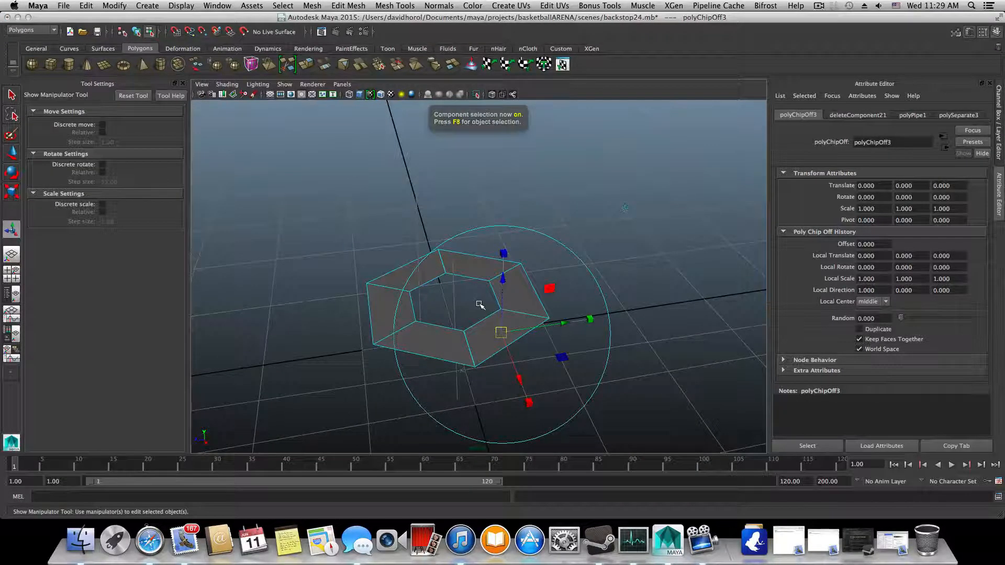
pyautogui.press('F8')
pyautogui.click(495, 296)
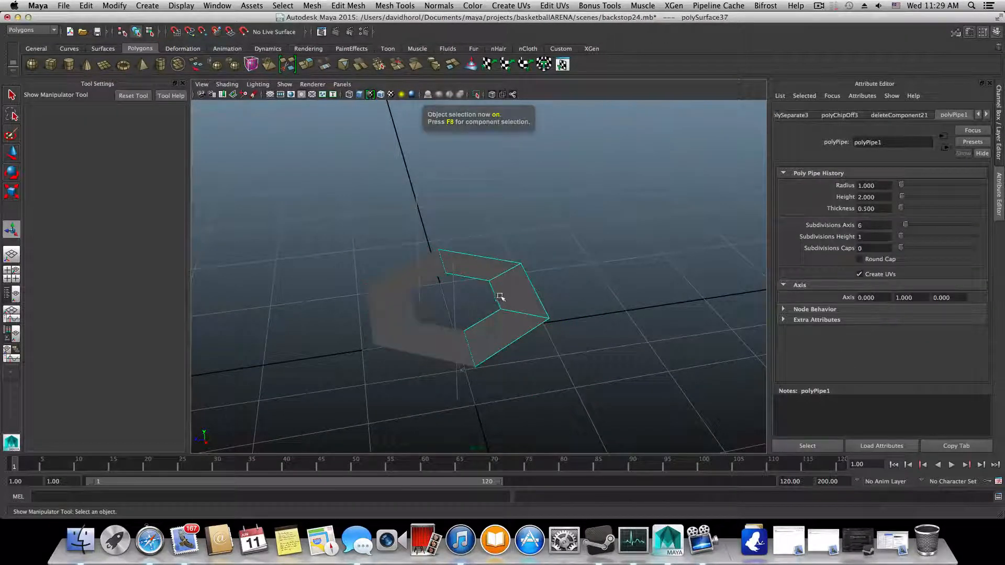
pyautogui.click(425, 313)
# Step: Move the extracted right half -1 unit along Z with grid snapping, away from the other half
pyautogui.keyDown('alt'); pyautogui.moveTo(390, 345); pyautogui.dragTo(469, 333); pyautogui.keyUp('alt')
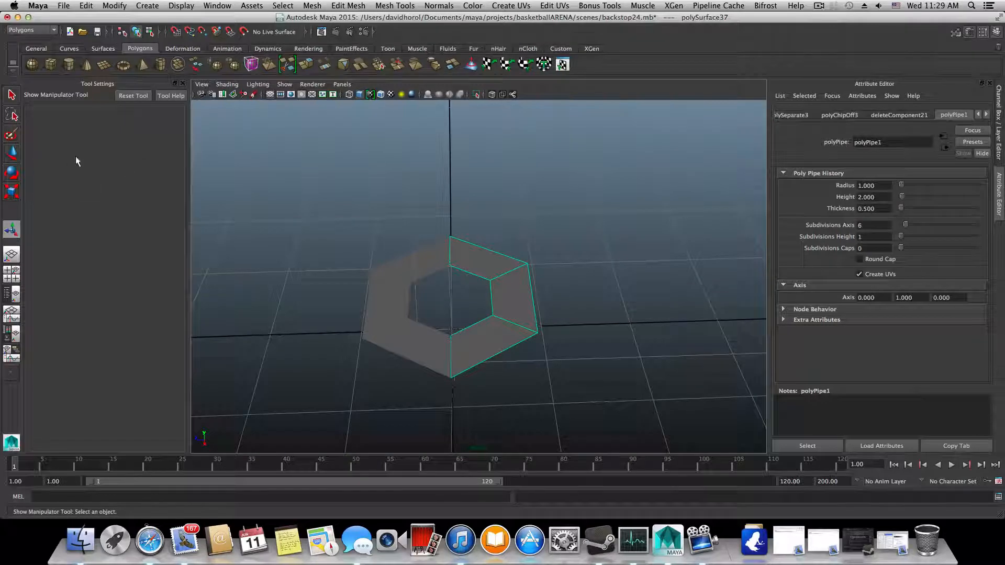
pyautogui.click(12, 152)
pyautogui.keyDown('alt'); pyautogui.moveTo(491, 281); pyautogui.dragTo(444, 280); pyautogui.keyUp('alt')
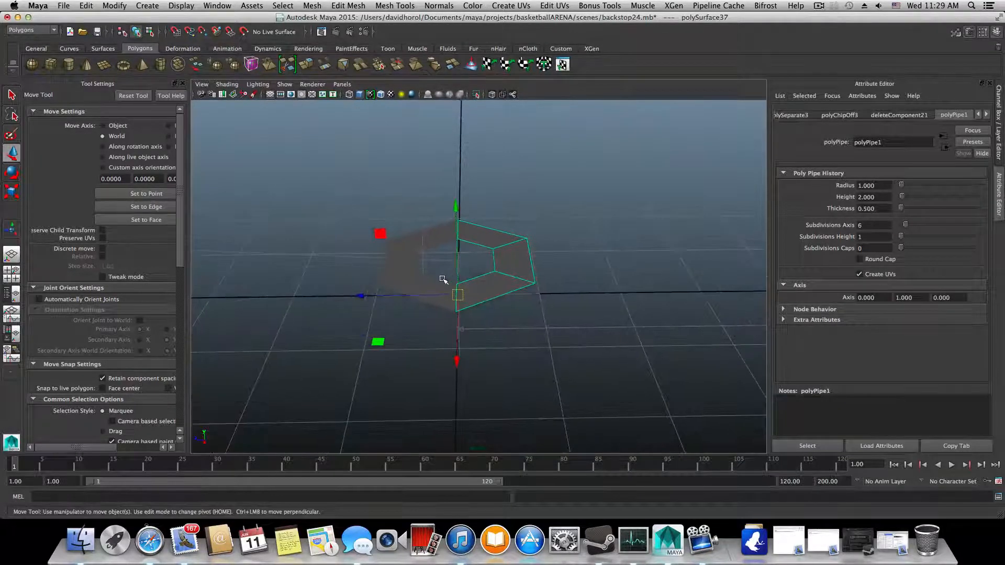
pyautogui.press('x')
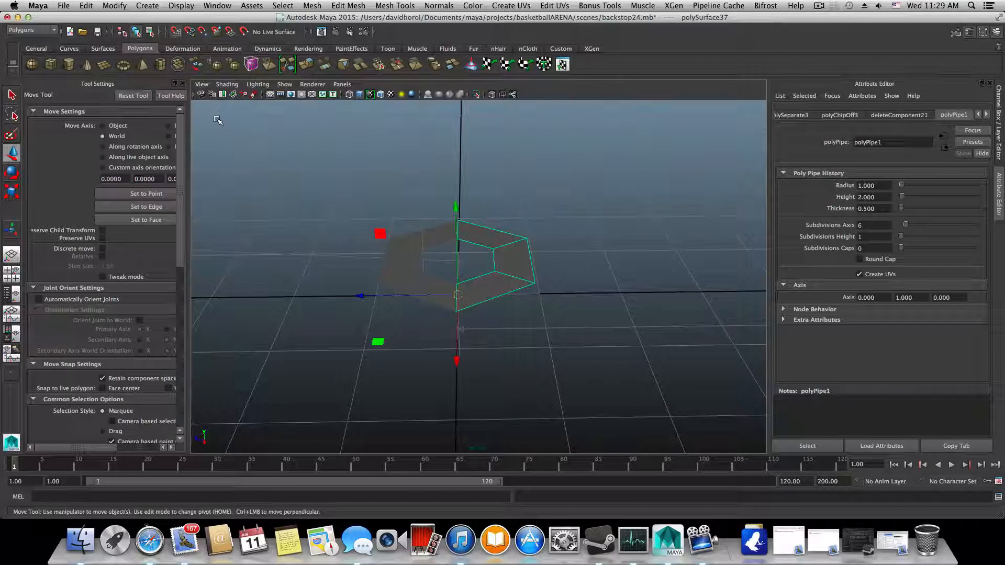
pyautogui.press('v')
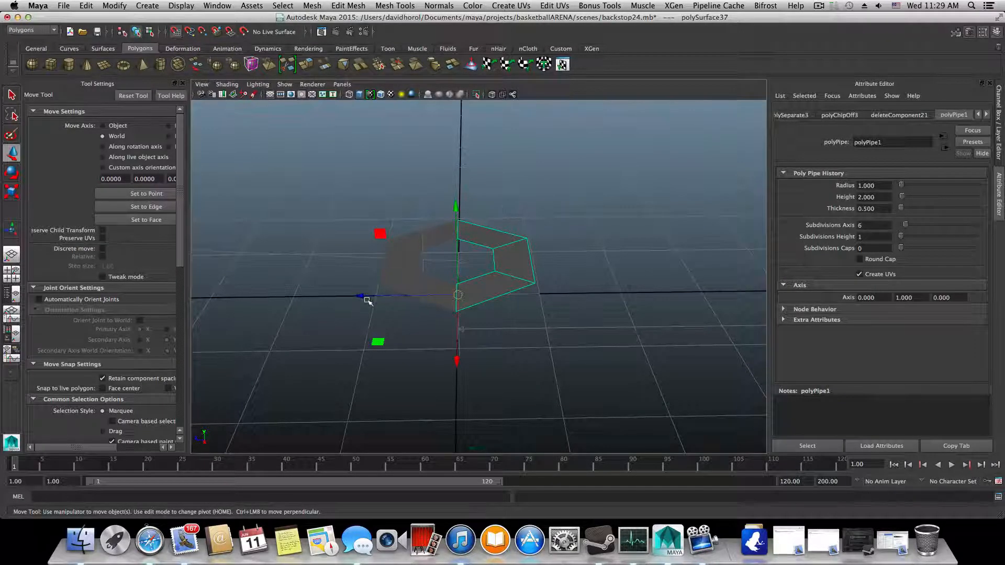
pyautogui.moveTo(359, 295); pyautogui.dragTo(531, 287)
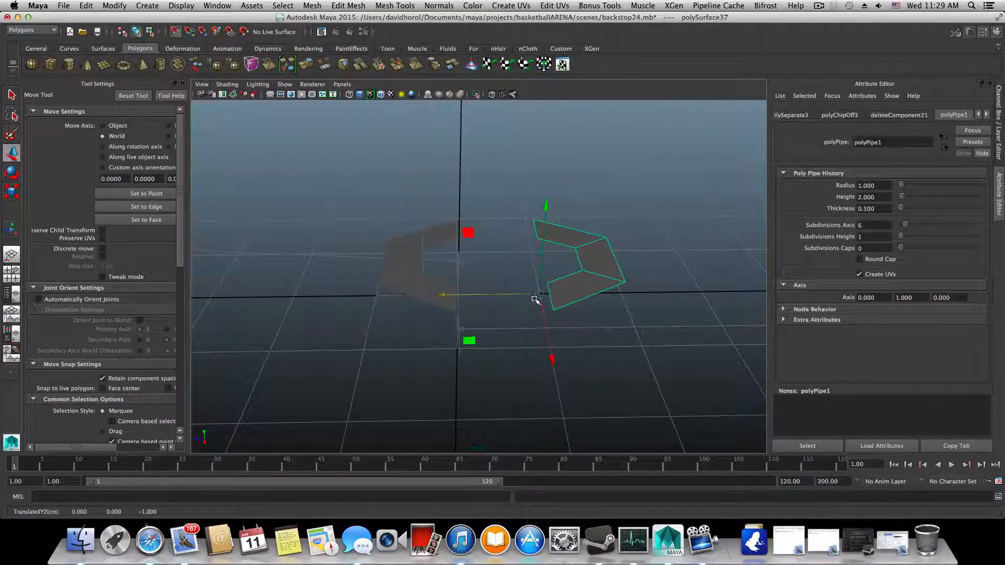
# Step: Move the left half of the ring 1 unit along Z with grid snapping
pyautogui.click(400, 269)
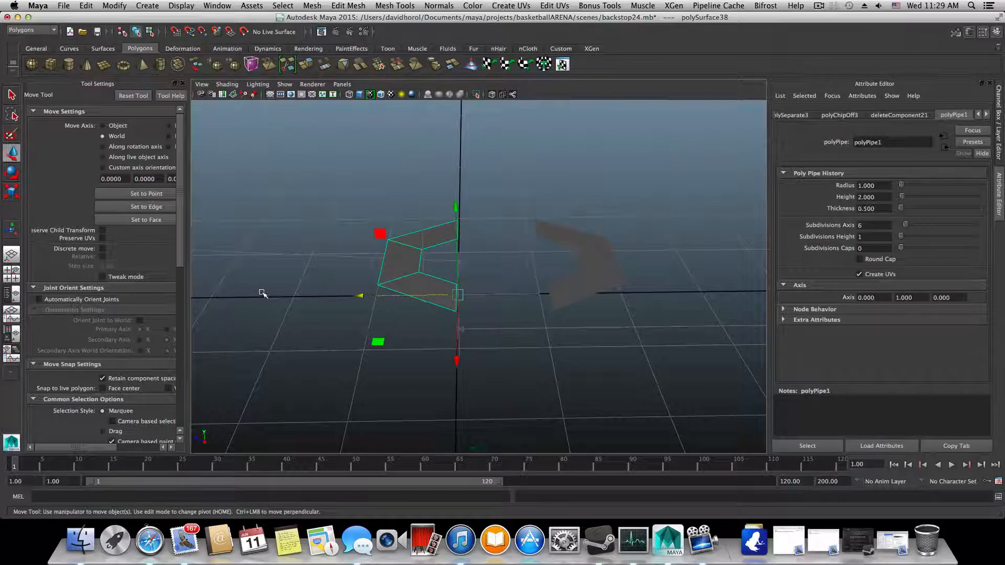
pyautogui.press('x')
pyautogui.moveTo(361, 296); pyautogui.dragTo(341, 296)
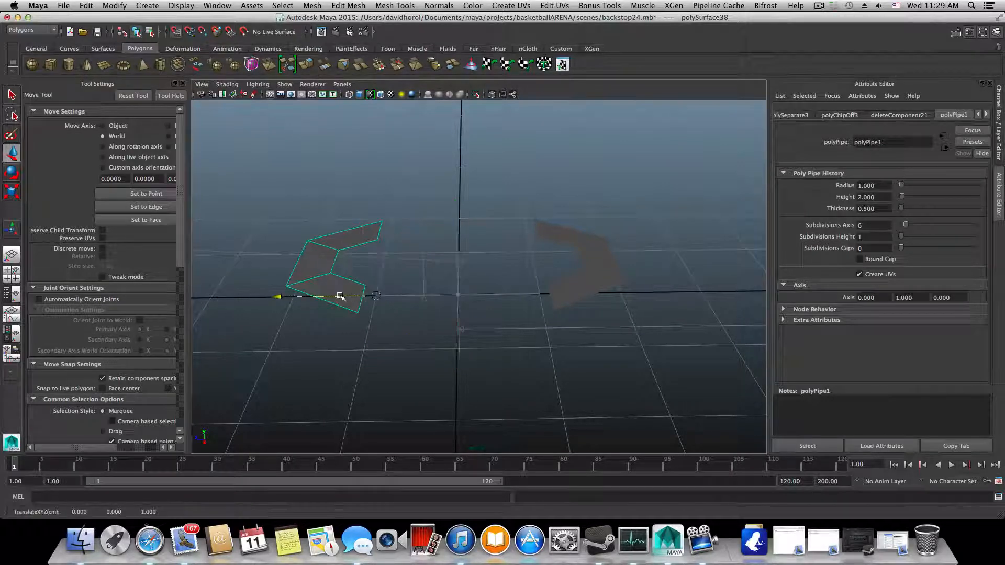
pyautogui.scroll(-3, 424, 343)
# Step: Combine the two separated ring halves into a single mesh
pyautogui.keyDown('alt'); pyautogui.moveTo(424, 343); pyautogui.dragTo(527, 312); pyautogui.keyUp('alt')
pyautogui.click(528, 313)
pyautogui.keyDown('alt'); pyautogui.moveTo(475, 335); pyautogui.dragTo(496, 331); pyautogui.keyUp('alt')
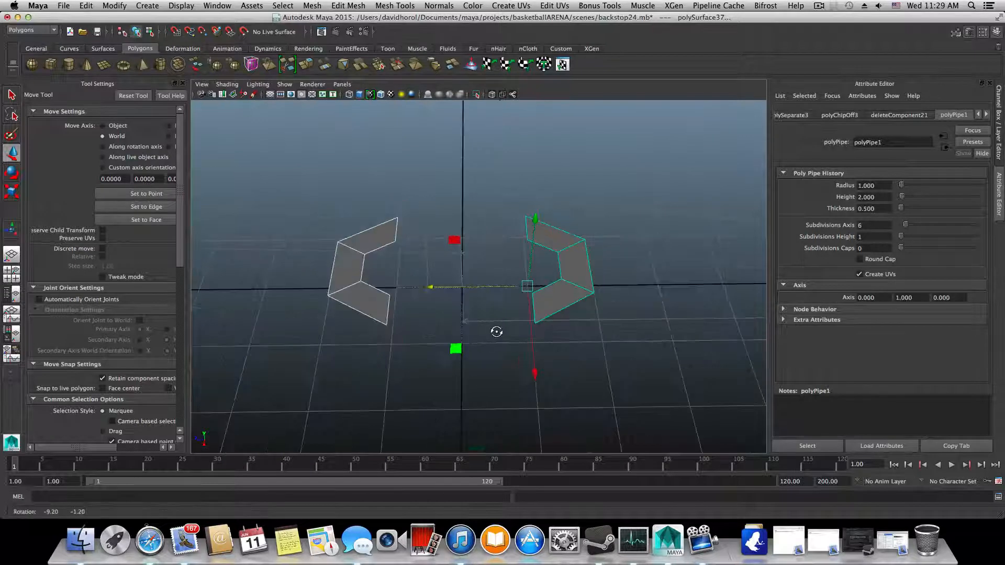
pyautogui.click(313, 5)
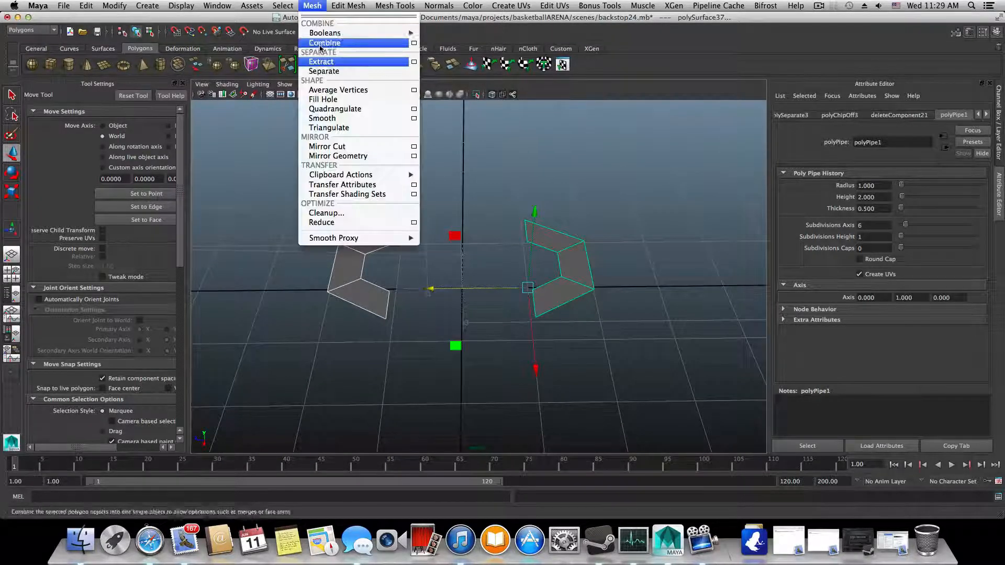
pyautogui.click(321, 42)
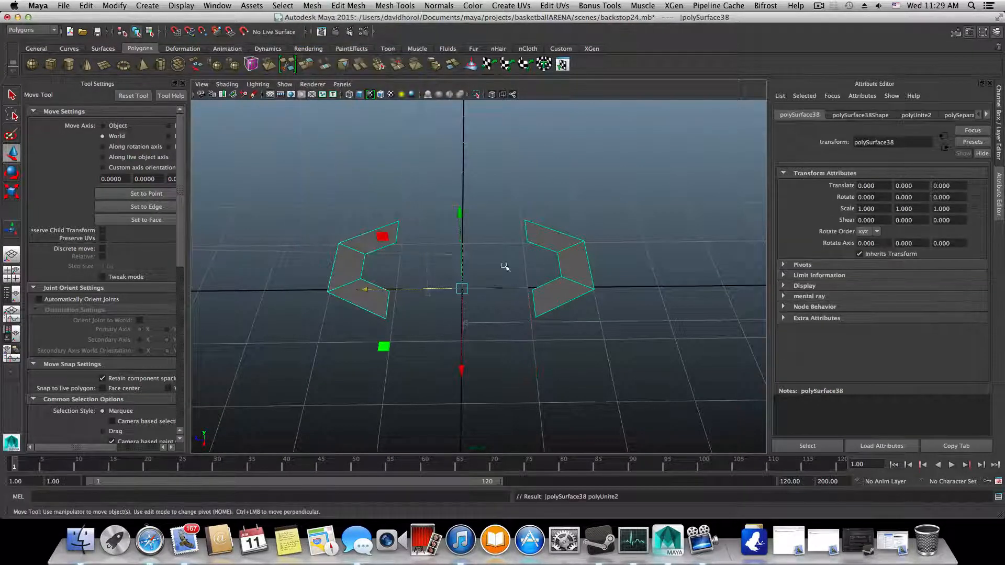
pyautogui.moveTo(399, 253)
pyautogui.keyDown('alt'); pyautogui.mouseDown()
pyautogui.moveTo(406, 240)
pyautogui.moveTo(407, 258)
pyautogui.mouseUp(); pyautogui.keyUp('alt')
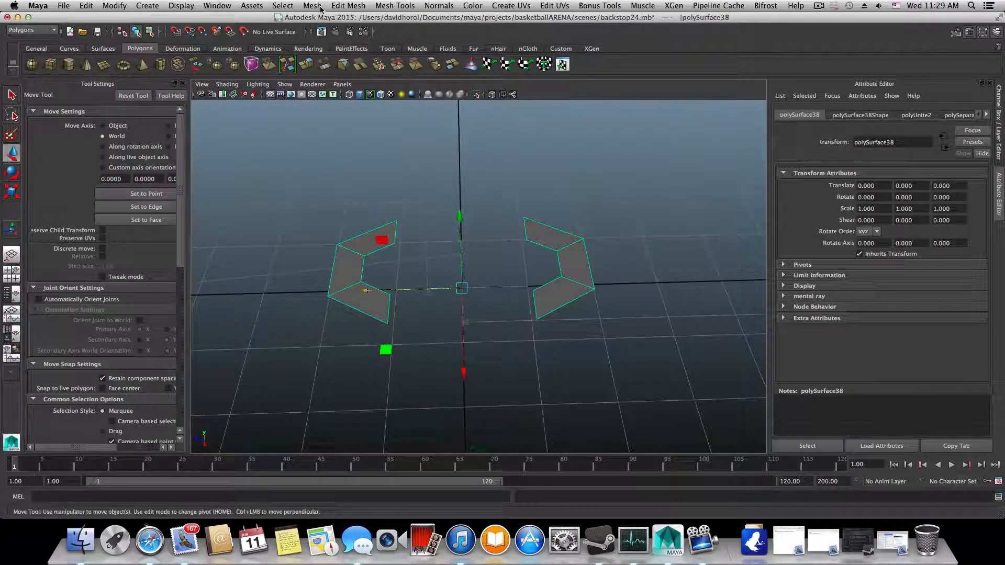
# Step: Reset the Bridge options, set Divisions to 1, and bridge the two facing open edges nearest the camera with a linear path
pyautogui.moveTo(560, 281); pyautogui.dragTo(560, 262, button='right')
pyautogui.click(535, 306)
pyautogui.keyDown('shift'); pyautogui.click(386, 303); pyautogui.keyUp('shift')
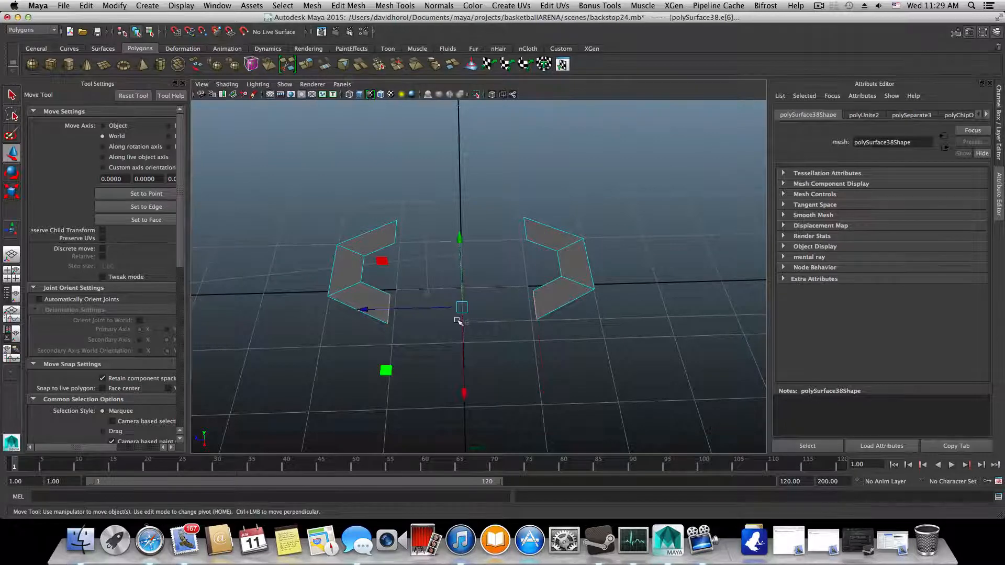
pyautogui.keyDown('alt'); pyautogui.moveTo(460, 320); pyautogui.dragTo(445, 292); pyautogui.keyUp('alt')
pyautogui.click(341, 5)
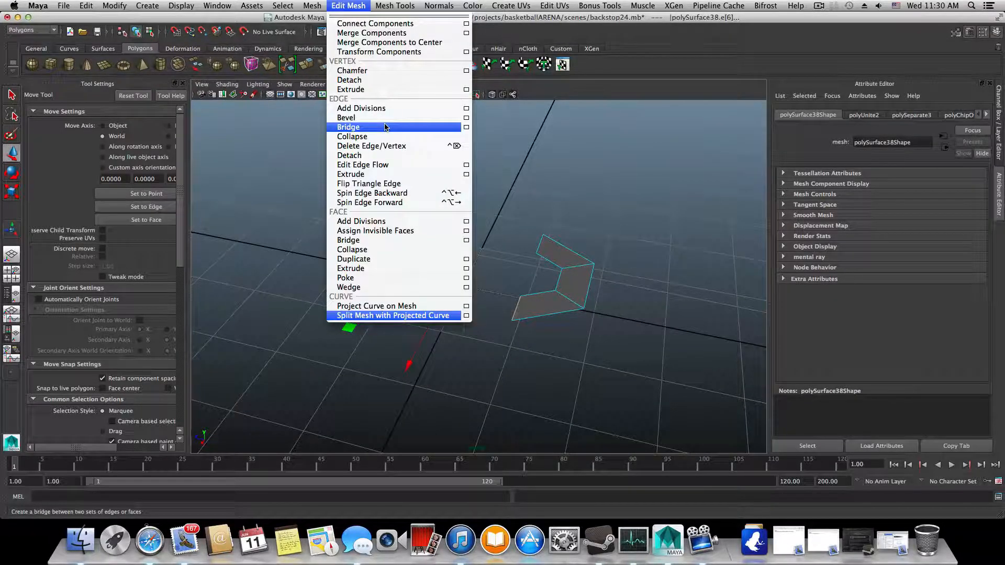
pyautogui.click(467, 128)
pyautogui.moveTo(539, 253); pyautogui.dragTo(708, 110)
pyautogui.click(537, 114)
pyautogui.click(557, 134)
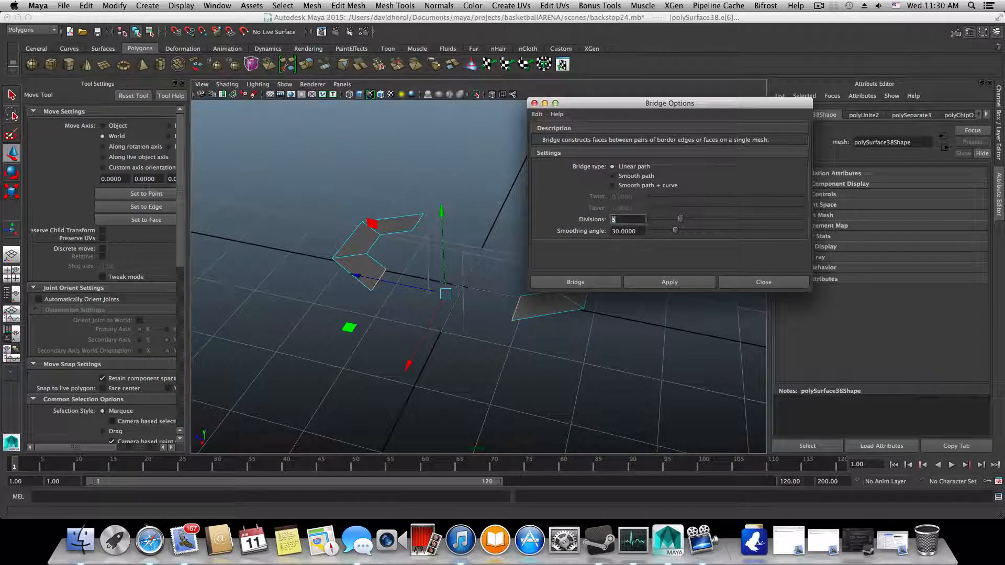
pyautogui.click(676, 281)
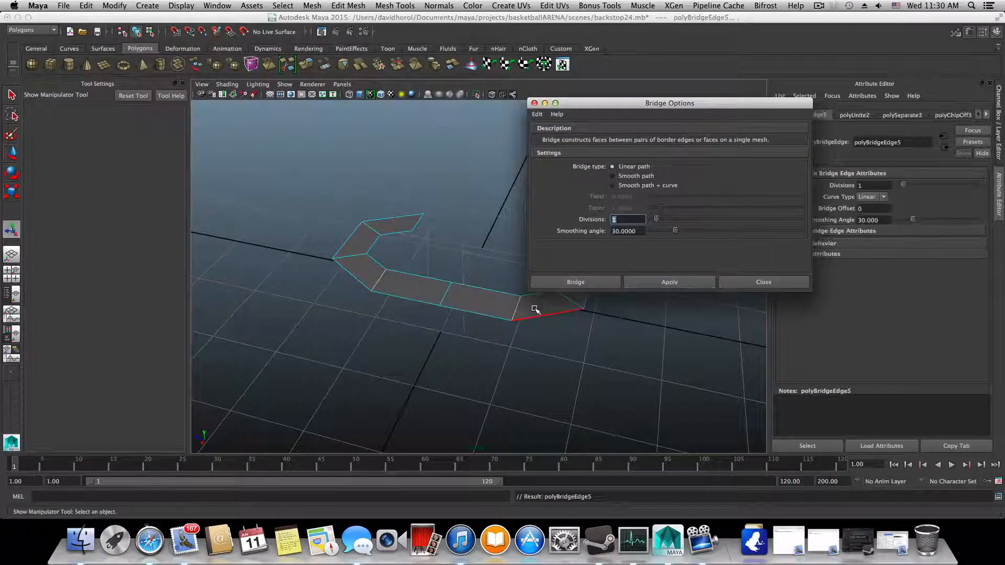
pyautogui.keyDown('alt'); pyautogui.moveTo(534, 307); pyautogui.dragTo(511, 362); pyautogui.keyUp('alt')
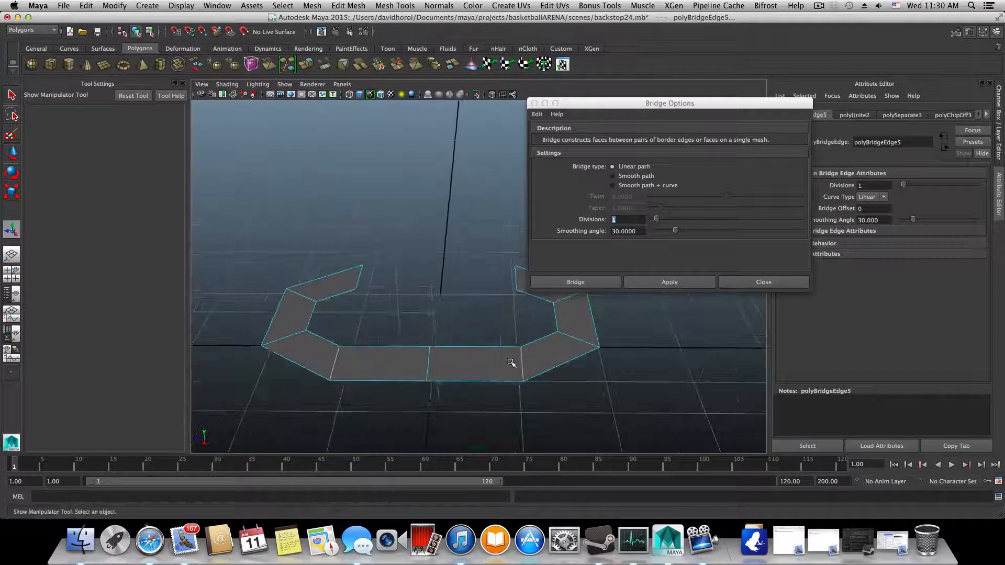
# Step: Bridge the remaining pair of open edges at the far side of the ring with 1 division
pyautogui.click(515, 279)
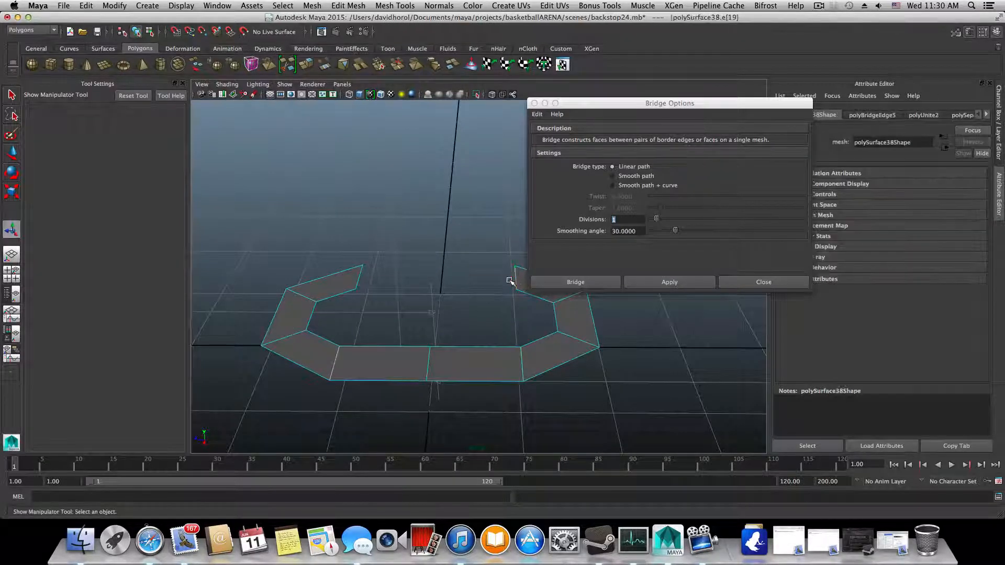
pyautogui.keyDown('shift'); pyautogui.click(359, 279); pyautogui.keyUp('shift')
pyautogui.click(661, 282)
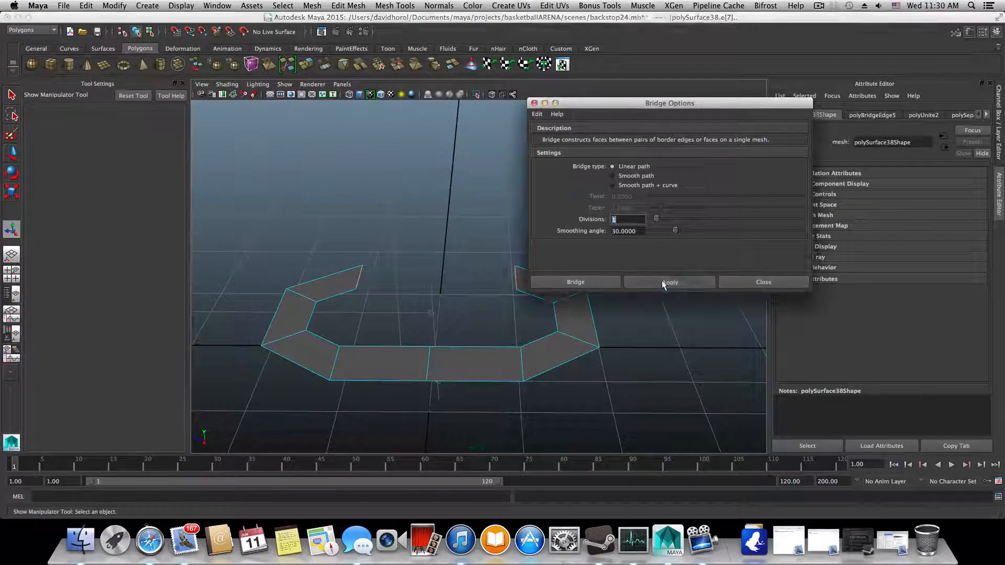
# Step: Close the Bridge options and insert an edge loop across the middle of each short end segment of the ring
pyautogui.click(752, 278)
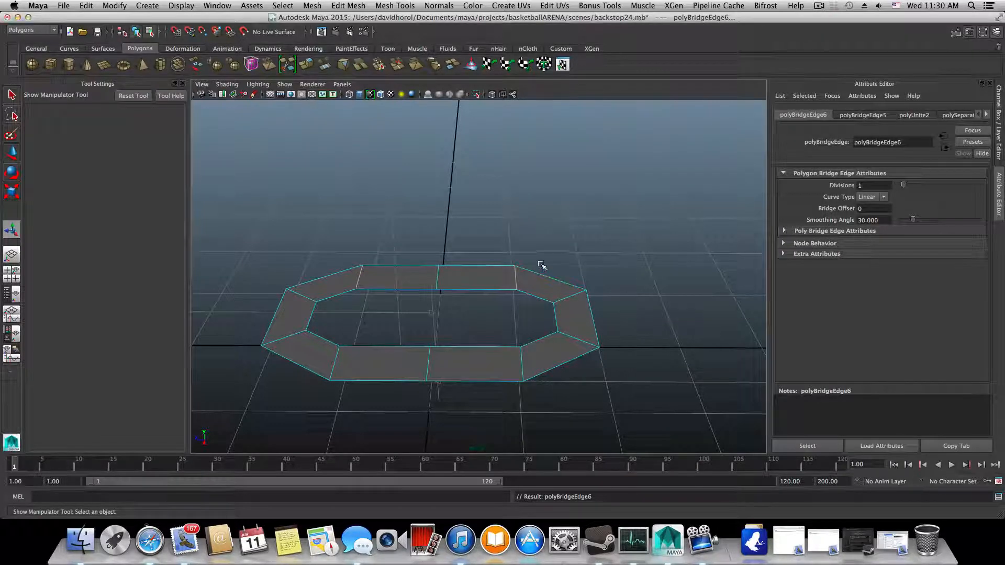
pyautogui.press('F8')
pyautogui.keyDown('alt'); pyautogui.moveTo(526, 274); pyautogui.dragTo(561, 310); pyautogui.keyUp('alt')
pyautogui.moveTo(562, 305); pyautogui.dragTo(562, 282, button='right')
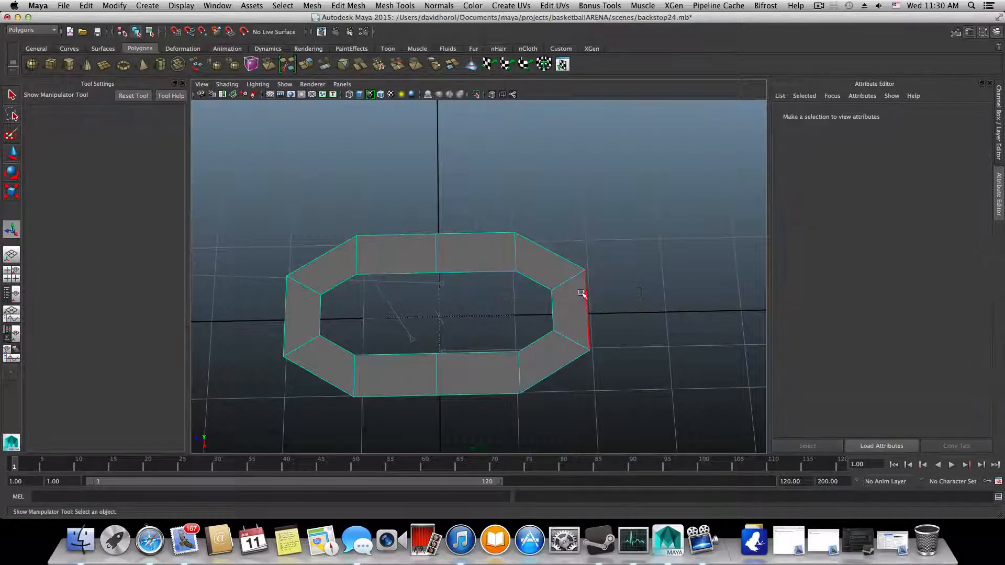
pyautogui.click(589, 303)
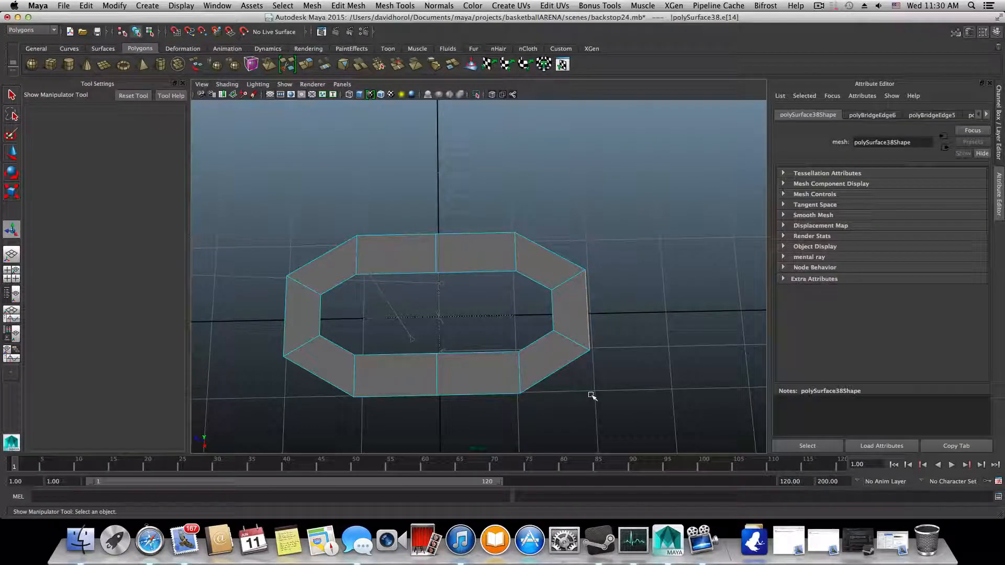
pyautogui.click(574, 338)
pyautogui.keyDown('shift'); pyautogui.moveTo(569, 313); pyautogui.dragTo(567, 339, button='right'); pyautogui.keyUp('shift')
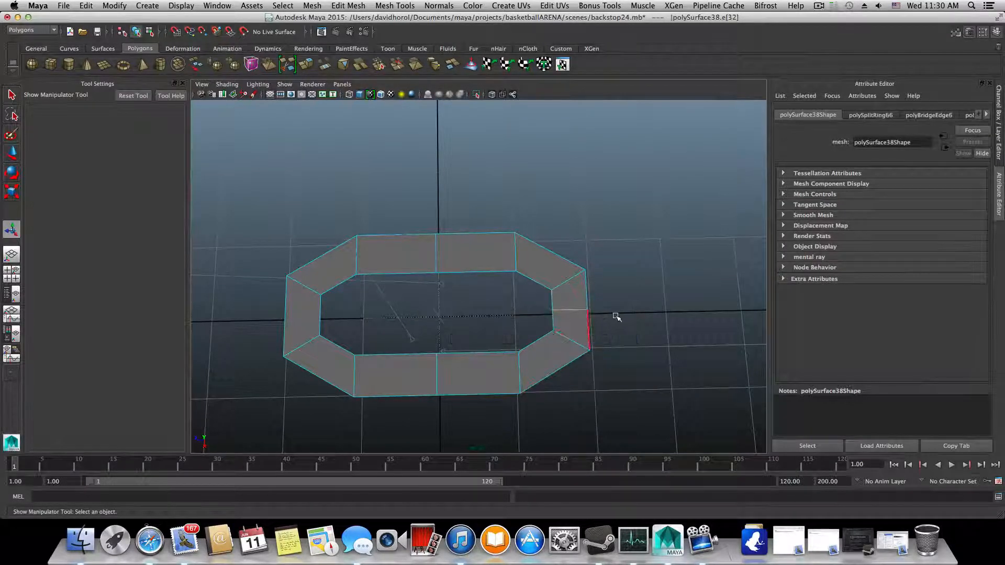
pyautogui.click(321, 314)
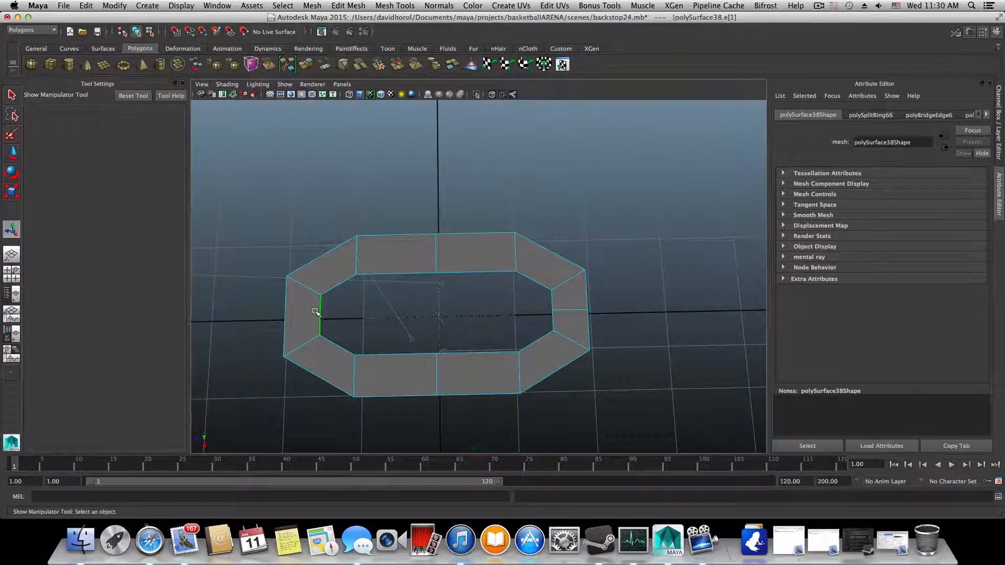
pyautogui.press('g')
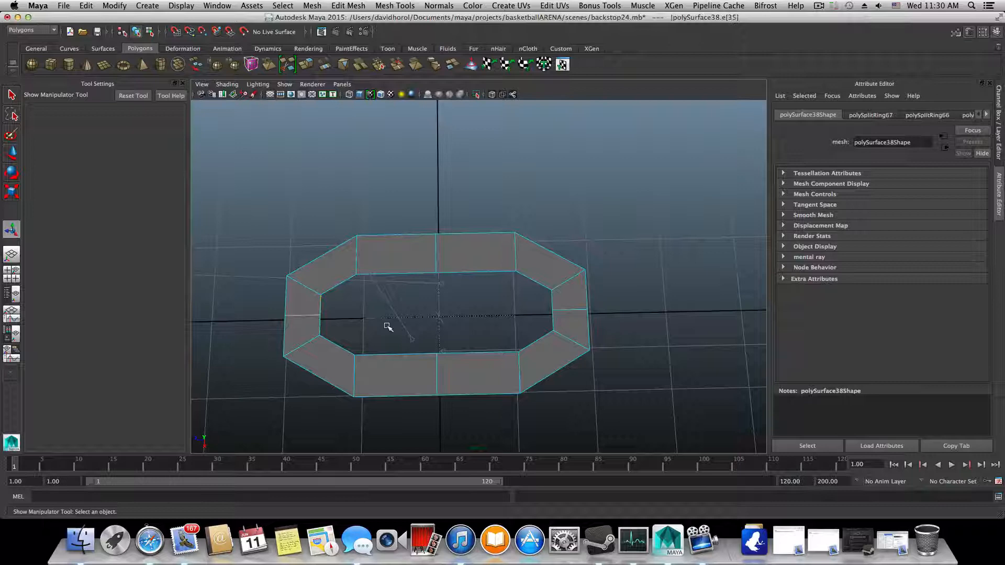
pyautogui.click(582, 312)
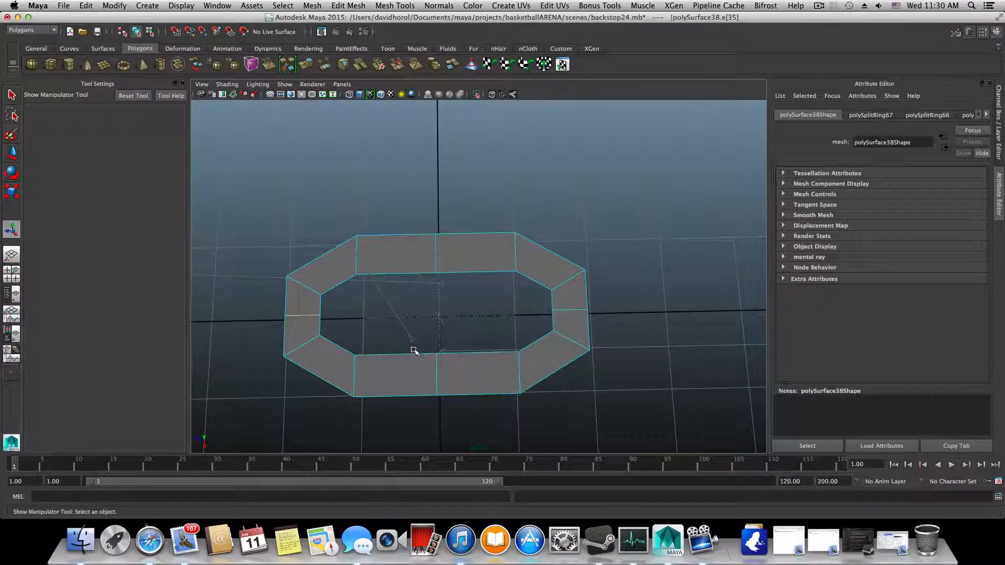
# Step: Preview the whole ring with smoothed display, then return it to the unsmoothed display
pyautogui.press('F8')
pyautogui.keyDown('alt'); pyautogui.moveTo(439, 361); pyautogui.dragTo(422, 356, button='right'); pyautogui.keyUp('alt')
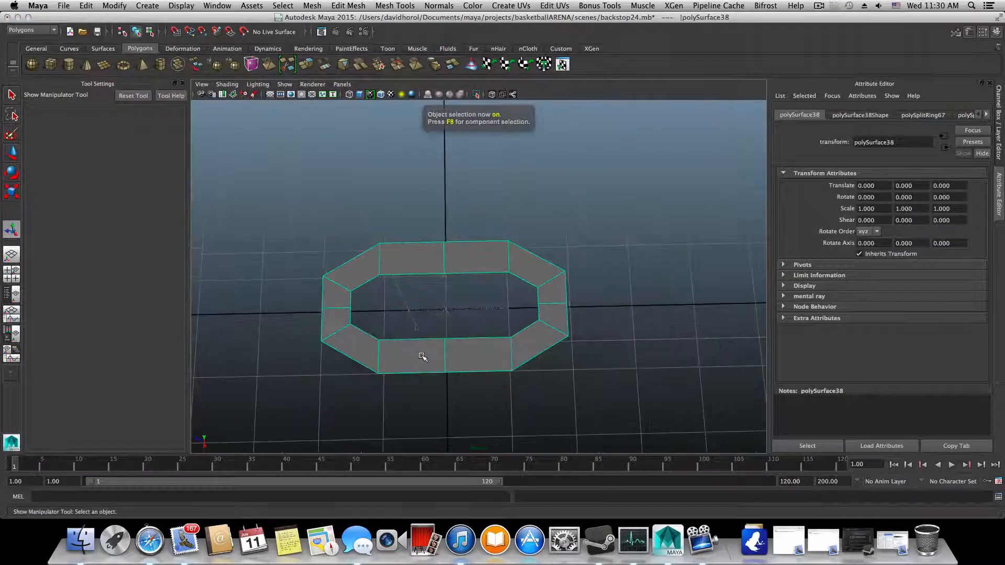
pyautogui.moveTo(423, 357)
pyautogui.keyDown('alt'); pyautogui.mouseDown()
pyautogui.moveTo(419, 370)
pyautogui.moveTo(417, 354)
pyautogui.moveTo(421, 362)
pyautogui.mouseUp(); pyautogui.keyUp('alt')
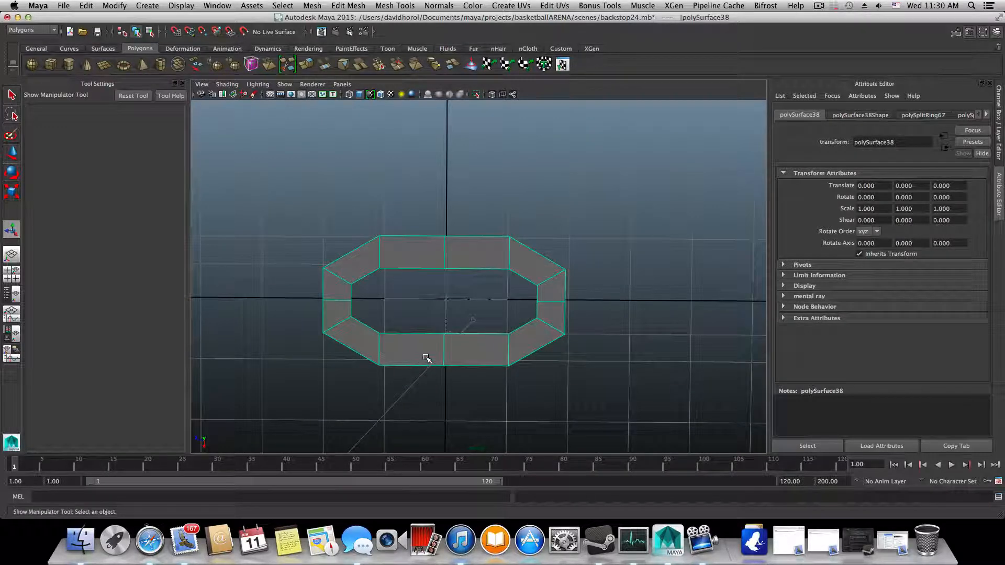
pyautogui.press('3')
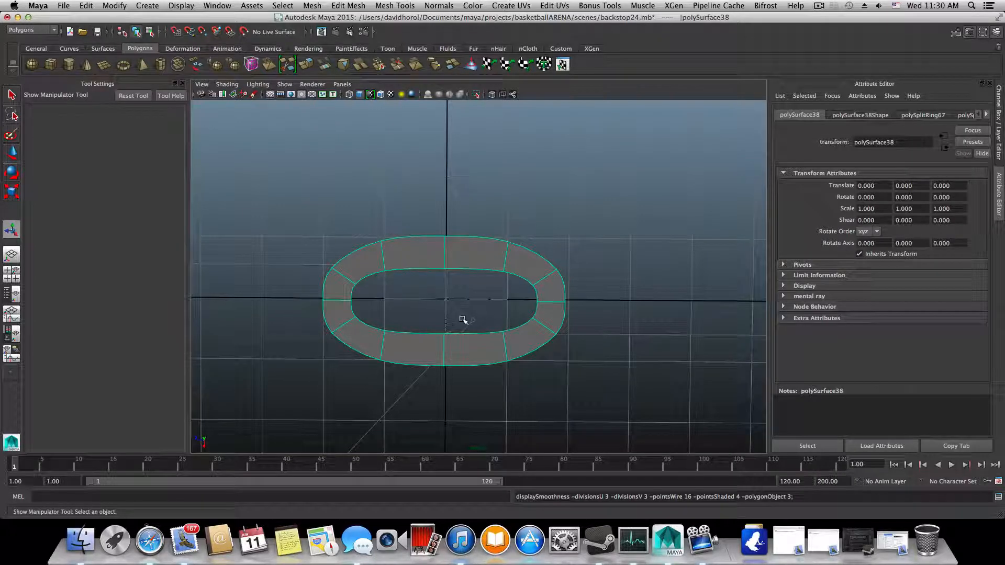
pyautogui.keyDown('alt'); pyautogui.moveTo(469, 324); pyautogui.dragTo(470, 271); pyautogui.keyUp('alt')
pyautogui.press('1')
# Step: Scale the inner vertices of the ring's long sides inward along X to narrow the opening, and preview it smoothed
pyautogui.moveTo(470, 271); pyautogui.dragTo(396, 271, button='right')
pyautogui.click(510, 285)
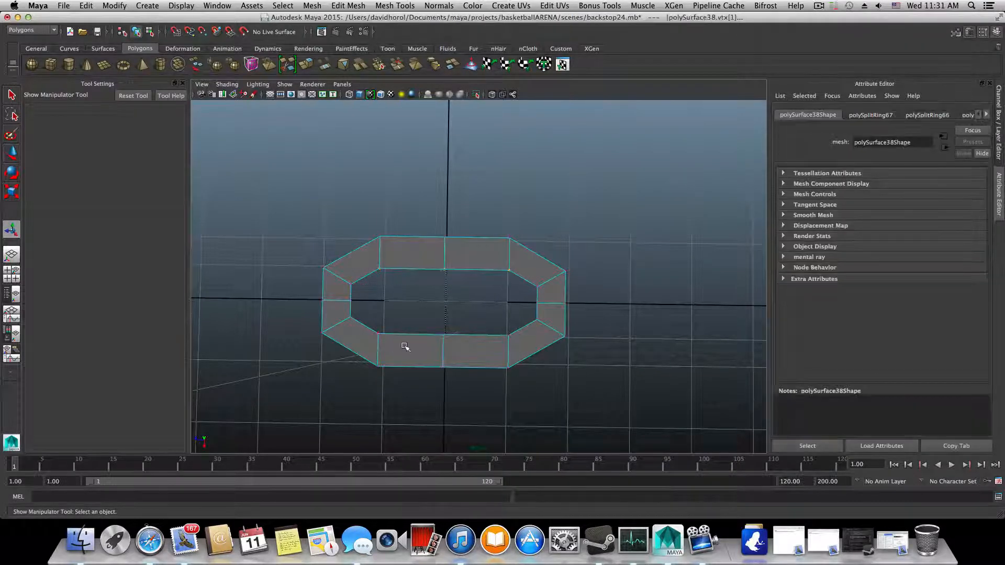
pyautogui.keyDown('shift'); pyautogui.click(513, 347); pyautogui.keyUp('shift')
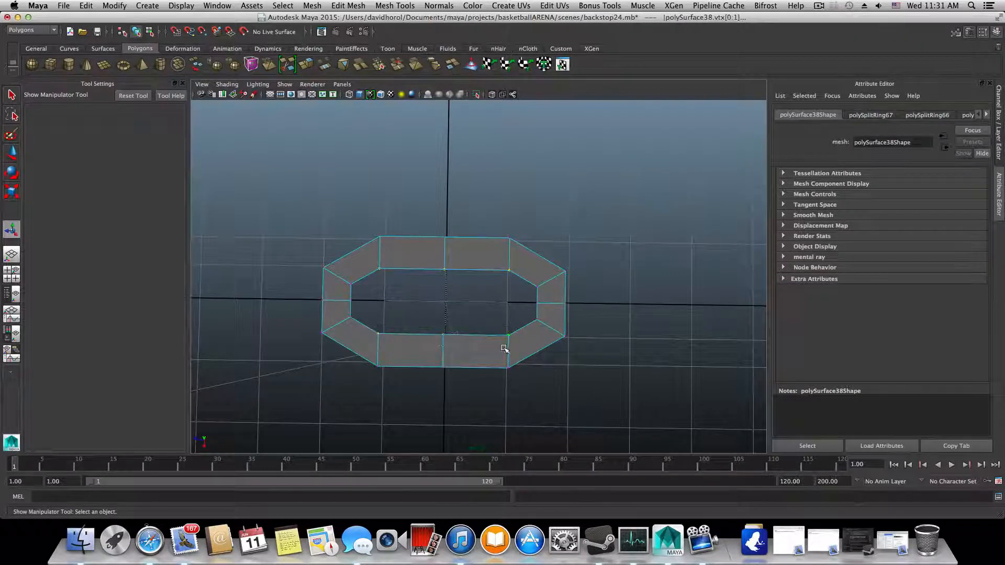
pyautogui.press('r')
pyautogui.moveTo(443, 397); pyautogui.dragTo(448, 351)
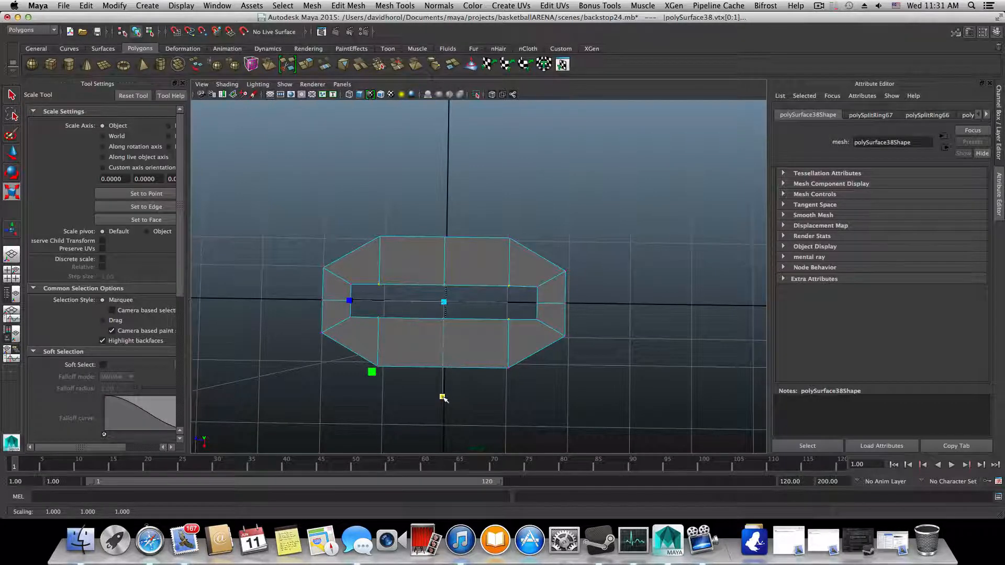
pyautogui.moveTo(442, 397); pyautogui.dragTo(441, 394)
pyautogui.press('3')
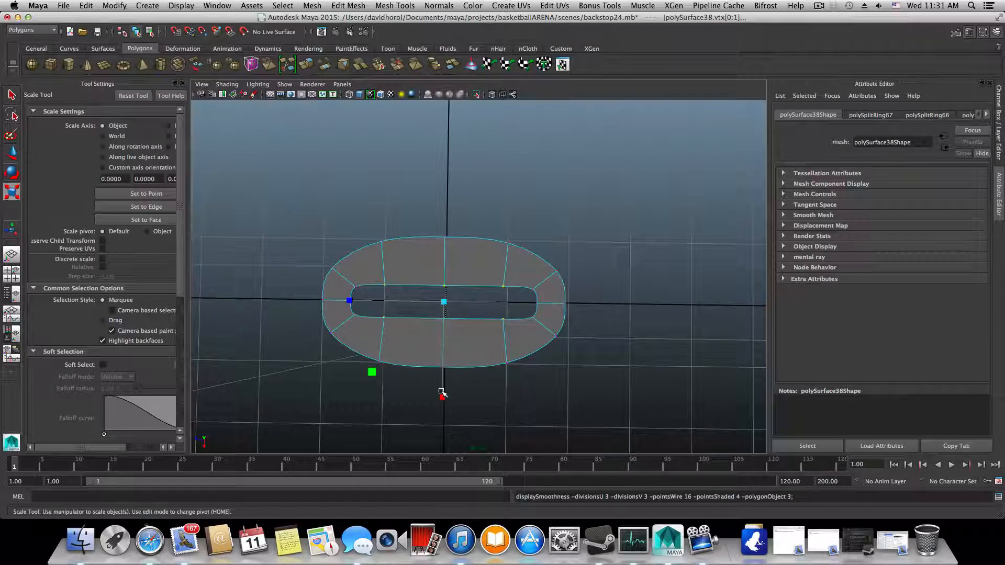
# Step: Scale the middle inner vertices at both short ends of the ring slightly outward along Z and return to object selection
pyautogui.press('F8')
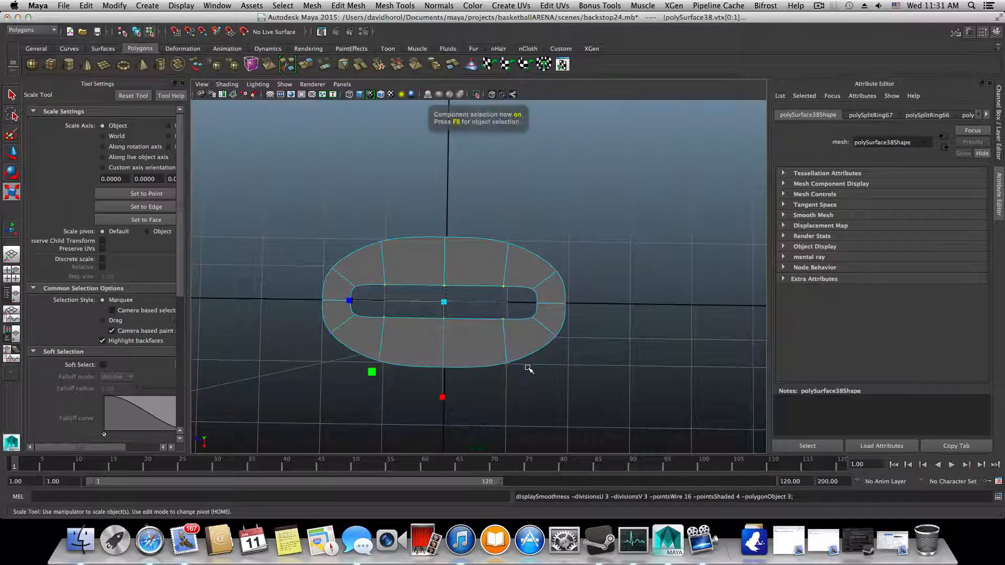
pyautogui.moveTo(538, 305); pyautogui.dragTo(500, 306, button='right')
pyautogui.click(536, 304)
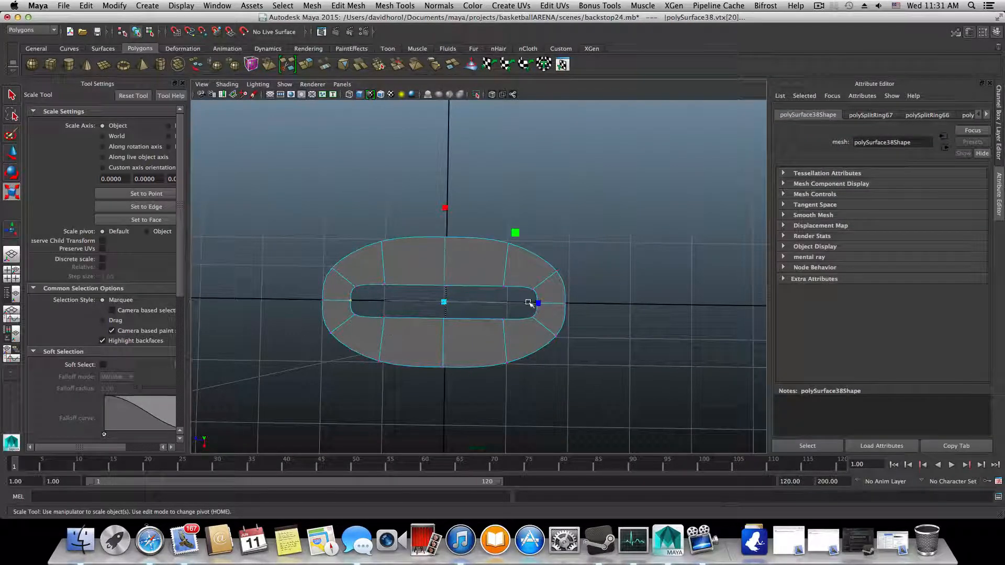
pyautogui.moveTo(538, 304); pyautogui.dragTo(547, 304)
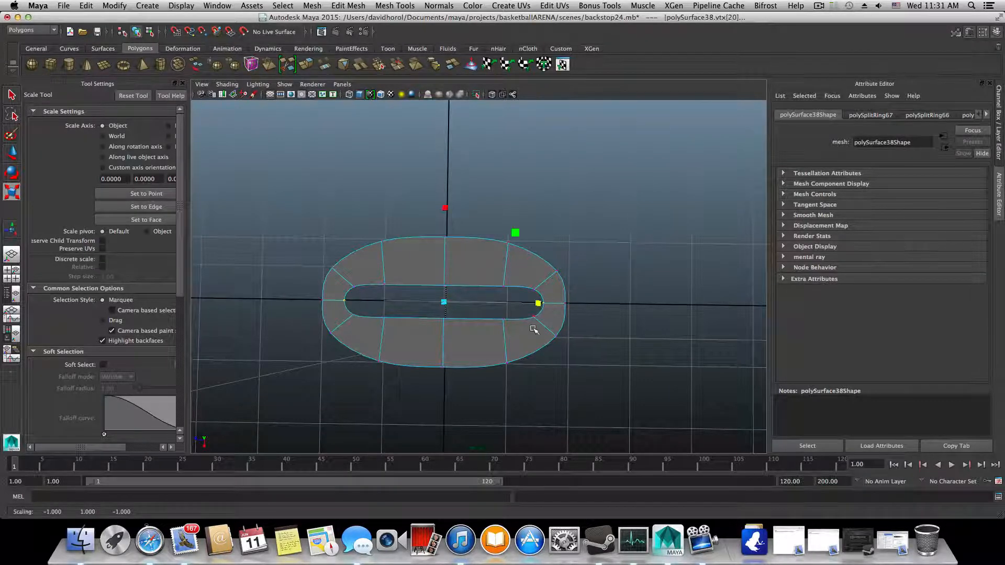
pyautogui.press('F8')
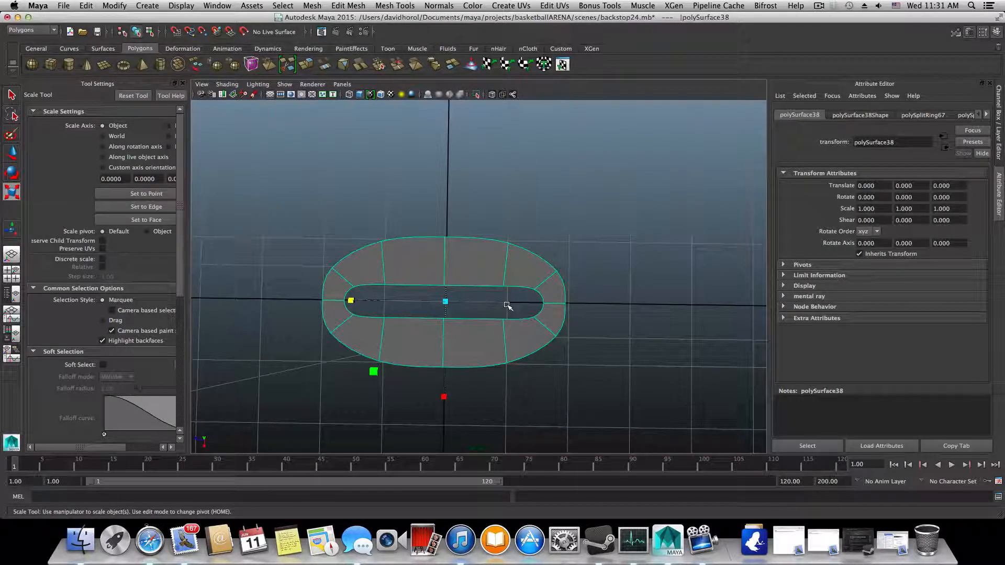
# Step: Scale the outer vertices of the ring's long sides inward along X to slim the sides, and preview it smoothed
pyautogui.press('1')
pyautogui.keyDown('alt'); pyautogui.moveTo(506, 303); pyautogui.dragTo(397, 259); pyautogui.keyUp('alt')
pyautogui.rightClick(502, 257)
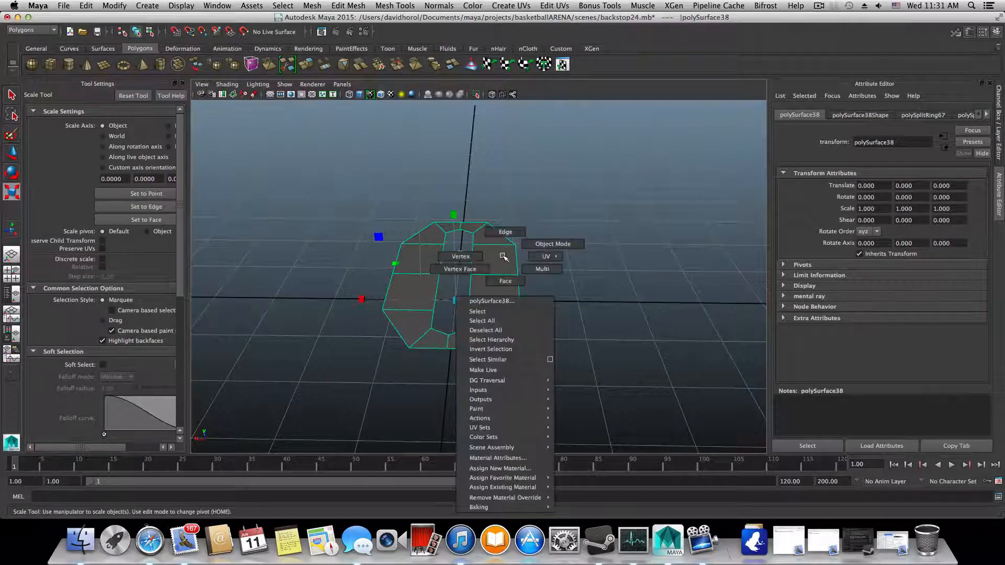
pyautogui.click(472, 263)
pyautogui.rightClick(492, 265)
pyautogui.click(510, 232)
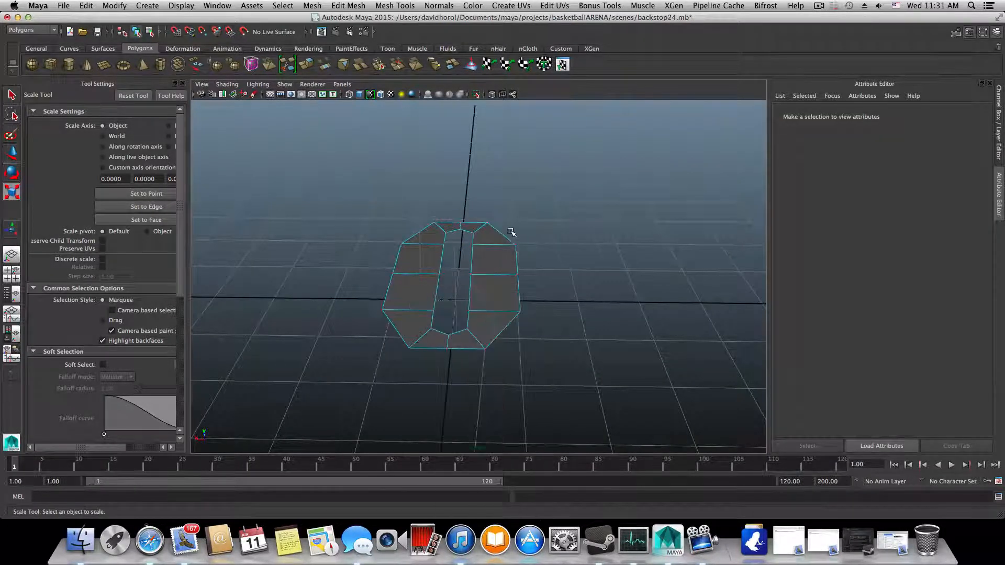
pyautogui.moveTo(539, 349); pyautogui.dragTo(540, 350)
pyautogui.moveTo(392, 314); pyautogui.dragTo(405, 337)
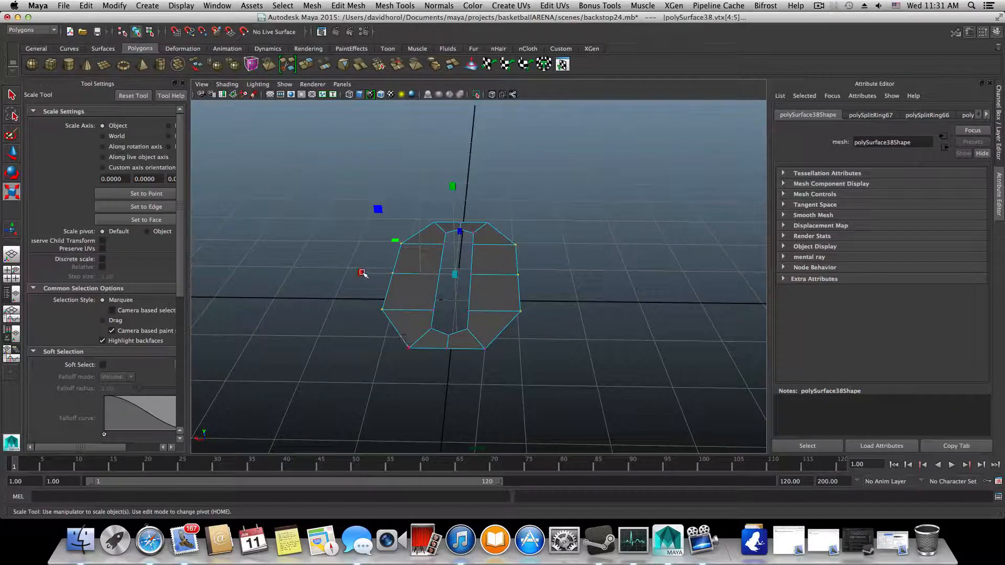
pyautogui.moveTo(363, 273); pyautogui.dragTo(554, 352)
pyautogui.press('3')
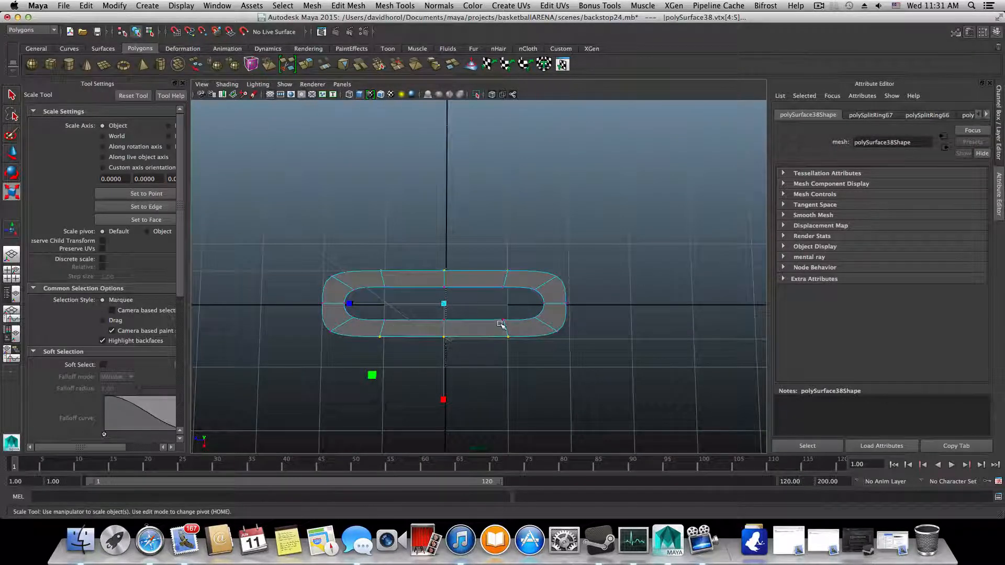
# Step: Scale the outer side vertices further inward along X in unsmoothed display and return to object selection
pyautogui.press('1')
pyautogui.keyDown('alt'); pyautogui.moveTo(522, 339); pyautogui.dragTo(411, 293); pyautogui.keyUp('alt')
pyautogui.moveTo(361, 273); pyautogui.dragTo(542, 287)
pyautogui.press('F8')
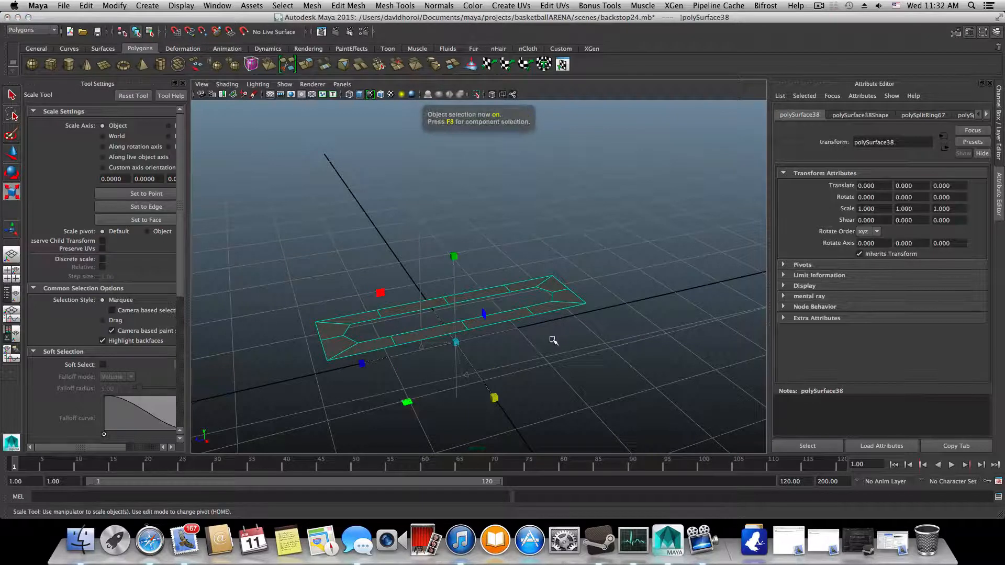
# Step: Scale the ring uniformly to about 11.8
pyautogui.moveTo(456, 342); pyautogui.dragTo(595, 334)
pyautogui.keyDown('alt'); pyautogui.moveTo(594, 333); pyautogui.dragTo(515, 341, button='right'); pyautogui.keyUp('alt')
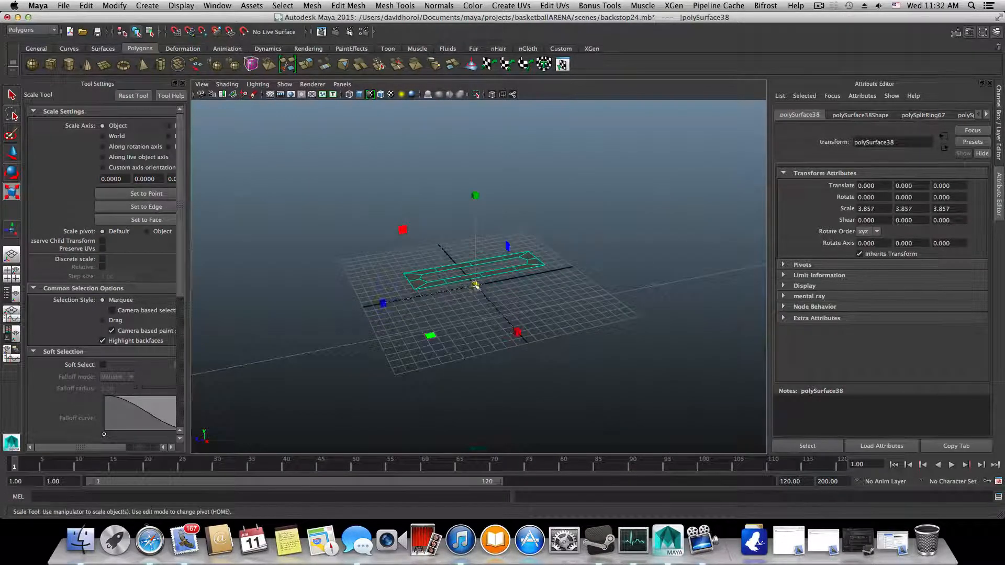
pyautogui.moveTo(477, 285); pyautogui.dragTo(626, 288)
# Step: Examine the ring's size and orientation against the backboard, hoop and support arm, selecting the backboard for reference
pyautogui.keyDown('alt'); pyautogui.moveTo(626, 291); pyautogui.dragTo(619, 328, button='right'); pyautogui.keyUp('alt')
pyautogui.keyDown('alt'); pyautogui.moveTo(619, 328); pyautogui.dragTo(579, 361); pyautogui.keyUp('alt')
pyautogui.keyDown('alt'); pyautogui.moveTo(465, 353); pyautogui.dragTo(500, 382); pyautogui.keyUp('alt')
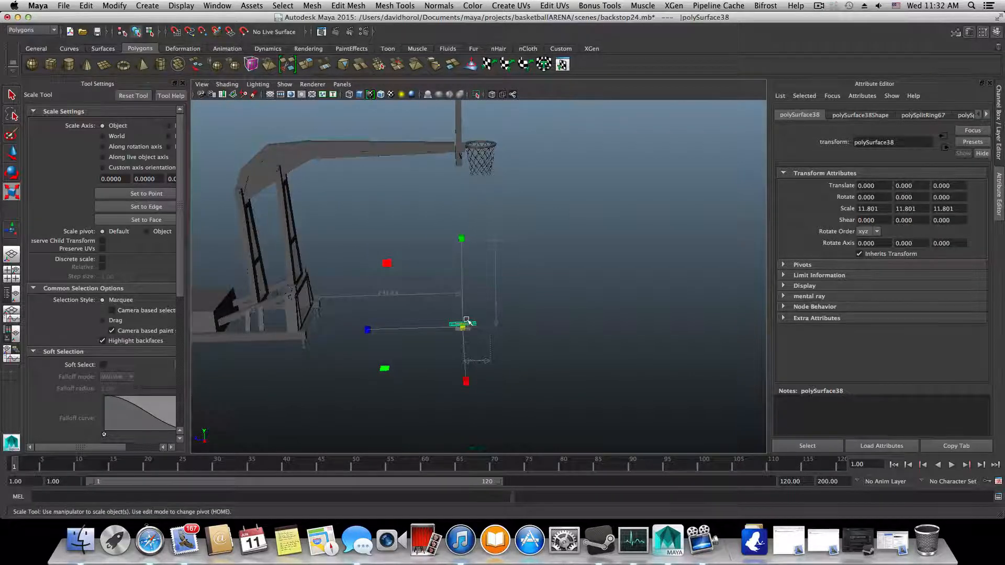
pyautogui.keyDown('alt'); pyautogui.moveTo(476, 314); pyautogui.dragTo(509, 317); pyautogui.keyUp('alt')
pyautogui.keyDown('alt'); pyautogui.moveTo(482, 258); pyautogui.dragTo(484, 281); pyautogui.keyUp('alt')
pyautogui.keyDown('alt'); pyautogui.moveTo(494, 181); pyautogui.dragTo(481, 386, button='middle'); pyautogui.keyUp('alt')
pyautogui.keyDown('alt'); pyautogui.moveTo(482, 366); pyautogui.dragTo(723, 346, button='right'); pyautogui.keyUp('alt')
pyautogui.keyDown('alt'); pyautogui.moveTo(486, 317); pyautogui.dragTo(577, 319, button='middle'); pyautogui.keyUp('alt')
pyautogui.keyDown('alt'); pyautogui.moveTo(550, 318); pyautogui.dragTo(664, 255); pyautogui.keyUp('alt')
pyautogui.click(689, 265)
pyautogui.keyDown('alt'); pyautogui.moveTo(685, 268); pyautogui.dragTo(648, 260, button='middle'); pyautogui.keyUp('alt')
pyautogui.keyDown('alt'); pyautogui.moveTo(599, 315); pyautogui.dragTo(534, 344, button='right'); pyautogui.keyUp('alt')
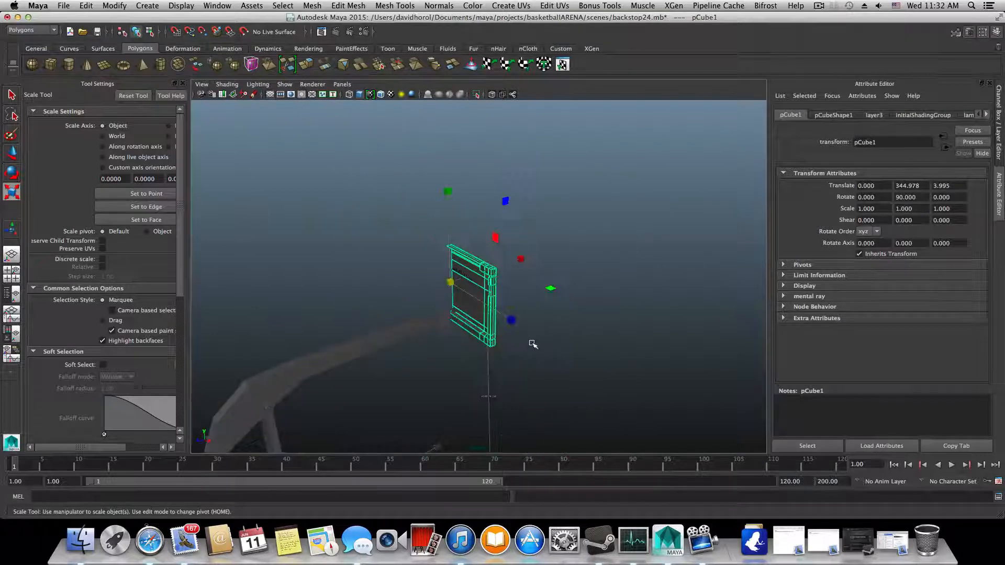
pyautogui.keyDown('alt'); pyautogui.moveTo(534, 343); pyautogui.dragTo(472, 349); pyautogui.keyUp('alt')
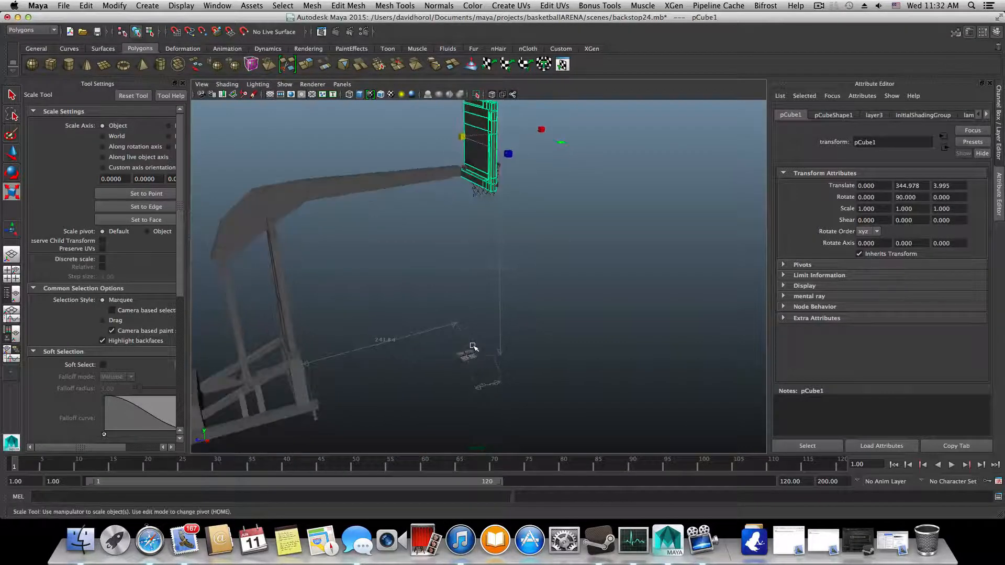
# Step: Rotate the ring -90° about Z and 90° about X using 15° snapping
pyautogui.click(470, 354)
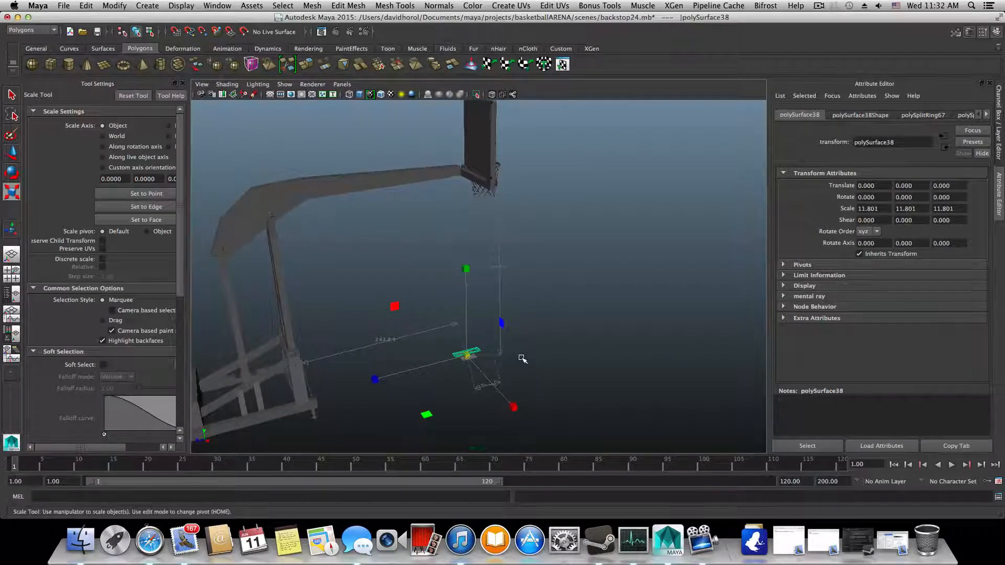
pyautogui.press('e')
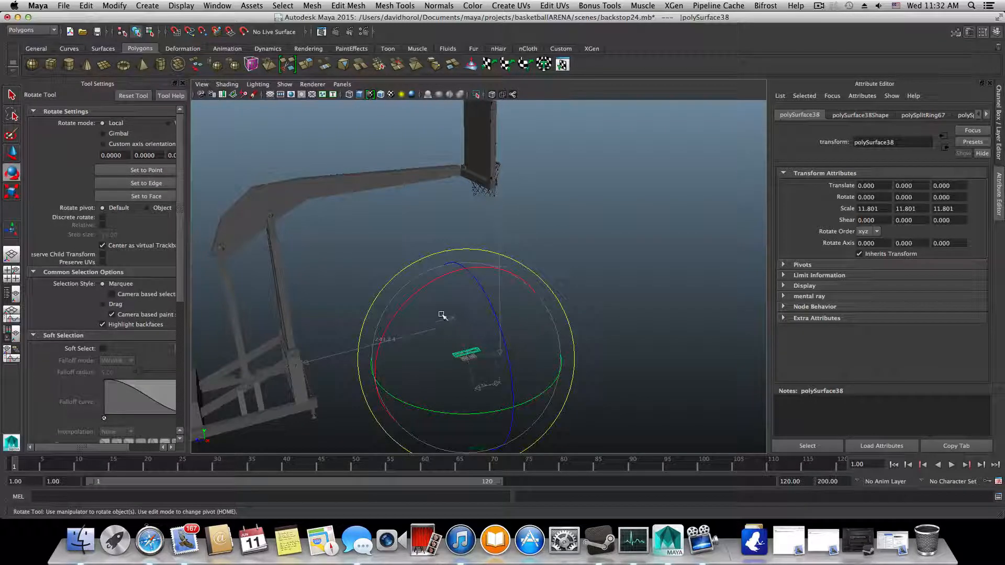
pyautogui.press('j')
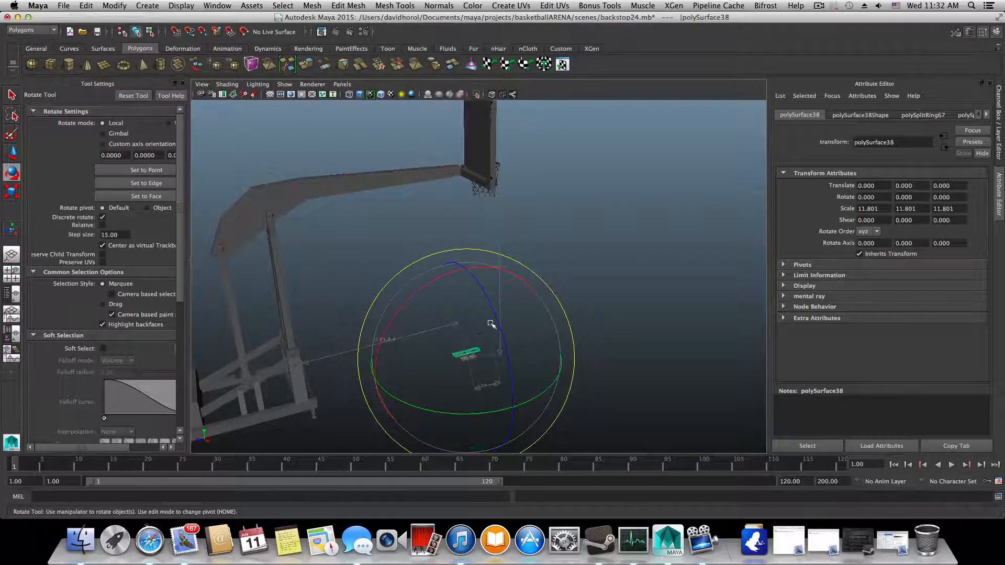
pyautogui.moveTo(491, 307); pyautogui.dragTo(506, 384)
pyautogui.press('j')
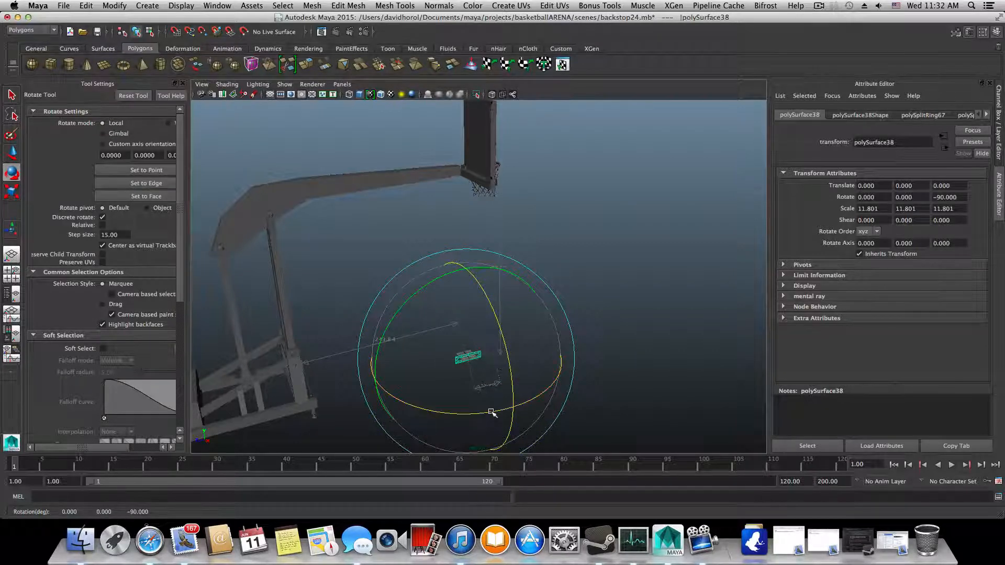
pyautogui.moveTo(491, 410); pyautogui.dragTo(437, 403)
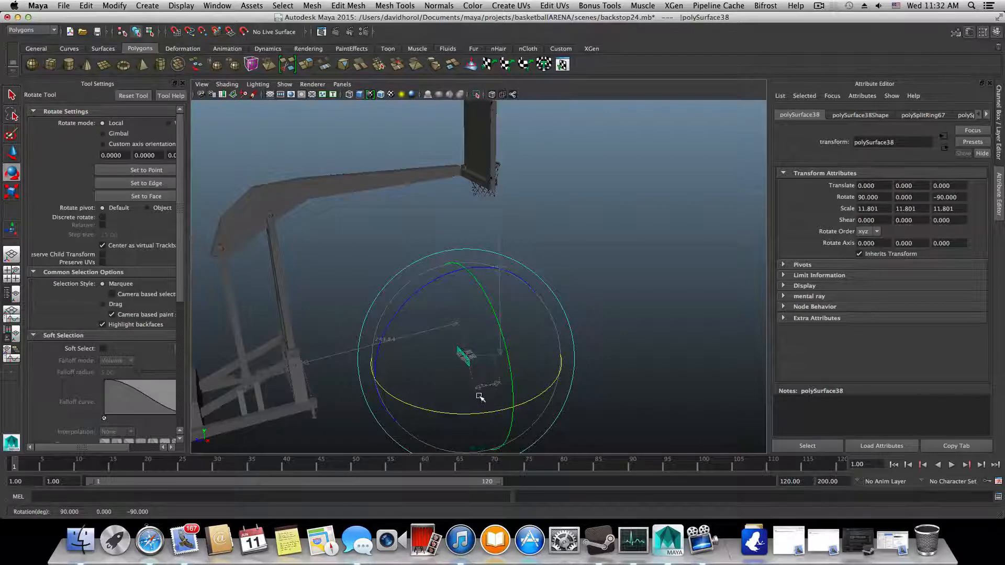
# Step: Move the ring to about 260.5 in Y and 10.7 in X, just below the backboard, and shrink the manipulator
pyautogui.press('w')
pyautogui.moveTo(464, 267); pyautogui.dragTo(464, 354)
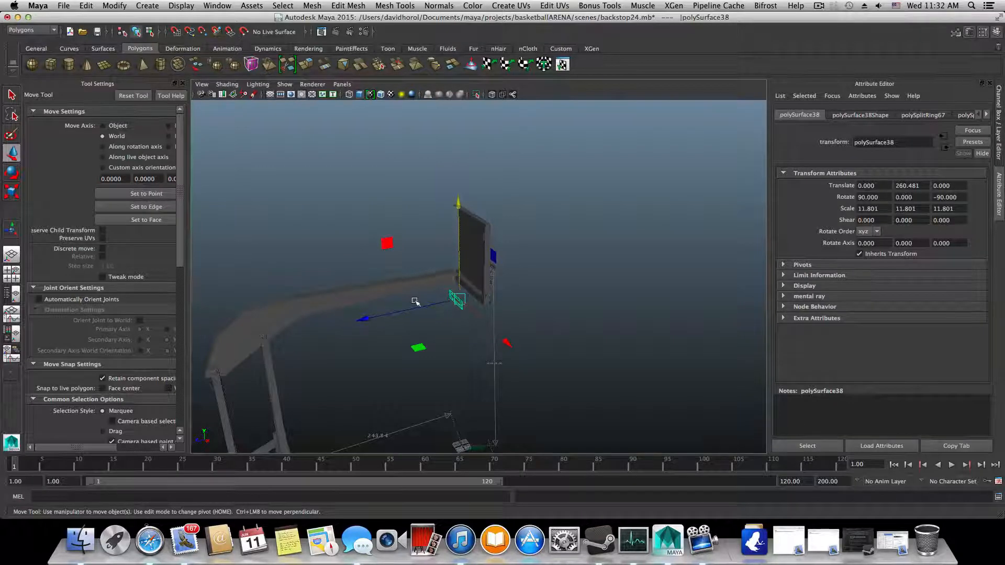
pyautogui.moveTo(504, 342); pyautogui.dragTo(510, 346)
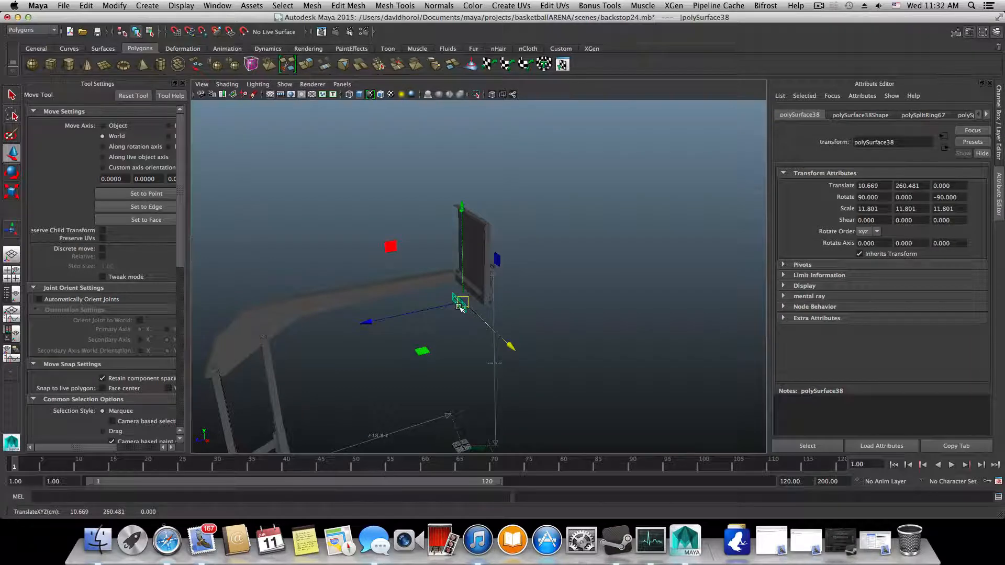
pyautogui.press('-')
pyautogui.press('-')
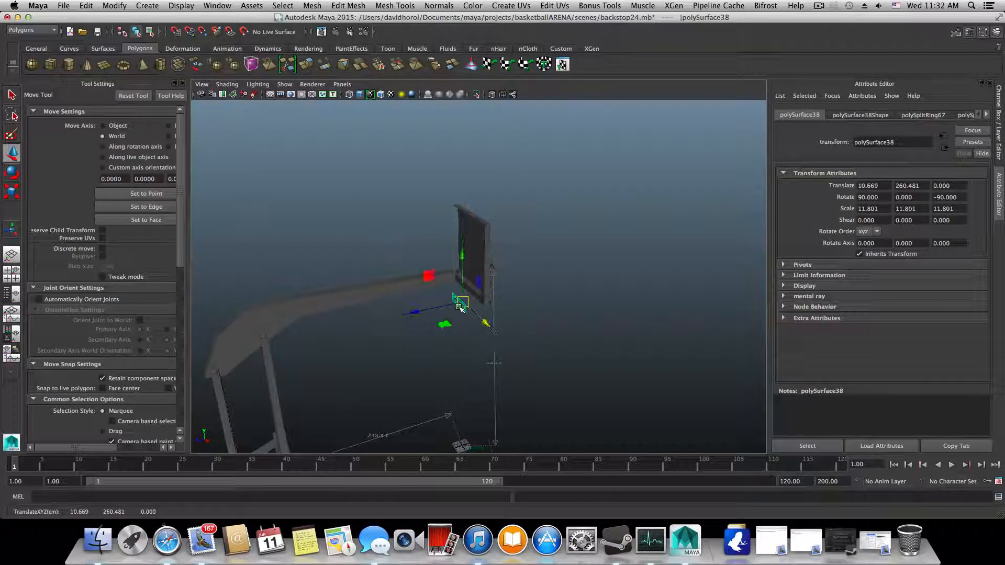
# Step: Enlarge the move manipulator and move the ring to about 42.9 in X and 325.2 in Y, up to the backboard
pyautogui.press('=')
pyautogui.press('=')
pyautogui.press('=')
pyautogui.press('=')
pyautogui.press('-')
pyautogui.press('-')
pyautogui.press('-')
pyautogui.press('-')
pyautogui.press('=')
pyautogui.press('=')
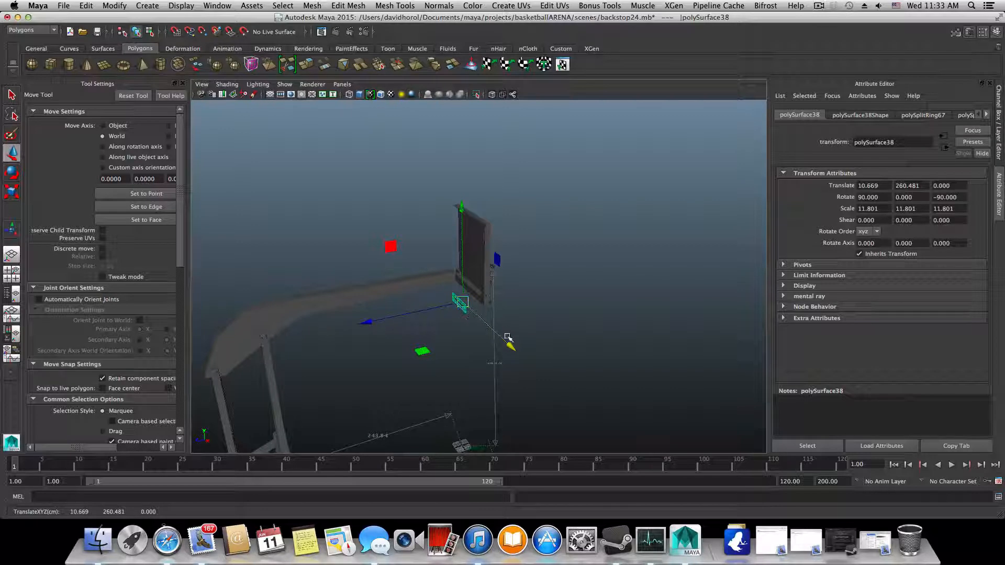
pyautogui.moveTo(507, 338); pyautogui.dragTo(523, 356)
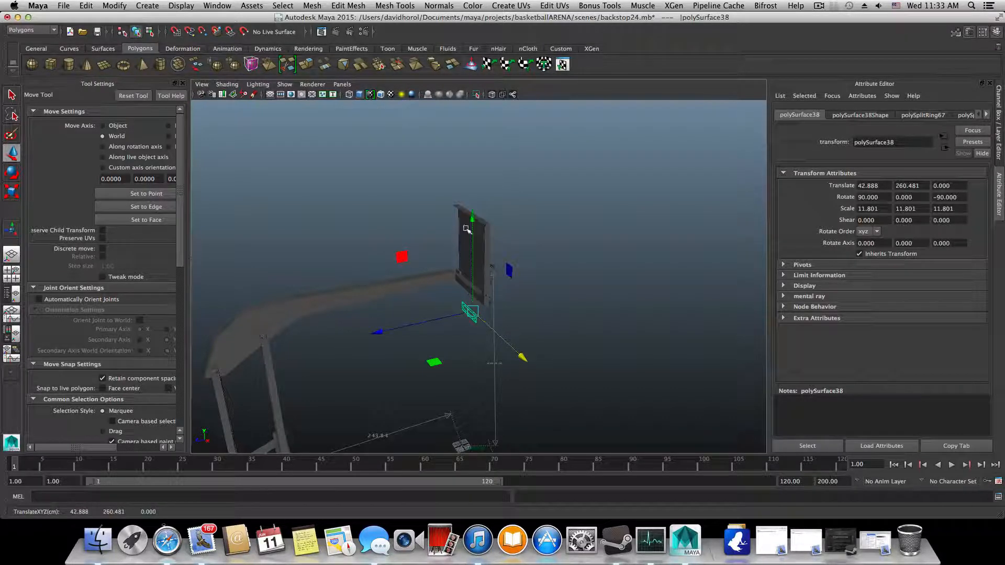
pyautogui.moveTo(471, 218); pyautogui.dragTo(471, 166)
# Step: Move the ring to about 70.3 in X and 353.7 in Y, toward the backboard's side edge
pyautogui.moveTo(468, 341)
pyautogui.keyDown('alt'); pyautogui.mouseDown()
pyautogui.moveTo(477, 354)
pyautogui.moveTo(484, 337)
pyautogui.mouseUp(); pyautogui.keyUp('alt')
pyautogui.keyDown('alt'); pyautogui.moveTo(485, 337); pyautogui.dragTo(473, 332, button='middle'); pyautogui.keyUp('alt')
pyautogui.keyDown('alt'); pyautogui.moveTo(473, 332); pyautogui.dragTo(489, 347, button='right'); pyautogui.keyUp('alt')
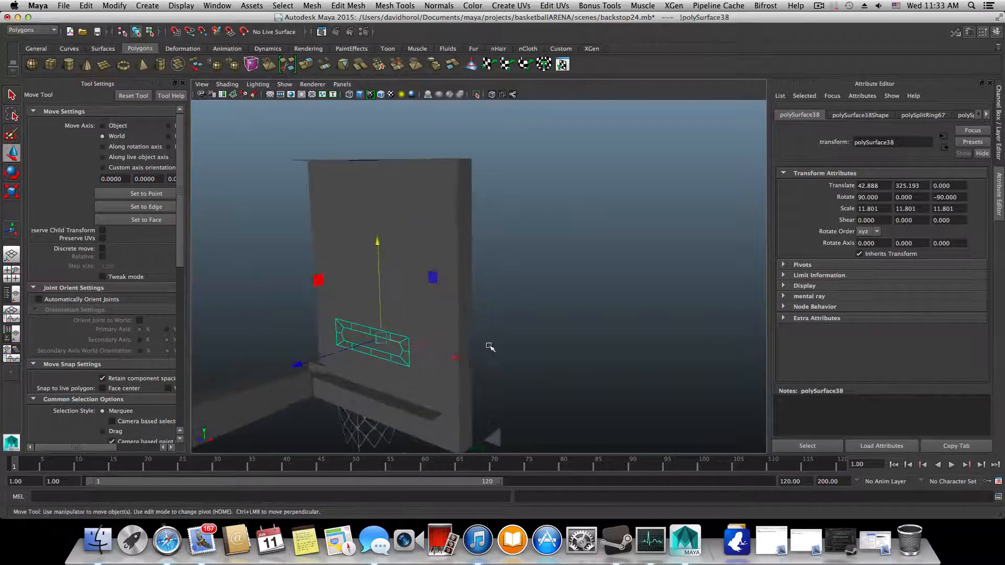
pyautogui.moveTo(452, 356); pyautogui.dragTo(507, 371)
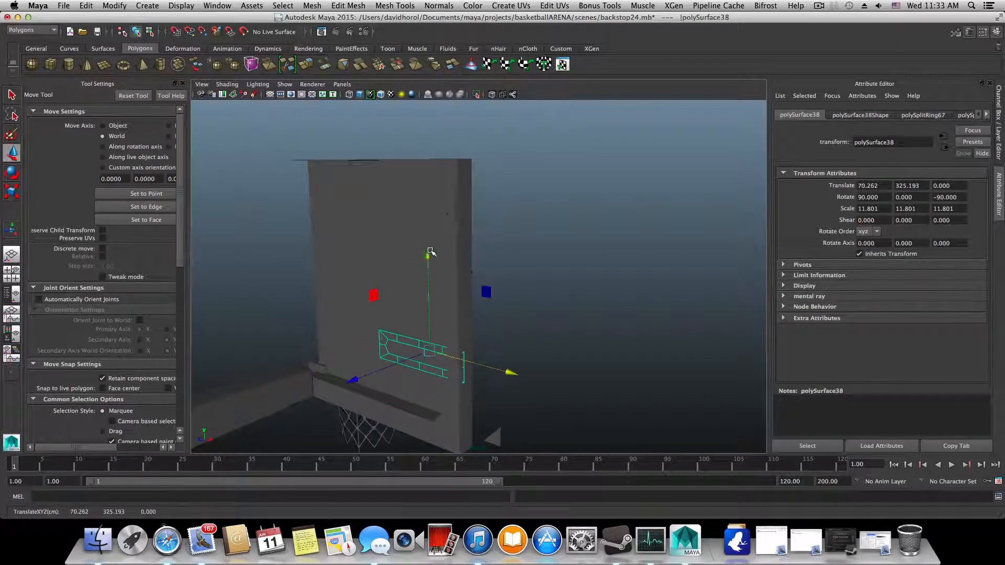
pyautogui.moveTo(431, 251); pyautogui.dragTo(356, 270)
# Step: Center the ring's pivot and raise the ring to about 388 in Y, near the backboard's upper edge
pyautogui.click(111, 5)
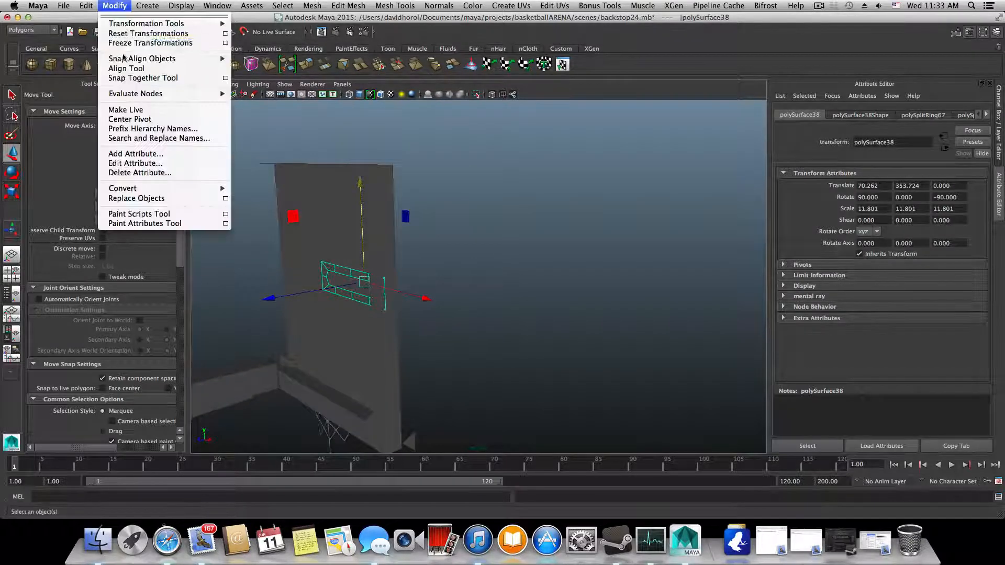
pyautogui.click(126, 119)
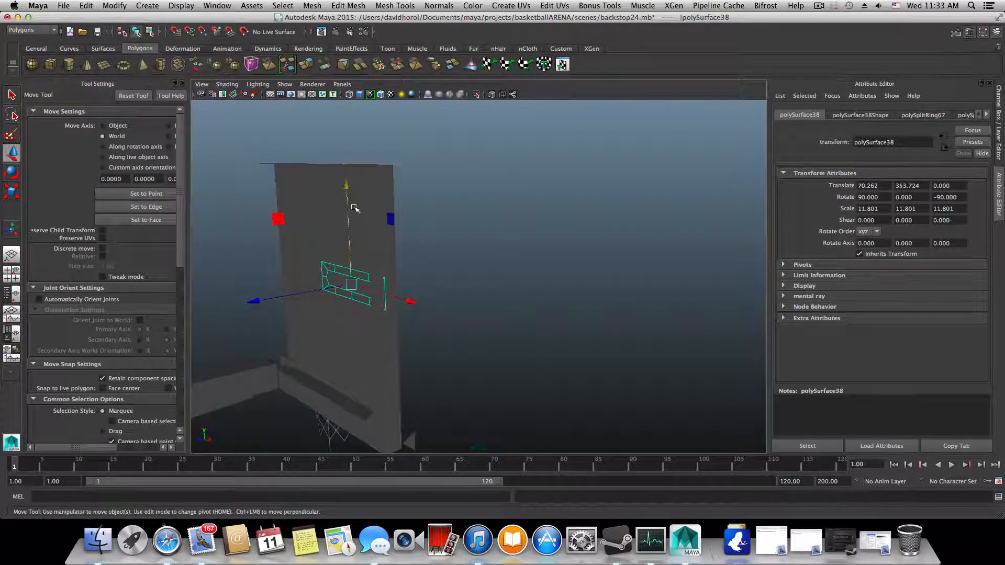
pyautogui.moveTo(345, 186); pyautogui.dragTo(375, 187)
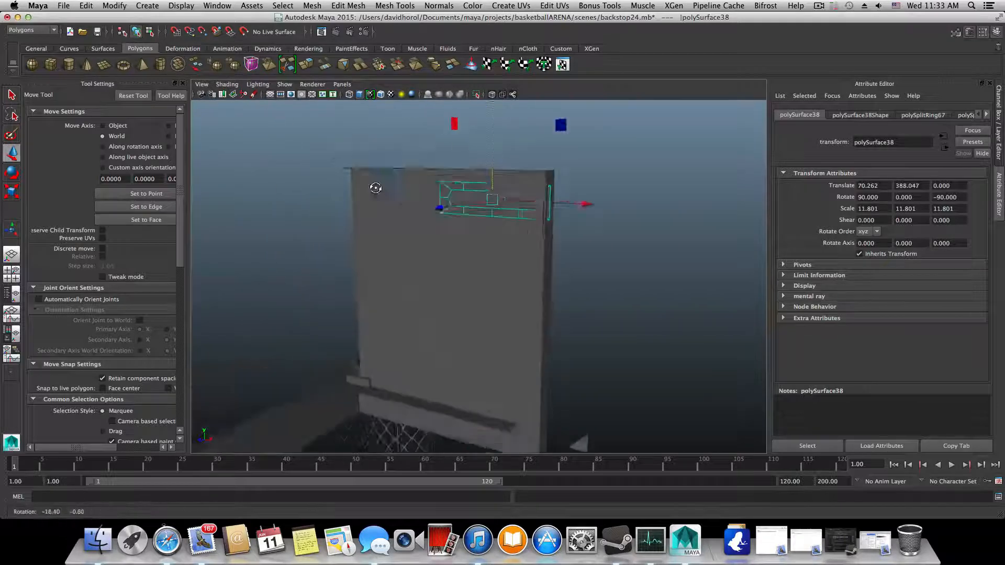
# Step: Scale the ring down uniformly to about 3.2
pyautogui.keyDown('alt'); pyautogui.moveTo(374, 186); pyautogui.dragTo(411, 285, button='right'); pyautogui.keyUp('alt')
pyautogui.keyDown('alt'); pyautogui.moveTo(411, 285); pyautogui.dragTo(394, 316); pyautogui.keyUp('alt')
pyautogui.press('r')
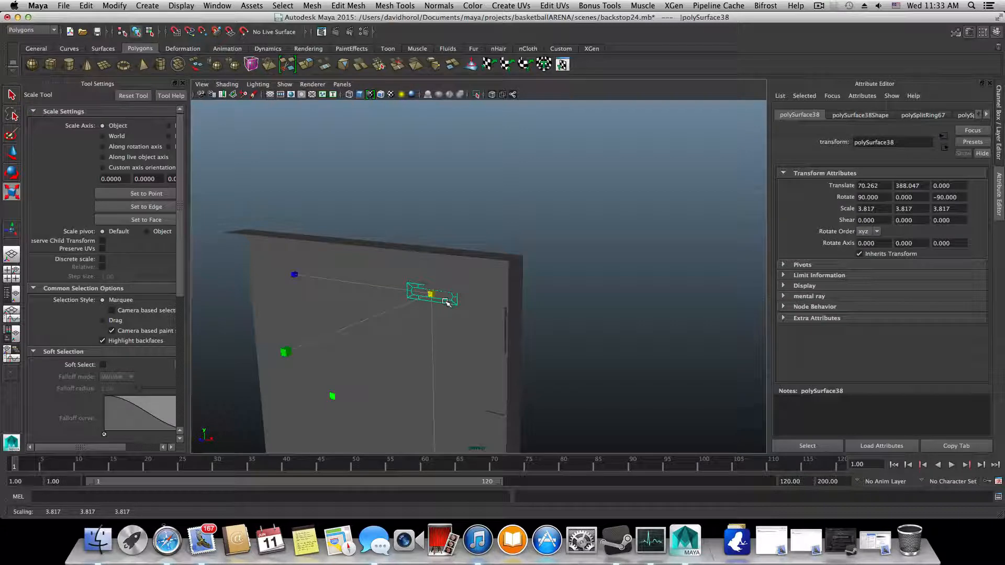
pyautogui.moveTo(434, 297); pyautogui.dragTo(426, 293)
# Step: Move the ring to about 77.4 in X, 391.1 in Y and 3.0 in Z, at the backboard's upper corner
pyautogui.press('w')
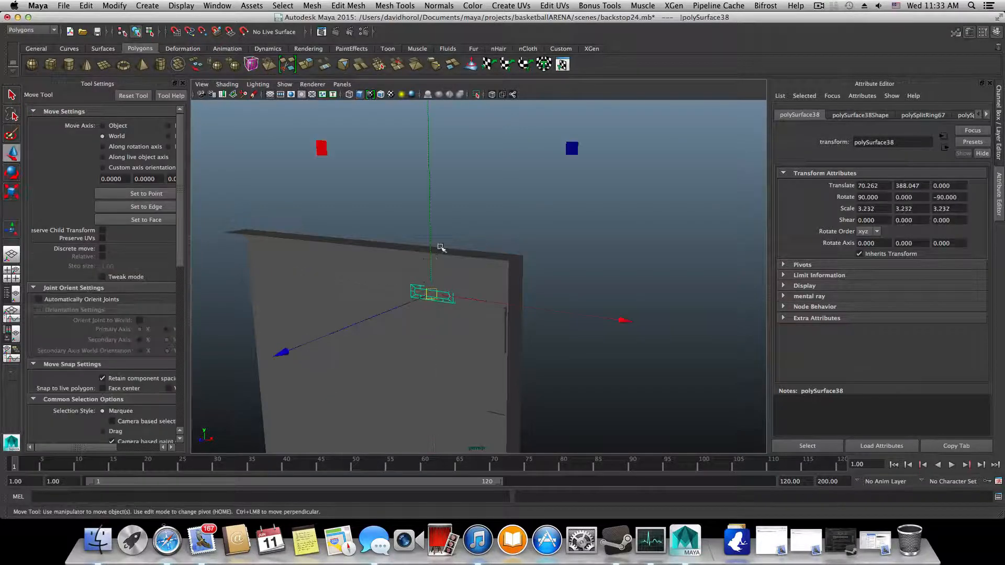
pyautogui.moveTo(431, 255)
pyautogui.mouseDown()
pyautogui.moveTo(431, 233)
pyautogui.moveTo(431, 242)
pyautogui.mouseUp()
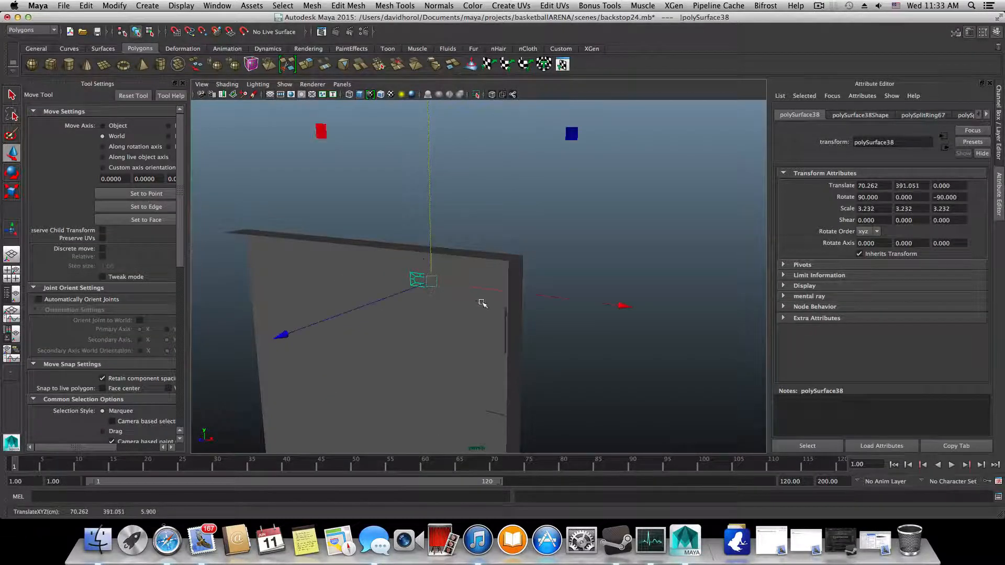
pyautogui.moveTo(513, 291); pyautogui.dragTo(542, 294)
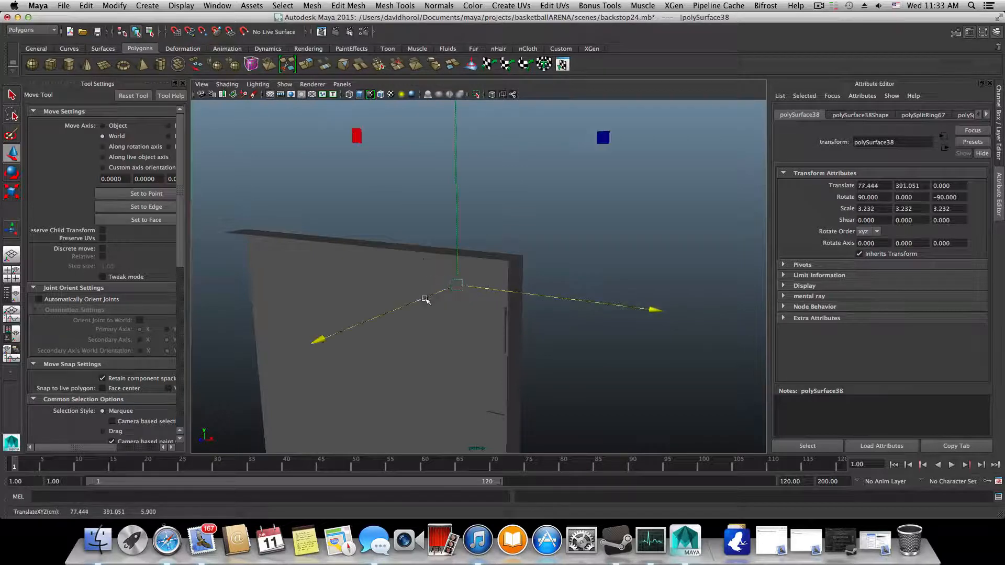
pyautogui.moveTo(425, 300); pyautogui.dragTo(420, 303)
# Step: Reselect the ring after checking it against the backboard, and turn on Wireframe on Shaded display
pyautogui.click(484, 277)
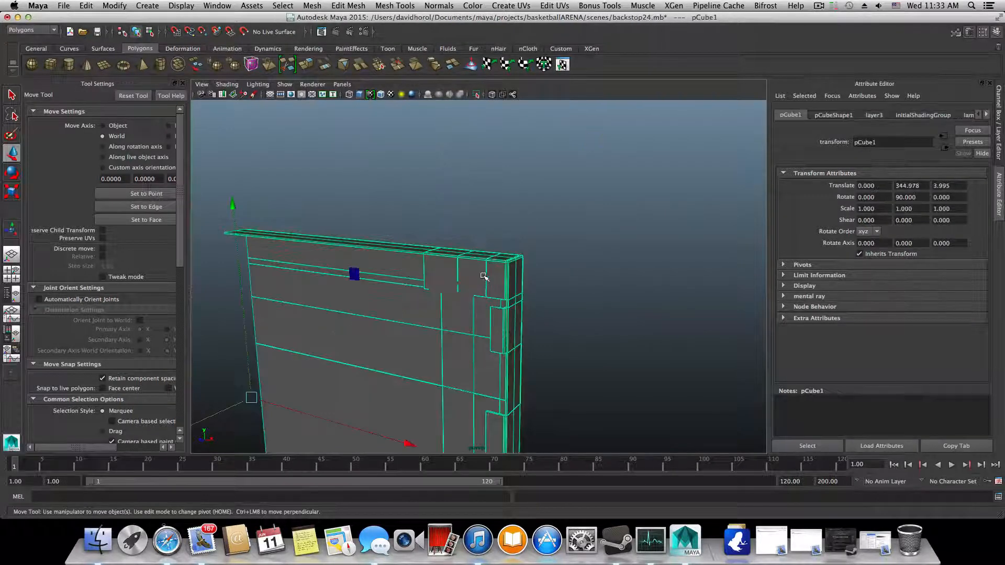
pyautogui.moveTo(480, 283)
pyautogui.keyDown('alt'); pyautogui.mouseDown()
pyautogui.moveTo(489, 285)
pyautogui.moveTo(373, 312)
pyautogui.moveTo(588, 220)
pyautogui.moveTo(433, 240)
pyautogui.mouseUp(); pyautogui.keyUp('alt')
pyautogui.click(580, 201)
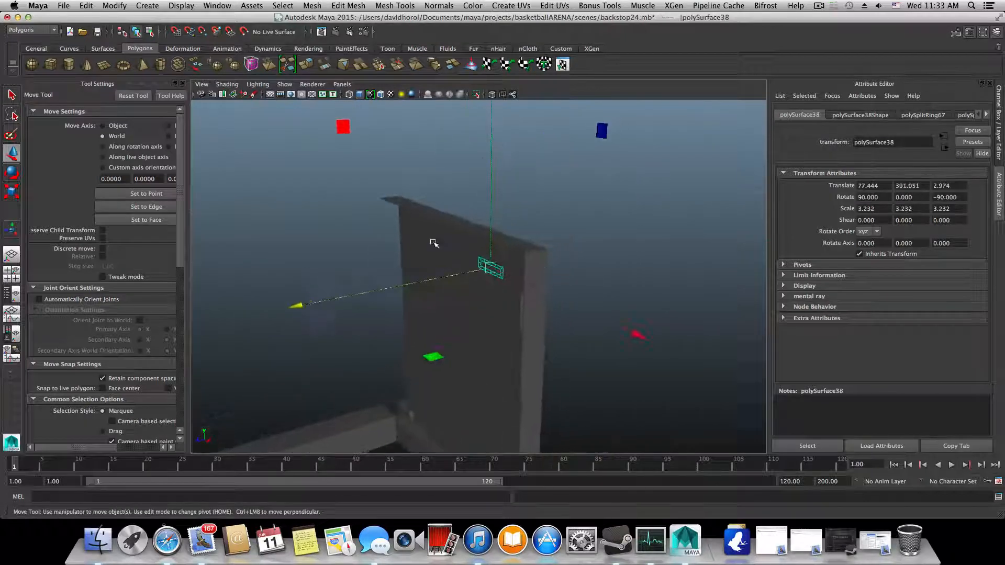
pyautogui.click(226, 84)
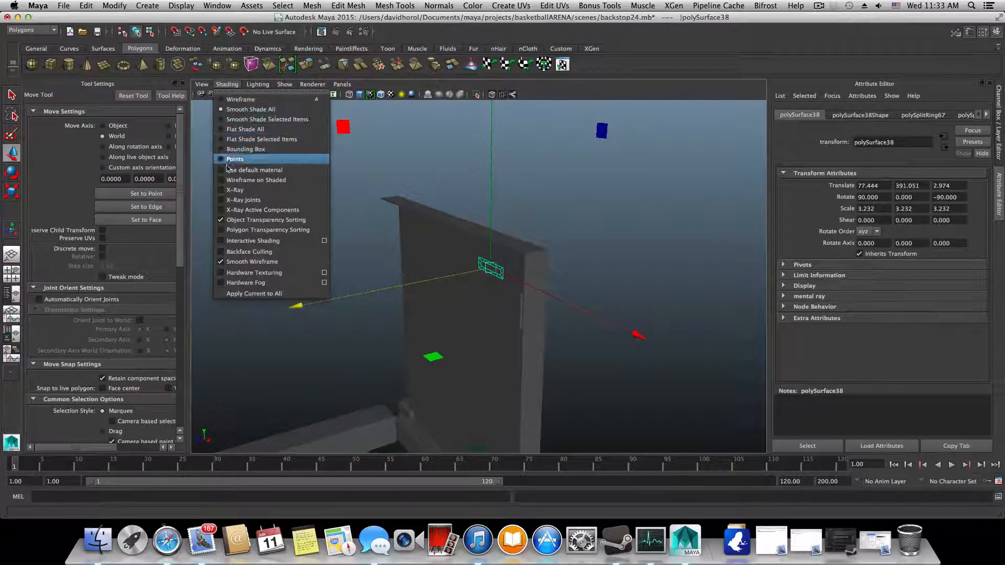
pyautogui.click(255, 180)
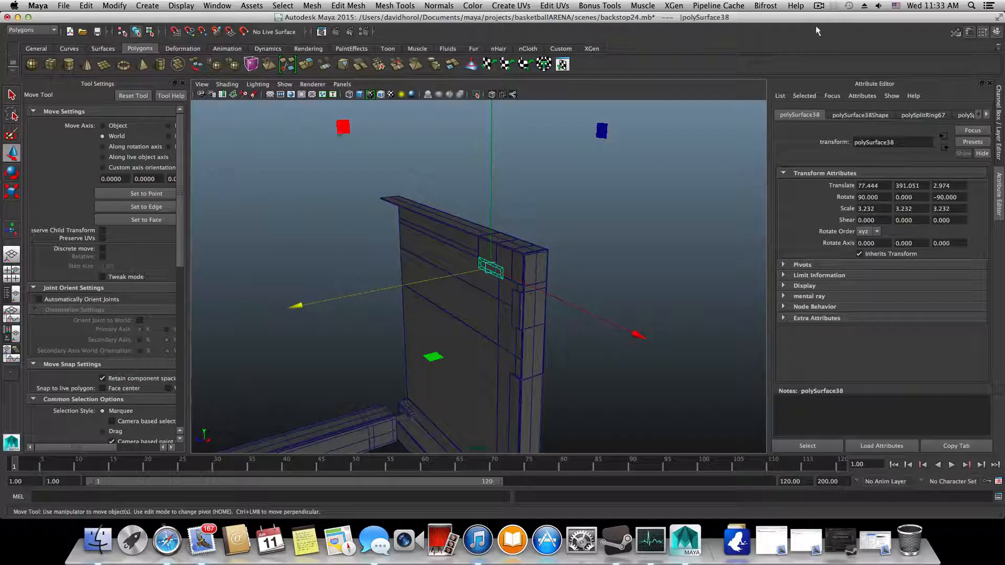
pyautogui.click(821, 6)
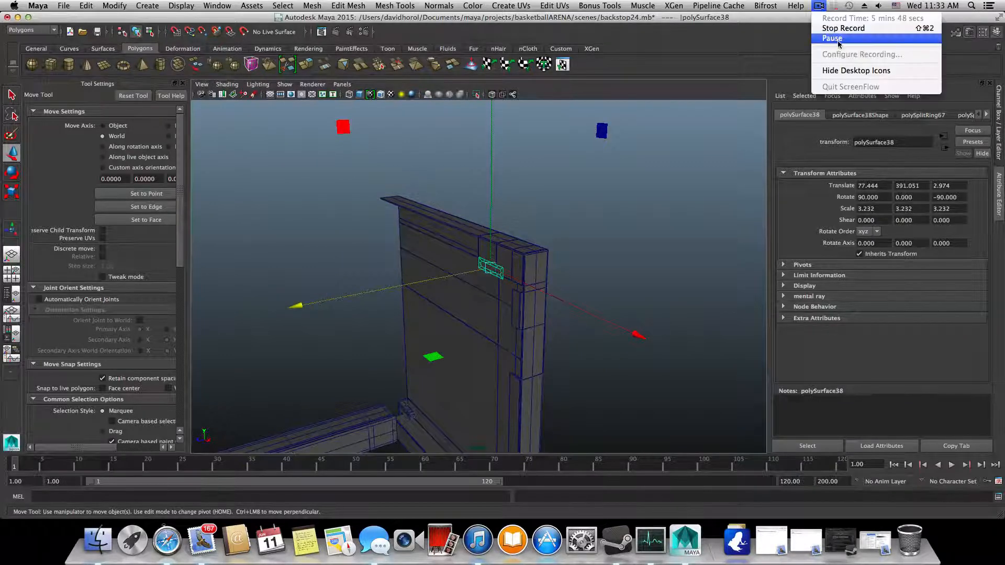
pyautogui.click(840, 42)
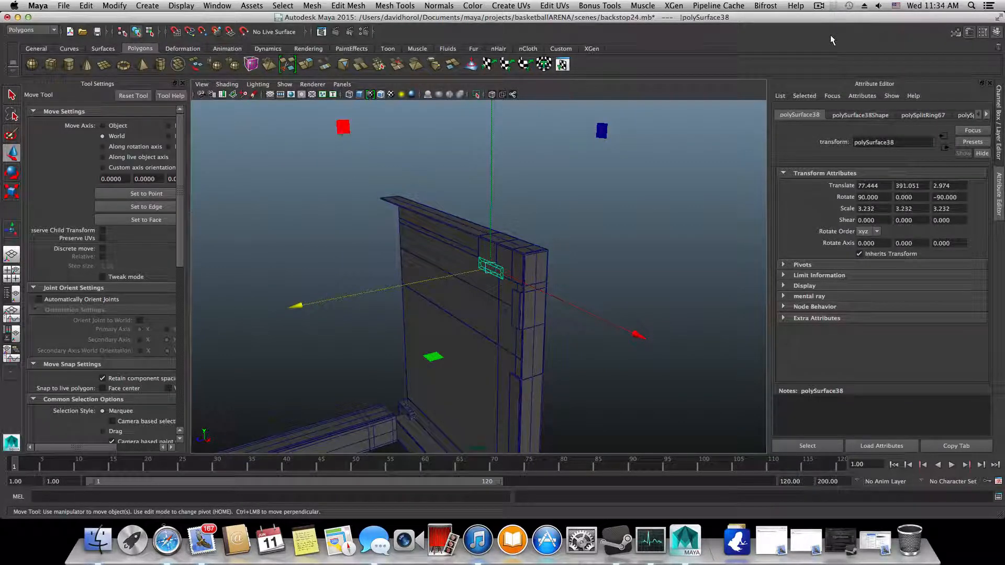
# Step: Move the ring in depth to about 1.9 in Z, against the backboard's face
pyautogui.keyDown('alt'); pyautogui.moveTo(661, 225); pyautogui.dragTo(553, 262); pyautogui.keyUp('alt')
pyautogui.keyDown('alt'); pyautogui.moveTo(552, 262); pyautogui.dragTo(551, 200, button='right'); pyautogui.keyUp('alt')
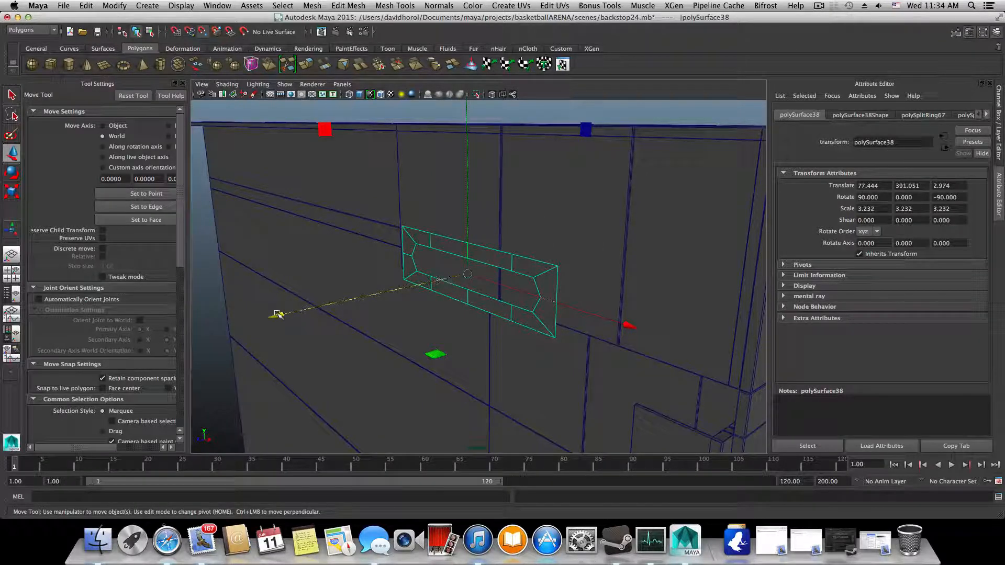
pyautogui.moveTo(277, 316); pyautogui.dragTo(311, 301)
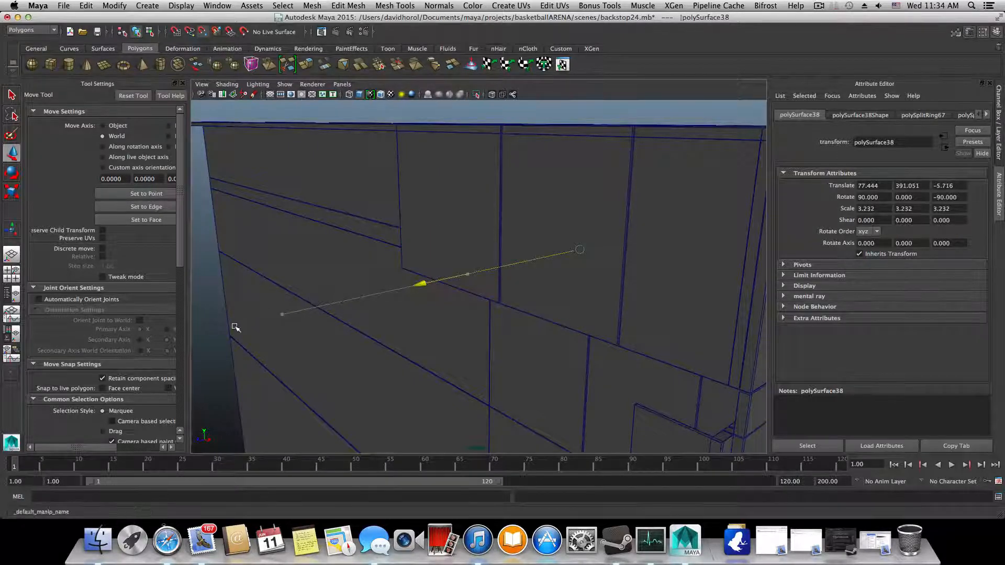
pyautogui.moveTo(236, 327); pyautogui.dragTo(344, 305)
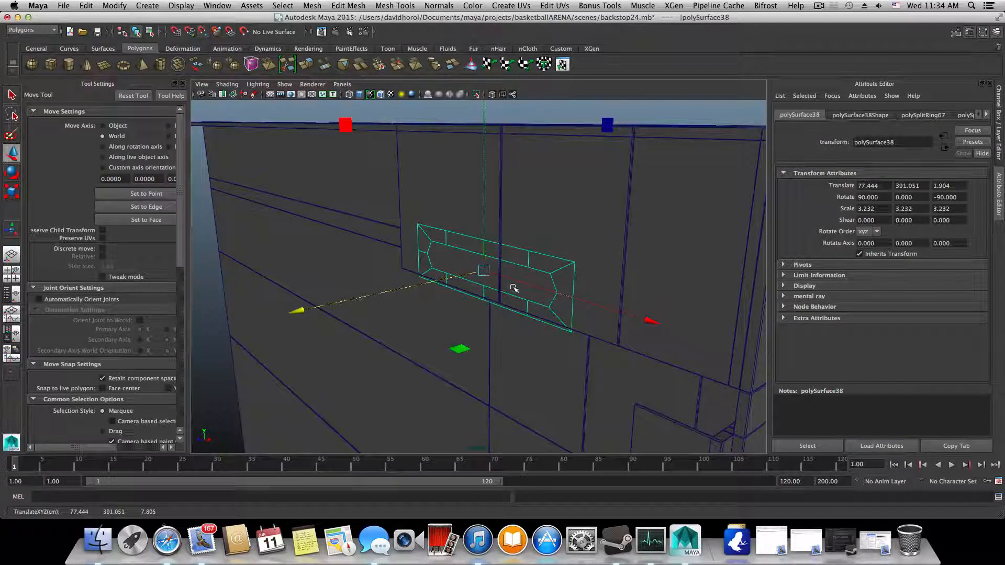
# Step: Align the ring with the backboard's upper corner panel at about 391.5 in Y and 75.8 in X
pyautogui.keyDown('alt'); pyautogui.moveTo(514, 288); pyautogui.dragTo(454, 285); pyautogui.keyUp('alt')
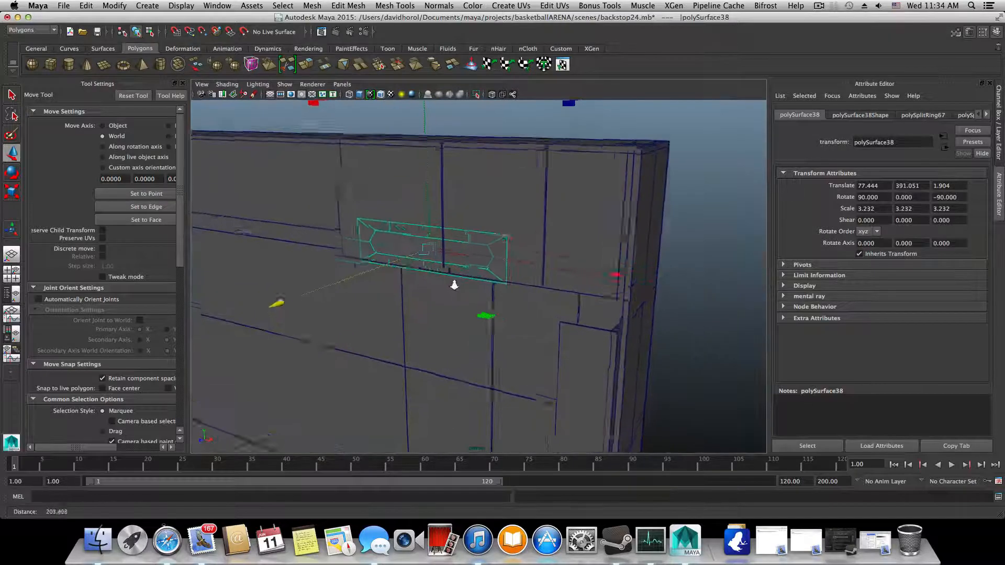
pyautogui.keyDown('alt'); pyautogui.moveTo(455, 286); pyautogui.dragTo(489, 284, button='right'); pyautogui.keyUp('alt')
pyautogui.keyDown('alt'); pyautogui.moveTo(489, 285); pyautogui.dragTo(523, 294, button='middle'); pyautogui.keyUp('alt')
pyautogui.keyDown('alt'); pyautogui.moveTo(523, 294); pyautogui.dragTo(498, 293, button='right'); pyautogui.keyUp('alt')
pyautogui.keyDown('alt'); pyautogui.moveTo(498, 293); pyautogui.dragTo(482, 274); pyautogui.keyUp('alt')
pyautogui.moveTo(505, 215); pyautogui.dragTo(507, 209)
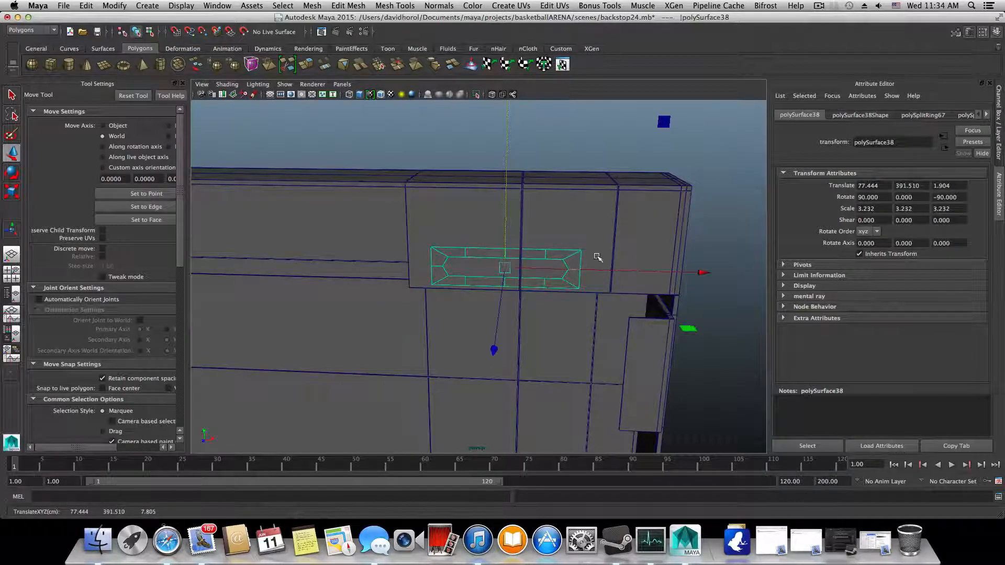
pyautogui.moveTo(613, 271); pyautogui.dragTo(592, 266)
pyautogui.keyDown('alt'); pyautogui.moveTo(567, 278); pyautogui.dragTo(590, 290, button='right'); pyautogui.keyUp('alt')
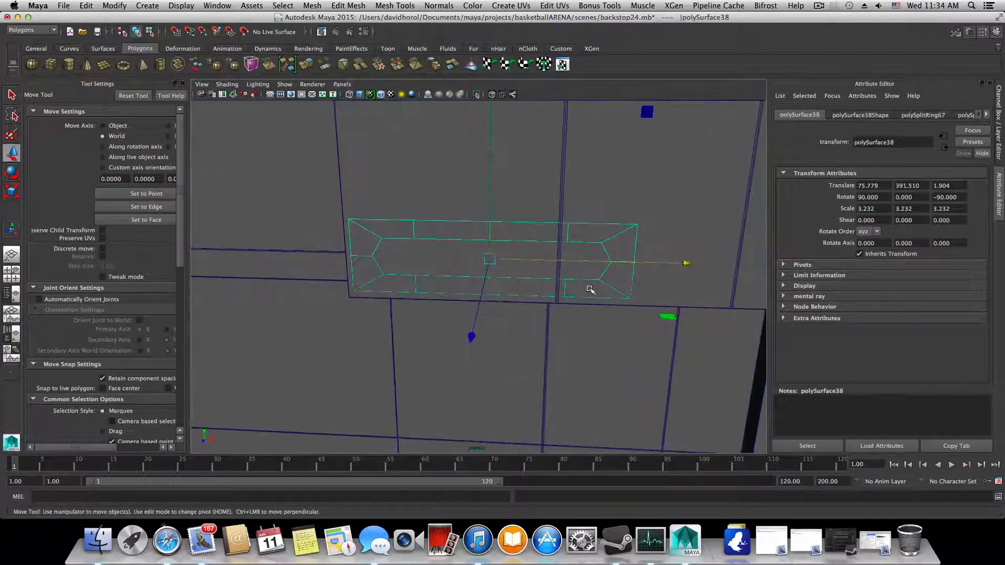
pyautogui.keyDown('alt'); pyautogui.moveTo(590, 290); pyautogui.dragTo(585, 294); pyautogui.keyUp('alt')
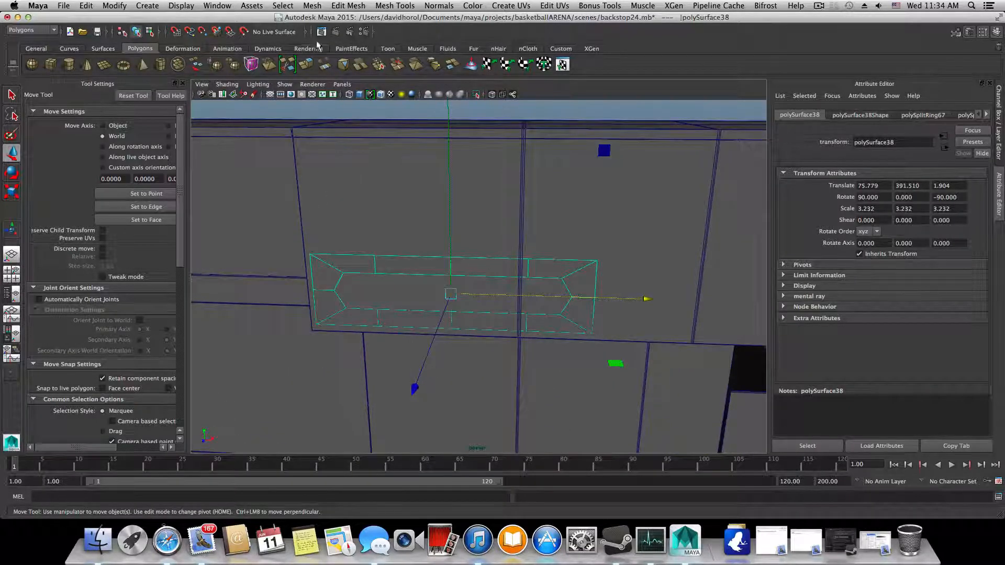
# Step: Open Athletics Basketball Hoop 4.JPG from the Desktop's hoppreference folder in the Render View as a reference
pyautogui.click(336, 32)
pyautogui.click(385, 52)
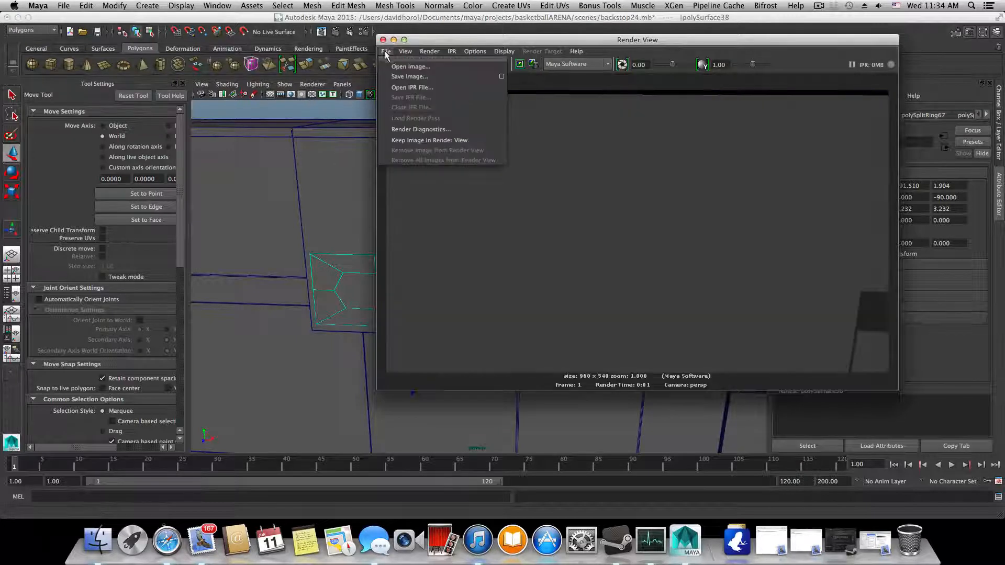
pyautogui.click(410, 66)
pyautogui.scroll(-1, 135, 201)
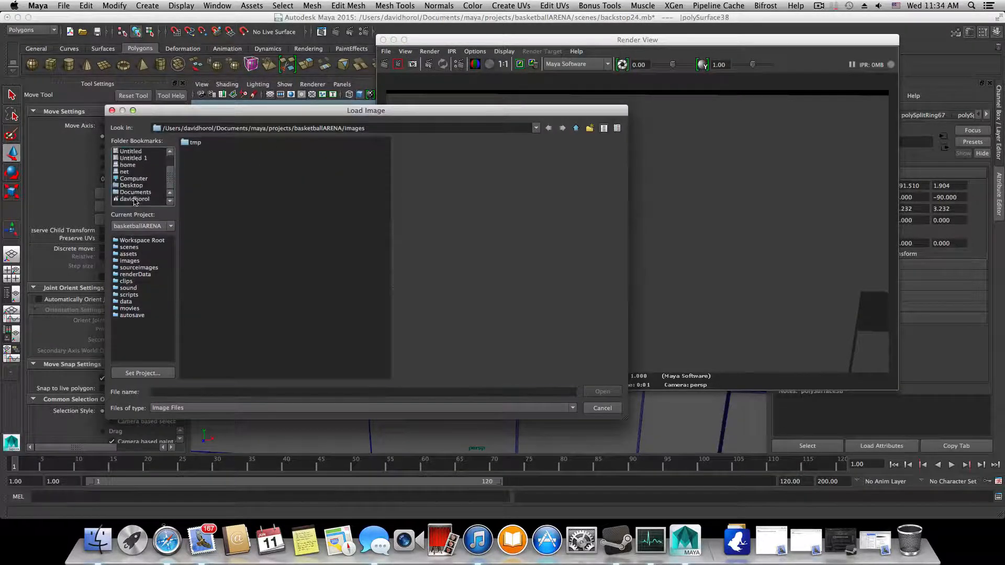
pyautogui.click(130, 186)
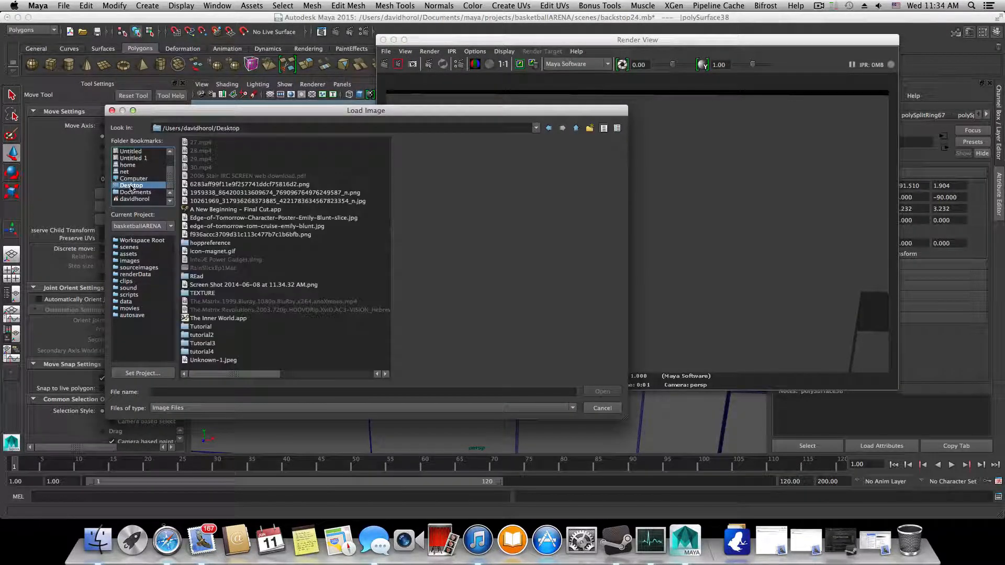
pyautogui.doubleClick(213, 243)
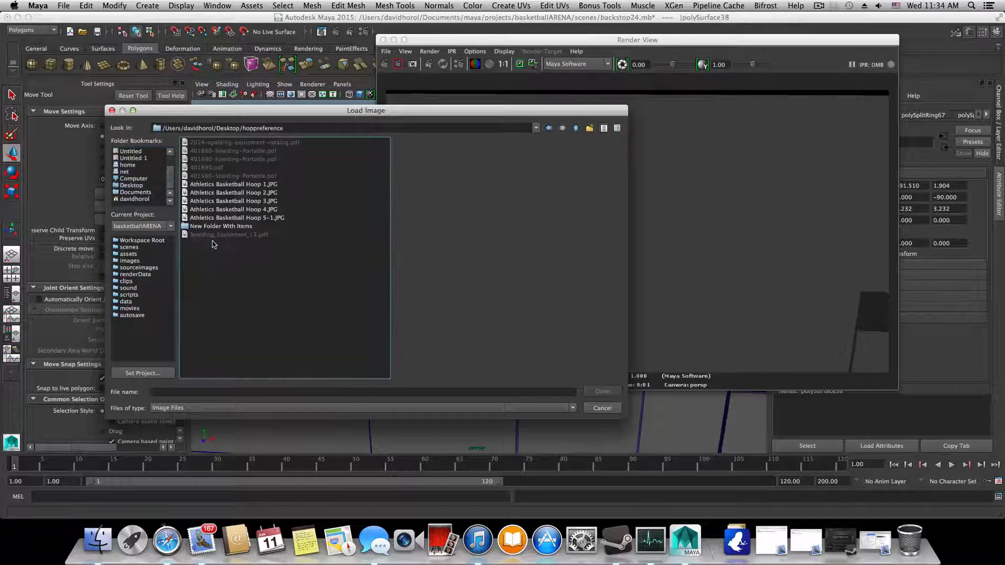
pyautogui.click(230, 210)
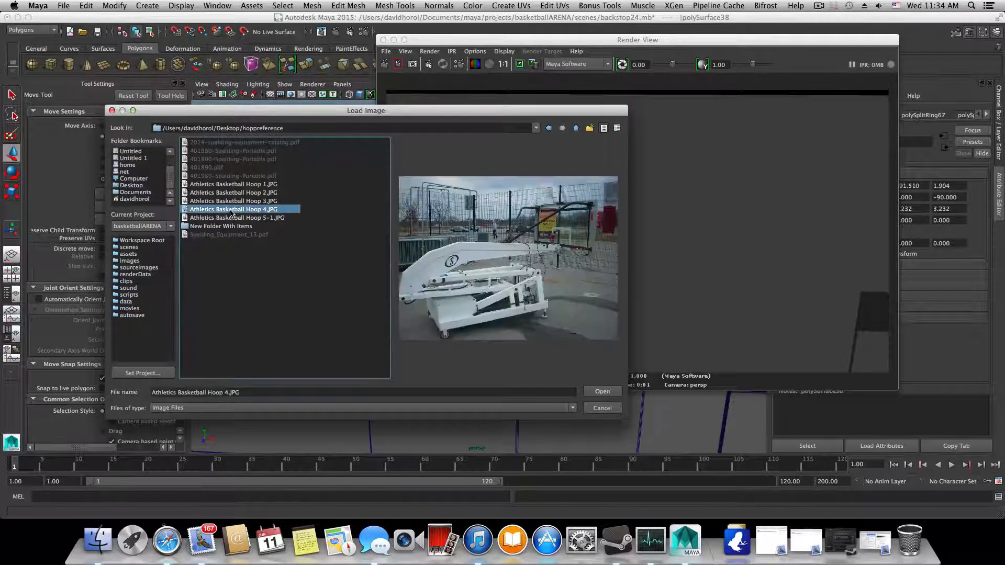
pyautogui.click(616, 394)
# Step: Examine how the support bars and brackets attach to the backboard's upper corners in the reference photo, and close the Render View
pyautogui.scroll(5, 580, 237)
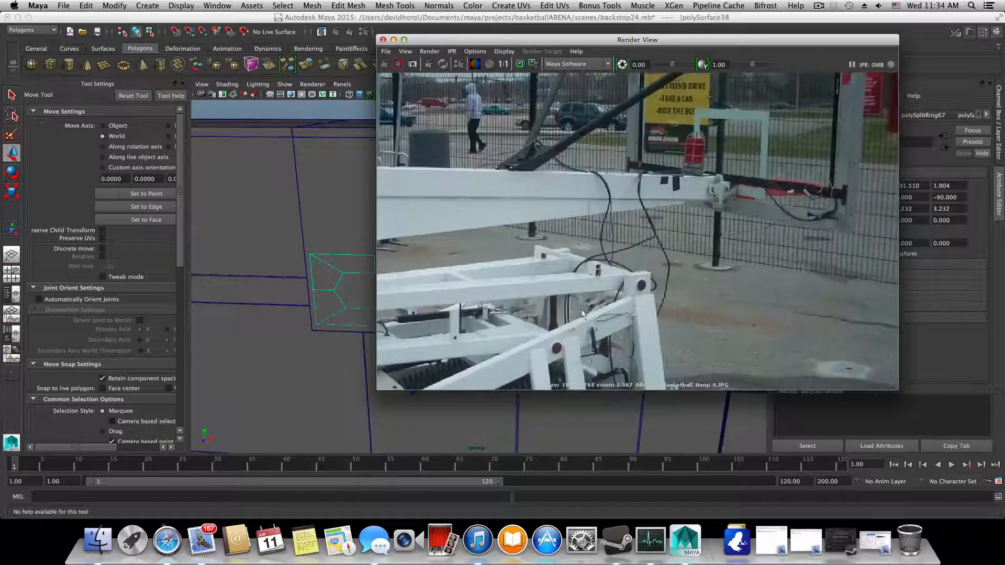
pyautogui.scroll(4, 580, 237)
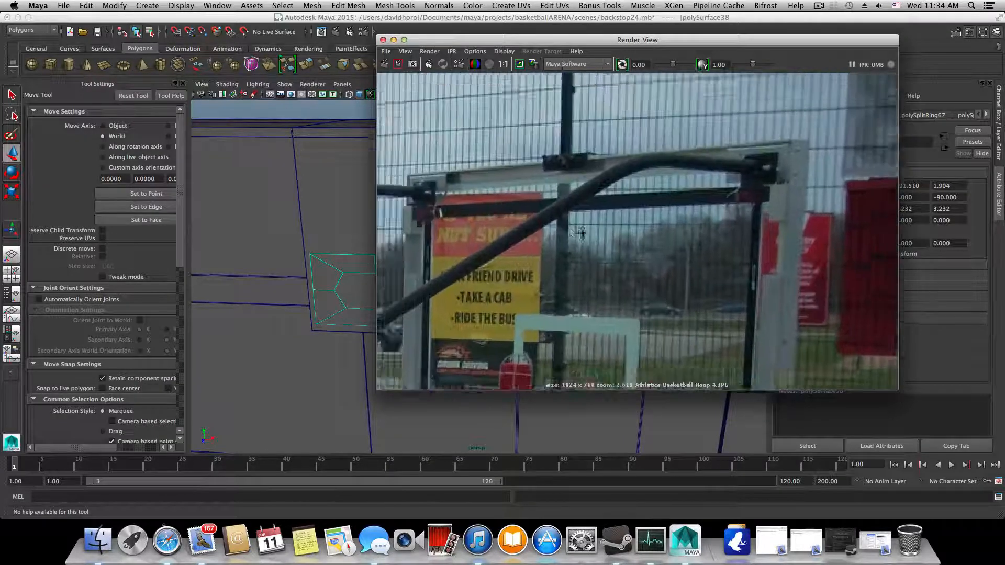
pyautogui.keyDown('alt'); pyautogui.moveTo(568, 236); pyautogui.dragTo(573, 235, button='middle'); pyautogui.keyUp('alt')
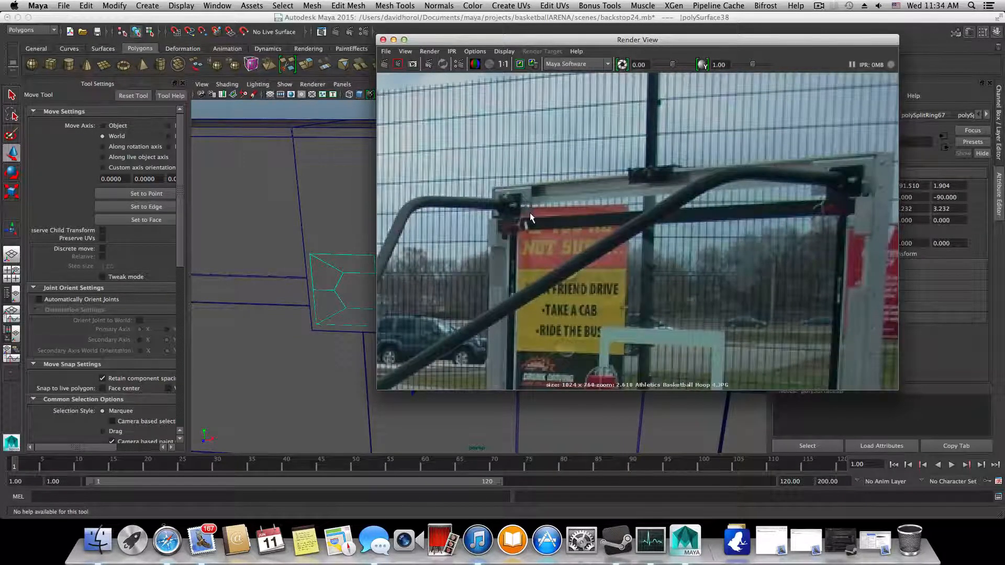
pyautogui.scroll(3, 530, 213)
pyautogui.scroll(2, 581, 253)
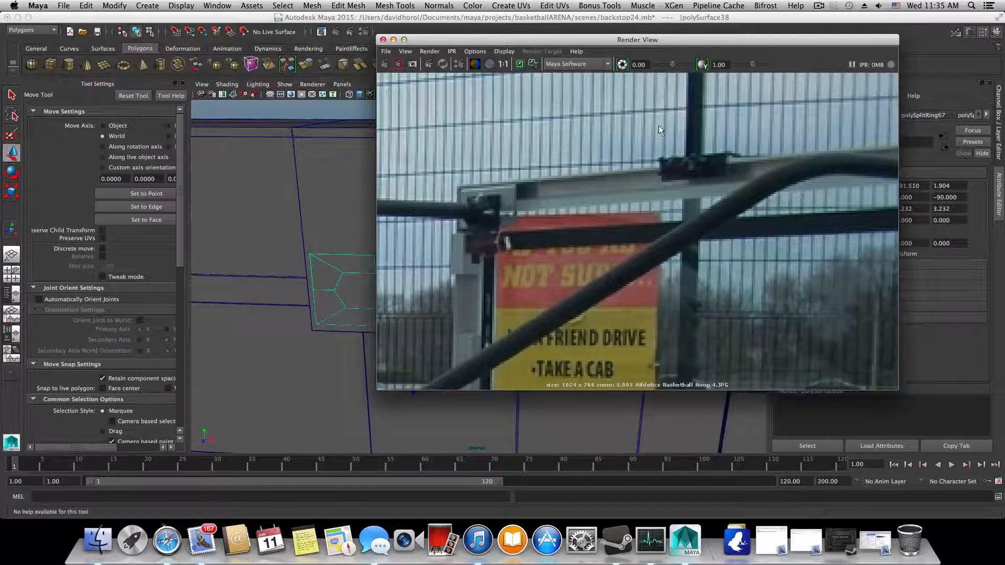
pyautogui.scroll(-2, 658, 125)
pyautogui.keyDown('alt'); pyautogui.moveTo(847, 230); pyautogui.dragTo(752, 240, button='middle'); pyautogui.keyUp('alt')
pyautogui.scroll(2, 752, 238)
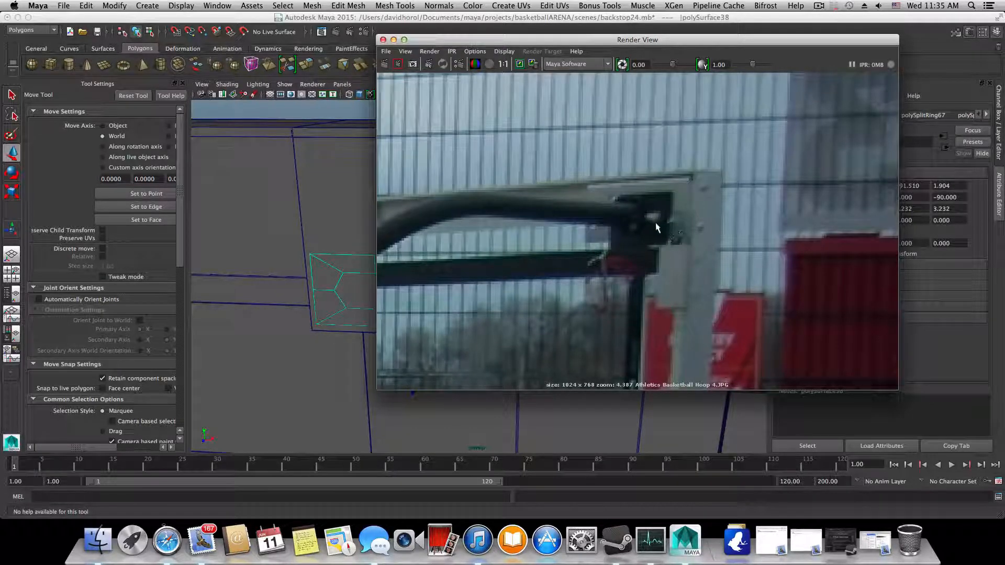
pyautogui.click(382, 39)
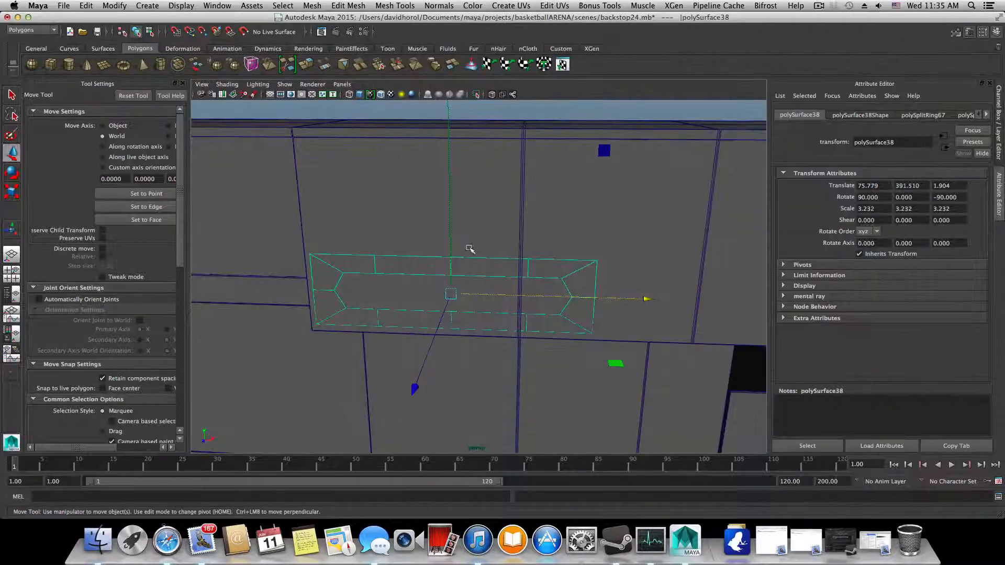
# Step: Reopen the Render View and examine the bracket at the backboard's upper corner in the reference photo, and close the view
pyautogui.keyDown('alt'); pyautogui.moveTo(497, 314); pyautogui.dragTo(512, 308, button='middle'); pyautogui.keyUp('alt')
pyautogui.scroll(2, 516, 307)
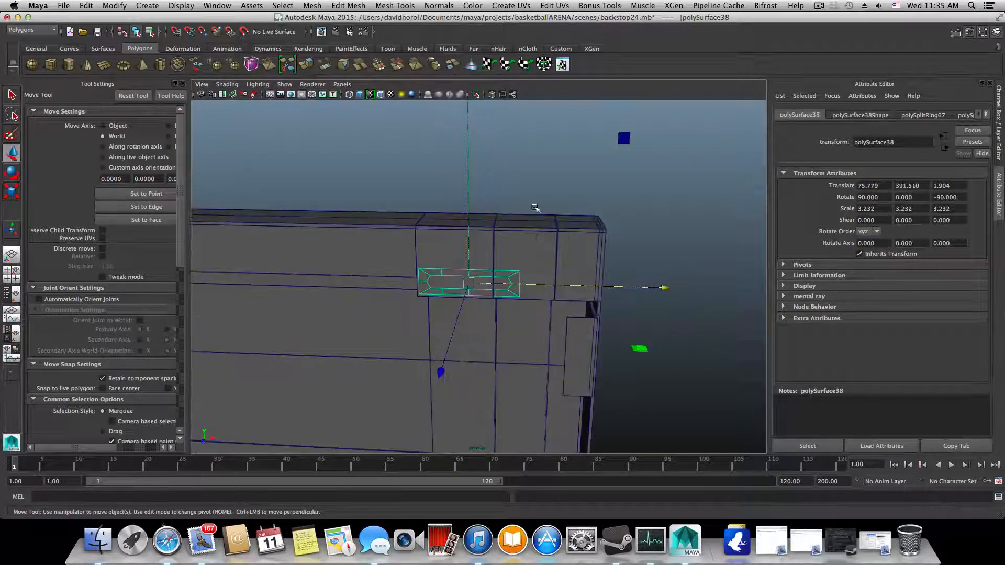
pyautogui.click(322, 33)
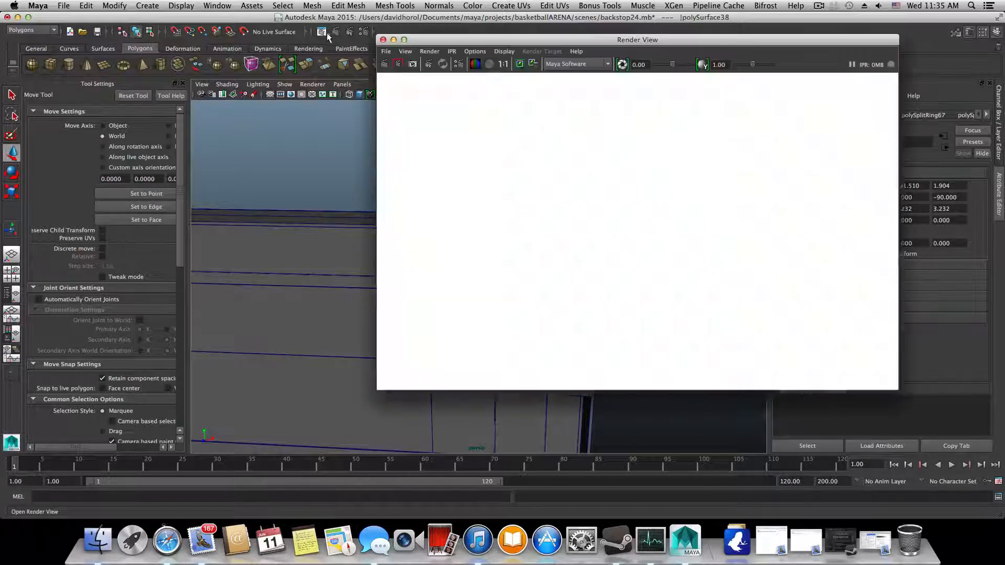
pyautogui.scroll(7, 623, 271)
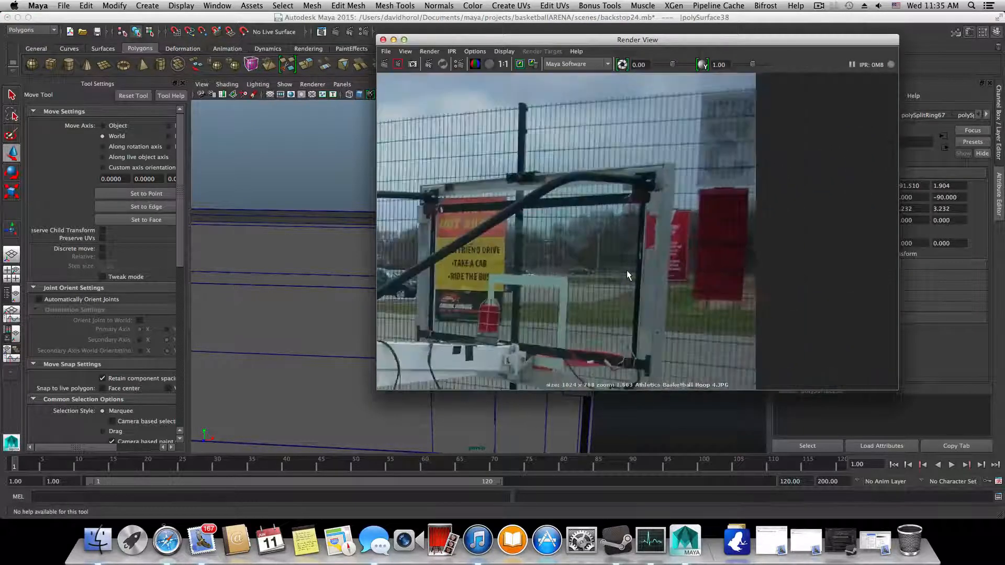
pyautogui.keyDown('alt'); pyautogui.moveTo(636, 242); pyautogui.dragTo(632, 258, button='middle'); pyautogui.keyUp('alt')
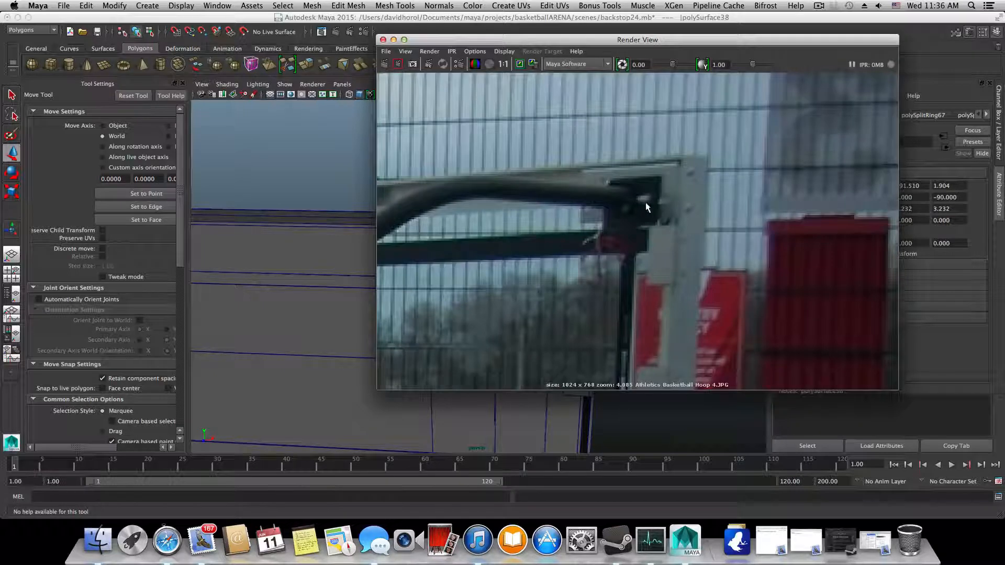
pyautogui.click(383, 41)
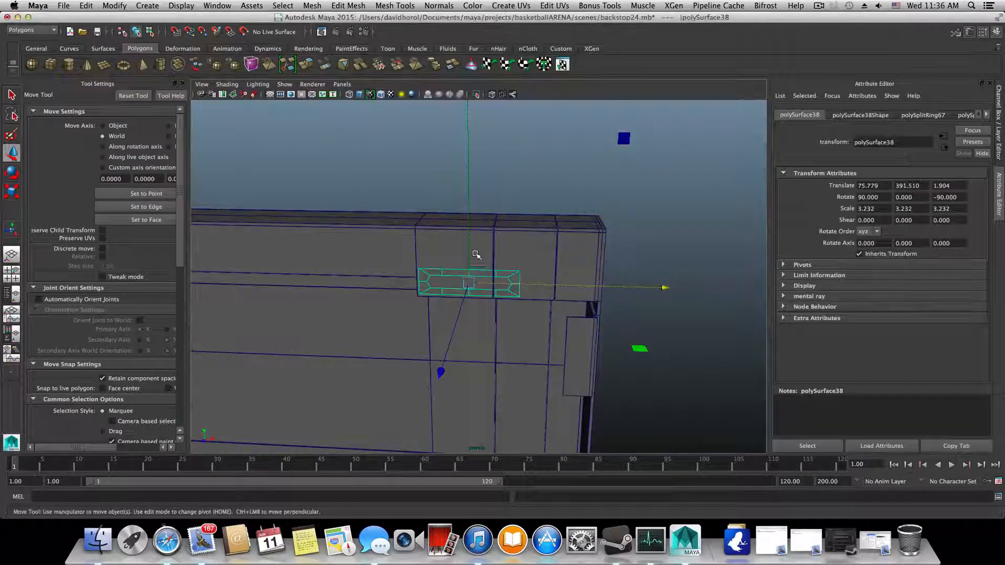
# Step: Move the ring sideways toward the backboard's outer edge, to about 82.3 in X
pyautogui.keyDown('alt'); pyautogui.moveTo(475, 253); pyautogui.dragTo(443, 234); pyautogui.keyUp('alt')
pyautogui.keyDown('alt'); pyautogui.moveTo(443, 243); pyautogui.dragTo(455, 251, button='right'); pyautogui.keyUp('alt')
pyautogui.keyDown('alt'); pyautogui.moveTo(456, 251); pyautogui.dragTo(462, 258); pyautogui.keyUp('alt')
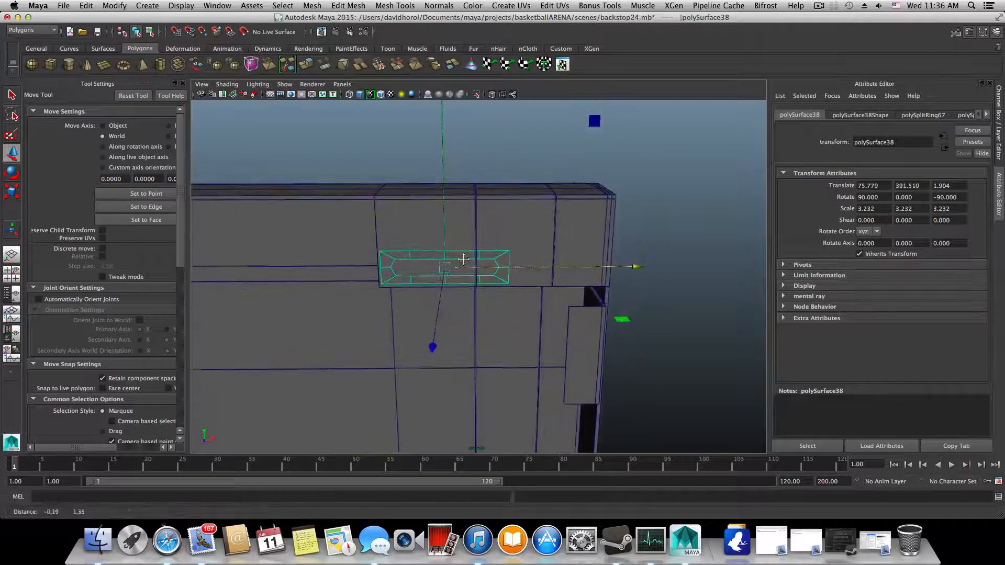
pyautogui.keyDown('alt'); pyautogui.moveTo(463, 258); pyautogui.dragTo(476, 262, button='right'); pyautogui.keyUp('alt')
pyautogui.moveTo(628, 264); pyautogui.dragTo(635, 263)
pyautogui.keyDown('alt'); pyautogui.moveTo(516, 259); pyautogui.dragTo(542, 261, button='right'); pyautogui.keyUp('alt')
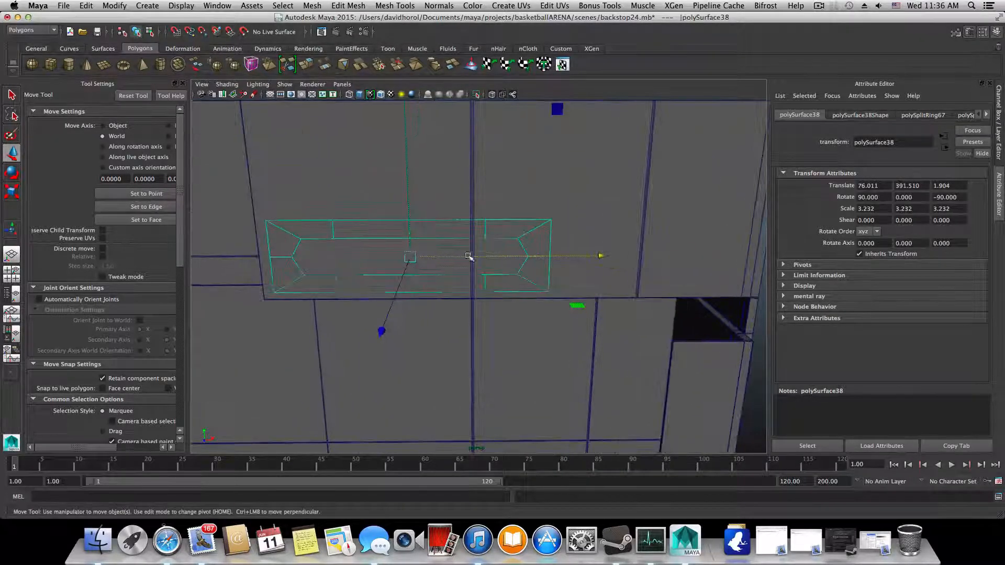
pyautogui.keyDown('alt'); pyautogui.moveTo(544, 226); pyautogui.dragTo(547, 236, button='middle'); pyautogui.keyUp('alt')
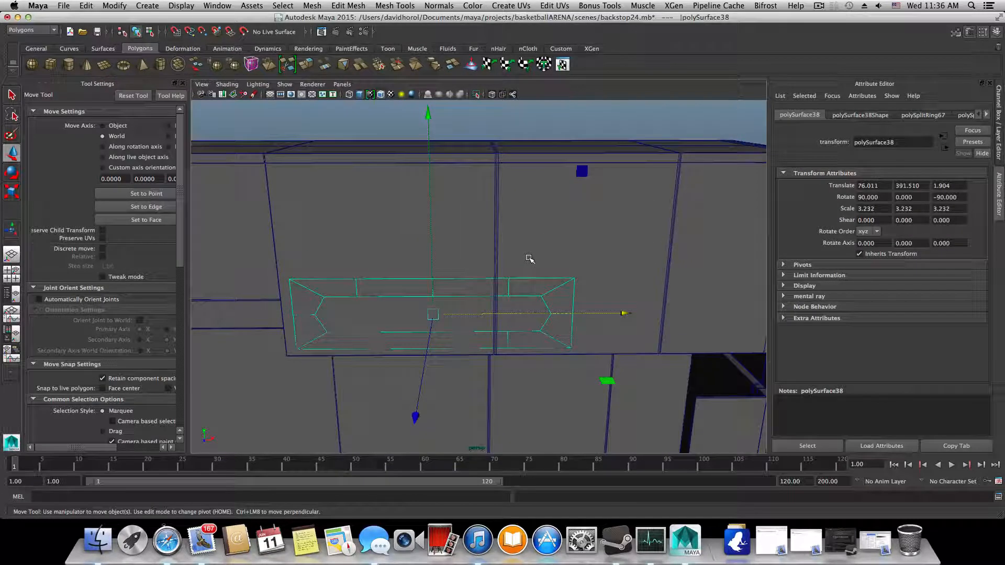
pyautogui.click(531, 293)
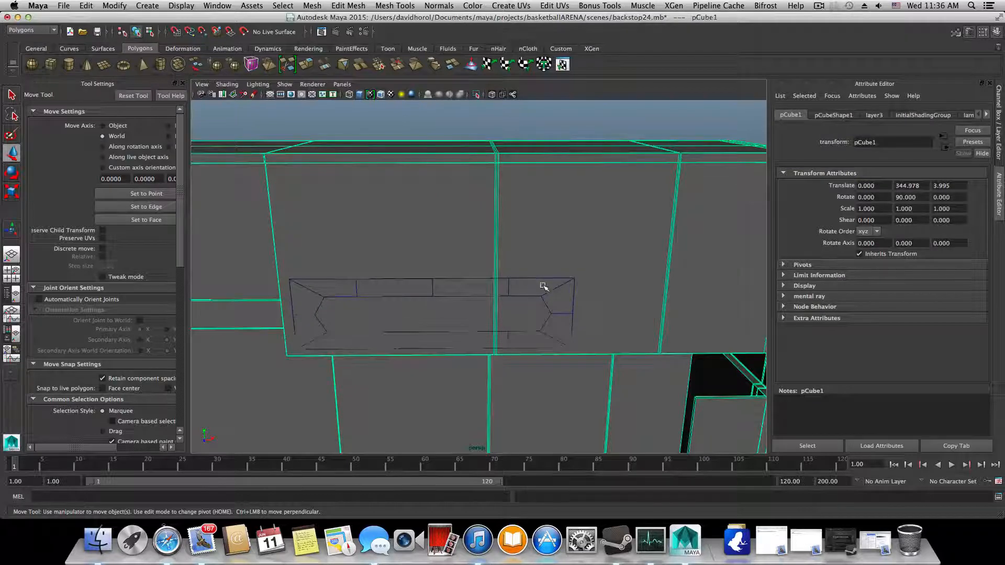
pyautogui.click(548, 288)
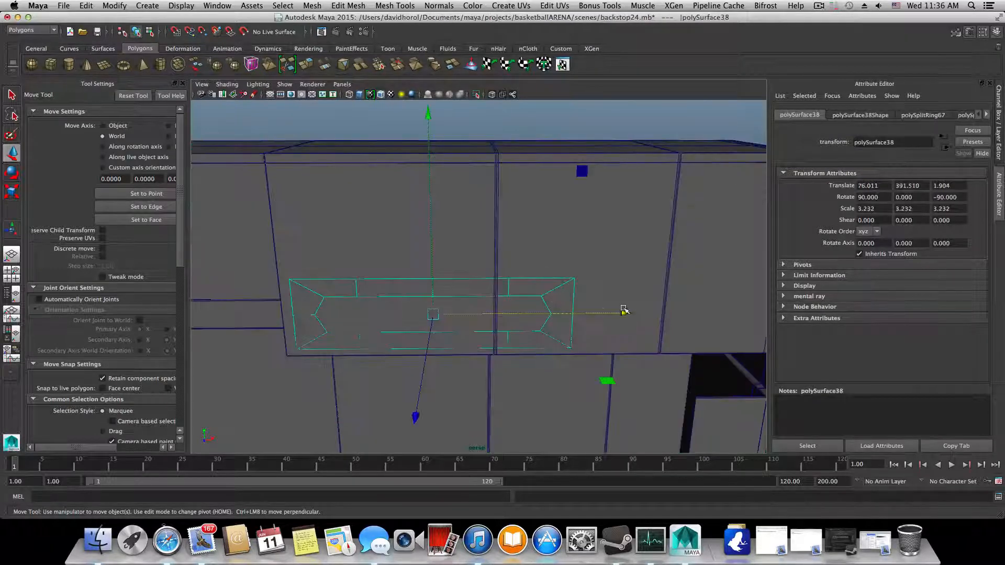
pyautogui.moveTo(623, 310); pyautogui.dragTo(673, 307)
pyautogui.moveTo(616, 324); pyautogui.dragTo(619, 323)
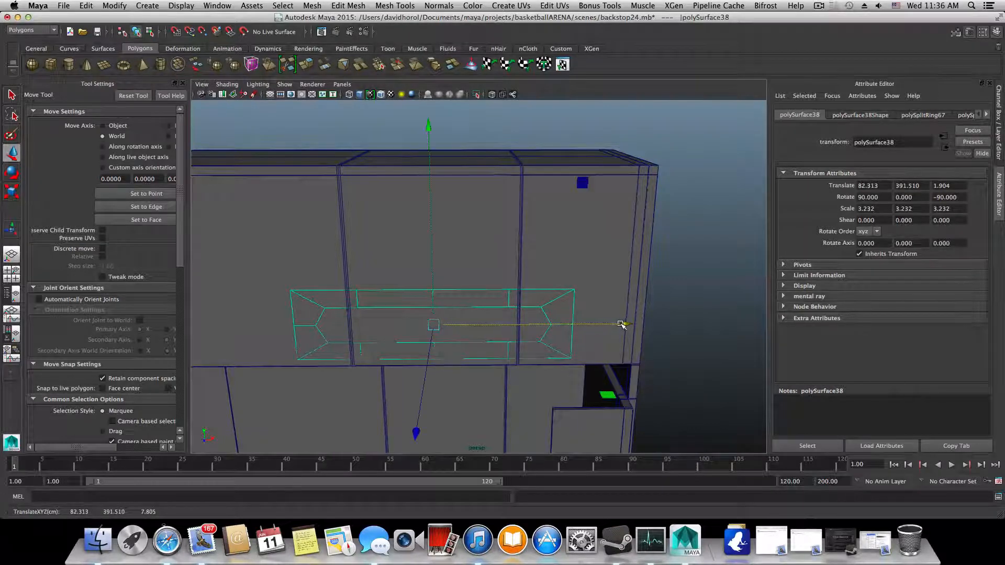
# Step: In the front view, insert a horizontal edge loop across the backboard just above the ring's upper edge
pyautogui.keyDown('alt'); pyautogui.moveTo(608, 329); pyautogui.dragTo(558, 289, button='right'); pyautogui.keyUp('alt')
pyautogui.keyDown('alt'); pyautogui.moveTo(558, 290); pyautogui.dragTo(551, 284); pyautogui.keyUp('alt')
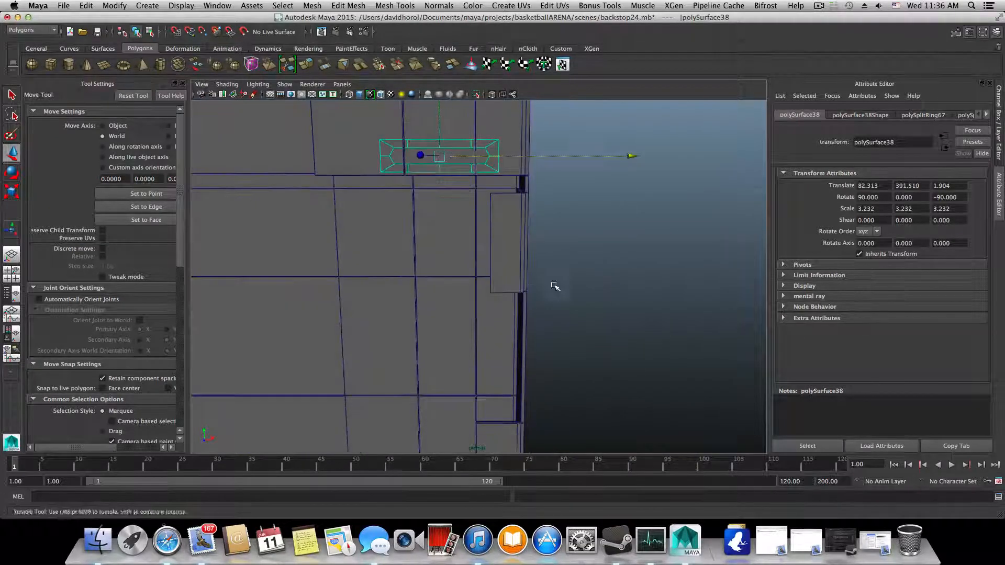
pyautogui.moveTo(552, 284)
pyautogui.keyDown('alt'); pyautogui.mouseDown(button='middle')
pyautogui.moveTo(547, 307)
pyautogui.moveTo(544, 299)
pyautogui.mouseUp(button='middle'); pyautogui.keyUp('alt')
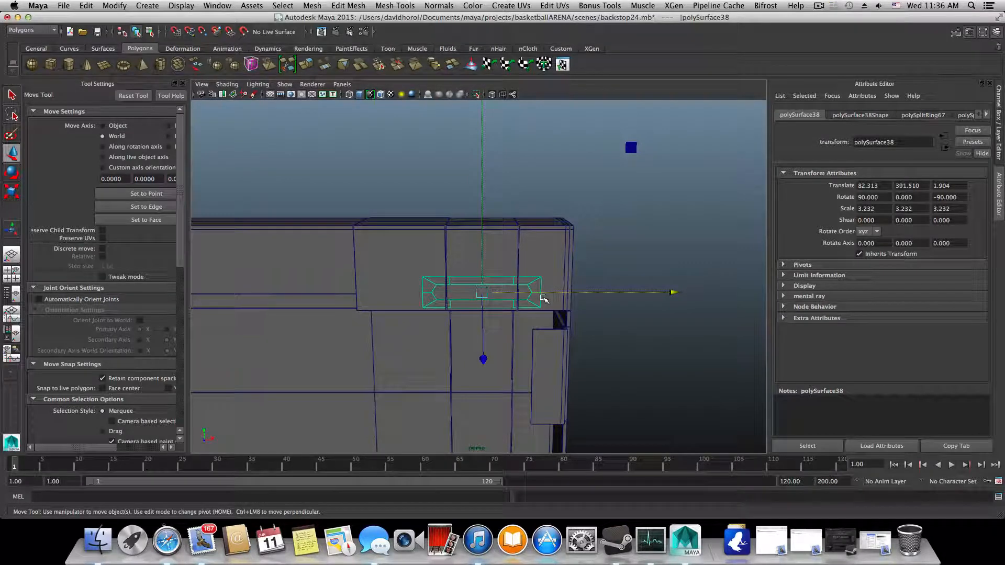
pyautogui.keyDown('alt'); pyautogui.moveTo(534, 298); pyautogui.dragTo(565, 306, button='right'); pyautogui.keyUp('alt')
pyautogui.keyDown('alt'); pyautogui.moveTo(565, 303); pyautogui.dragTo(566, 301, button='middle'); pyautogui.keyUp('alt')
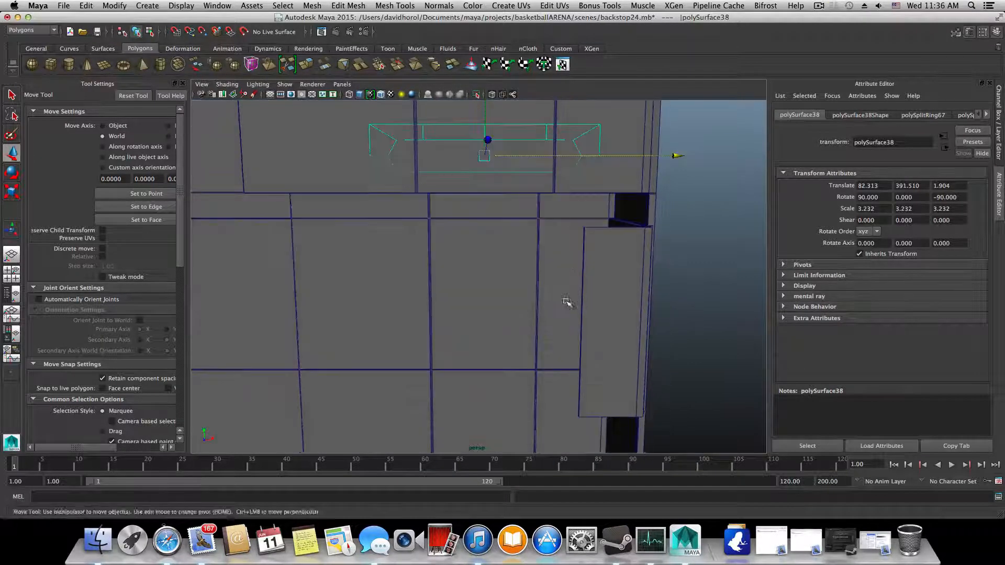
pyautogui.moveTo(536, 260)
pyautogui.keyDown('alt'); pyautogui.mouseDown(button='middle')
pyautogui.moveTo(525, 283)
pyautogui.moveTo(543, 265)
pyautogui.mouseUp(button='middle'); pyautogui.keyUp('alt')
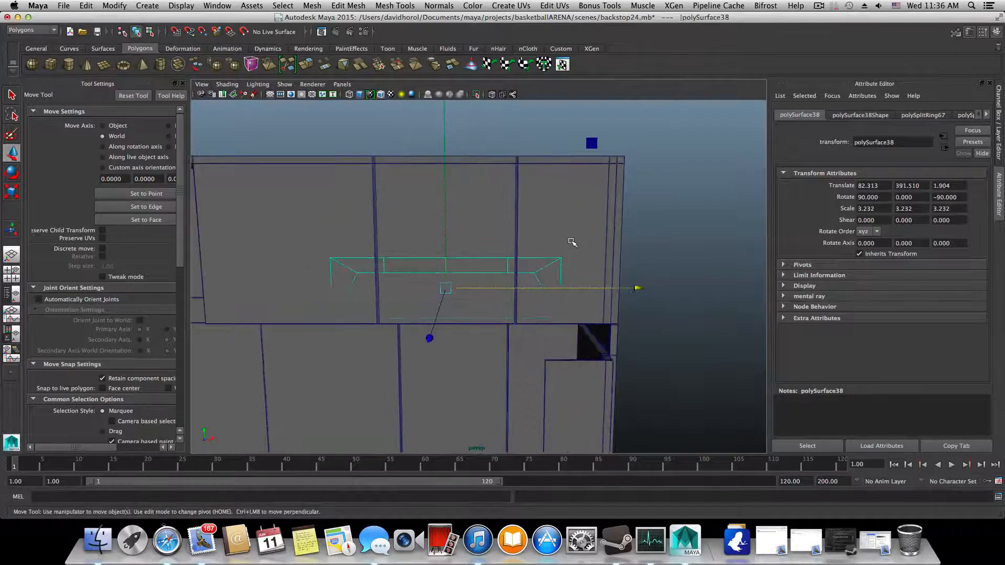
pyautogui.keyDown('shift'); pyautogui.moveTo(601, 232); pyautogui.dragTo(575, 244, button='right'); pyautogui.keyUp('shift')
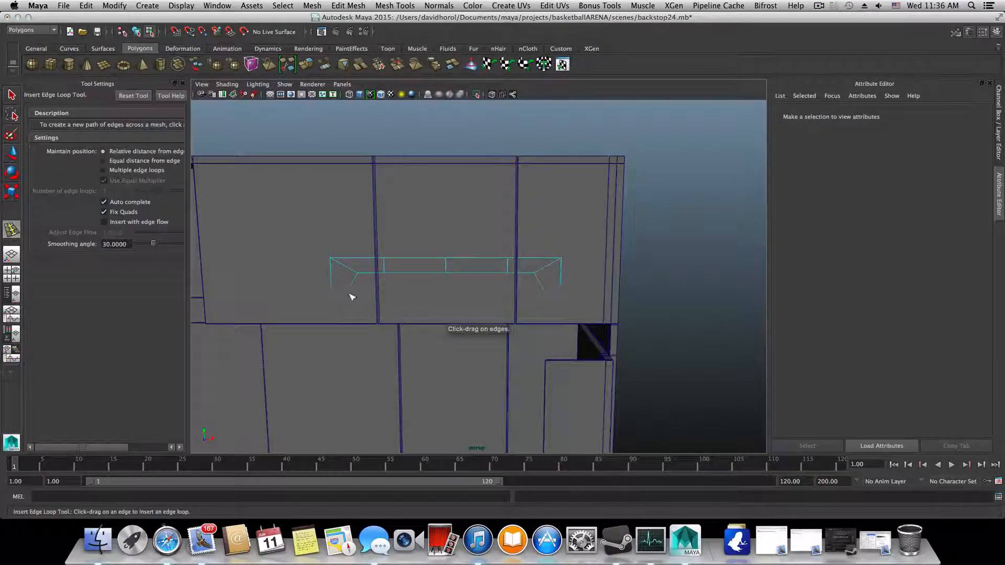
pyautogui.press('space')
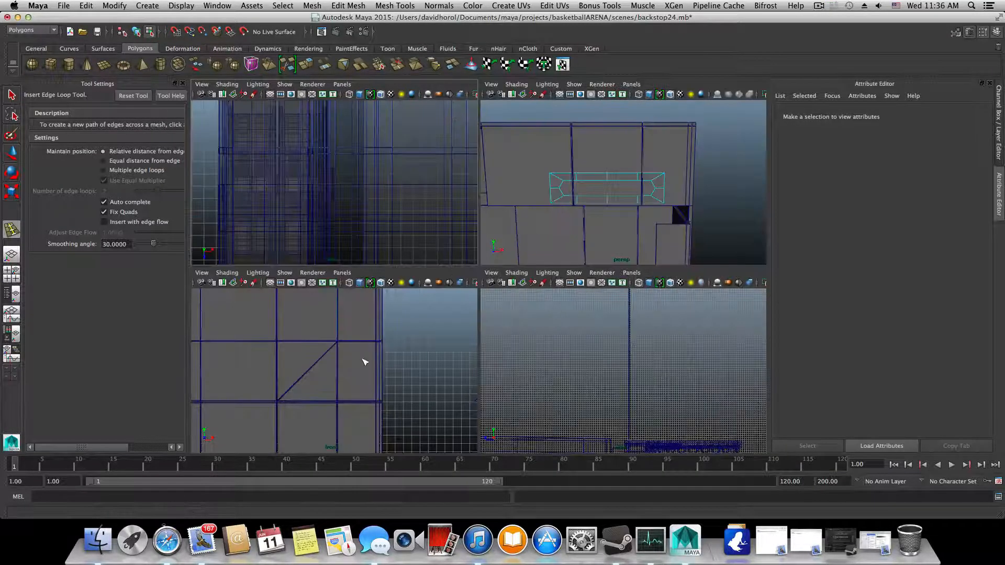
pyautogui.press('space')
pyautogui.scroll(-8, 392, 354)
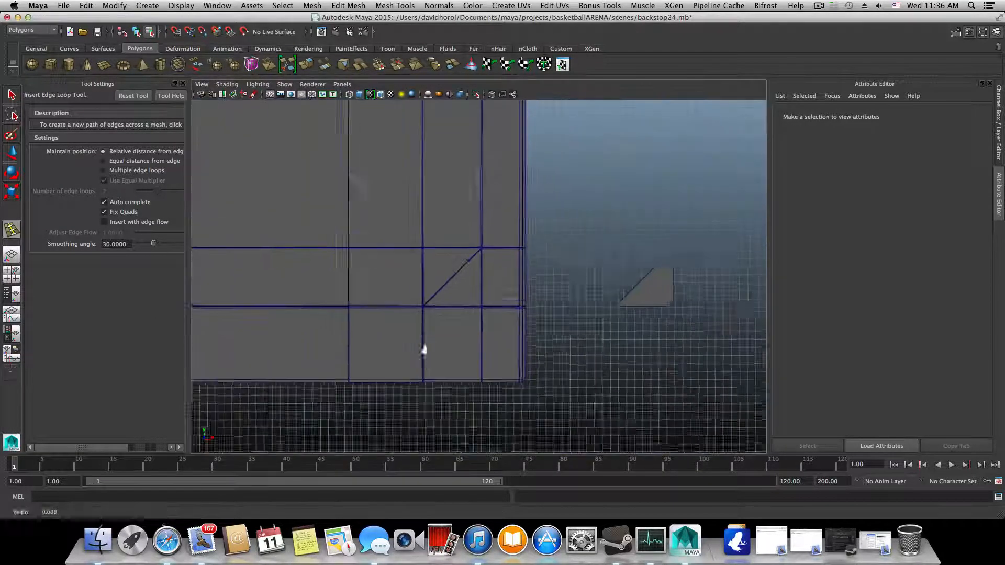
pyautogui.keyDown('alt'); pyautogui.moveTo(461, 235); pyautogui.dragTo(421, 392, button='middle'); pyautogui.keyUp('alt')
pyautogui.keyDown('alt'); pyautogui.moveTo(439, 142); pyautogui.dragTo(500, 374, button='middle'); pyautogui.keyUp('alt')
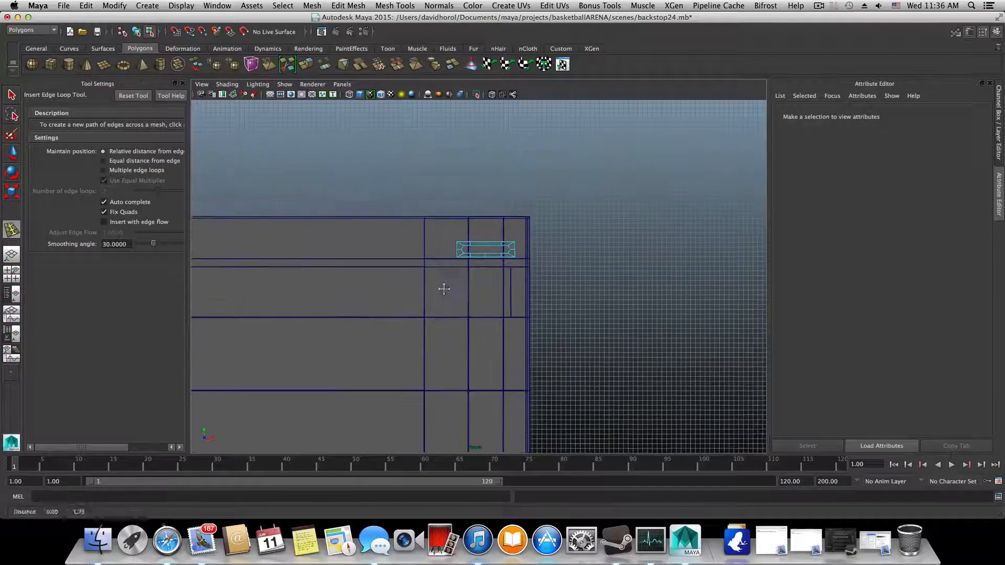
pyautogui.keyDown('alt'); pyautogui.moveTo(444, 288); pyautogui.dragTo(560, 335, button='right'); pyautogui.keyUp('alt')
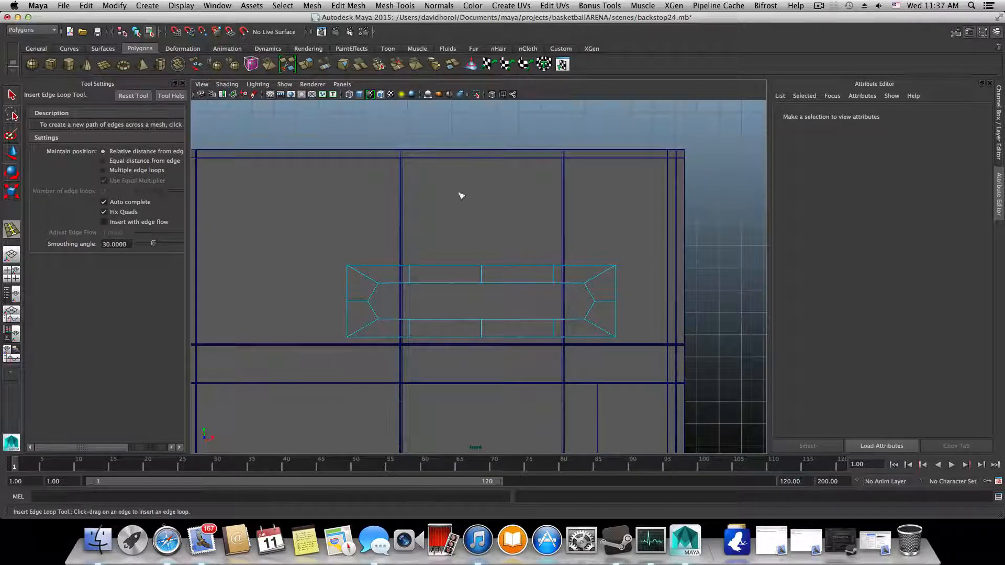
pyautogui.click(227, 84)
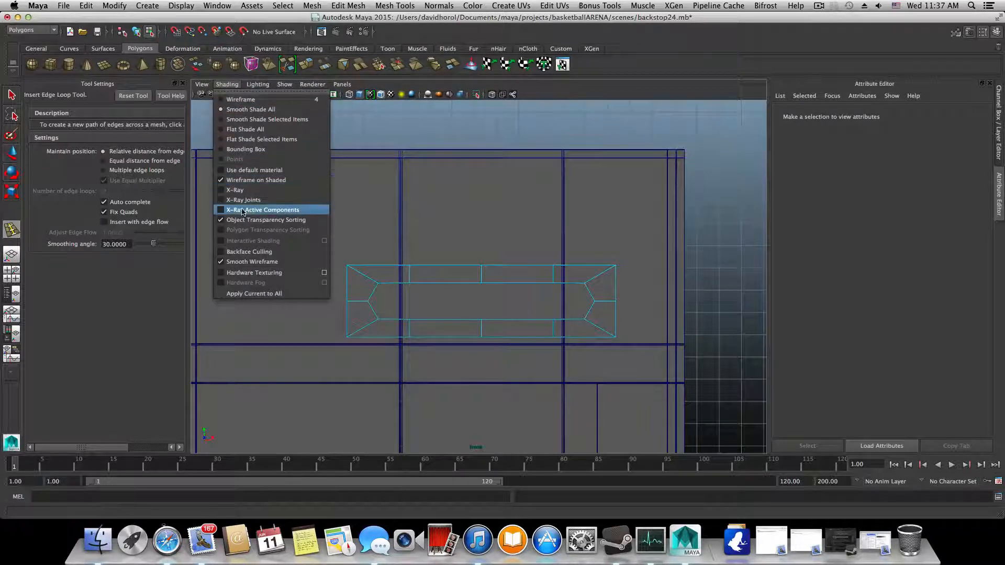
pyautogui.click(421, 126)
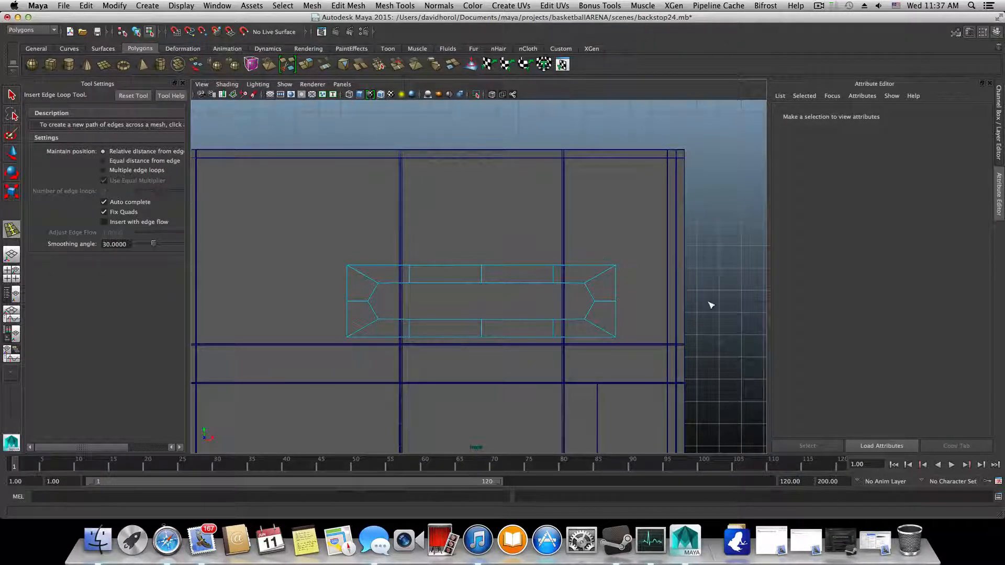
pyautogui.click(686, 260)
pyautogui.moveTo(683, 260); pyautogui.dragTo(687, 264)
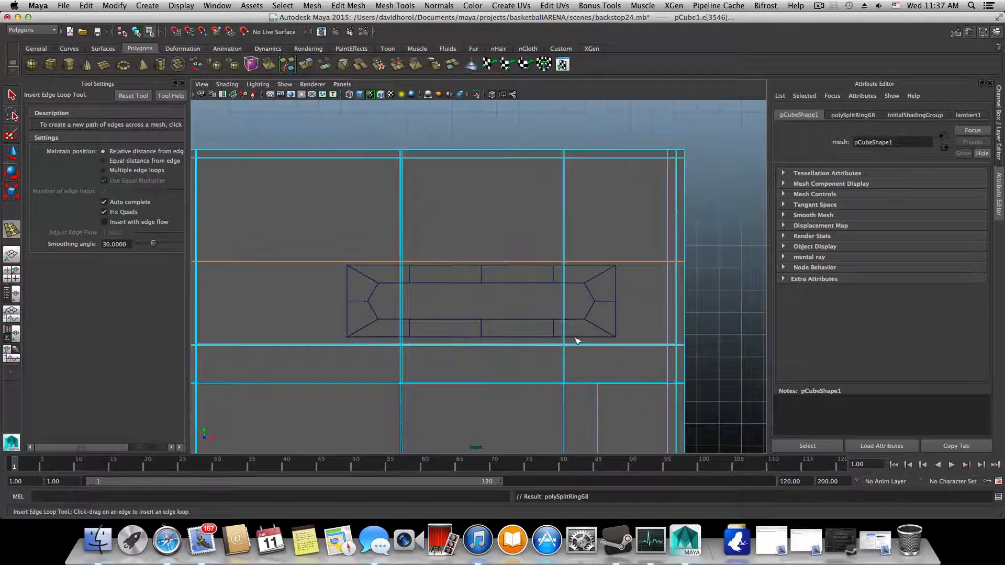
# Step: Insert two more horizontal edge loops across the backboard, one just below the ring and one through its middle
pyautogui.keyDown('alt'); pyautogui.moveTo(651, 345); pyautogui.dragTo(709, 332, button='middle'); pyautogui.keyUp('alt')
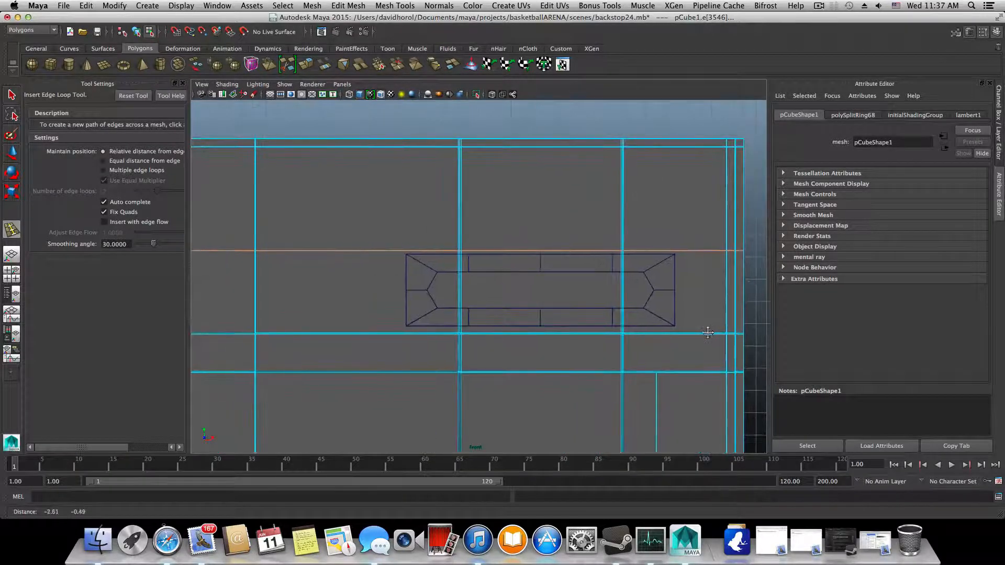
pyautogui.scroll(6, 671, 336)
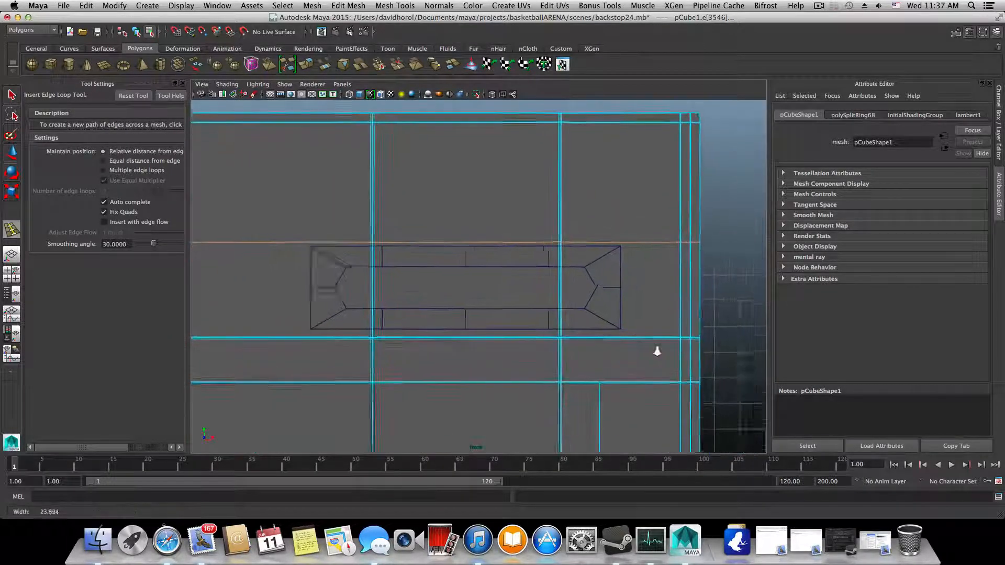
pyautogui.scroll(1, 581, 378)
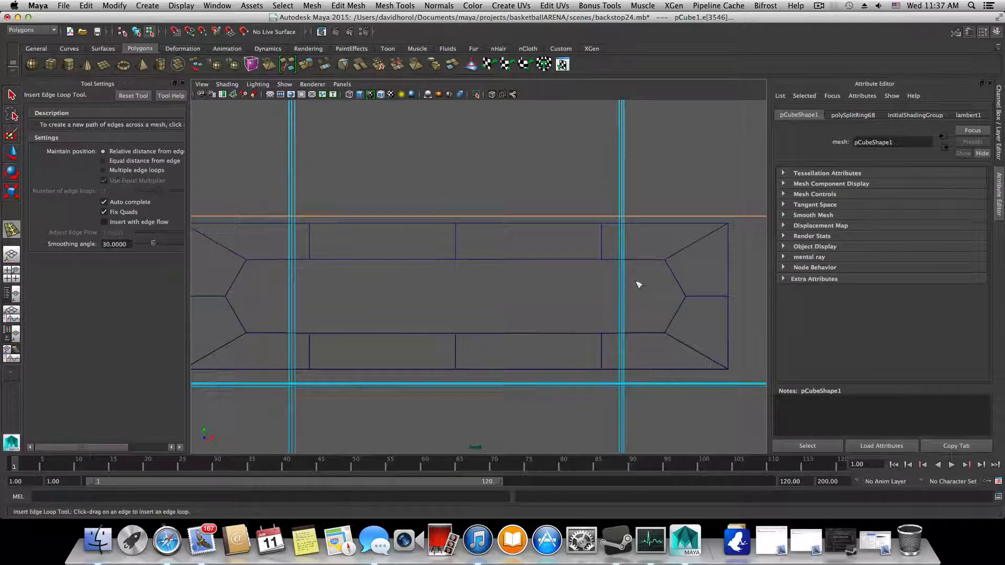
pyautogui.press('space')
pyautogui.press('space')
pyautogui.keyDown('alt'); pyautogui.moveTo(559, 212); pyautogui.dragTo(527, 277, button='right'); pyautogui.keyUp('alt')
pyautogui.keyDown('alt'); pyautogui.moveTo(528, 277); pyautogui.dragTo(526, 271, button='middle'); pyautogui.keyUp('alt')
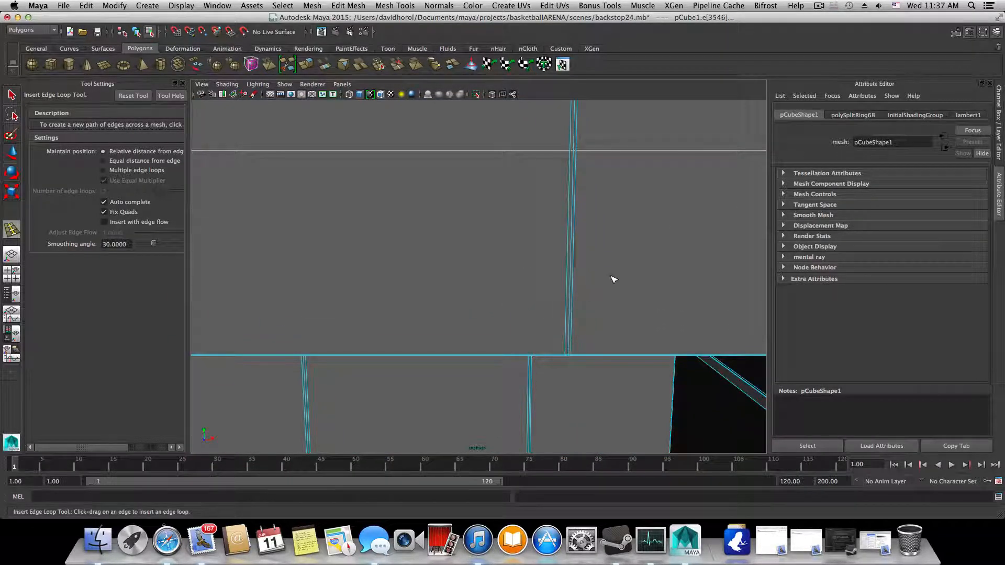
pyautogui.keyDown('alt'); pyautogui.moveTo(613, 278); pyautogui.dragTo(581, 246, button='right'); pyautogui.keyUp('alt')
pyautogui.press('space')
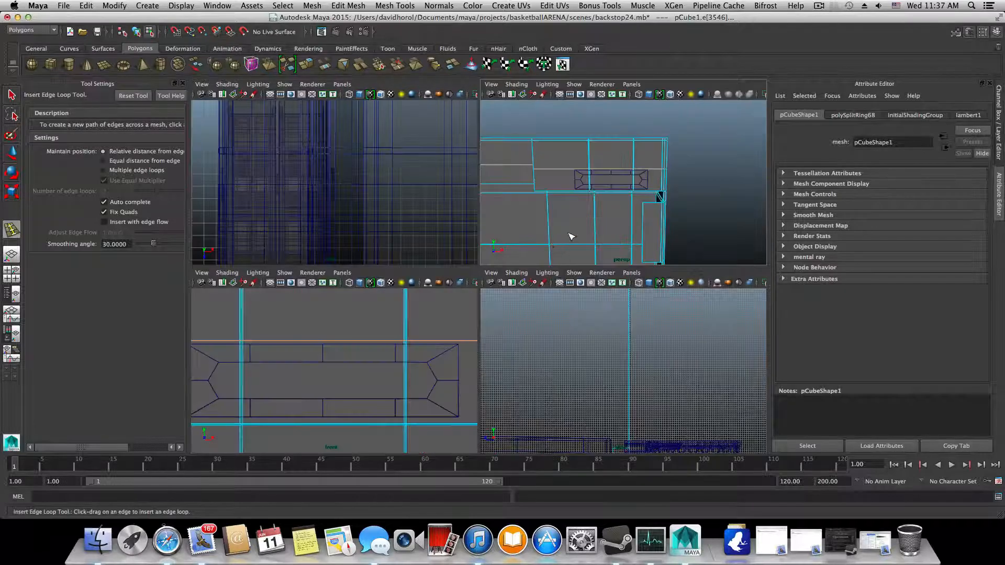
pyautogui.press('space')
pyautogui.press('space')
pyautogui.press('space')
pyautogui.keyDown('alt'); pyautogui.moveTo(543, 323); pyautogui.dragTo(440, 343, button='right'); pyautogui.keyUp('alt')
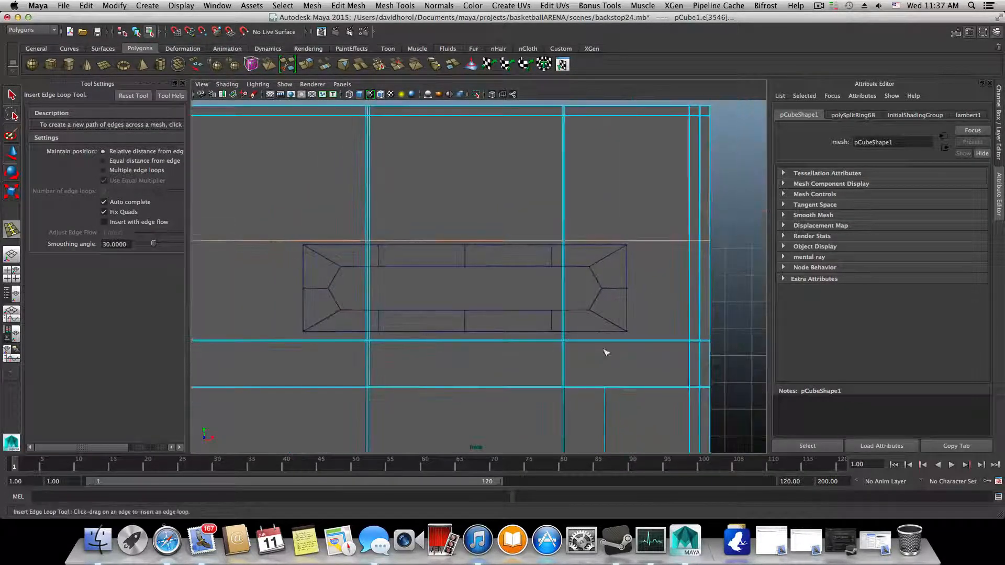
pyautogui.click(711, 337)
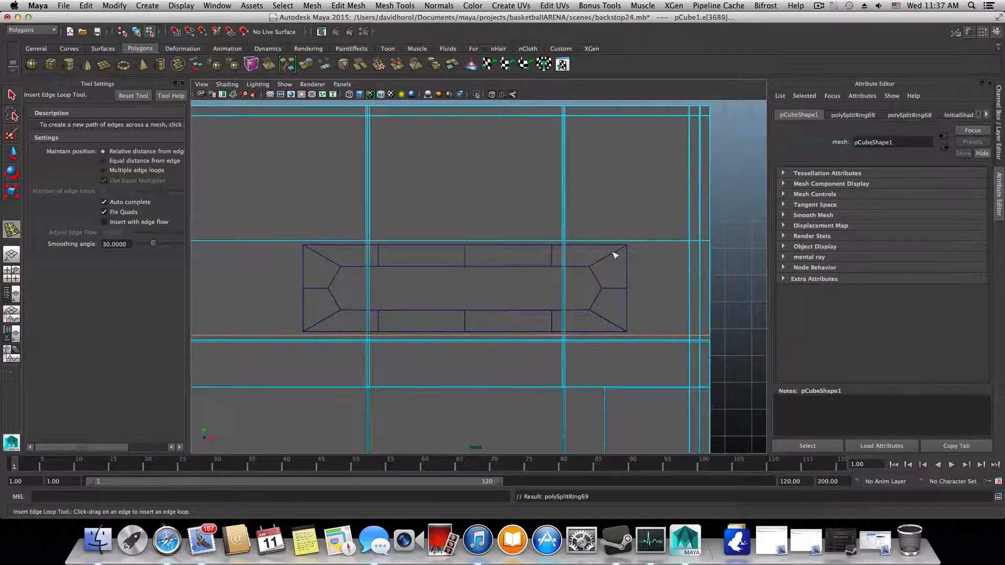
pyautogui.moveTo(713, 288); pyautogui.dragTo(713, 289)
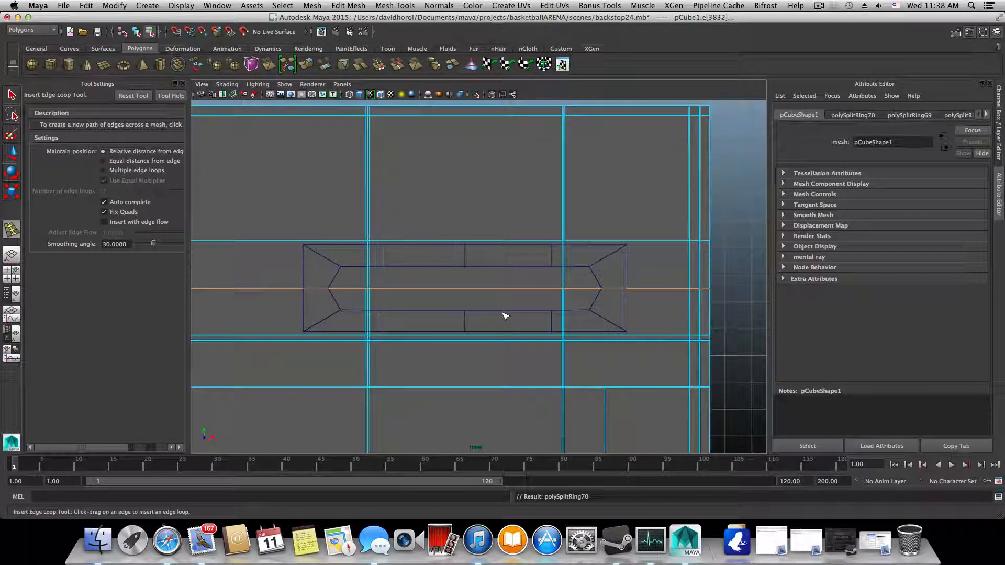
# Step: Select the band of backboard faces surrounding the ring, including the narrow strips between the larger faces
pyautogui.press('F8')
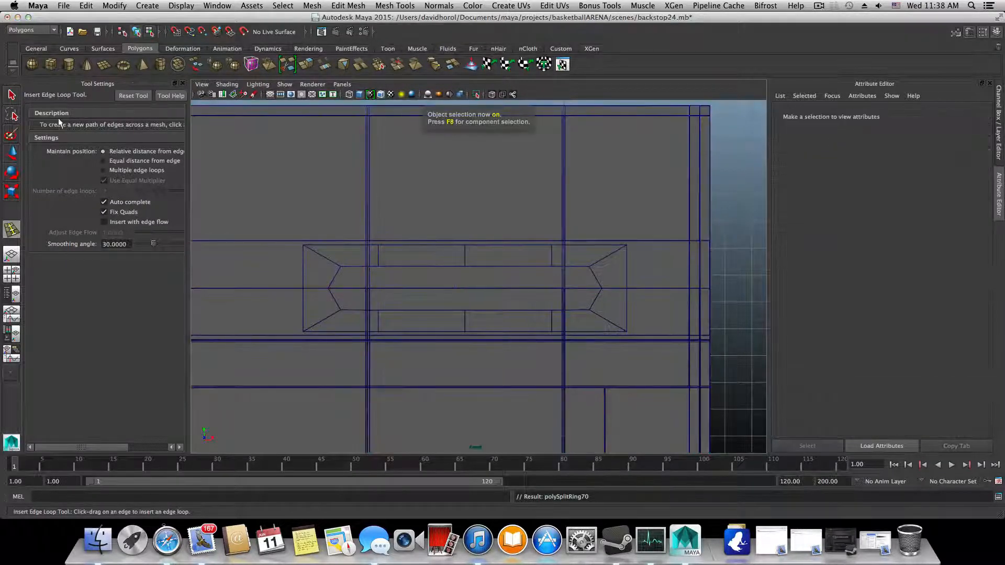
pyautogui.press('q')
pyautogui.click(501, 261)
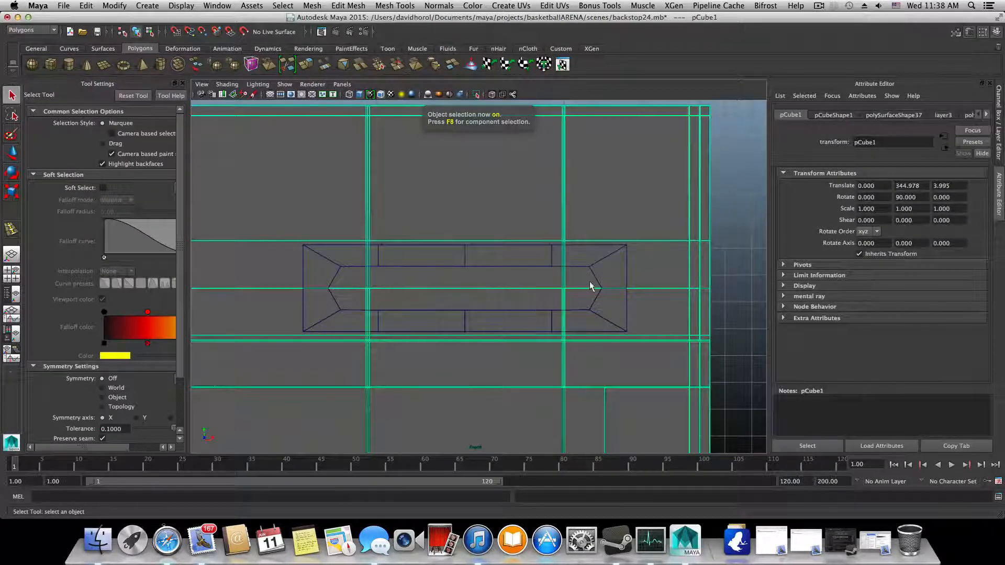
pyautogui.moveTo(641, 272)
pyautogui.mouseDown(button='right')
pyautogui.moveTo(642, 291)
pyautogui.moveTo(649, 277)
pyautogui.mouseUp(button='right')
pyautogui.click(651, 273)
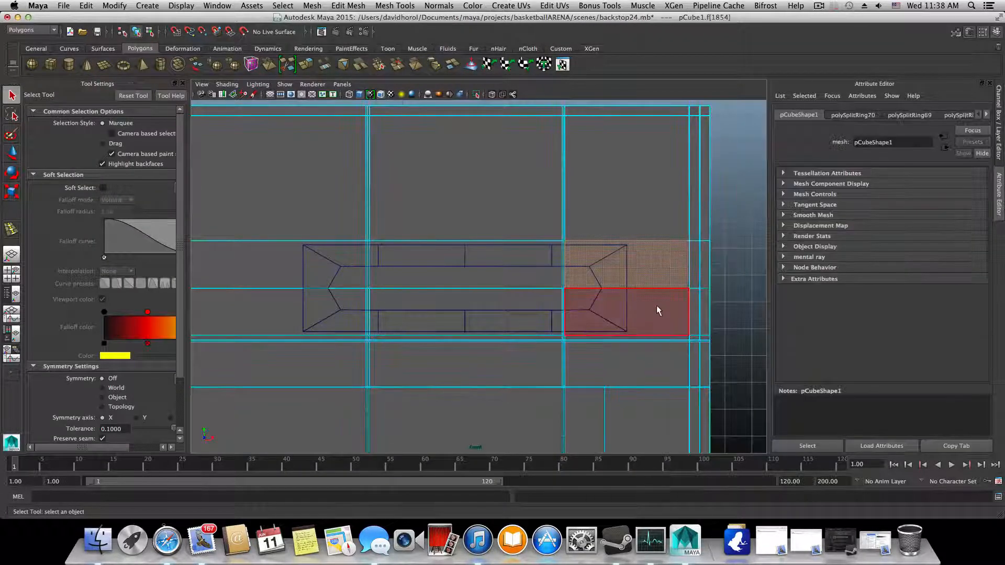
pyautogui.keyDown('shift'); pyautogui.click(657, 307); pyautogui.keyUp('shift')
pyautogui.keyDown('shift'); pyautogui.click(522, 283); pyautogui.keyUp('shift')
pyautogui.keyDown('shift'); pyautogui.click(520, 319); pyautogui.keyUp('shift')
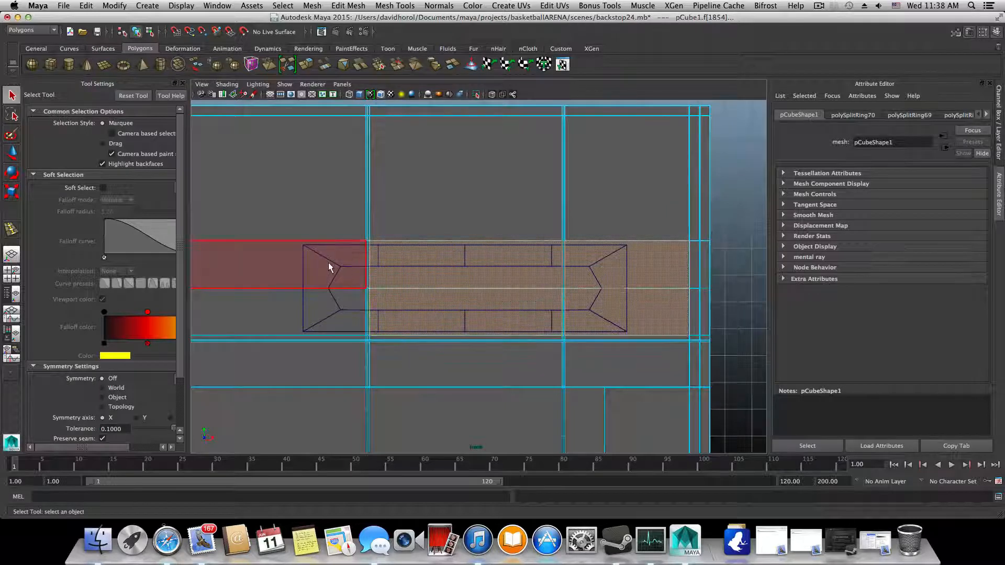
pyautogui.keyDown('shift'); pyautogui.click(329, 267); pyautogui.keyUp('shift')
pyautogui.keyDown('shift'); pyautogui.click(343, 309); pyautogui.keyUp('shift')
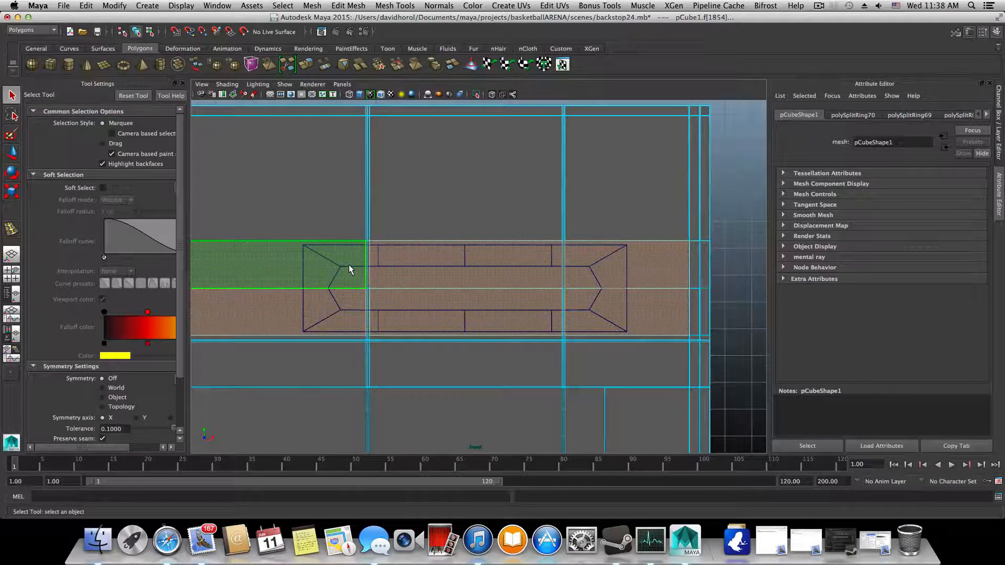
pyautogui.press('Delete')
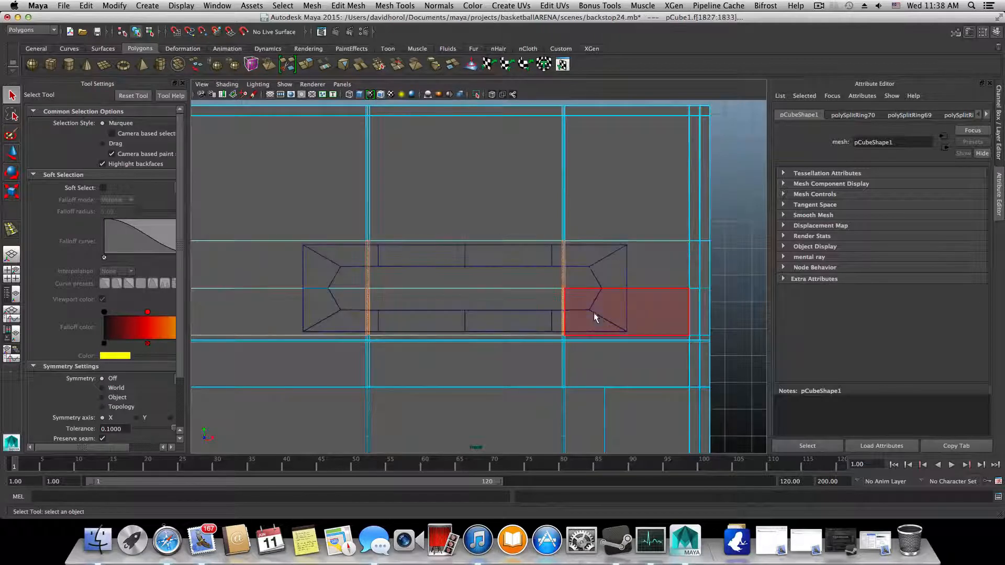
pyautogui.click(490, 294)
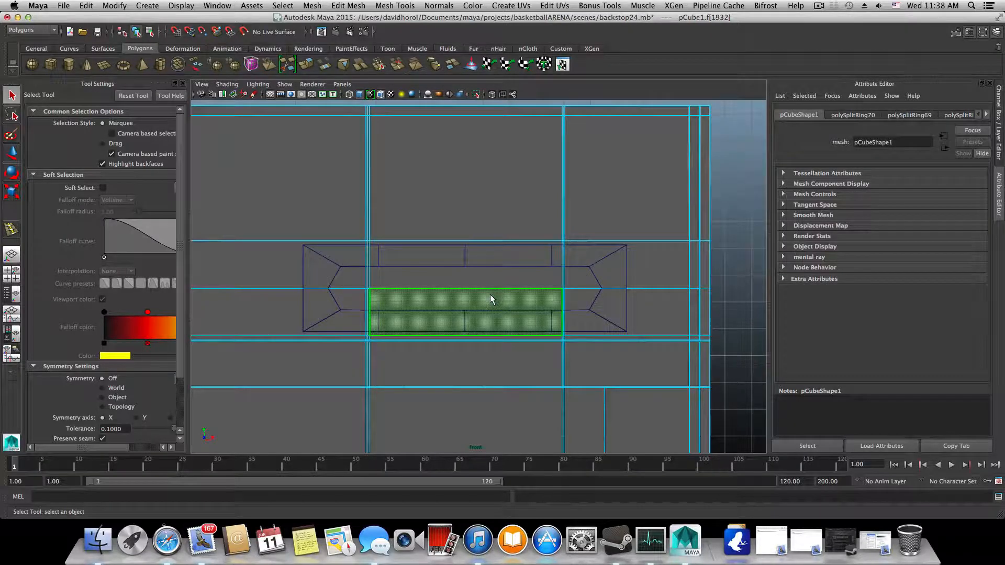
pyautogui.doubleClick(587, 327)
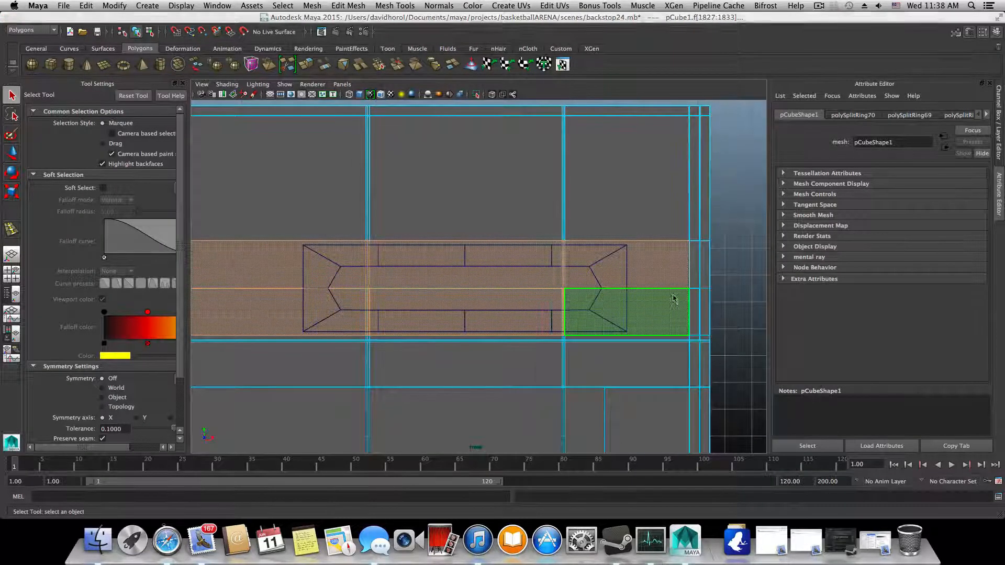
# Step: Examine the selected face band around the backboard's upper corner from several perspective angles, and return to the front view
pyautogui.press('space')
pyautogui.press('space')
pyautogui.keyDown('alt'); pyautogui.moveTo(653, 226); pyautogui.dragTo(596, 268); pyautogui.keyUp('alt')
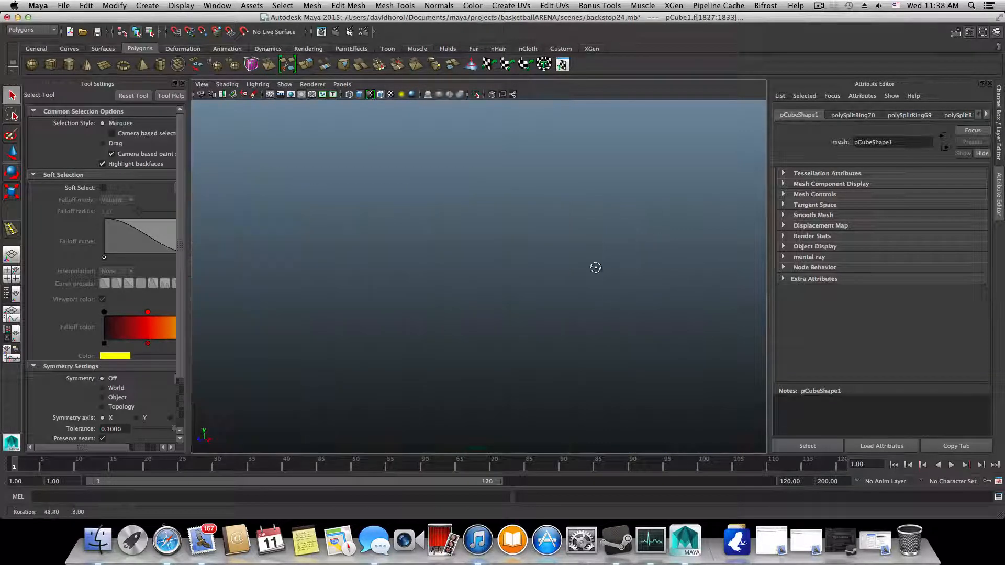
pyautogui.press('f')
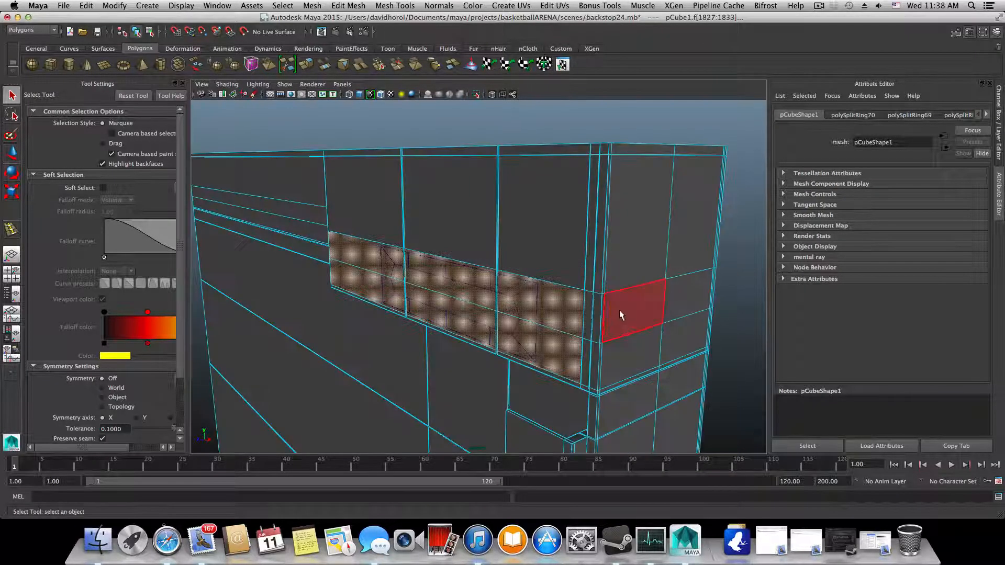
pyautogui.keyDown('alt'); pyautogui.moveTo(620, 314); pyautogui.dragTo(648, 379); pyautogui.keyUp('alt')
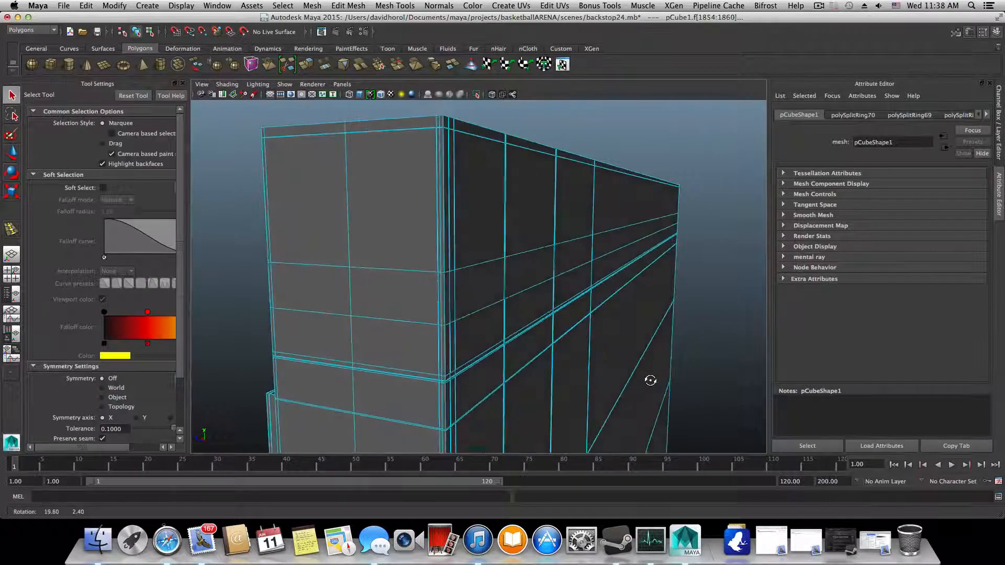
pyautogui.press('f')
pyautogui.keyDown('alt'); pyautogui.moveTo(729, 386); pyautogui.dragTo(621, 363); pyautogui.keyUp('alt')
pyautogui.moveTo(475, 330)
pyautogui.keyDown('alt'); pyautogui.mouseDown()
pyautogui.moveTo(559, 343)
pyautogui.moveTo(465, 343)
pyautogui.mouseUp(); pyautogui.keyUp('alt')
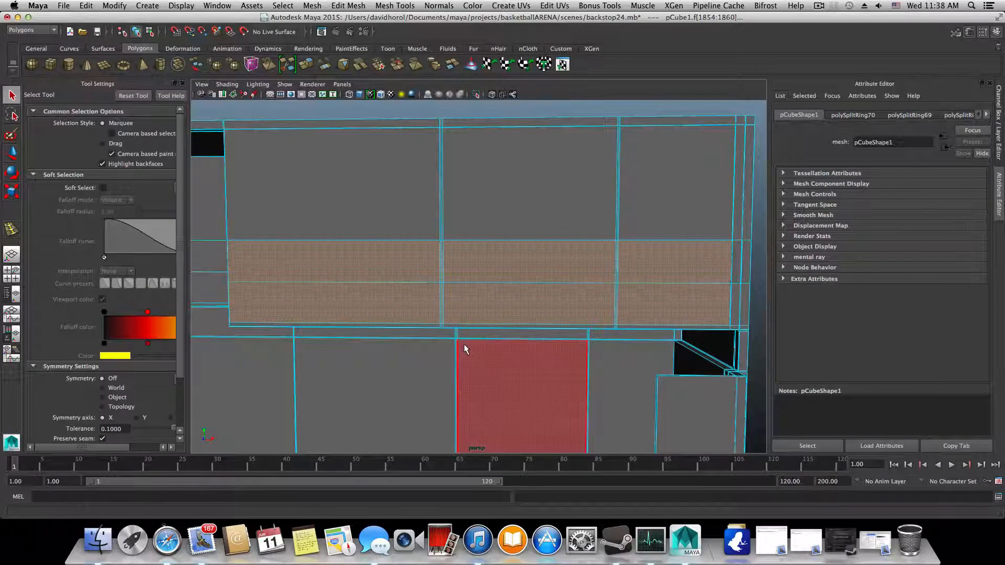
pyautogui.scroll(-10, 483, 377)
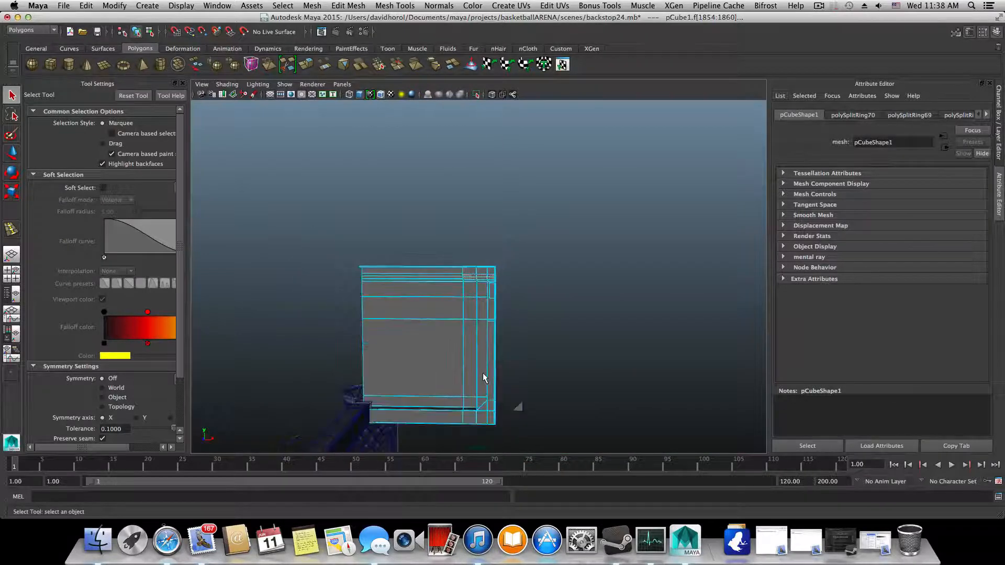
pyautogui.scroll(2, 483, 377)
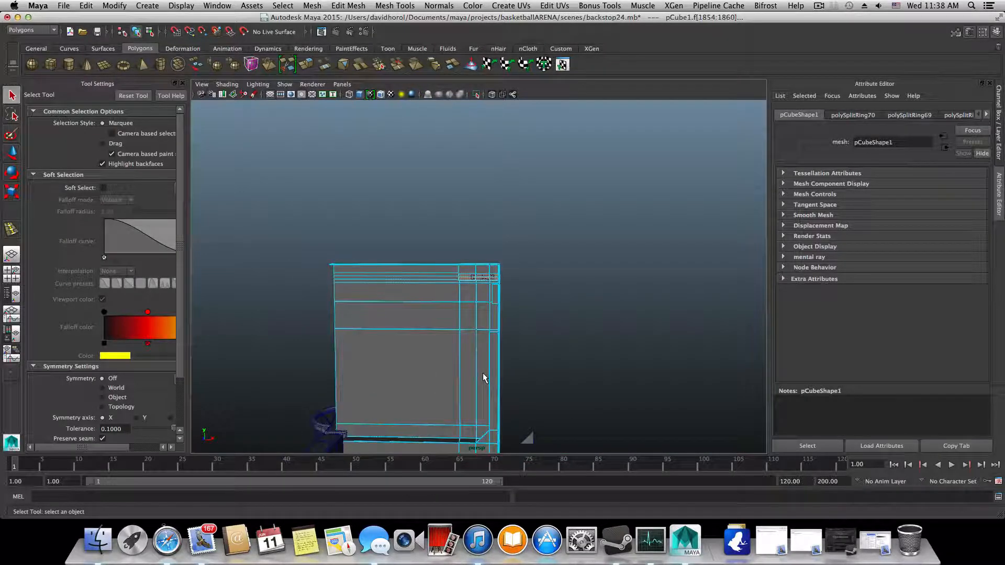
pyautogui.press('f')
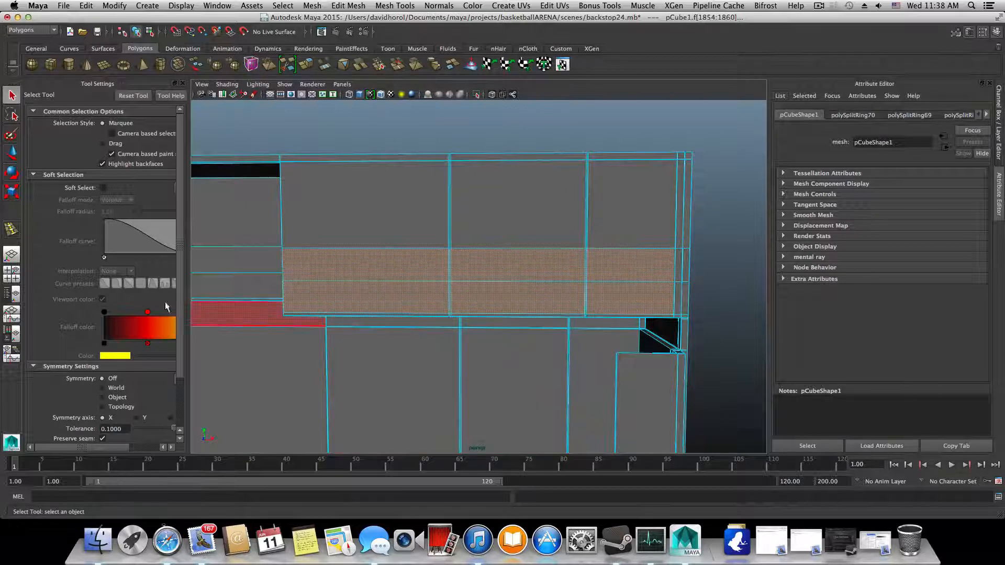
pyautogui.click(12, 273)
pyautogui.press('space')
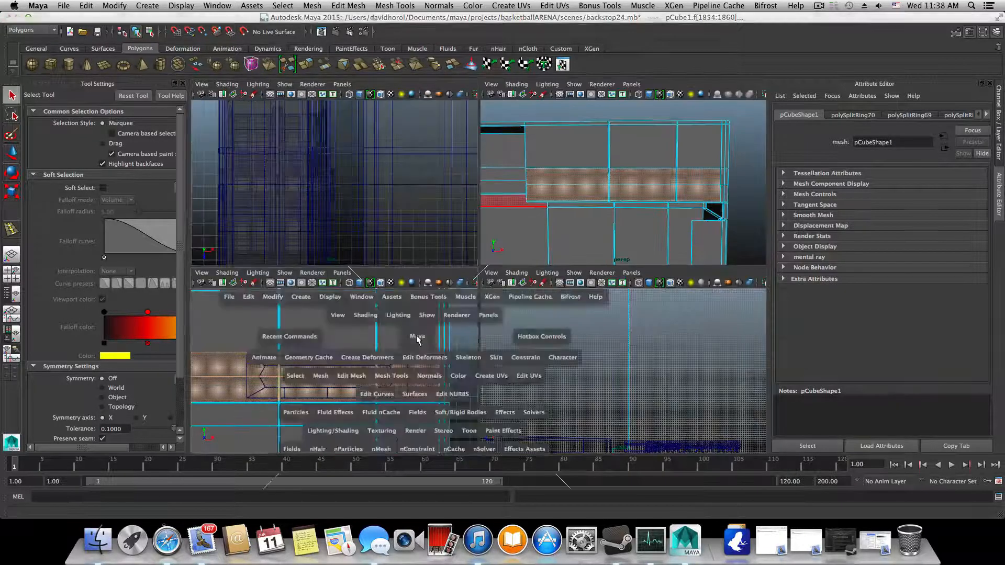
pyautogui.press('F8')
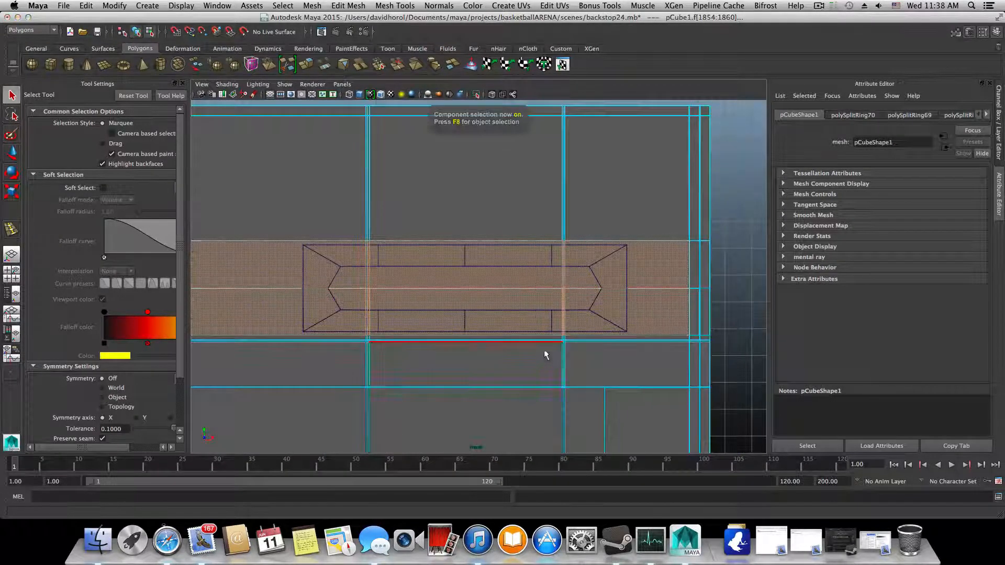
# Step: Start the Insert Edge Loop tool and inspect the backboard's vertical edges from its upper corner down to the lower corner
pyautogui.keyDown('shift'); pyautogui.moveTo(658, 234); pyautogui.dragTo(614, 247, button='right'); pyautogui.keyUp('shift')
pyautogui.scroll(-3, 600, 309)
pyautogui.scroll(-3, 581, 335)
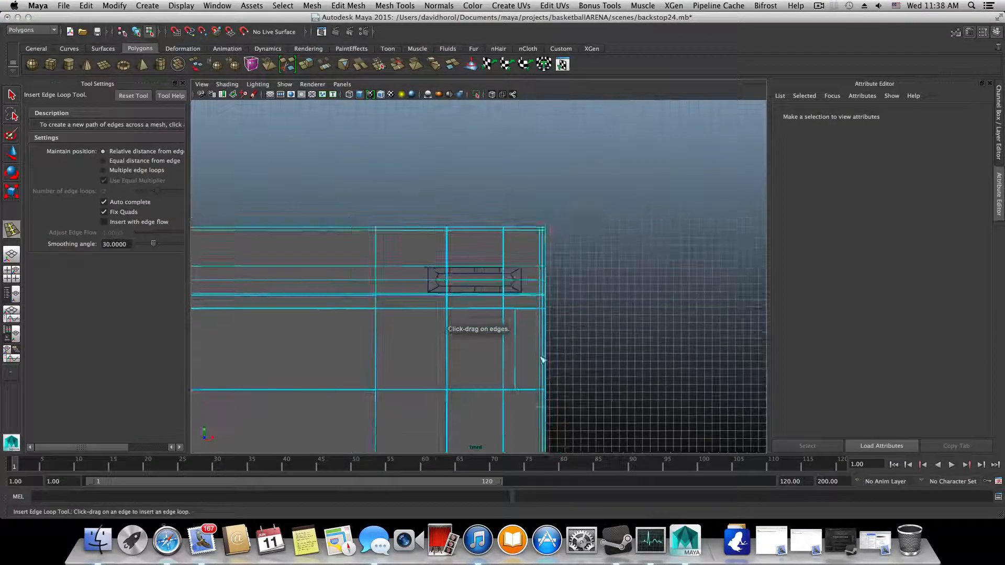
pyautogui.keyDown('alt'); pyautogui.moveTo(518, 413); pyautogui.dragTo(517, 271, button='middle'); pyautogui.keyUp('alt')
pyautogui.scroll(-3, 437, 278)
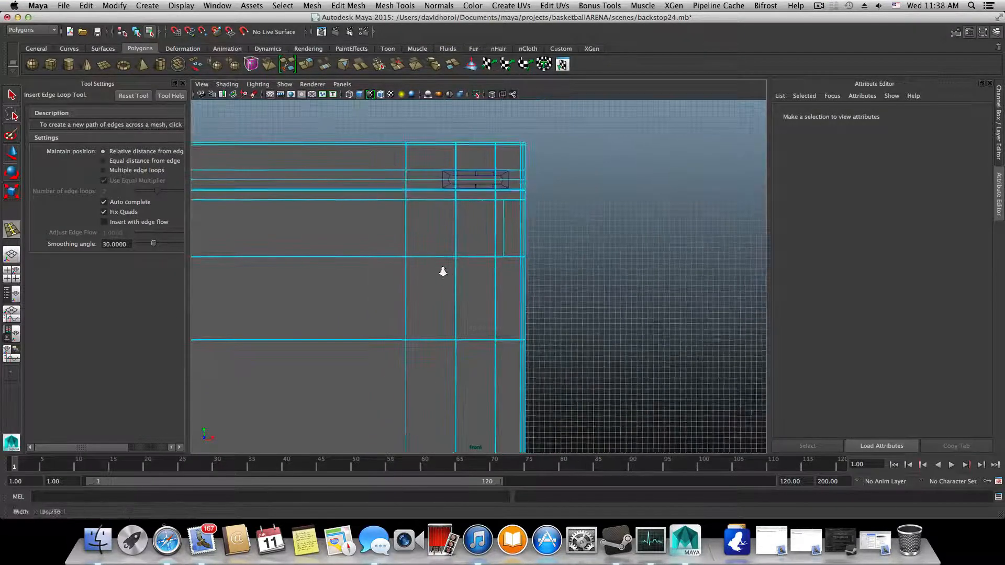
pyautogui.keyDown('alt'); pyautogui.moveTo(442, 272); pyautogui.dragTo(471, 131, button='middle'); pyautogui.keyUp('alt')
pyautogui.keyDown('alt'); pyautogui.moveTo(458, 188); pyautogui.dragTo(465, 361, button='middle'); pyautogui.keyUp('alt')
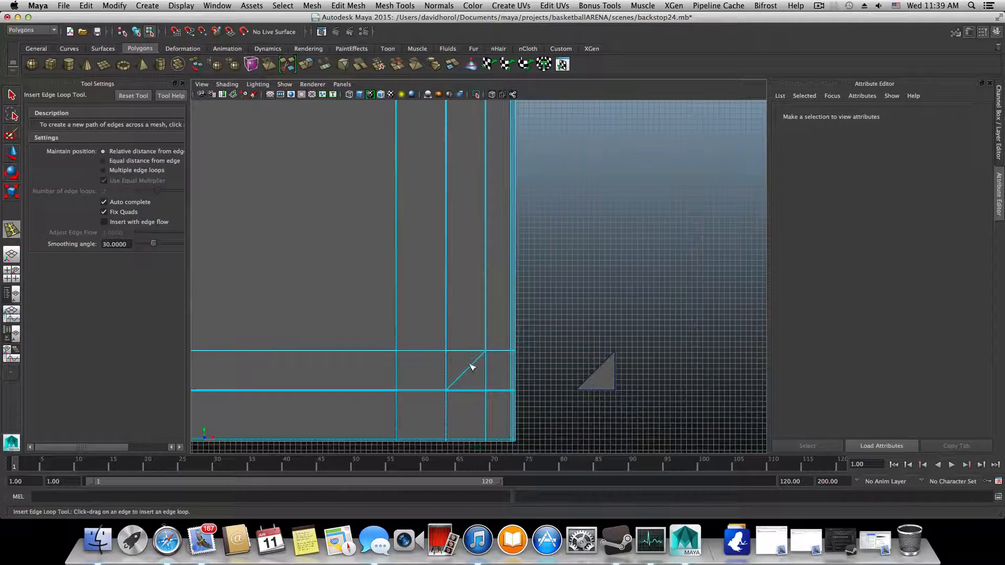
pyautogui.scroll(2, 469, 371)
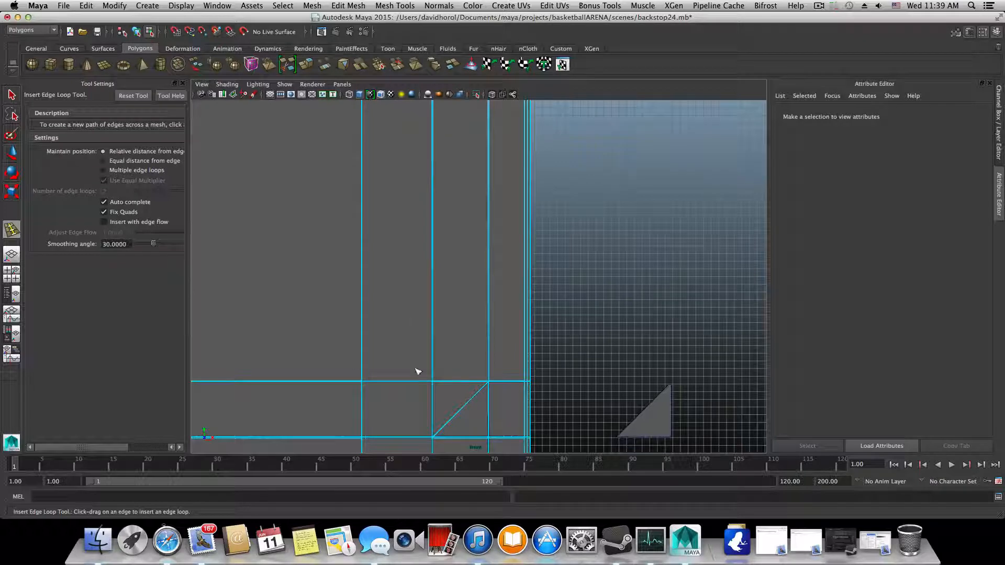
pyautogui.keyDown('alt'); pyautogui.moveTo(434, 322); pyautogui.dragTo(442, 351, button='middle'); pyautogui.keyUp('alt')
pyautogui.scroll(2, 399, 235)
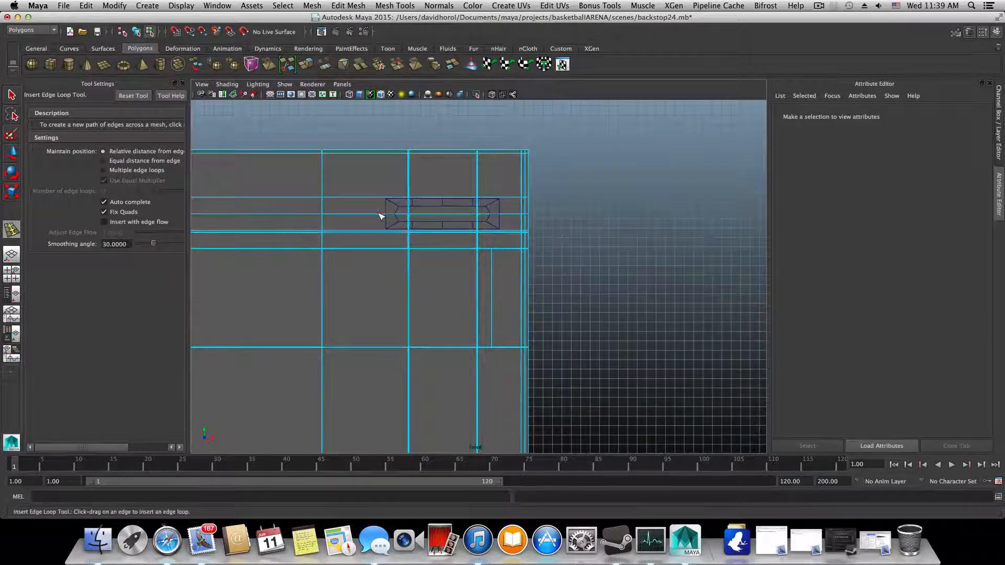
# Step: Try vertical edge loops on both sides of the ring, one toward the backboard's middle and one near its outer edge, and undo both
pyautogui.moveTo(381, 216); pyautogui.dragTo(385, 220)
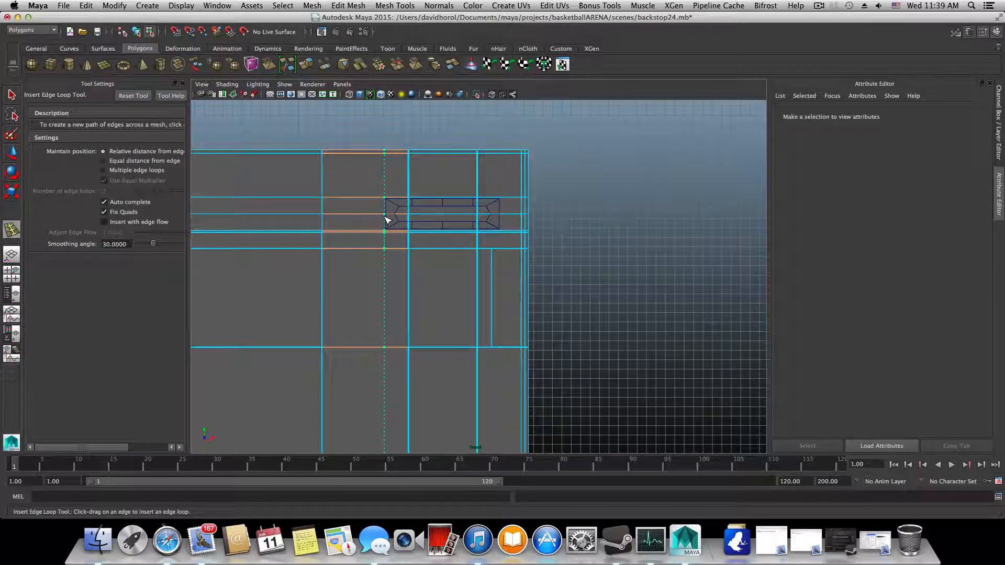
pyautogui.moveTo(374, 221); pyautogui.dragTo(351, 223)
pyautogui.moveTo(352, 224); pyautogui.dragTo(346, 222)
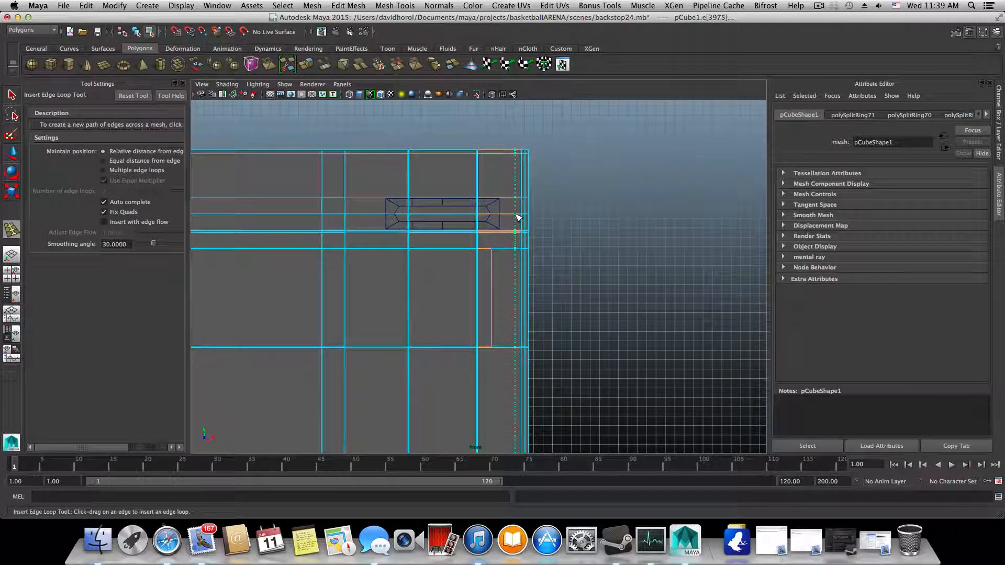
pyautogui.click(517, 218)
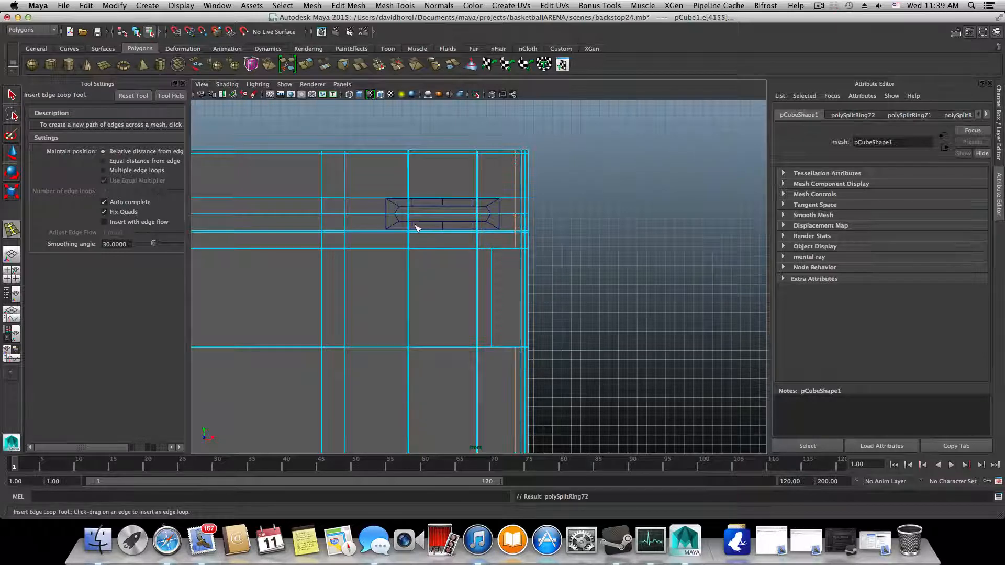
pyautogui.press('z')
pyautogui.press('z')
# Step: Insert two vertical edge loops flanking the ring, one close beside the nearest vertical edge on its inner side and one near the backboard's outer edge
pyautogui.moveTo(338, 215); pyautogui.dragTo(330, 216)
pyautogui.moveTo(512, 215); pyautogui.dragTo(518, 215)
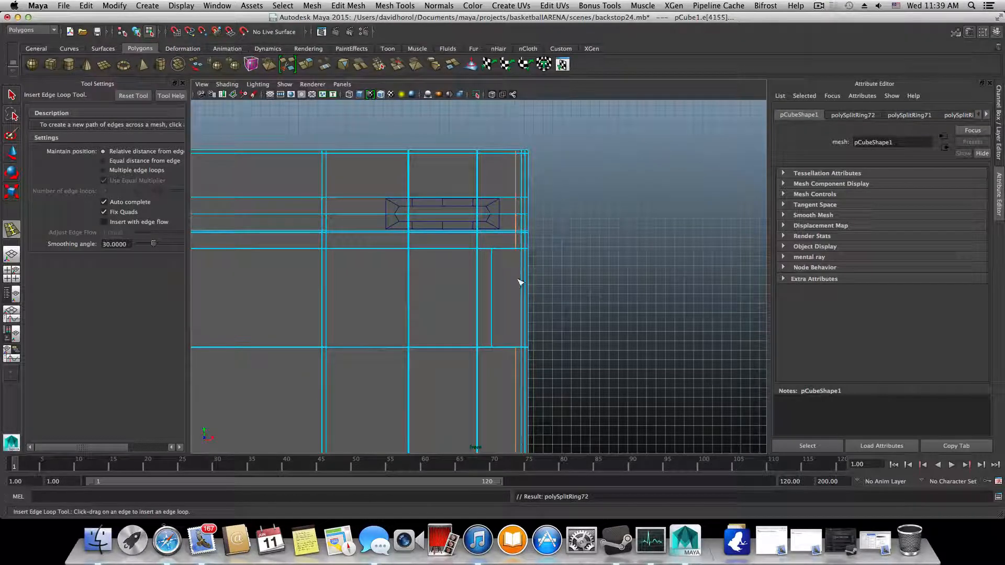
pyautogui.press('space')
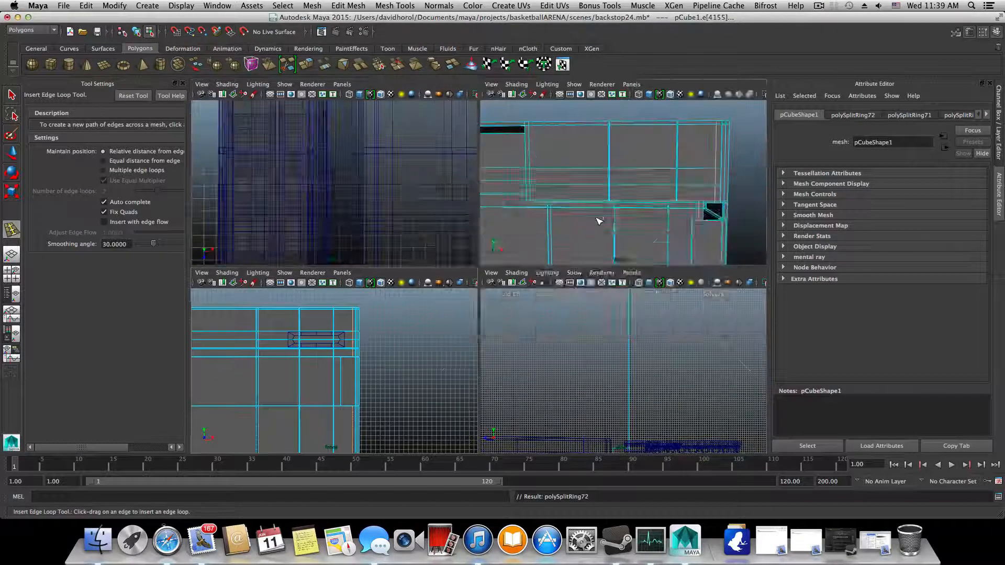
pyautogui.press('space')
pyautogui.keyDown('alt'); pyautogui.moveTo(601, 263); pyautogui.dragTo(487, 310); pyautogui.keyUp('alt')
# Step: Return to object selection in the perspective view with the Outliner shown, and select only the ring, polySurface38
pyautogui.moveTo(520, 244); pyautogui.dragTo(519, 271, button='right')
pyautogui.click(12, 95)
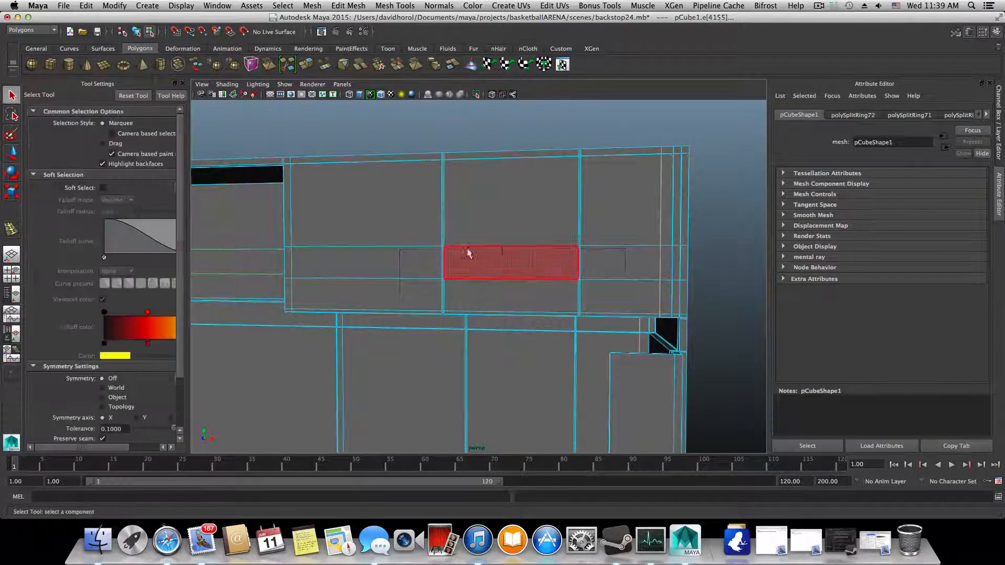
pyautogui.rightClick(487, 250)
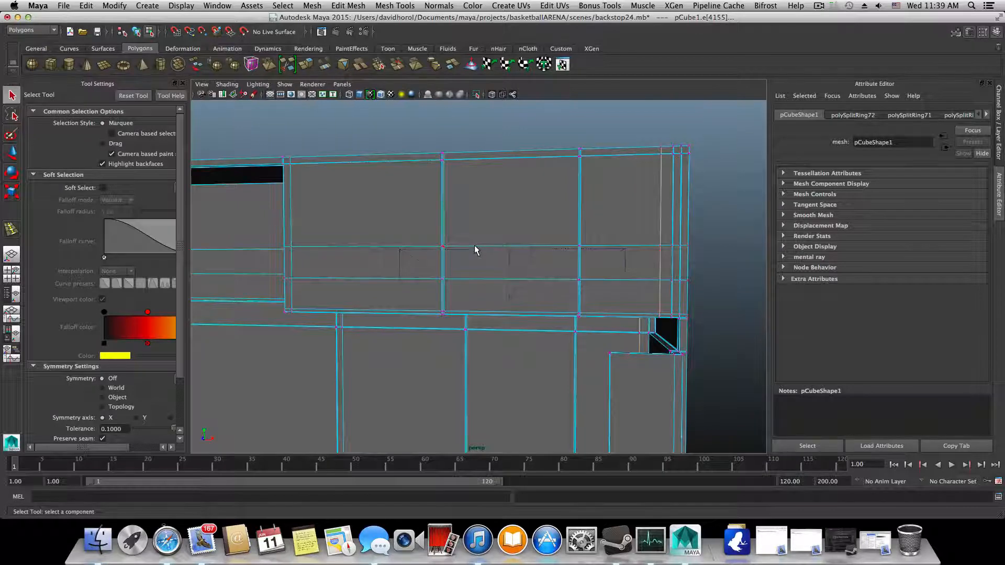
pyautogui.press('F8')
pyautogui.click(12, 294)
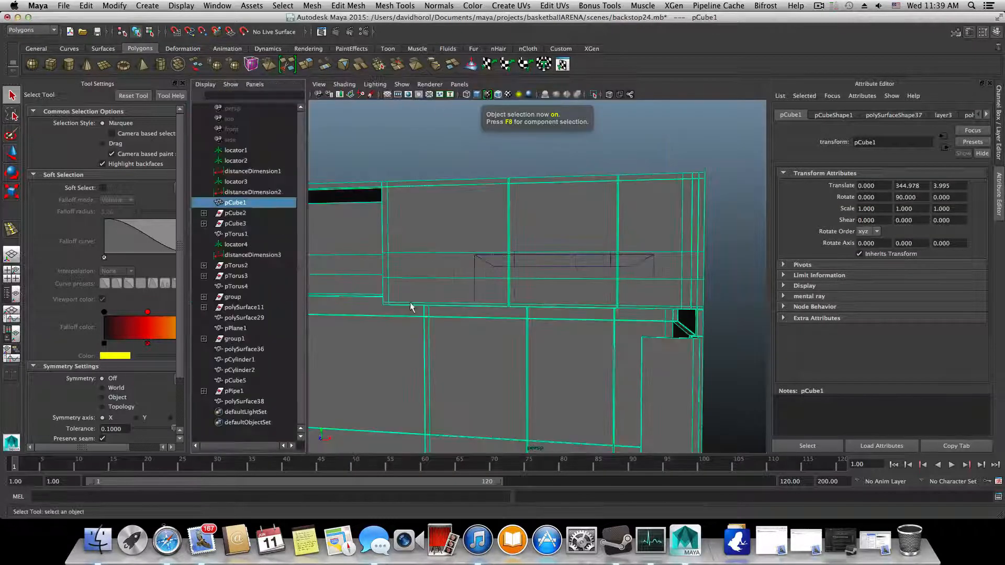
pyautogui.keyDown('shift'); pyautogui.click(484, 272); pyautogui.keyUp('shift')
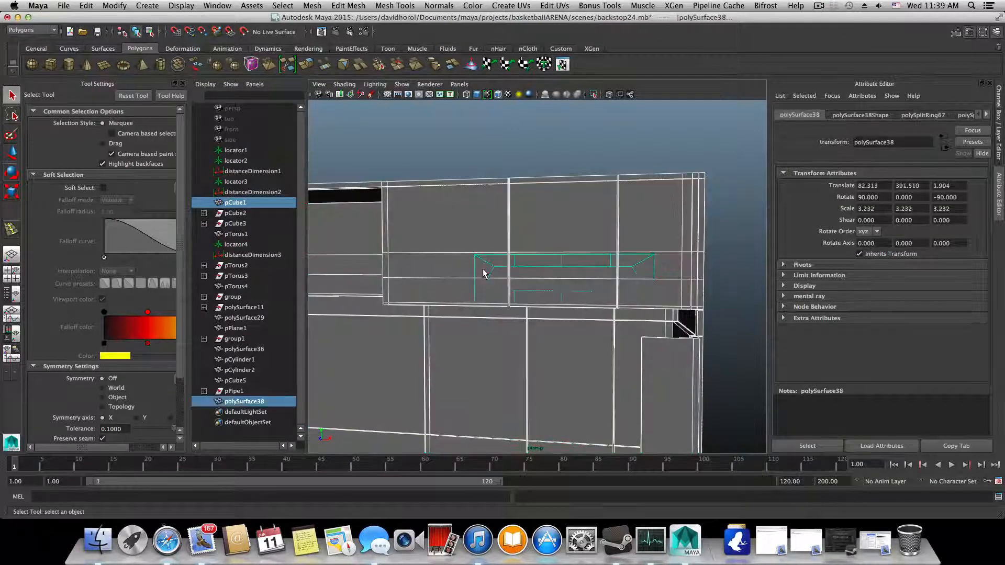
pyautogui.click(249, 402)
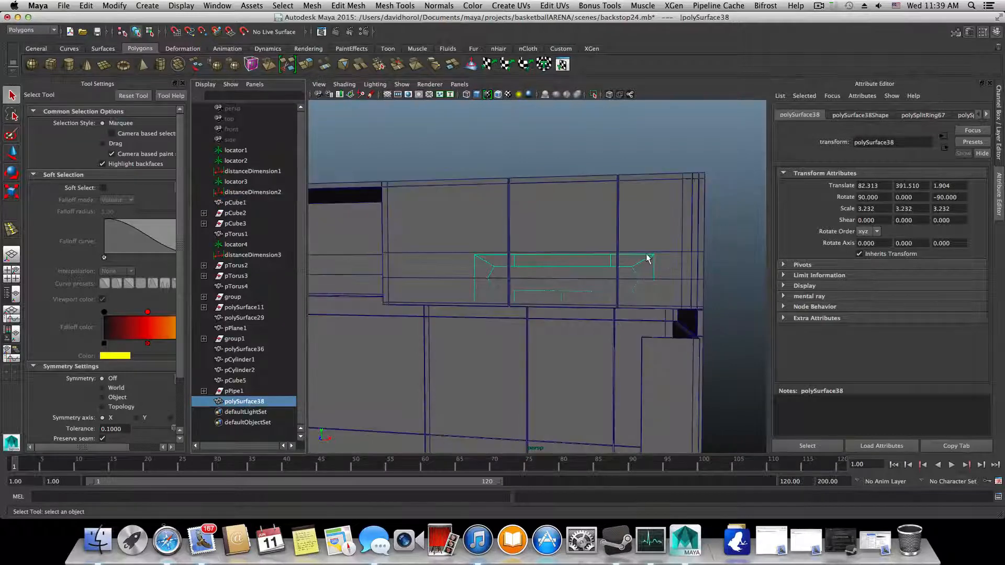
# Step: Move the ring forward out of the backboard's front face, to about 2.75 in Z
pyautogui.keyDown('alt'); pyautogui.moveTo(647, 260); pyautogui.dragTo(652, 262); pyautogui.keyUp('alt')
pyautogui.press('r')
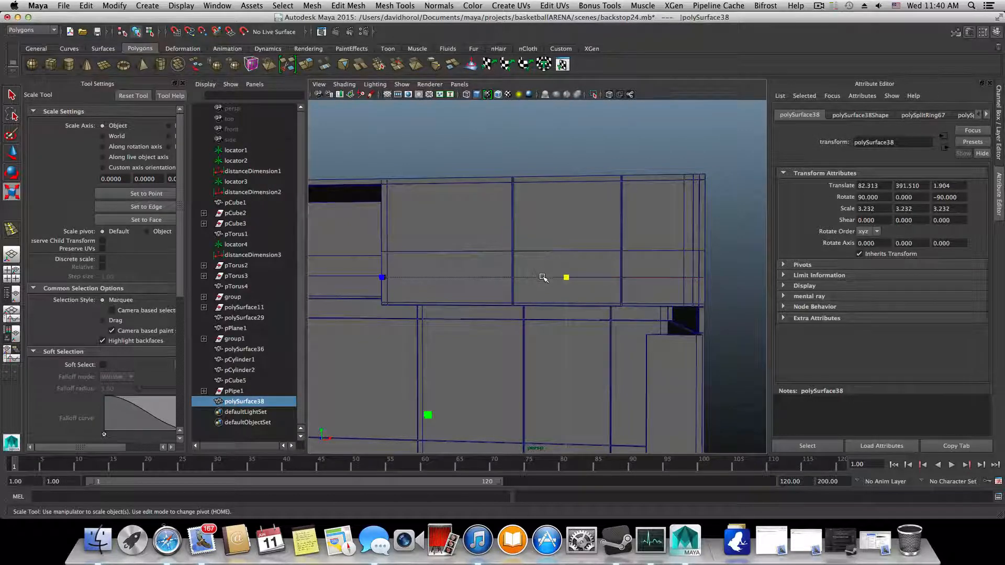
pyautogui.press('w')
pyautogui.keyDown('alt'); pyautogui.moveTo(545, 278); pyautogui.dragTo(454, 308); pyautogui.keyUp('alt')
pyautogui.keyDown('alt'); pyautogui.moveTo(559, 289); pyautogui.dragTo(602, 288); pyautogui.keyUp('alt')
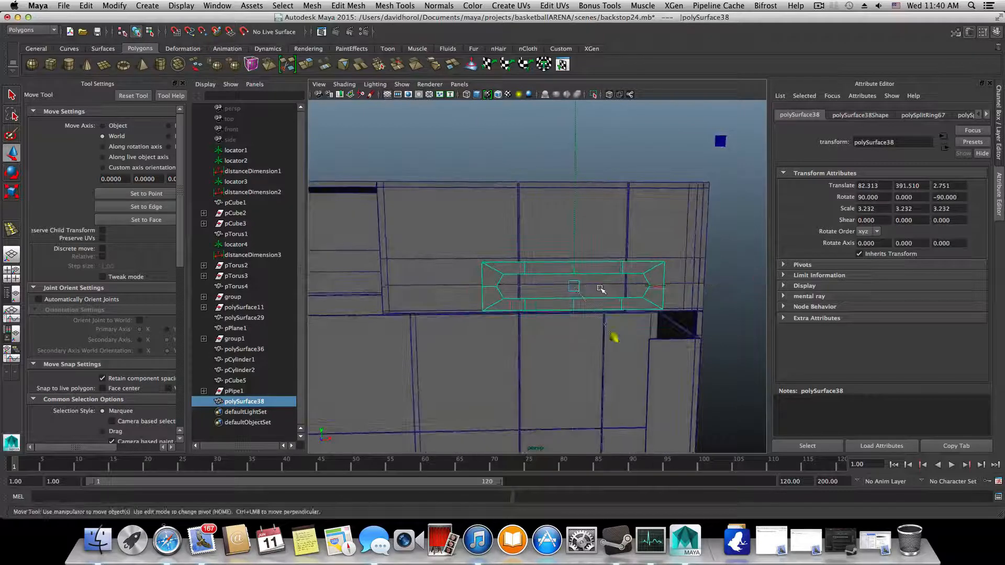
pyautogui.press('r')
pyautogui.moveTo(658, 283); pyautogui.dragTo(649, 259, button='right')
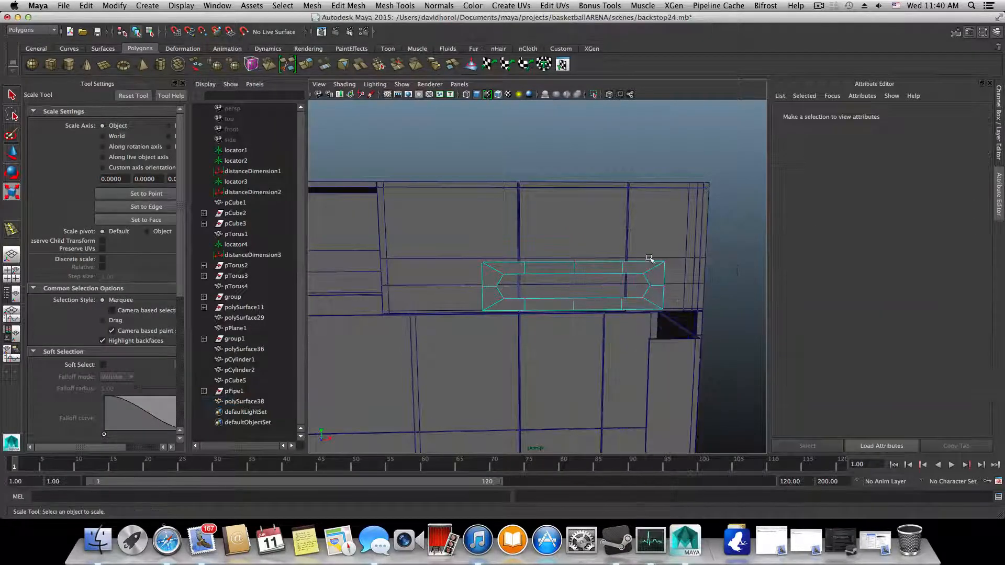
# Step: Spread the ring's two sets of end vertices apart horizontally, then shift them toward the backboard's middle
pyautogui.moveTo(659, 302); pyautogui.dragTo(672, 328)
pyautogui.keyDown('shift'); pyautogui.moveTo(511, 332); pyautogui.dragTo(511, 332); pyautogui.keyUp('shift')
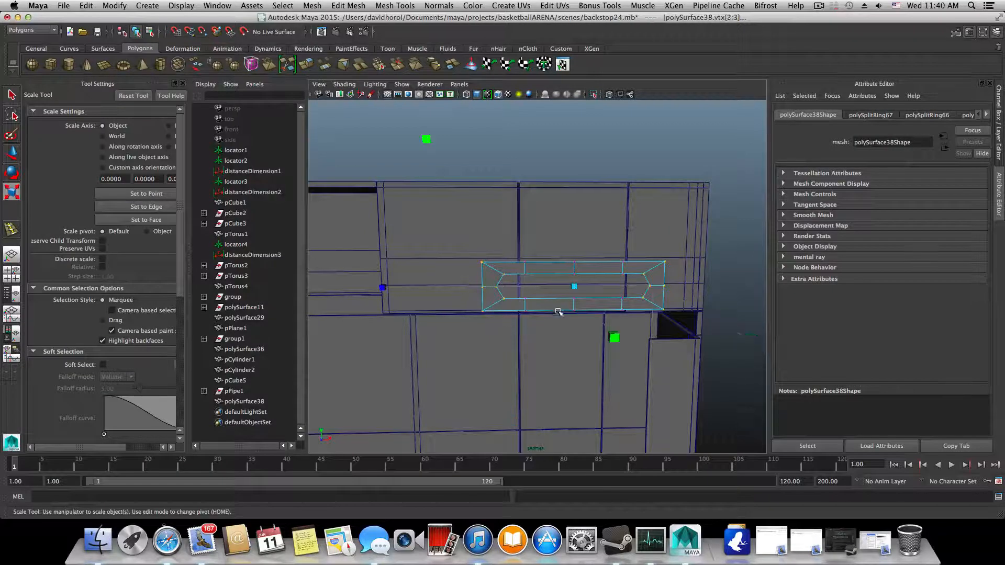
pyautogui.moveTo(382, 288); pyautogui.dragTo(314, 287, button='middle')
pyautogui.press('w')
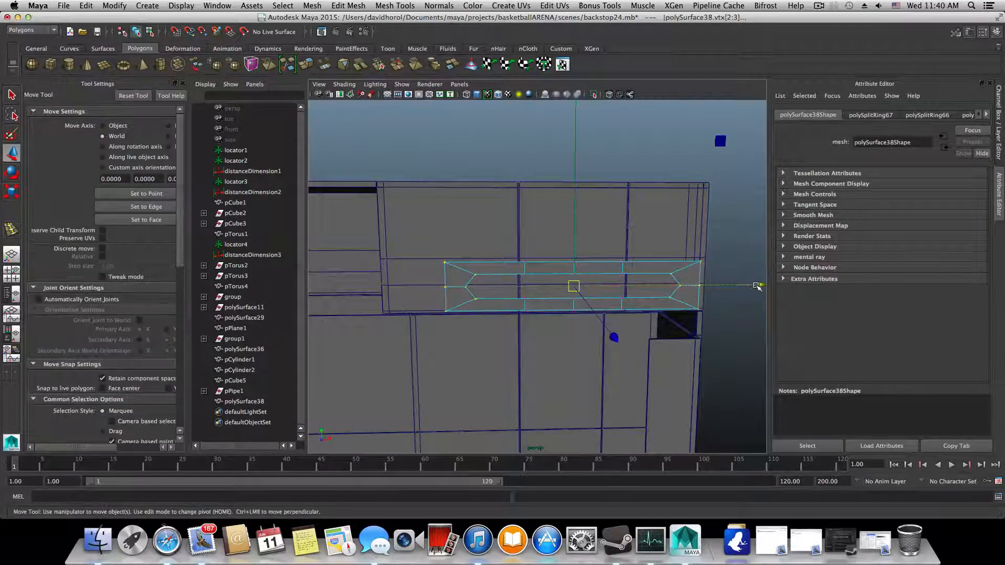
pyautogui.moveTo(758, 287)
pyautogui.mouseDown()
pyautogui.moveTo(704, 286)
pyautogui.moveTo(738, 287)
pyautogui.mouseUp()
# Step: Scale the whole ring lengthwise to about 3.698 in Z and move it to about 80.01 in X
pyautogui.press('F8')
pyautogui.press('r')
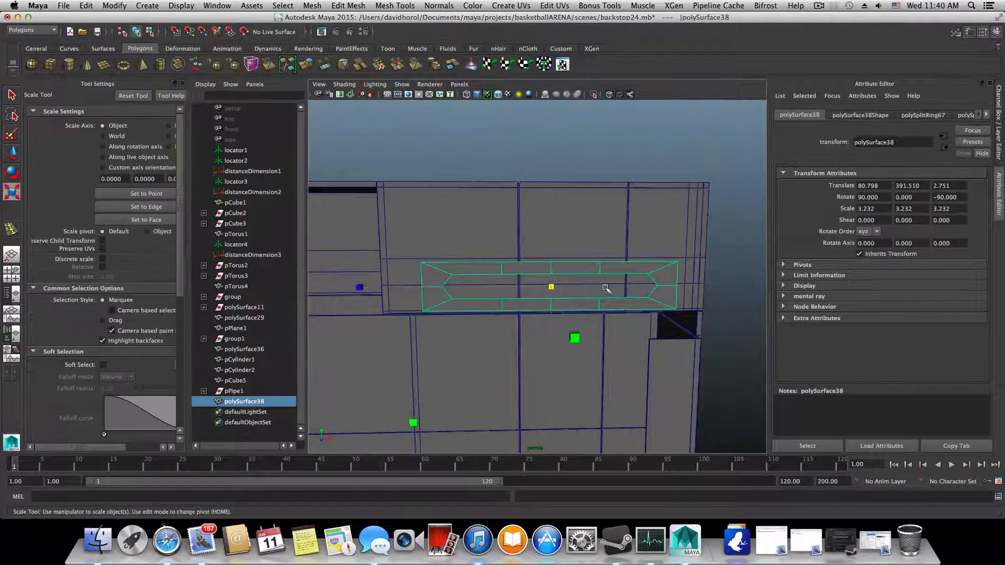
pyautogui.moveTo(363, 288); pyautogui.dragTo(331, 284)
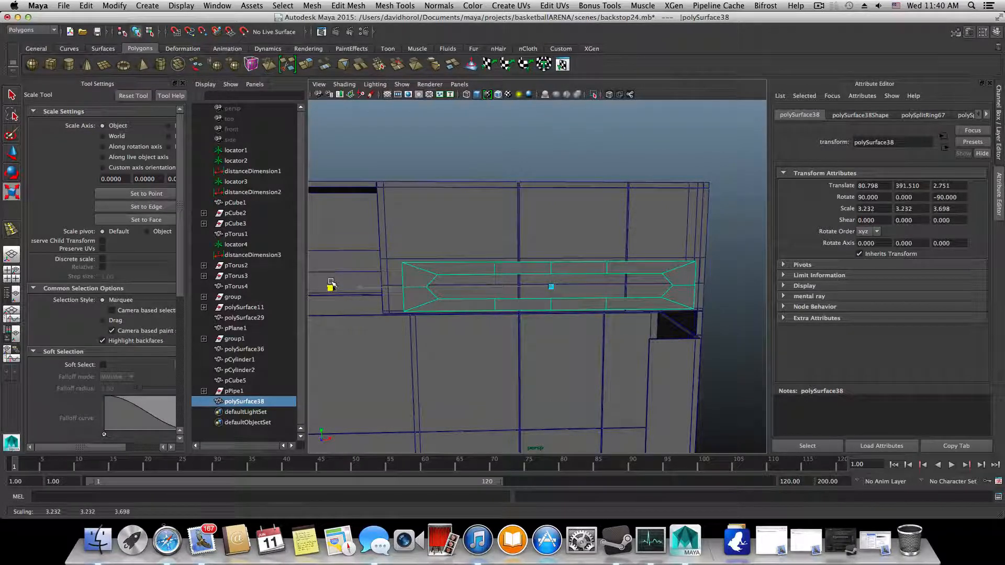
pyautogui.press('w')
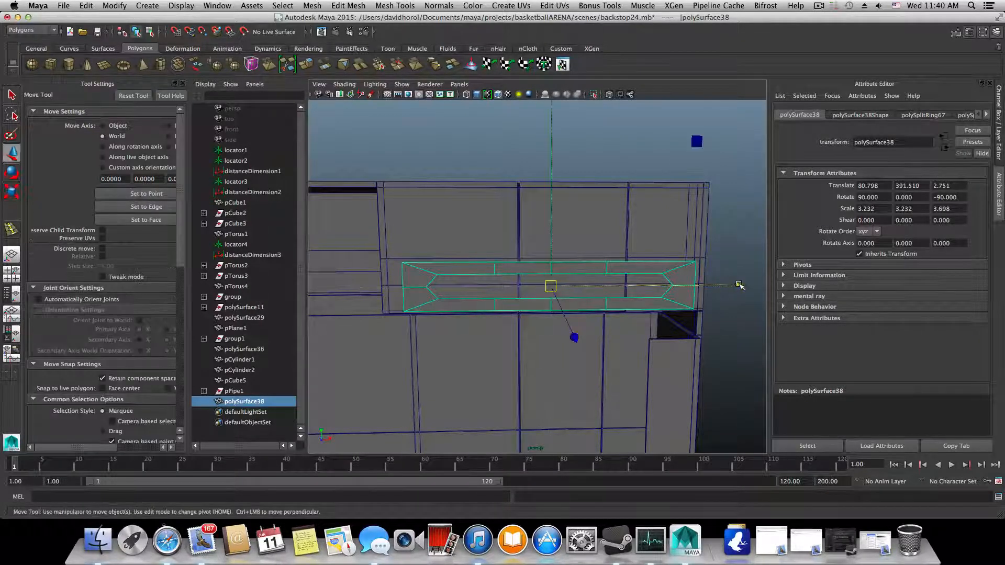
pyautogui.moveTo(739, 284); pyautogui.dragTo(728, 284)
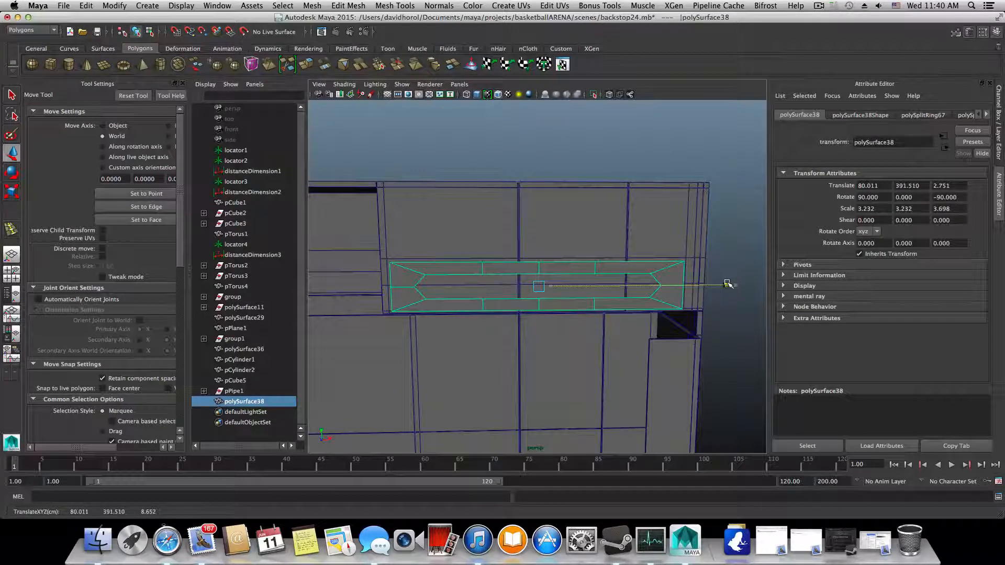
# Step: Move the ring back against the backboard's front face, to about 1.91 in Z
pyautogui.press('f')
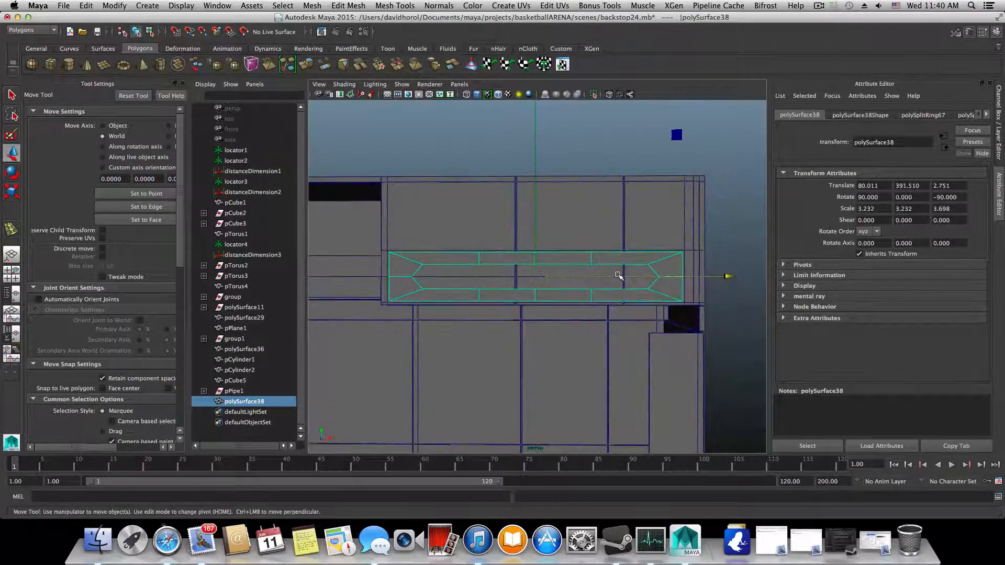
pyautogui.press('space')
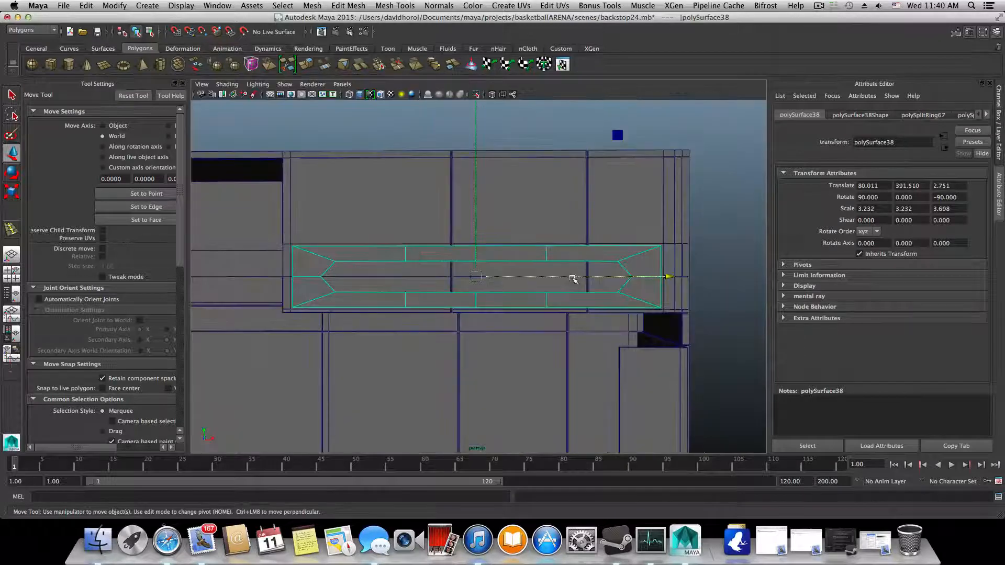
pyautogui.keyDown('alt'); pyautogui.moveTo(568, 281); pyautogui.dragTo(468, 292); pyautogui.keyUp('alt')
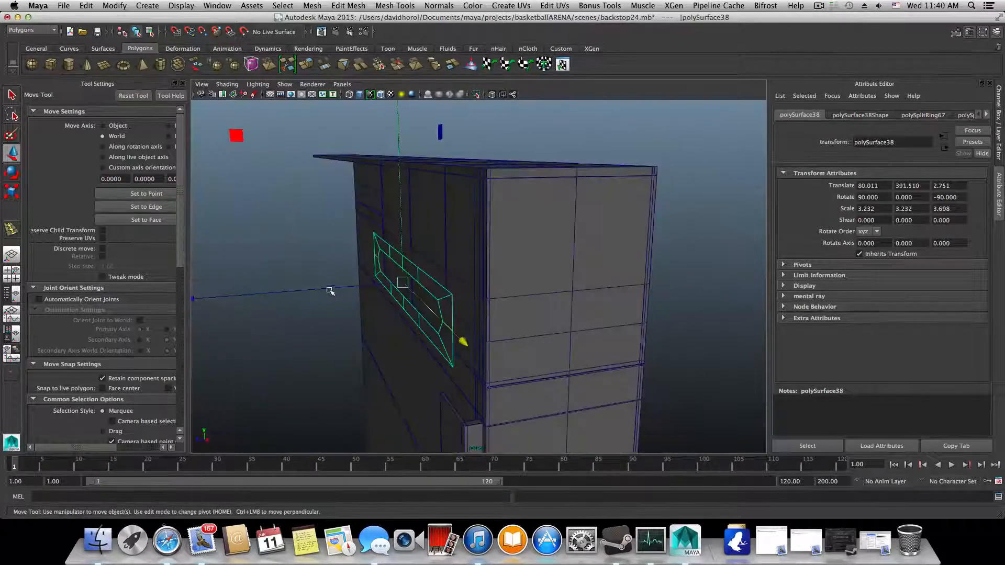
pyautogui.moveTo(320, 290); pyautogui.dragTo(327, 290)
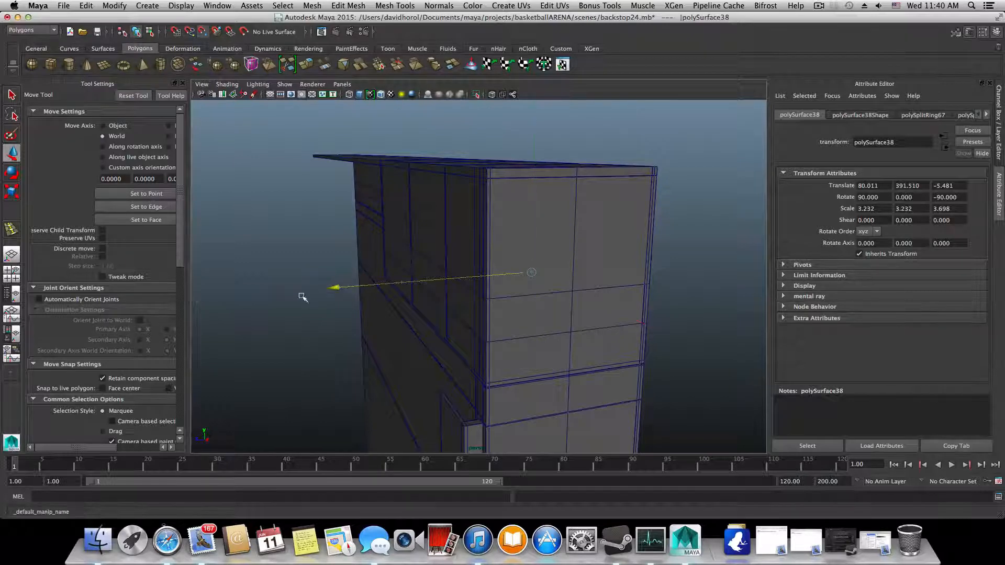
pyautogui.press('z')
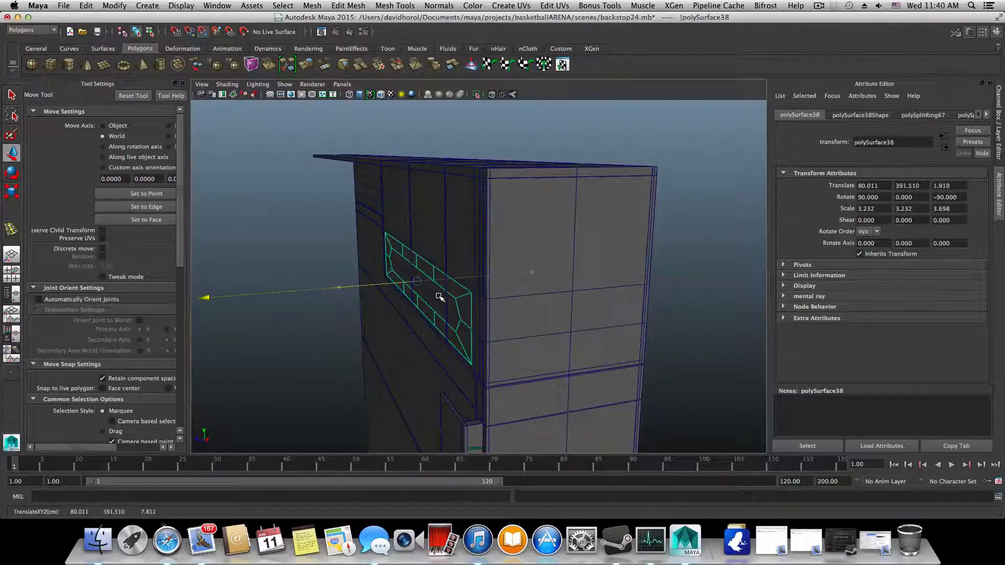
pyautogui.keyDown('alt'); pyautogui.moveTo(438, 297); pyautogui.dragTo(529, 310); pyautogui.keyUp('alt')
pyautogui.scroll(2, 539, 309)
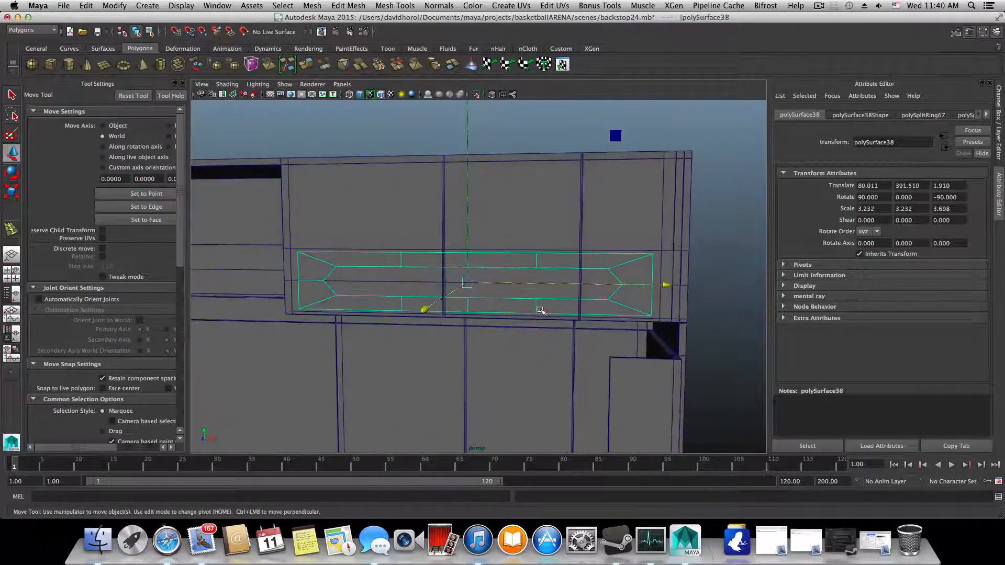
# Step: Select the six backboard front faces behind the ring, check the selection from inside the backboard, and delete them
pyautogui.click(566, 221)
pyautogui.moveTo(601, 217); pyautogui.dragTo(602, 246, button='right')
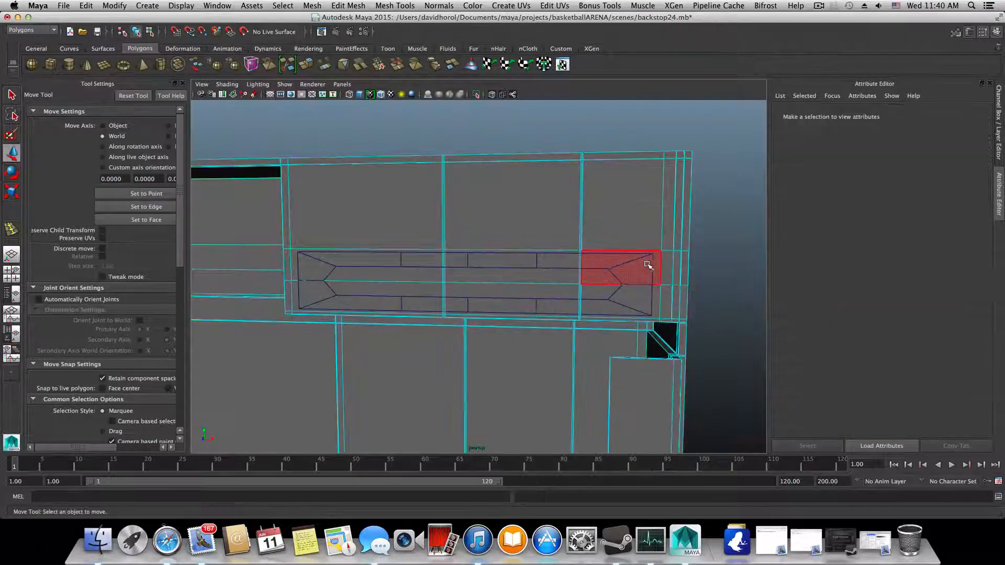
pyautogui.click(639, 266)
pyautogui.keyDown('shift'); pyautogui.click(654, 311); pyautogui.keyUp('shift')
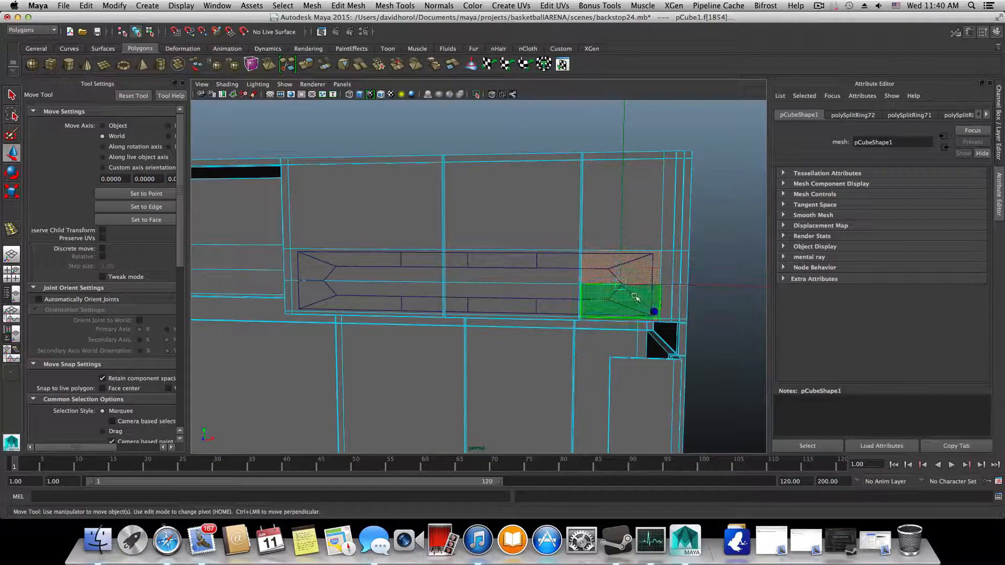
pyautogui.keyDown('shift'); pyautogui.click(472, 271); pyautogui.keyUp('shift')
pyautogui.keyDown('shift'); pyautogui.click(545, 309); pyautogui.keyUp('shift')
pyautogui.keyDown('alt'); pyautogui.moveTo(601, 303); pyautogui.dragTo(613, 264); pyautogui.keyUp('alt')
pyautogui.keyDown('ctrl'); pyautogui.moveTo(298, 292); pyautogui.dragTo(620, 440); pyautogui.keyUp('ctrl')
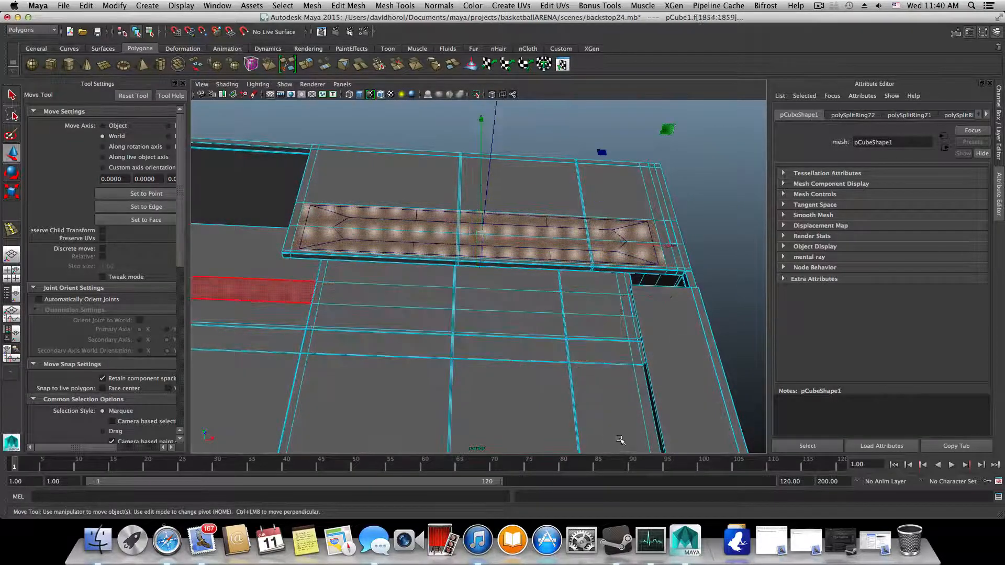
pyautogui.keyDown('alt'); pyautogui.moveTo(634, 352); pyautogui.dragTo(591, 356); pyautogui.keyUp('alt')
pyautogui.keyDown('alt'); pyautogui.moveTo(393, 283); pyautogui.dragTo(442, 335); pyautogui.keyUp('alt')
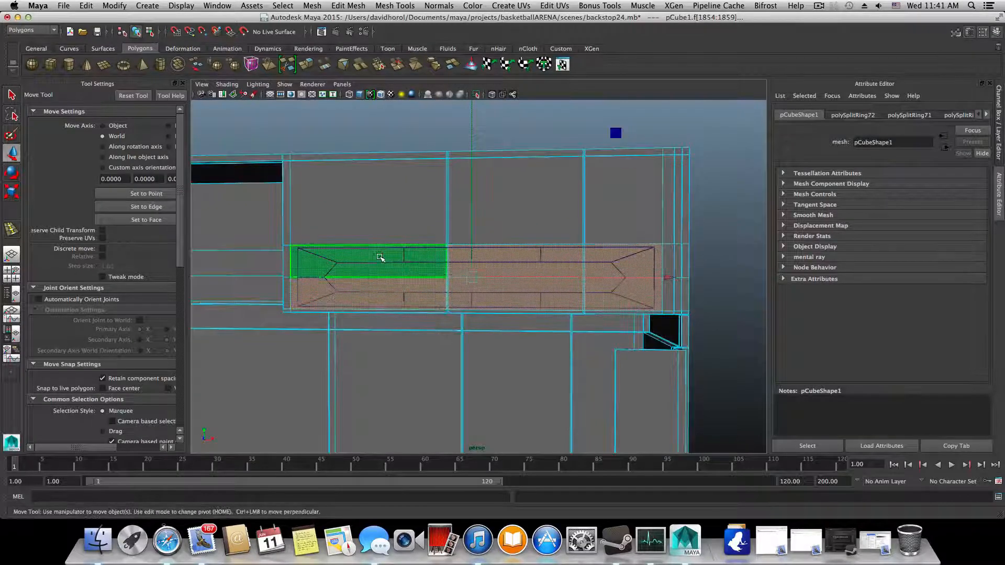
pyautogui.click(614, 295)
pyautogui.keyDown('alt'); pyautogui.moveTo(615, 295); pyautogui.dragTo(560, 329); pyautogui.keyUp('alt')
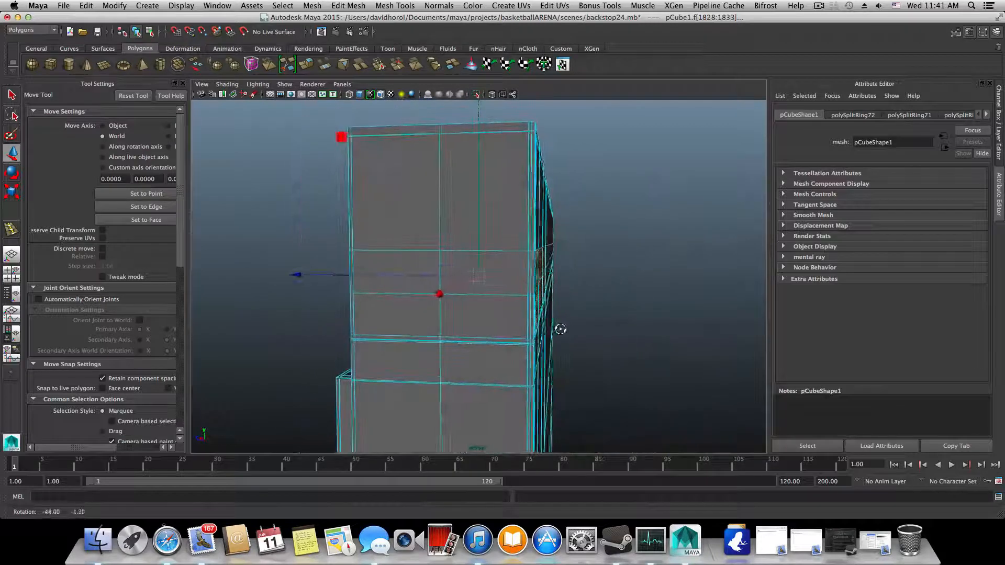
pyautogui.keyDown('alt'); pyautogui.moveTo(517, 358); pyautogui.dragTo(478, 318); pyautogui.keyUp('alt')
pyautogui.keyDown('alt'); pyautogui.moveTo(579, 347); pyautogui.dragTo(417, 351); pyautogui.keyUp('alt')
pyautogui.keyDown('alt'); pyautogui.moveTo(417, 351); pyautogui.dragTo(538, 379, button='right'); pyautogui.keyUp('alt')
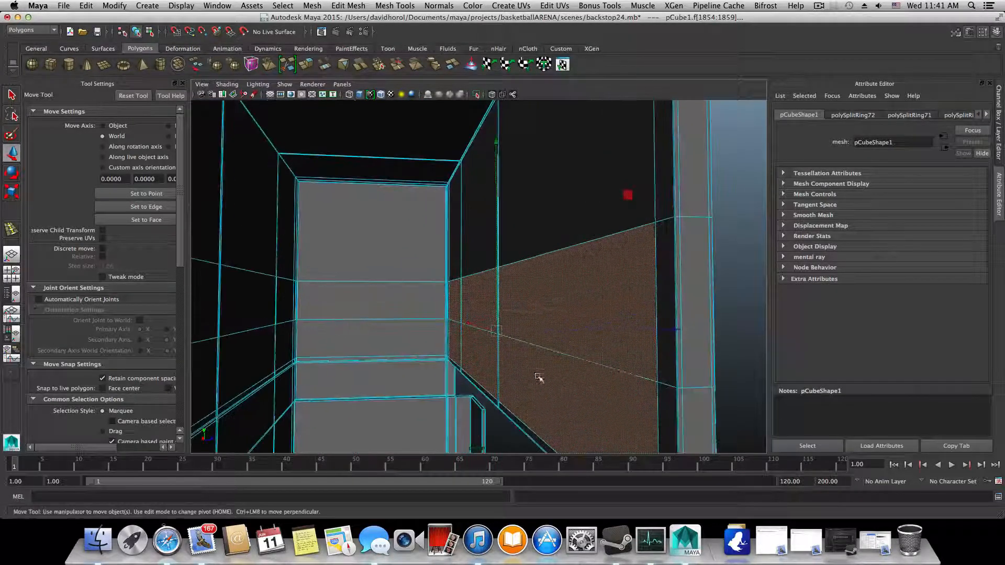
pyautogui.moveTo(538, 379)
pyautogui.keyDown('alt'); pyautogui.mouseDown()
pyautogui.moveTo(545, 372)
pyautogui.moveTo(533, 363)
pyautogui.mouseUp(); pyautogui.keyUp('alt')
pyautogui.keyDown('alt'); pyautogui.moveTo(534, 364); pyautogui.dragTo(408, 340, button='middle'); pyautogui.keyUp('alt')
pyautogui.keyDown('alt'); pyautogui.moveTo(408, 340); pyautogui.dragTo(273, 344); pyautogui.keyUp('alt')
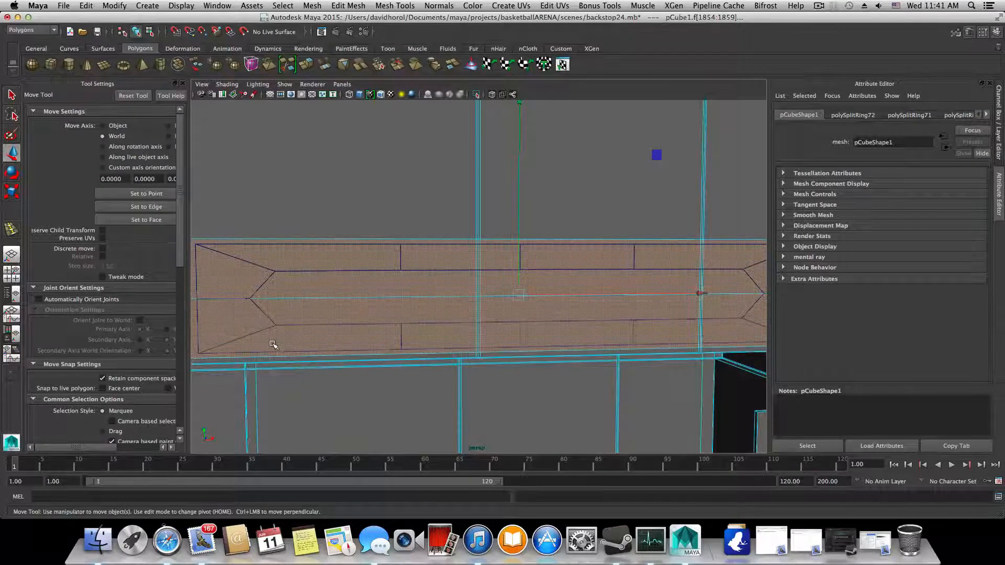
pyautogui.click(273, 344)
pyautogui.press('F8')
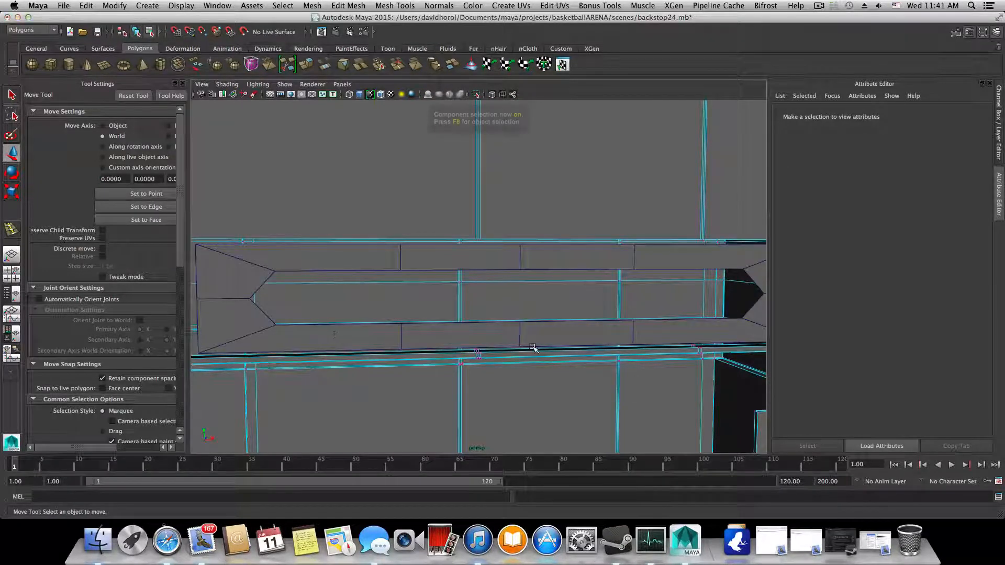
# Step: Duplicate the ring and move the copy into the backboard, to about 1.12 in Z
pyautogui.keyDown('alt'); pyautogui.moveTo(527, 359); pyautogui.dragTo(600, 362); pyautogui.keyUp('alt')
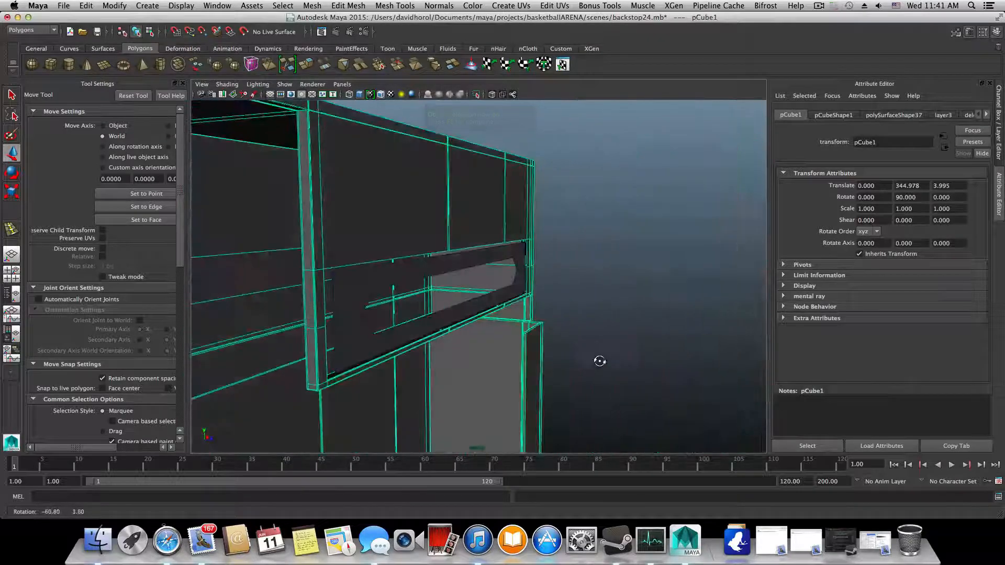
pyautogui.click(400, 354)
pyautogui.keyDown('alt'); pyautogui.moveTo(401, 352); pyautogui.dragTo(413, 350); pyautogui.keyUp('alt')
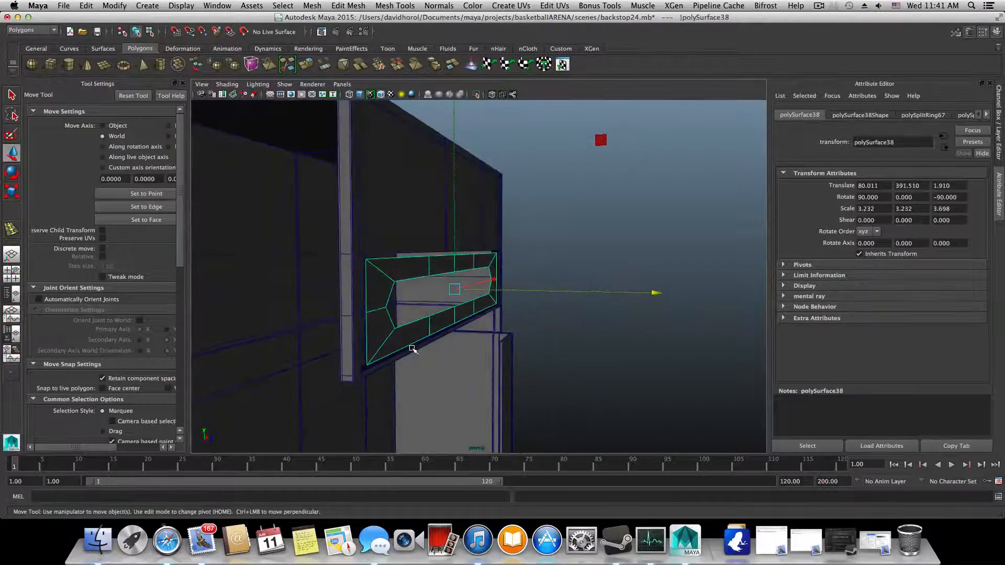
pyautogui.hotkey('ctrl', 'd')
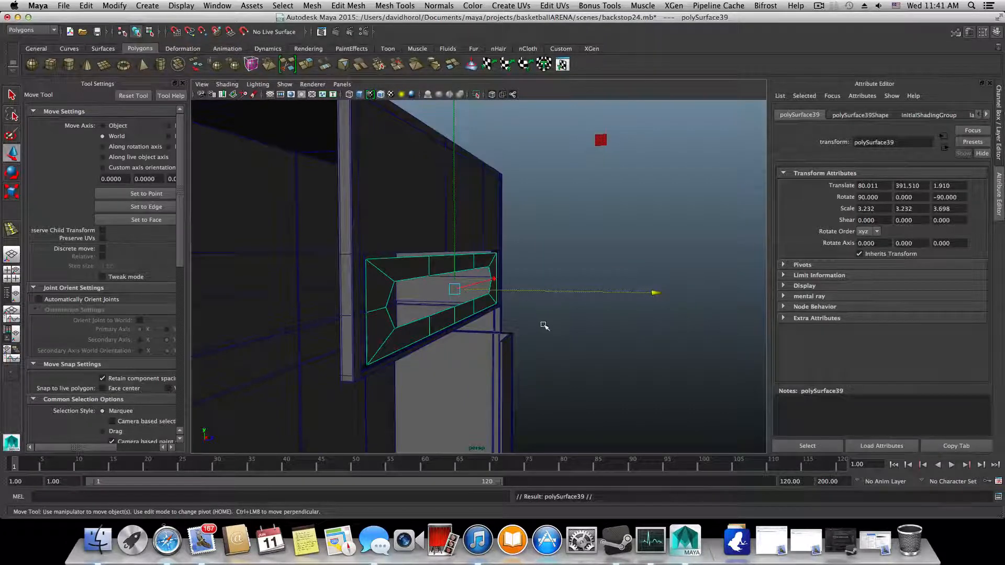
pyautogui.keyDown('alt'); pyautogui.moveTo(545, 326); pyautogui.dragTo(541, 327); pyautogui.keyUp('alt')
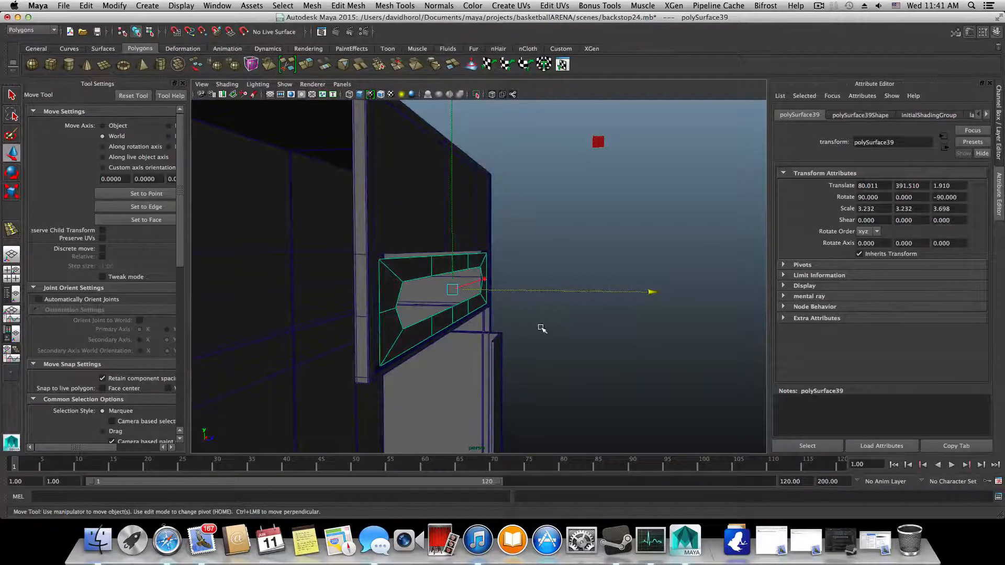
pyautogui.moveTo(595, 319)
pyautogui.keyDown('alt'); pyautogui.mouseDown()
pyautogui.moveTo(630, 296)
pyautogui.moveTo(607, 321)
pyautogui.moveTo(590, 323)
pyautogui.moveTo(588, 341)
pyautogui.moveTo(543, 341)
pyautogui.moveTo(606, 303)
pyautogui.mouseUp(); pyautogui.keyUp('alt')
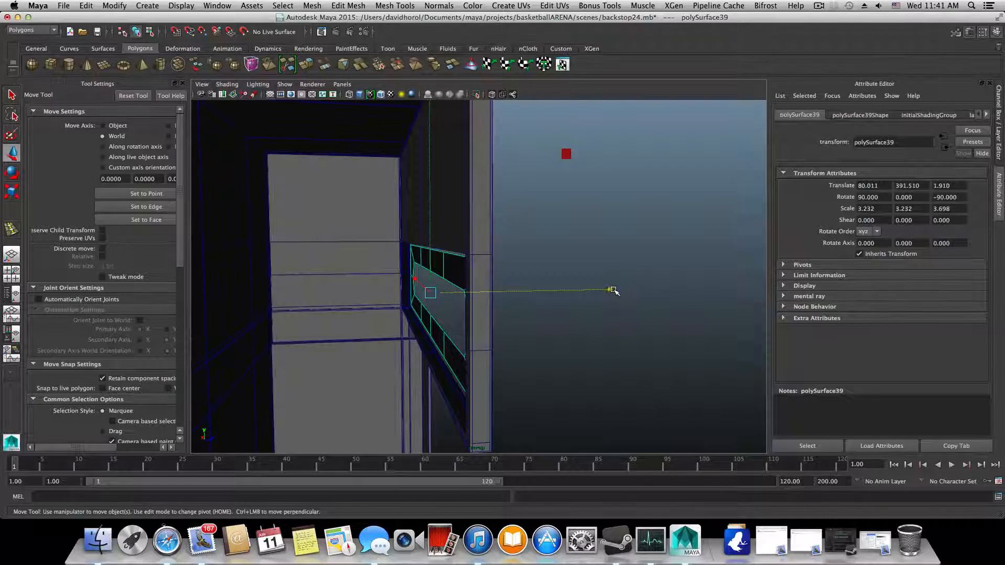
pyautogui.moveTo(612, 288); pyautogui.dragTo(592, 294)
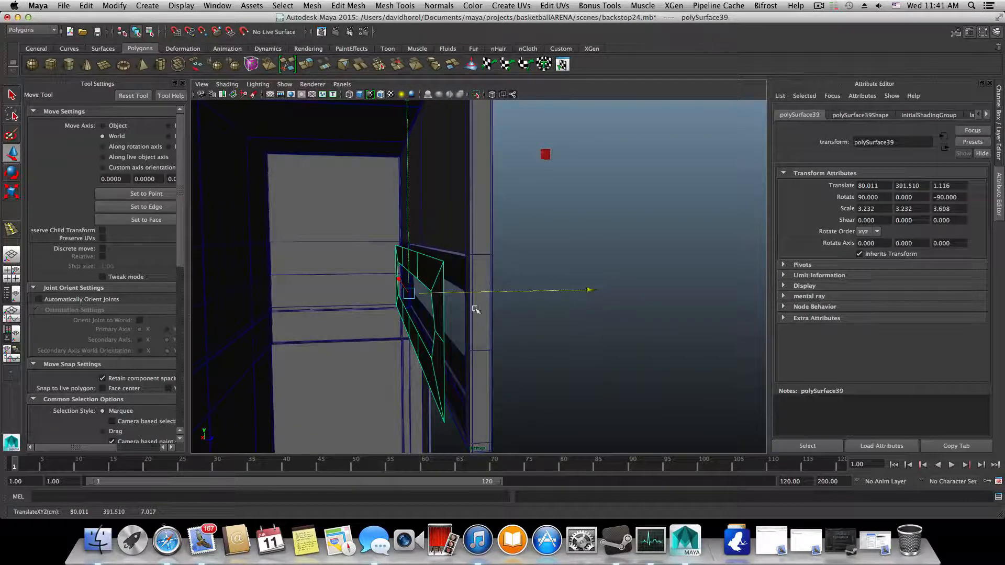
pyautogui.keyDown('alt'); pyautogui.moveTo(445, 326); pyautogui.dragTo(448, 319); pyautogui.keyUp('alt')
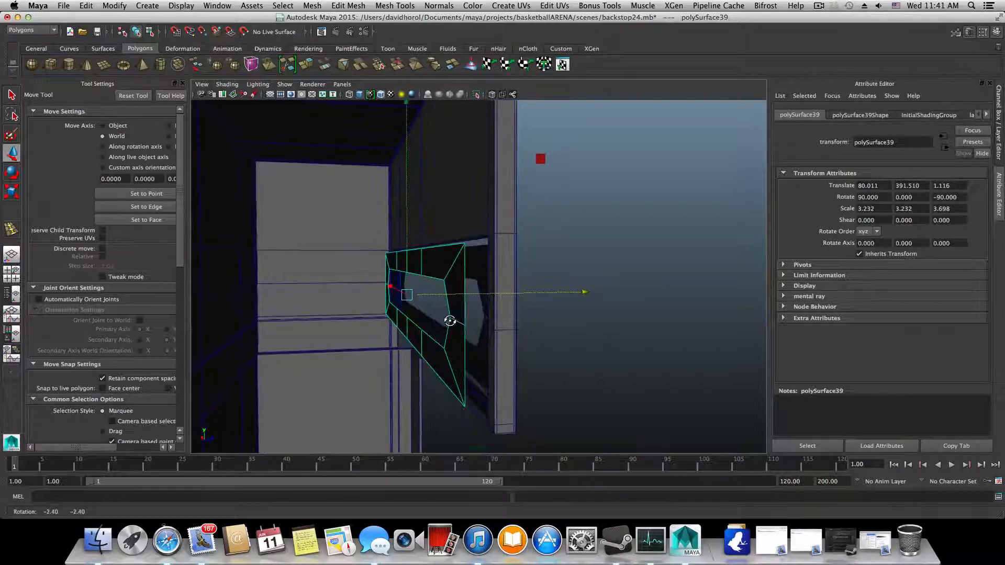
# Step: Reverse the normals of the duplicated ring
pyautogui.click(439, 5)
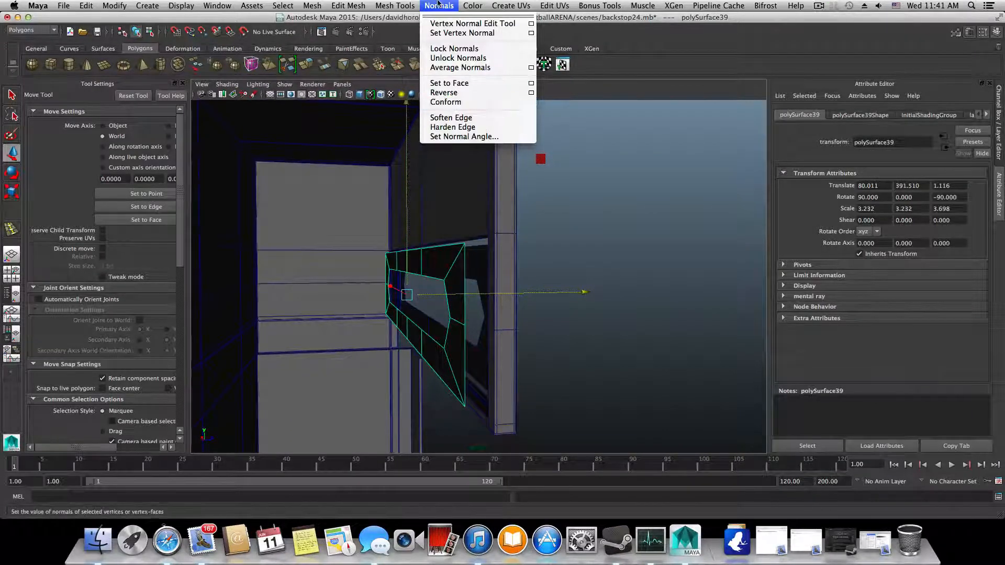
pyautogui.click(444, 92)
pyautogui.keyDown('alt'); pyautogui.moveTo(542, 256); pyautogui.dragTo(543, 309); pyautogui.keyUp('alt')
# Step: Reposition the duplicated ring closer behind the front ring, at about 1.42 in Z
pyautogui.press('F8')
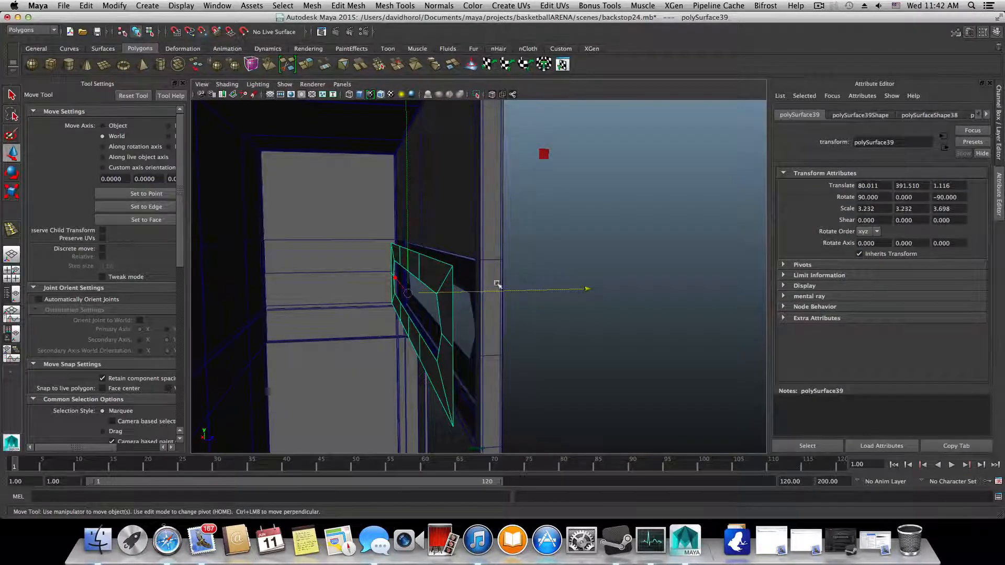
pyautogui.moveTo(589, 291); pyautogui.dragTo(591, 291)
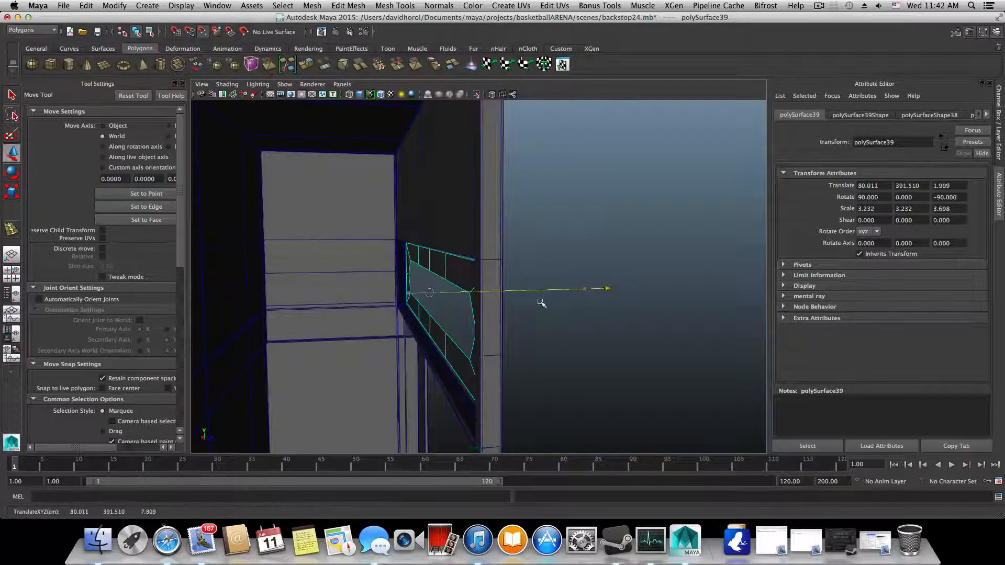
pyautogui.moveTo(441, 327); pyautogui.dragTo(385, 327, button='middle')
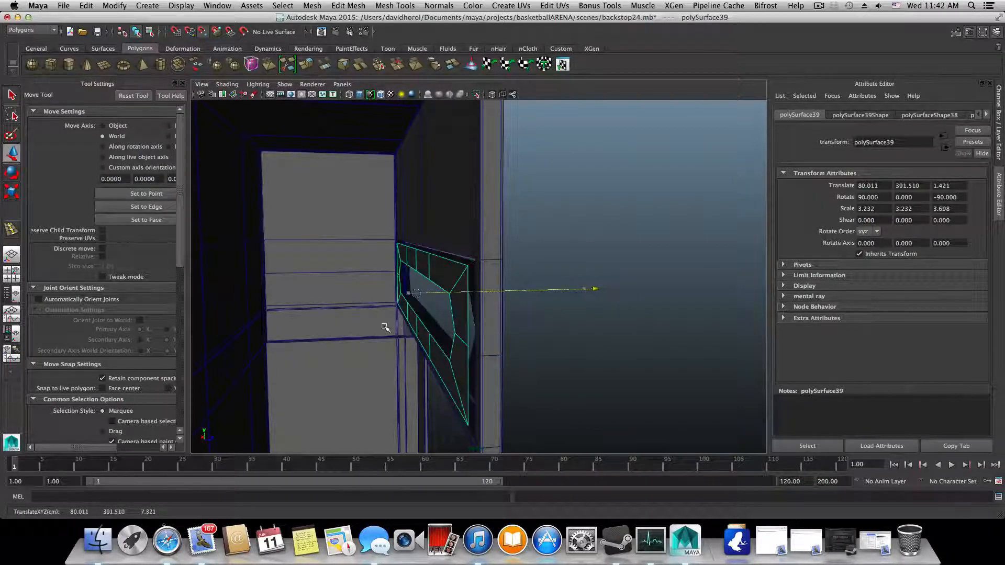
# Step: Select the front ring together with its duplicate and combine them into one mesh
pyautogui.keyDown('alt'); pyautogui.moveTo(442, 316); pyautogui.dragTo(363, 316); pyautogui.keyUp('alt')
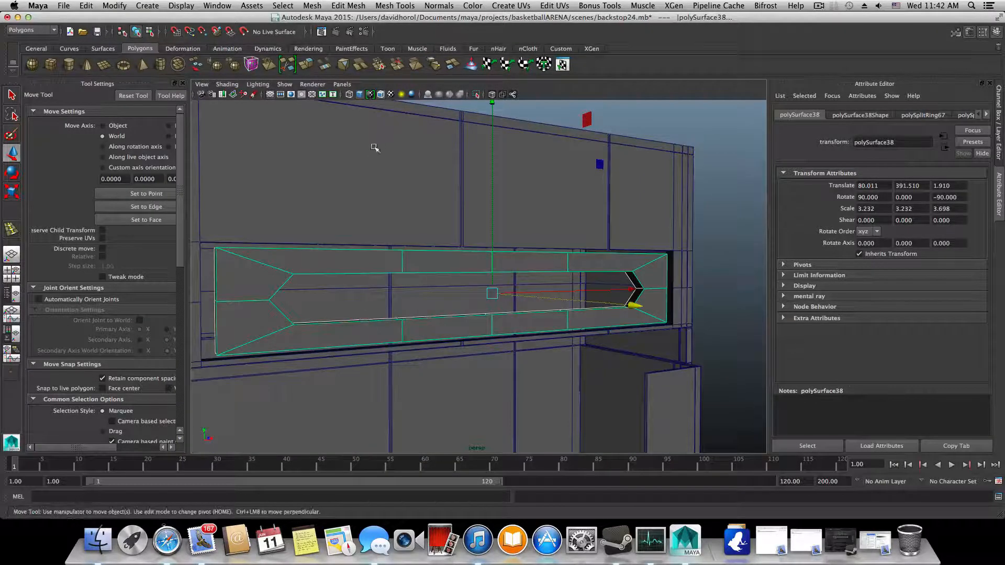
pyautogui.click(312, 6)
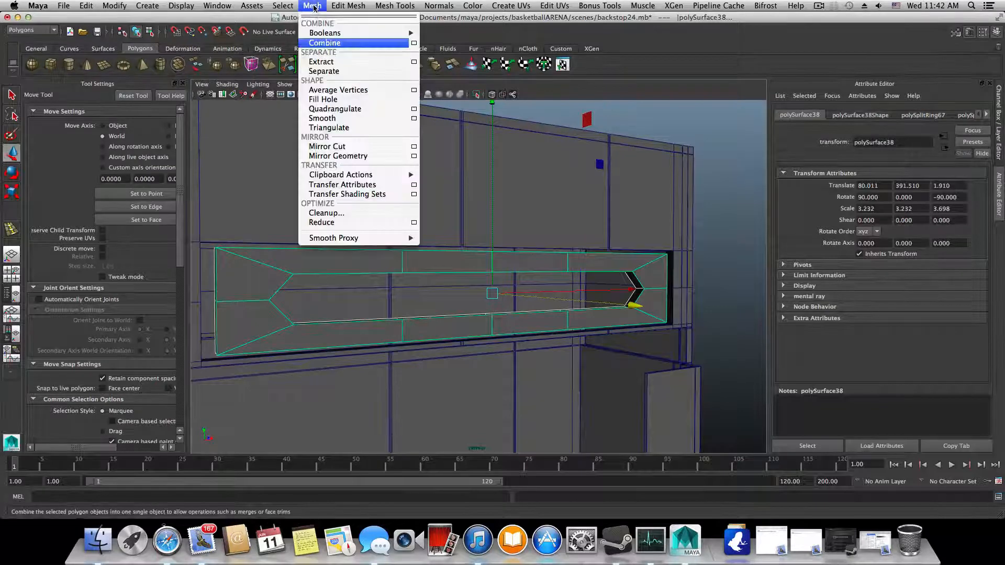
pyautogui.click(316, 100)
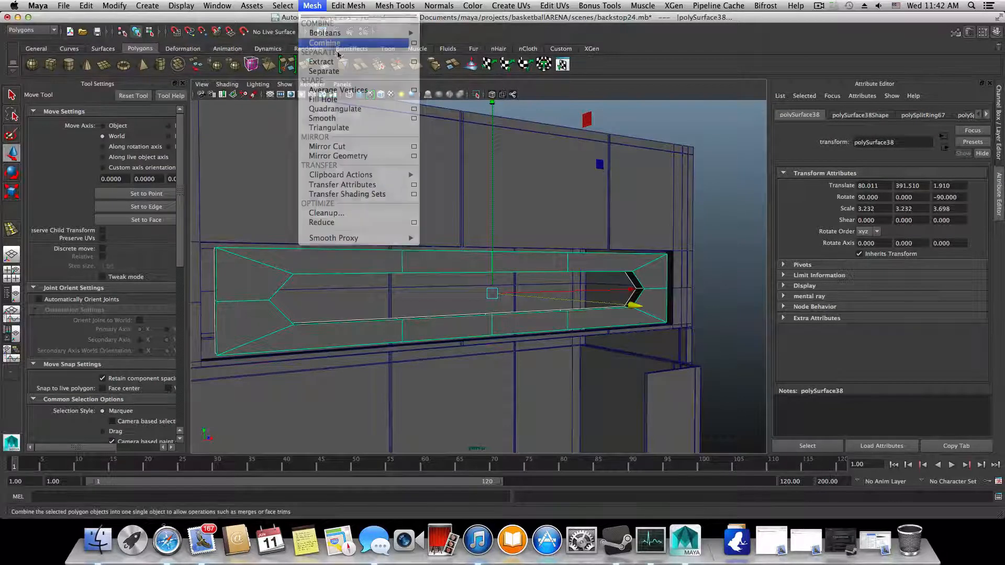
pyautogui.keyDown('alt'); pyautogui.moveTo(521, 264); pyautogui.dragTo(489, 296); pyautogui.keyUp('alt')
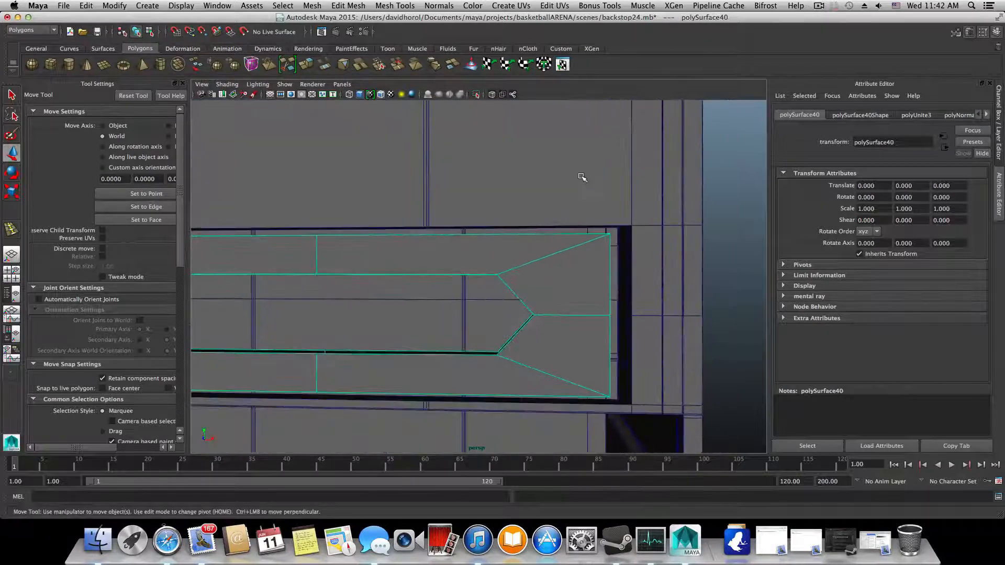
# Step: Add the backboard to the selected double-sided ring and combine them into one mesh
pyautogui.click(580, 183)
pyautogui.keyDown('alt'); pyautogui.moveTo(628, 261); pyautogui.dragTo(425, 268, button='right'); pyautogui.keyUp('alt')
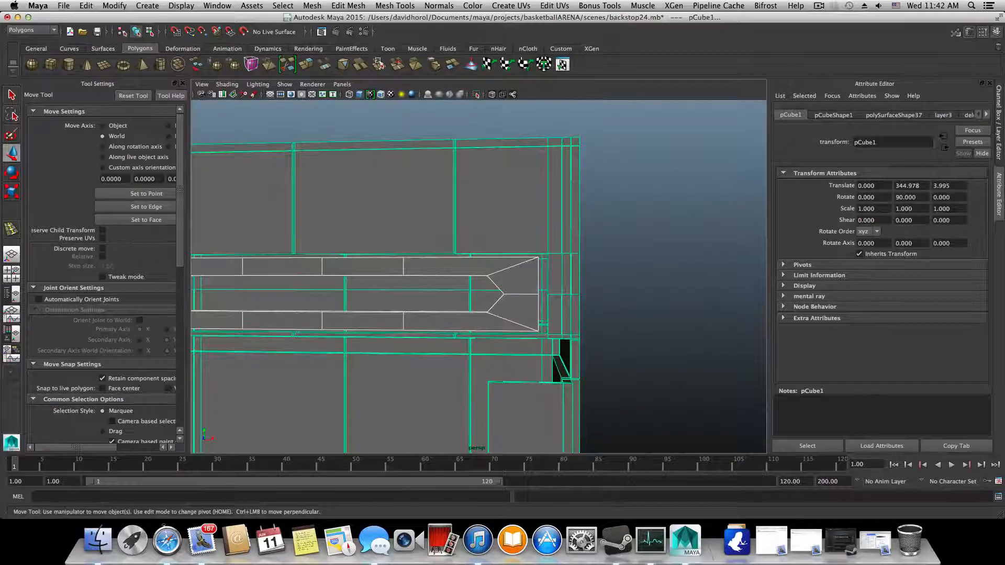
pyautogui.click(313, 5)
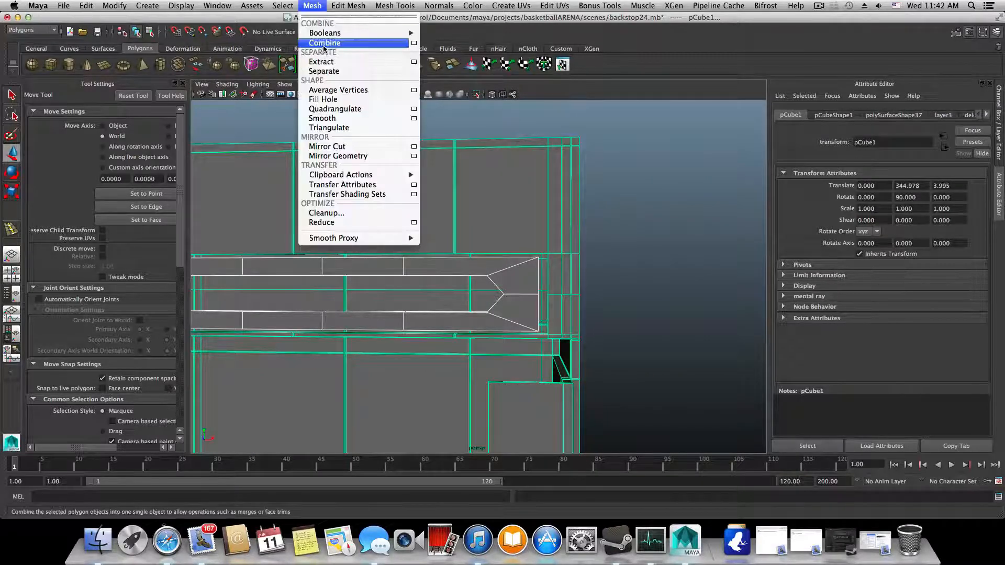
pyautogui.click(337, 32)
# Step: Examine the ring's fit in the backboard opening and the gap between its front and back faces from several angles
pyautogui.keyDown('alt'); pyautogui.moveTo(503, 257); pyautogui.dragTo(570, 298); pyautogui.keyUp('alt')
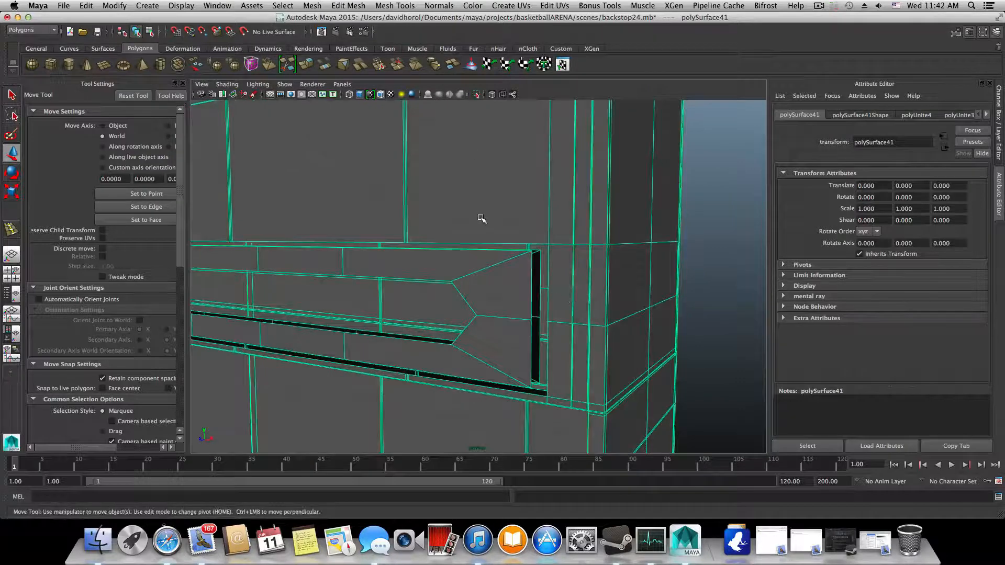
pyautogui.keyDown('alt'); pyautogui.moveTo(478, 218); pyautogui.dragTo(358, 229); pyautogui.keyUp('alt')
pyautogui.keyDown('alt'); pyautogui.moveTo(386, 247); pyautogui.dragTo(380, 220, button='middle'); pyautogui.keyUp('alt')
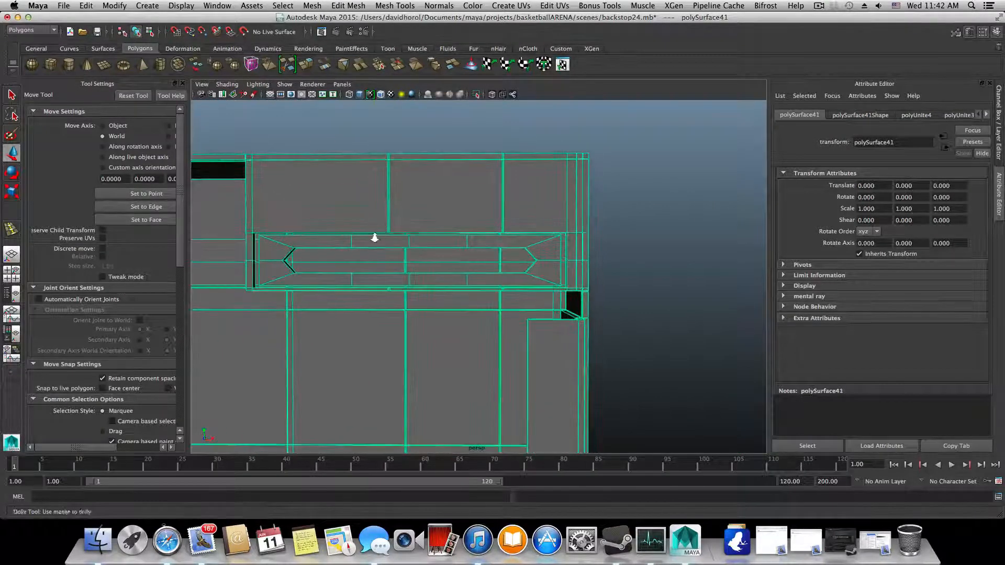
pyautogui.keyDown('alt'); pyautogui.moveTo(375, 237); pyautogui.dragTo(576, 290, button='right'); pyautogui.keyUp('alt')
pyautogui.keyDown('alt'); pyautogui.moveTo(536, 272); pyautogui.dragTo(506, 298, button='middle'); pyautogui.keyUp('alt')
pyautogui.keyDown('alt'); pyautogui.moveTo(506, 298); pyautogui.dragTo(404, 278, button='right'); pyautogui.keyUp('alt')
pyautogui.keyDown('alt'); pyautogui.moveTo(404, 278); pyautogui.dragTo(452, 282, button='middle'); pyautogui.keyUp('alt')
pyautogui.scroll(-15, 452, 315)
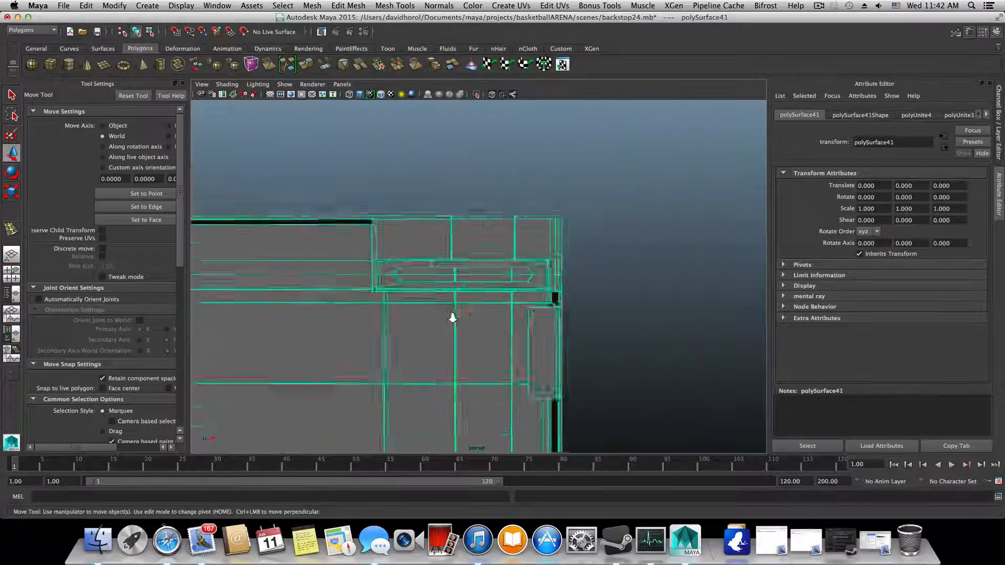
pyautogui.scroll(15, 455, 316)
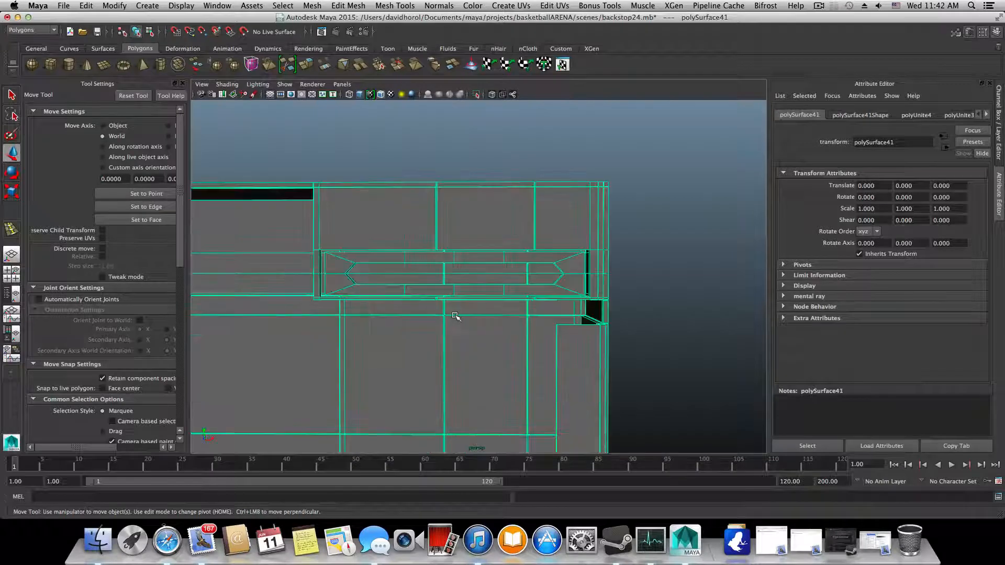
pyautogui.keyDown('alt'); pyautogui.moveTo(455, 316); pyautogui.dragTo(501, 209); pyautogui.keyUp('alt')
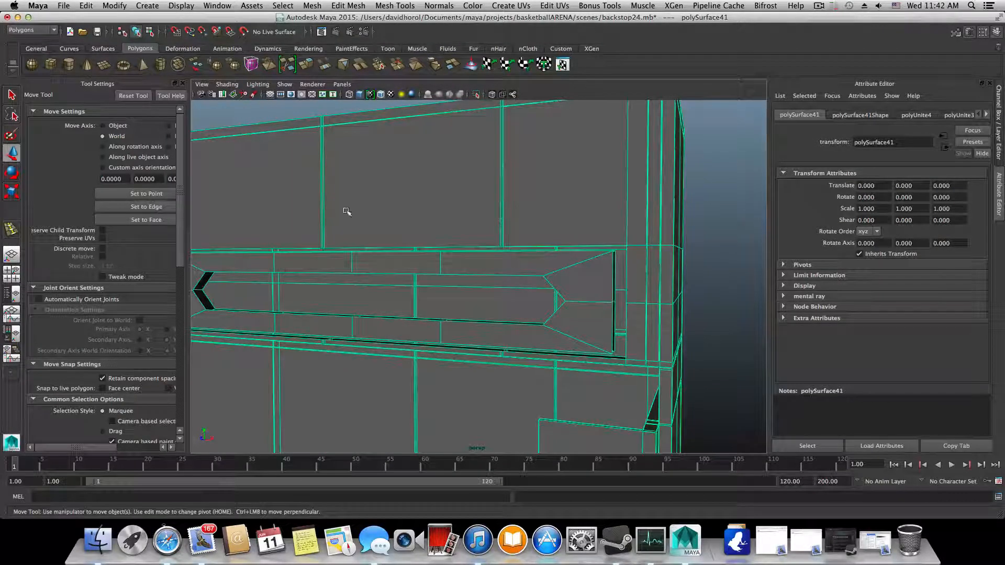
pyautogui.keyDown('alt'); pyautogui.moveTo(482, 314); pyautogui.dragTo(471, 271); pyautogui.keyUp('alt')
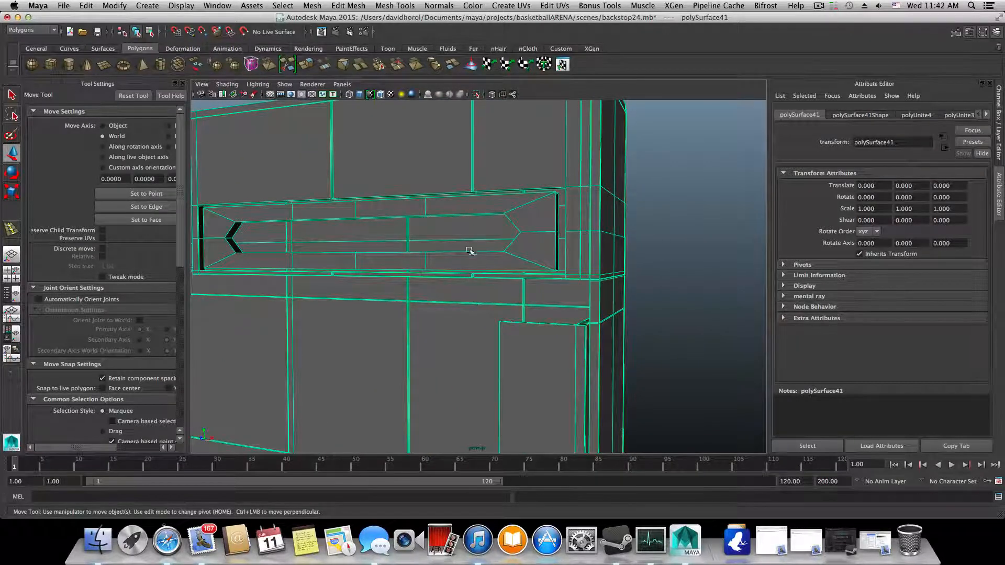
pyautogui.keyDown('alt'); pyautogui.moveTo(481, 234); pyautogui.dragTo(546, 202); pyautogui.keyUp('alt')
pyautogui.keyDown('alt'); pyautogui.moveTo(427, 230); pyautogui.dragTo(532, 262); pyautogui.keyUp('alt')
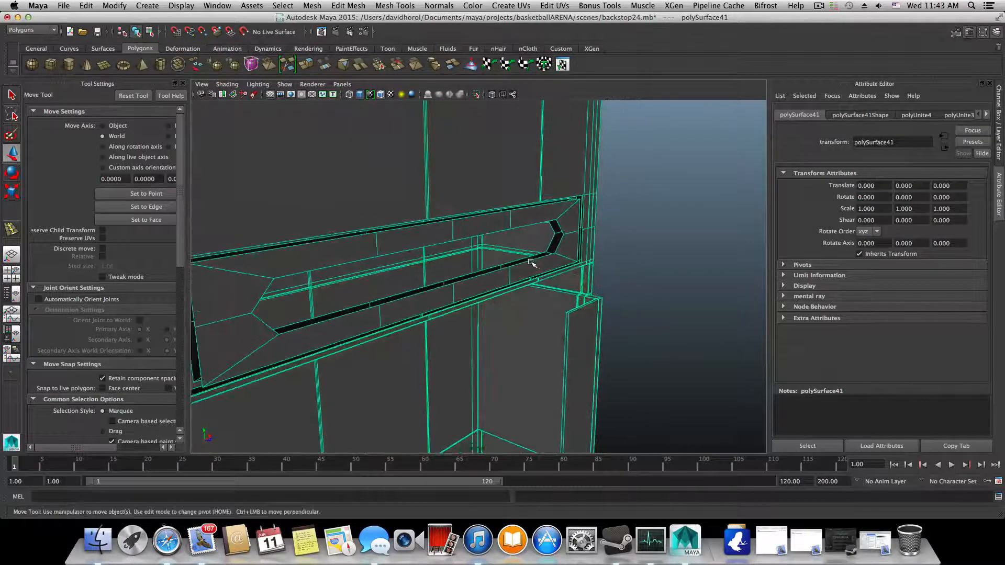
# Step: Select the inner border edge loops of the handhold's front and back rings
pyautogui.moveTo(531, 263); pyautogui.dragTo(537, 238, button='right')
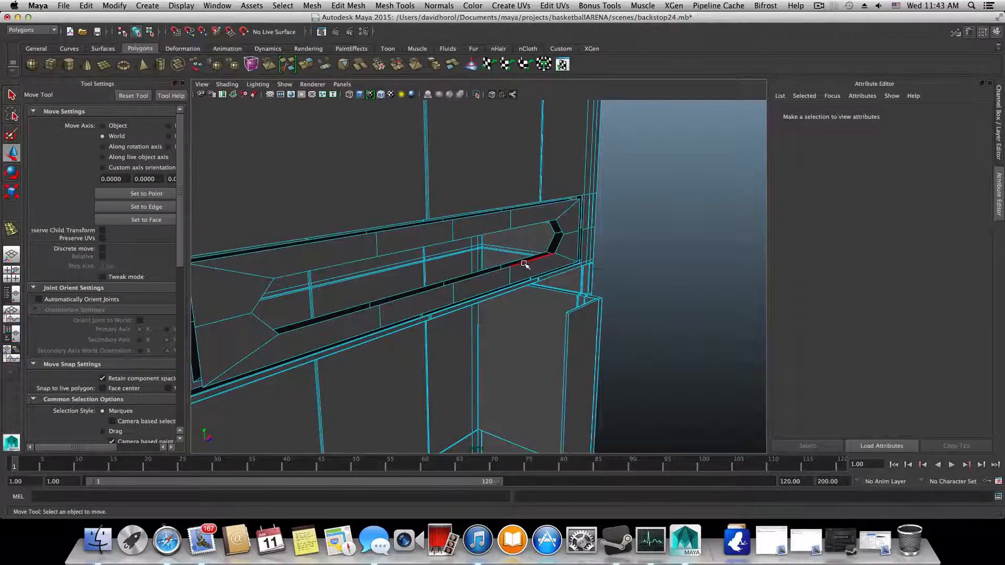
pyautogui.click(524, 265)
pyautogui.moveTo(511, 277)
pyautogui.keyDown('alt'); pyautogui.mouseDown()
pyautogui.moveTo(567, 281)
pyautogui.moveTo(562, 292)
pyautogui.moveTo(455, 291)
pyautogui.moveTo(437, 270)
pyautogui.moveTo(518, 289)
pyautogui.mouseUp(); pyautogui.keyUp('alt')
pyautogui.doubleClick(561, 292)
# Step: Try to bridge the selected inner edge loops of the two rings, then undo the bridge
pyautogui.click(348, 5)
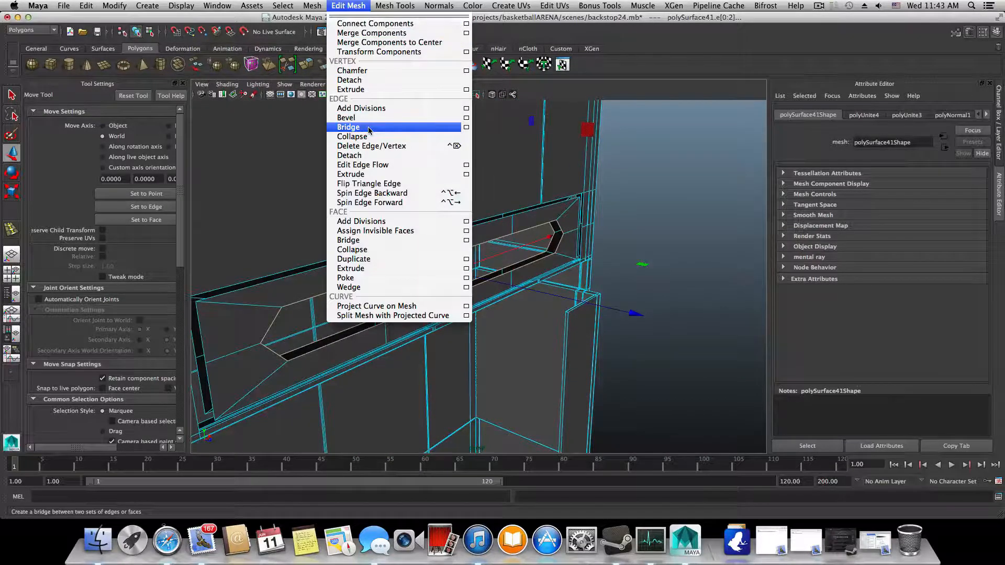
pyautogui.click(348, 127)
pyautogui.keyDown('alt'); pyautogui.moveTo(563, 217); pyautogui.dragTo(514, 206); pyautogui.keyUp('alt')
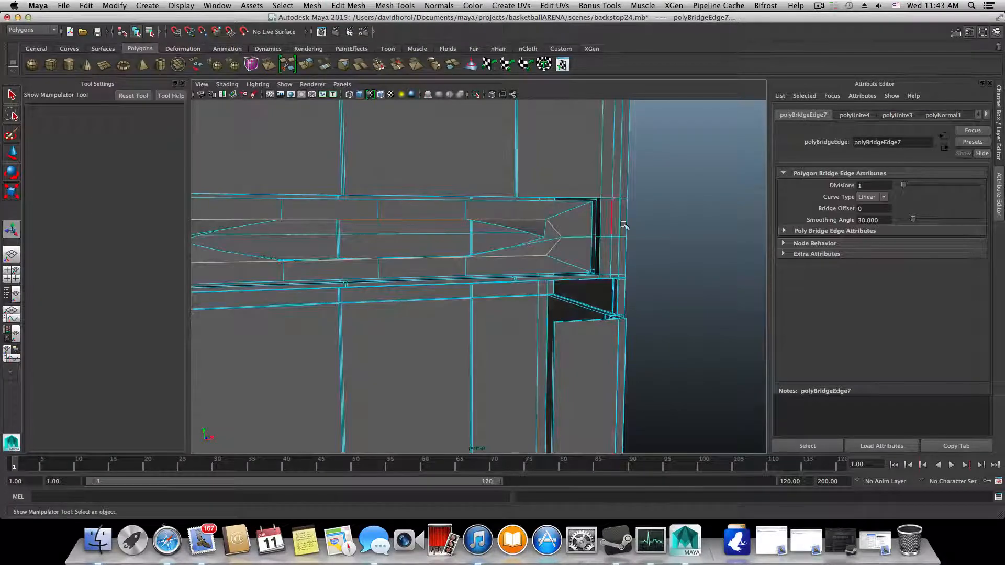
pyautogui.press('super+z')
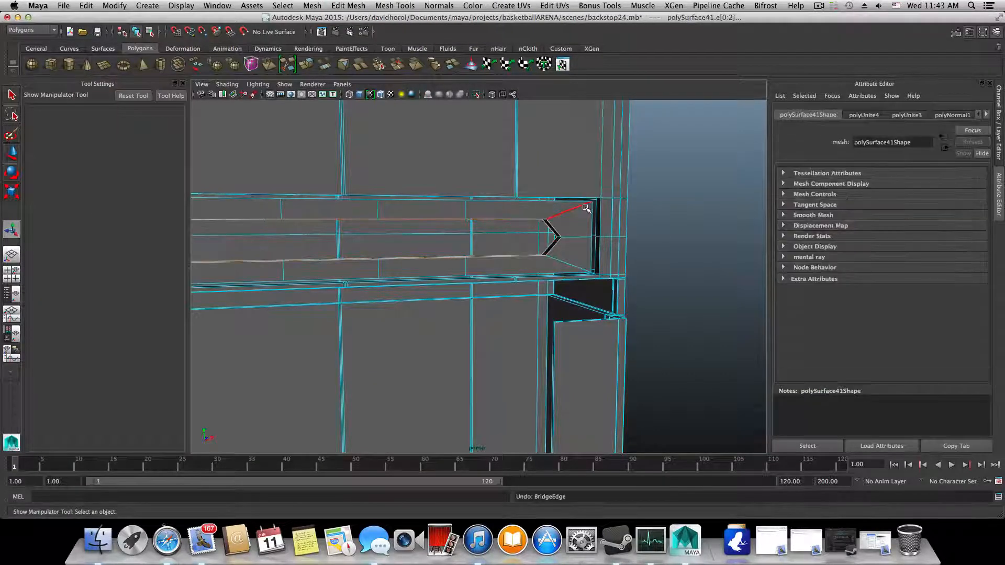
pyautogui.moveTo(587, 209)
pyautogui.keyDown('alt'); pyautogui.mouseDown()
pyautogui.moveTo(622, 215)
pyautogui.moveTo(590, 228)
pyautogui.mouseUp(); pyautogui.keyUp('alt')
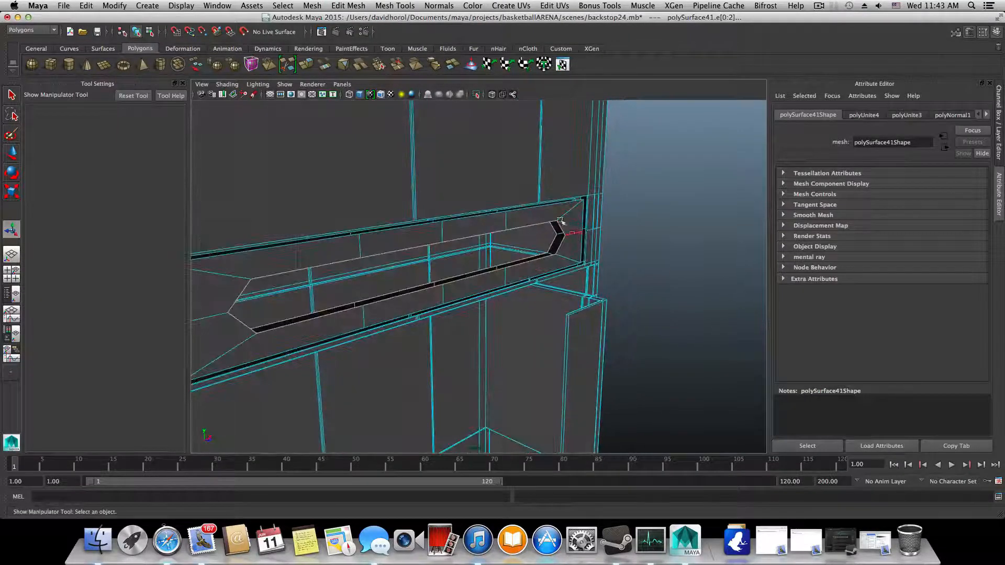
# Step: Extrude the two inner edge loops and scale them along the depth axis to about 0 so they meet midway
pyautogui.click(307, 65)
pyautogui.scroll(-3, 362, 288)
pyautogui.keyDown('alt'); pyautogui.moveTo(362, 288); pyautogui.dragTo(438, 314); pyautogui.keyUp('alt')
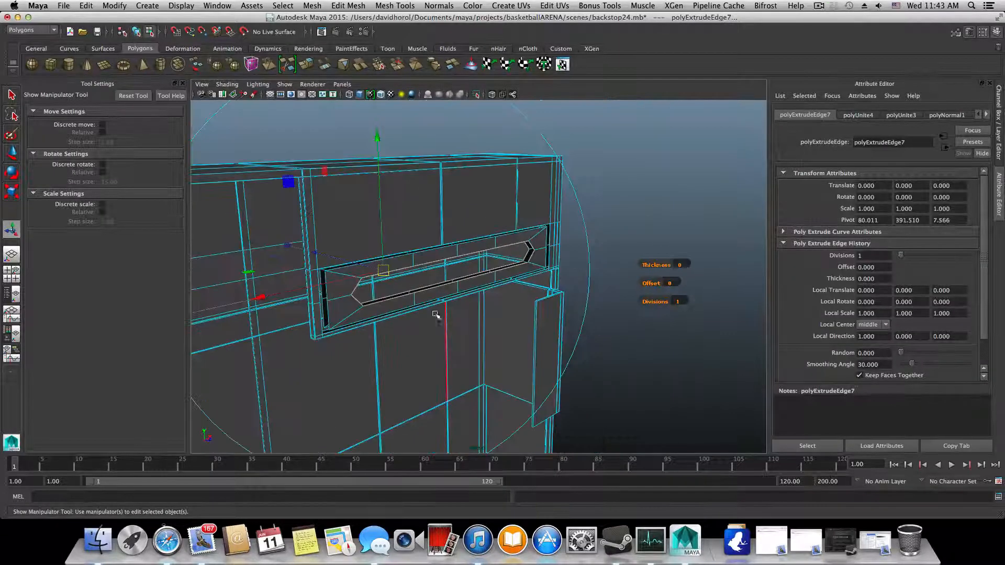
pyautogui.press('r')
pyautogui.keyDown('alt'); pyautogui.moveTo(427, 272); pyautogui.dragTo(422, 275); pyautogui.keyUp('alt')
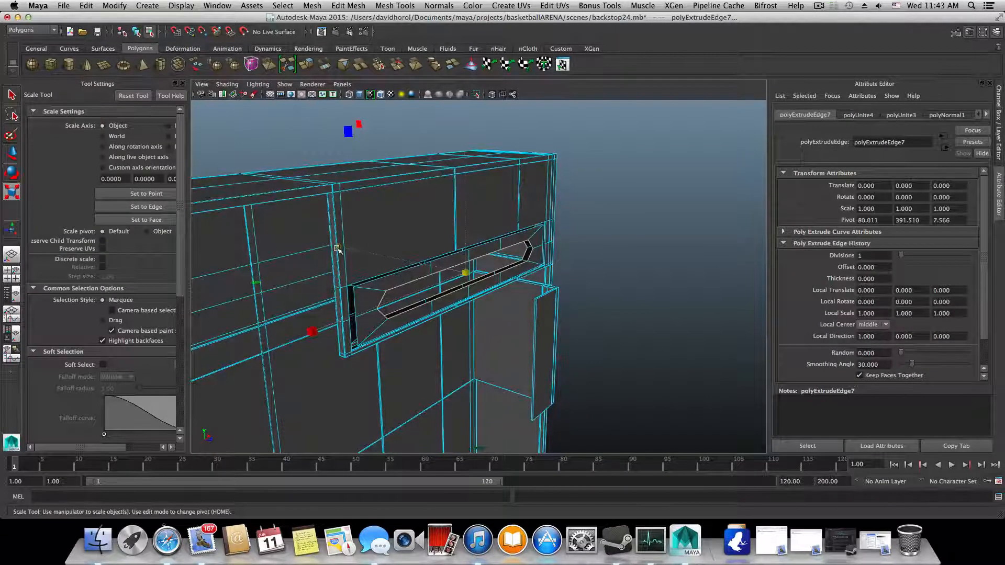
pyautogui.moveTo(337, 250); pyautogui.dragTo(411, 270)
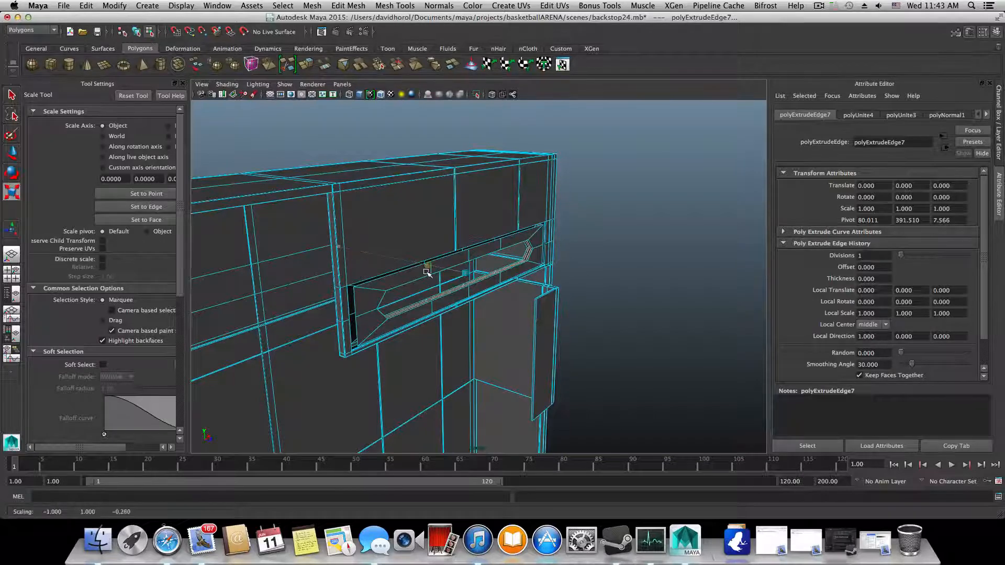
pyautogui.keyDown('alt'); pyautogui.moveTo(427, 272); pyautogui.dragTo(534, 316, button='right'); pyautogui.keyUp('alt')
pyautogui.keyDown('alt'); pyautogui.moveTo(330, 244); pyautogui.dragTo(392, 246, button='middle'); pyautogui.keyUp('alt')
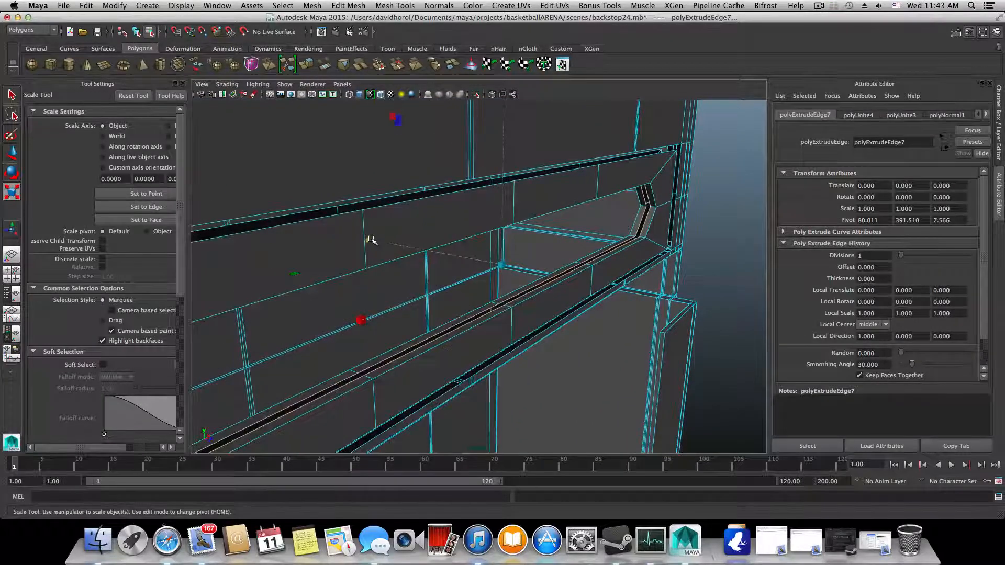
pyautogui.moveTo(371, 239); pyautogui.dragTo(485, 273)
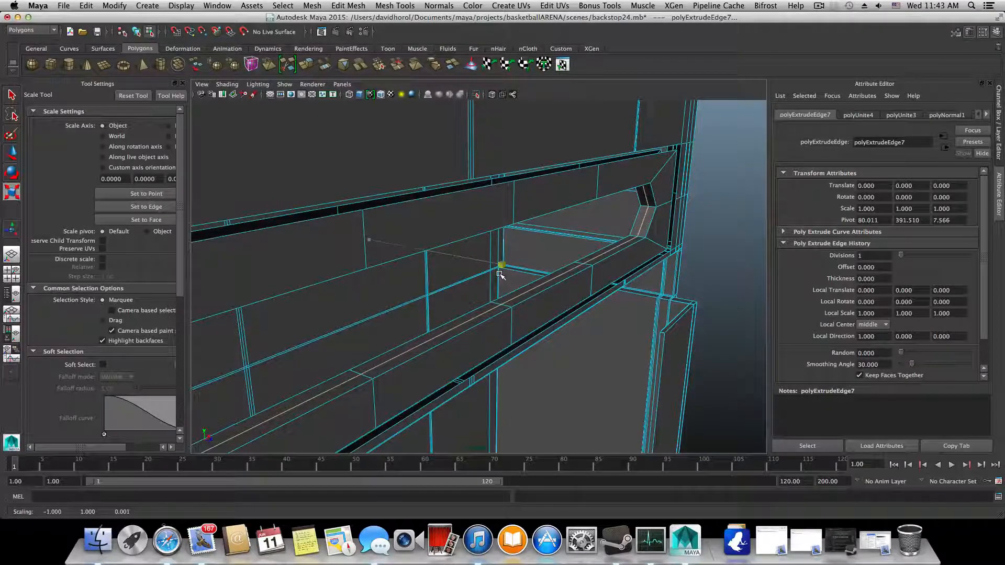
# Step: Turn on X-Ray shading, select the vertices along the handhold's inner middle seam and merge them
pyautogui.keyDown('alt'); pyautogui.moveTo(537, 300); pyautogui.dragTo(268, 233); pyautogui.keyUp('alt')
pyautogui.click(227, 84)
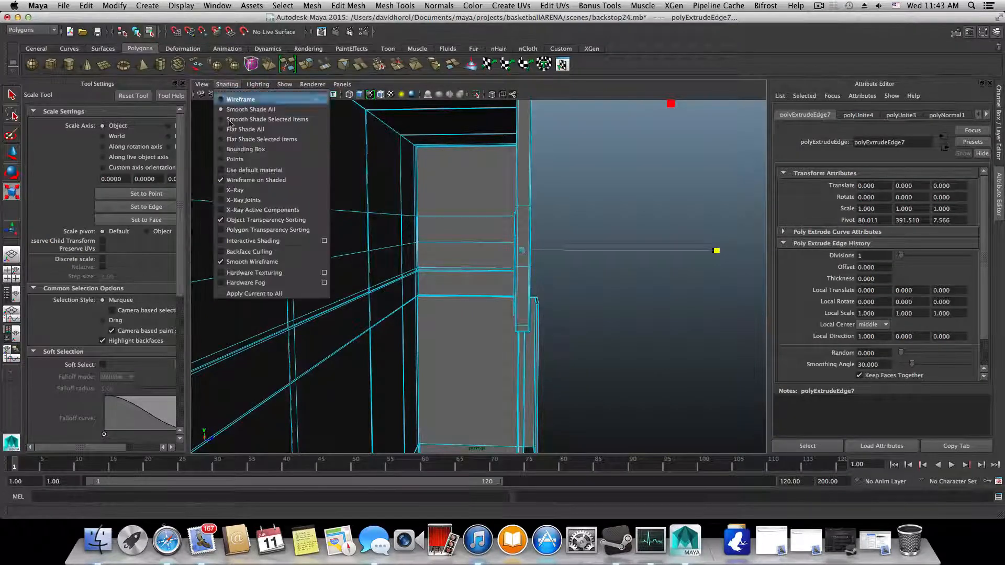
pyautogui.click(245, 191)
pyautogui.moveTo(530, 194); pyautogui.dragTo(482, 199, button='right')
pyautogui.moveTo(502, 217)
pyautogui.keyDown('alt'); pyautogui.mouseDown(button='middle')
pyautogui.moveTo(523, 239)
pyautogui.moveTo(522, 217)
pyautogui.mouseUp(button='middle'); pyautogui.keyUp('alt')
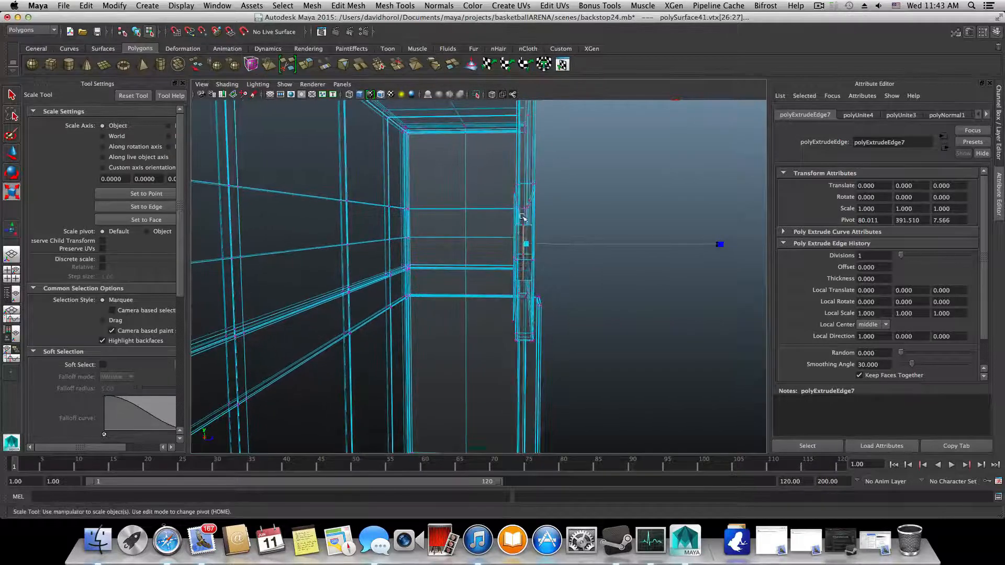
pyautogui.click(525, 290)
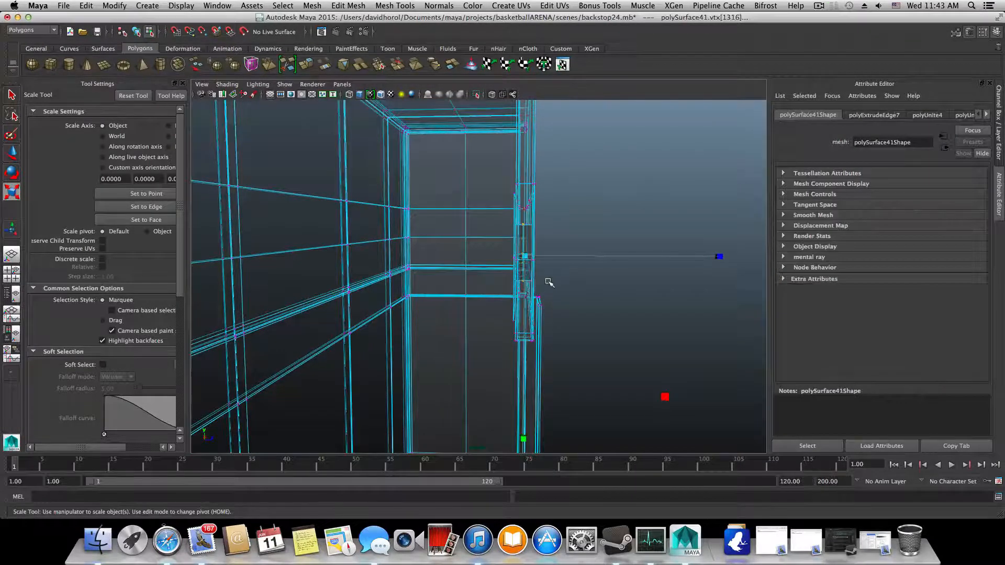
pyautogui.keyDown('alt'); pyautogui.moveTo(548, 283); pyautogui.dragTo(325, 282); pyautogui.keyUp('alt')
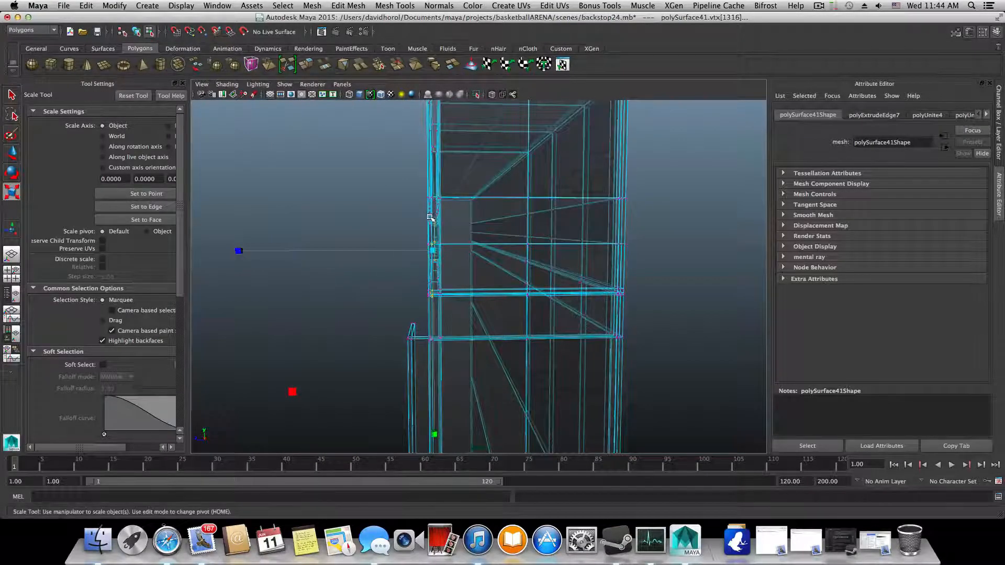
pyautogui.keyDown('alt'); pyautogui.moveTo(418, 282); pyautogui.dragTo(556, 287); pyautogui.keyUp('alt')
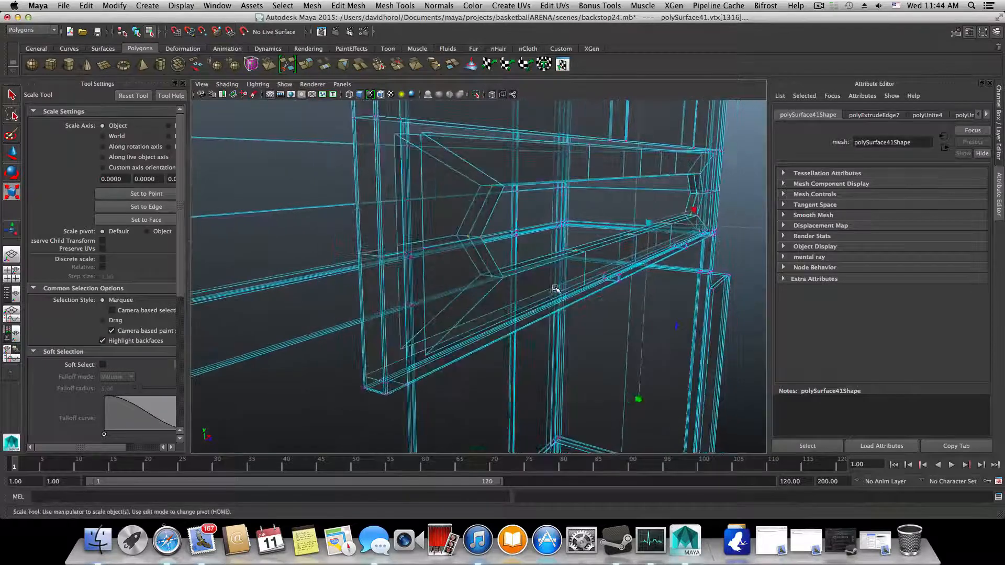
pyautogui.keyDown('alt'); pyautogui.moveTo(556, 287); pyautogui.dragTo(551, 305, button='right'); pyautogui.keyUp('alt')
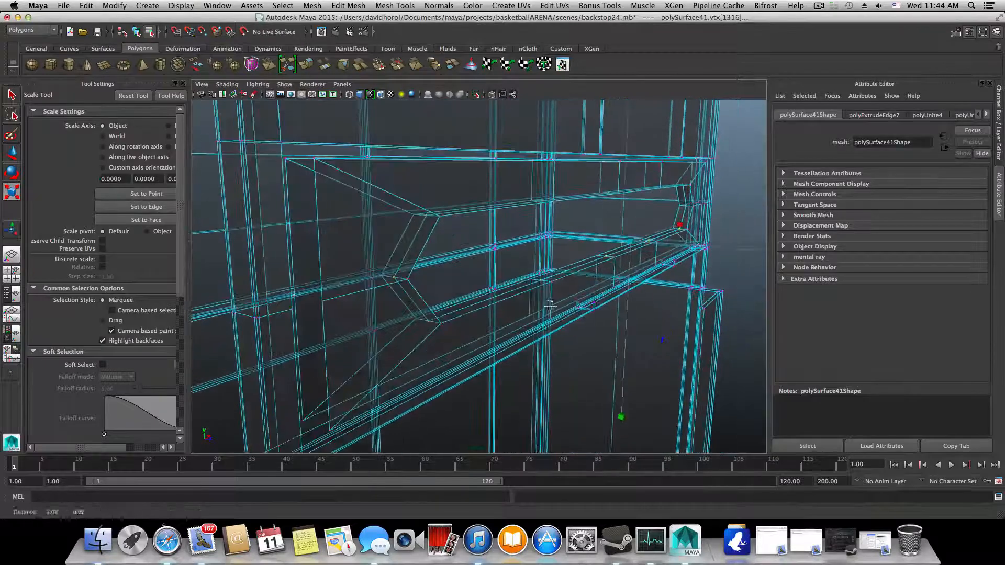
pyautogui.click(361, 4)
pyautogui.click(369, 25)
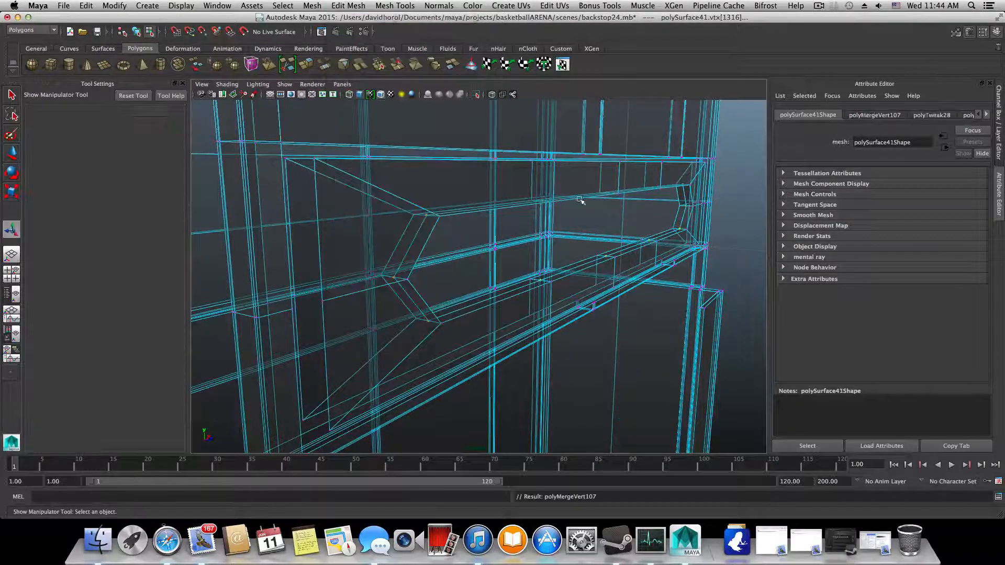
# Step: Return to object selection and turn off X-Ray shading
pyautogui.press('F8')
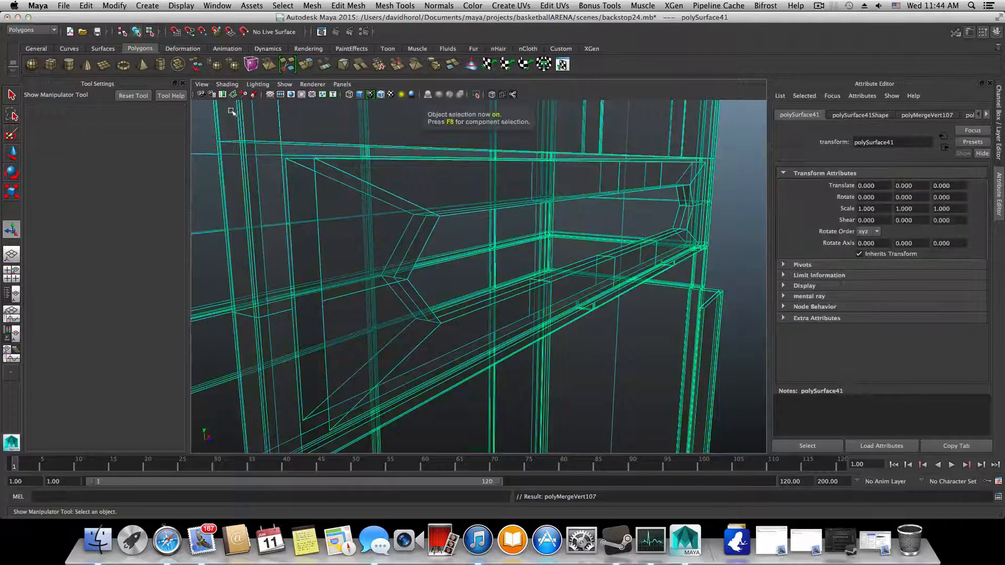
pyautogui.click(227, 85)
pyautogui.click(237, 190)
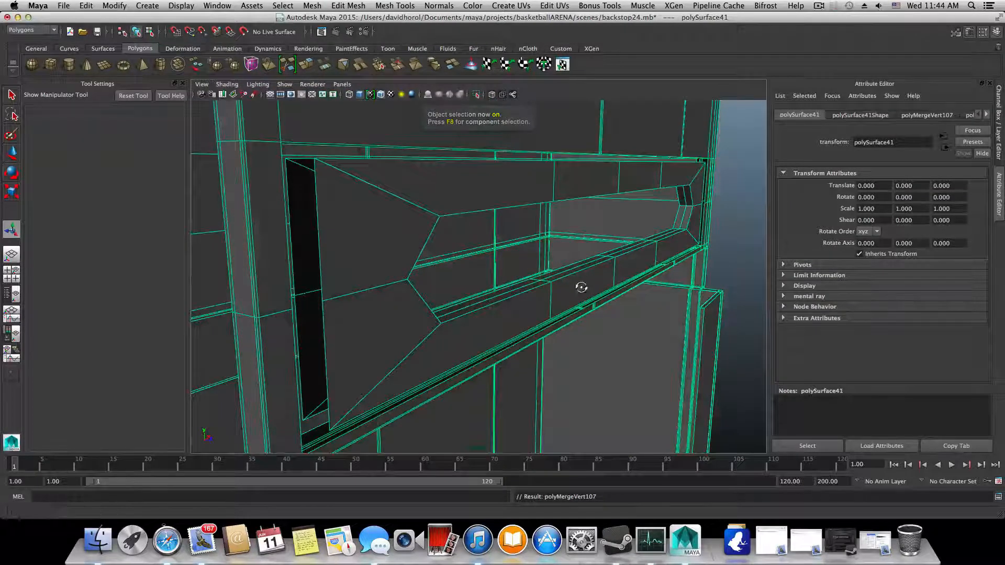
# Step: Test-move two vertices on the handhold's inner middle seam to check the merge, undoing the moves
pyautogui.keyDown('alt'); pyautogui.moveTo(581, 288); pyautogui.dragTo(568, 307); pyautogui.keyUp('alt')
pyautogui.moveTo(586, 316); pyautogui.dragTo(544, 306, button='right')
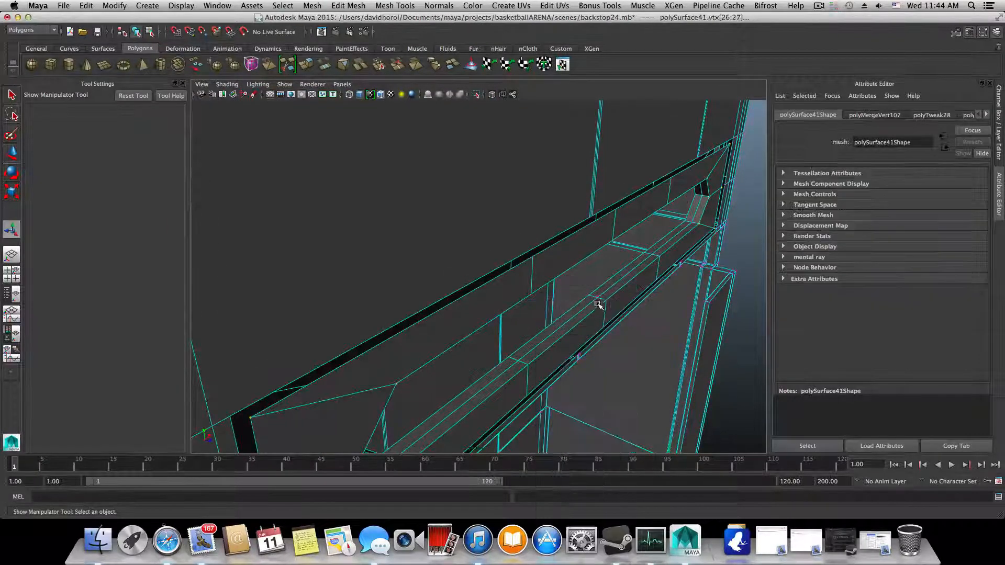
pyautogui.click(598, 303)
pyautogui.press('w')
pyautogui.moveTo(628, 309); pyautogui.dragTo(638, 313)
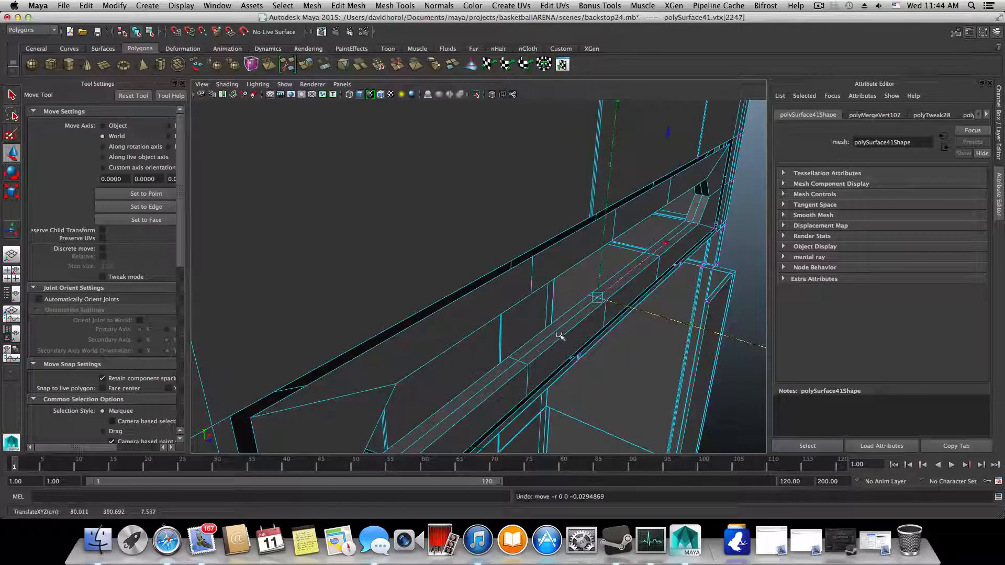
pyautogui.click(521, 361)
pyautogui.moveTo(568, 380); pyautogui.dragTo(609, 348)
# Step: Check the Merge Vertices threshold setting and inspect the handhold's surround, leaving the merge options unchanged
pyautogui.keyDown('alt'); pyautogui.moveTo(678, 280); pyautogui.dragTo(674, 140); pyautogui.keyUp('alt')
pyautogui.keyDown('alt'); pyautogui.moveTo(646, 203); pyautogui.dragTo(395, 278); pyautogui.keyUp('alt')
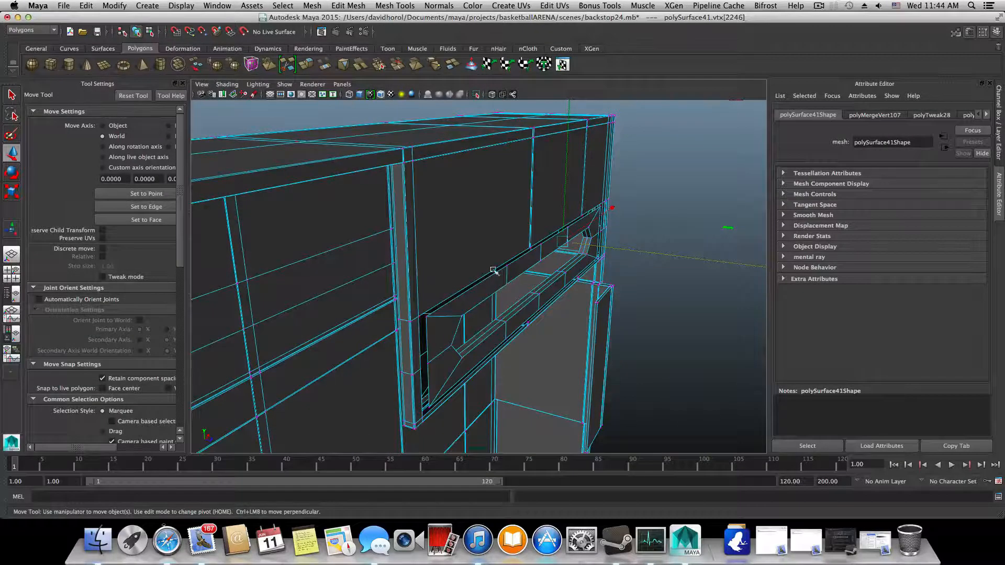
pyautogui.keyDown('alt'); pyautogui.moveTo(539, 302); pyautogui.dragTo(510, 306); pyautogui.keyUp('alt')
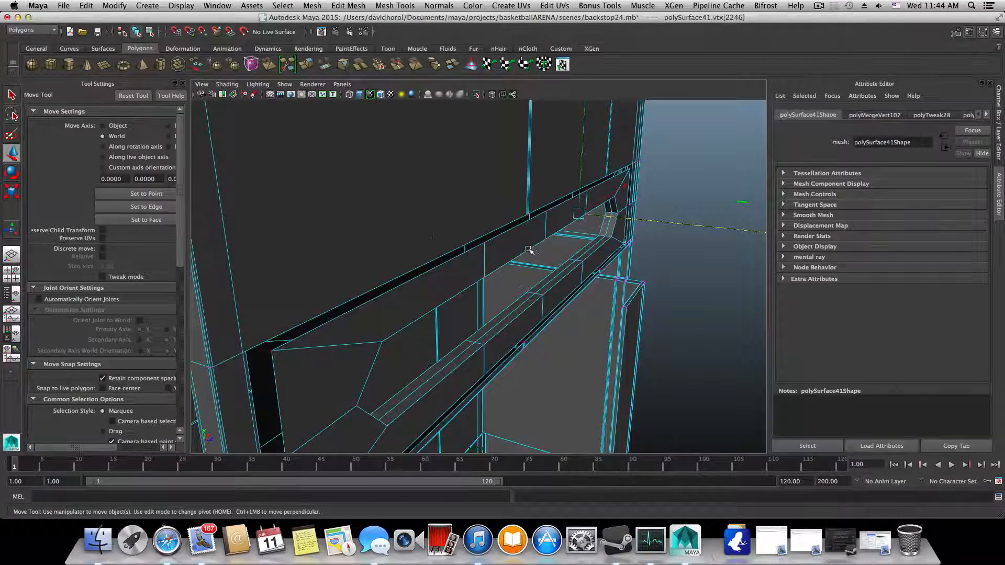
pyautogui.moveTo(541, 294)
pyautogui.keyDown('alt'); pyautogui.mouseDown()
pyautogui.moveTo(518, 314)
pyautogui.moveTo(486, 314)
pyautogui.moveTo(553, 281)
pyautogui.mouseUp(); pyautogui.keyUp('alt')
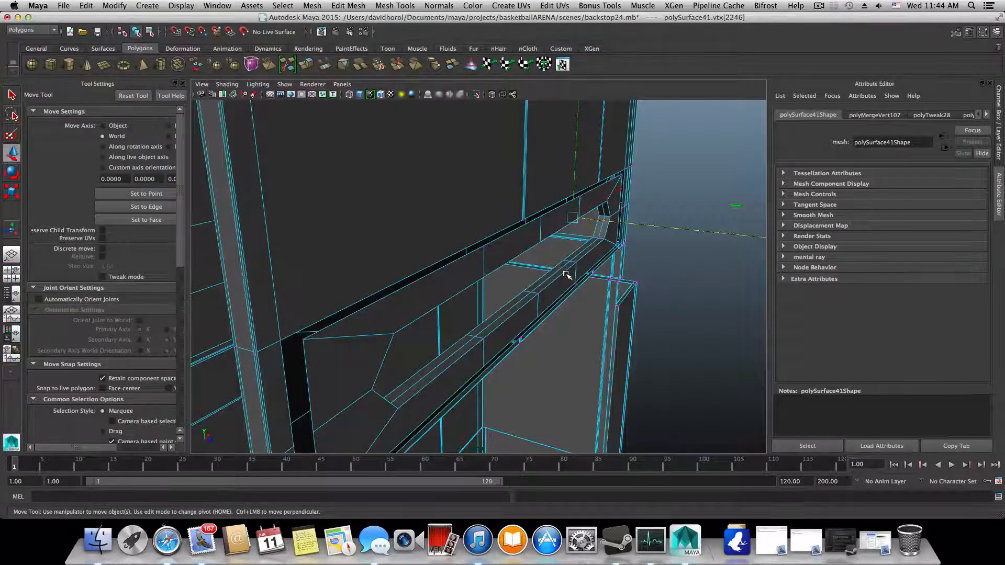
pyautogui.click(346, 5)
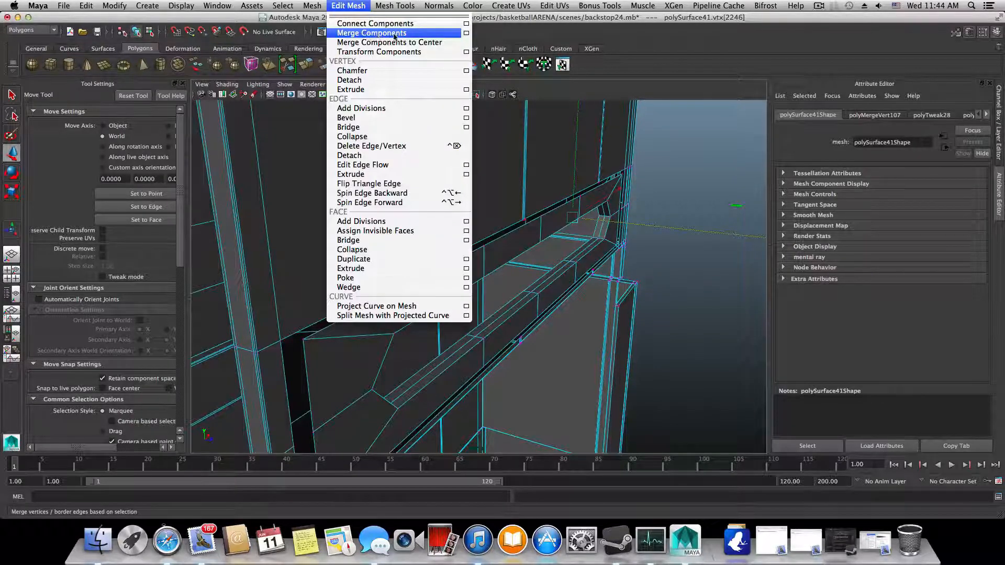
pyautogui.click(466, 32)
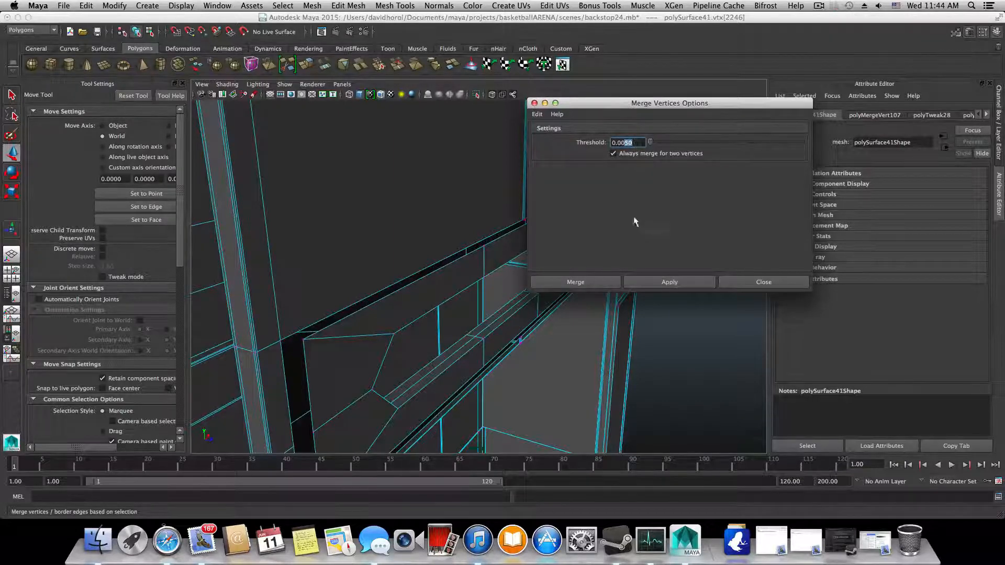
pyautogui.click(784, 284)
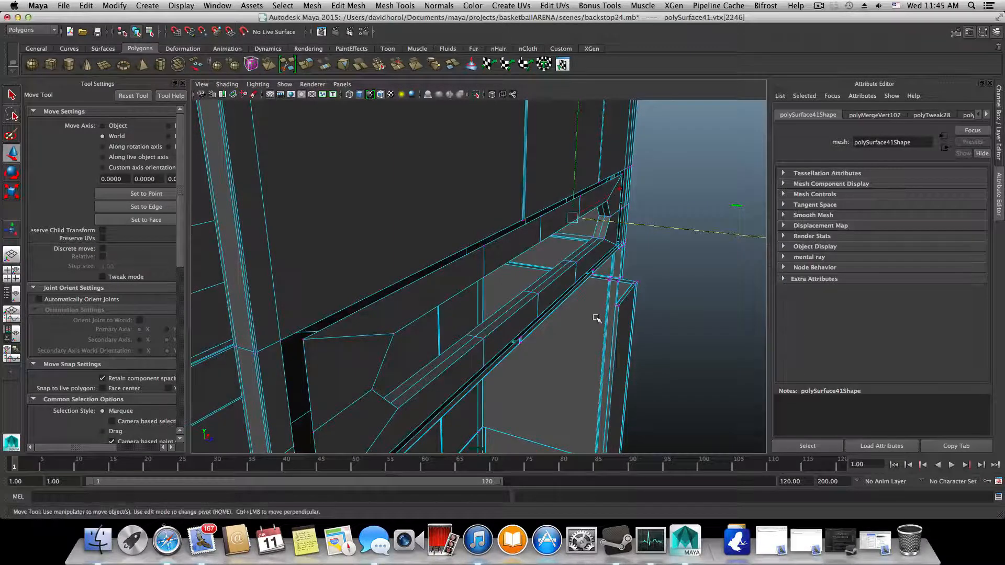
pyautogui.keyDown('alt'); pyautogui.moveTo(604, 313); pyautogui.dragTo(650, 325, button='right'); pyautogui.keyUp('alt')
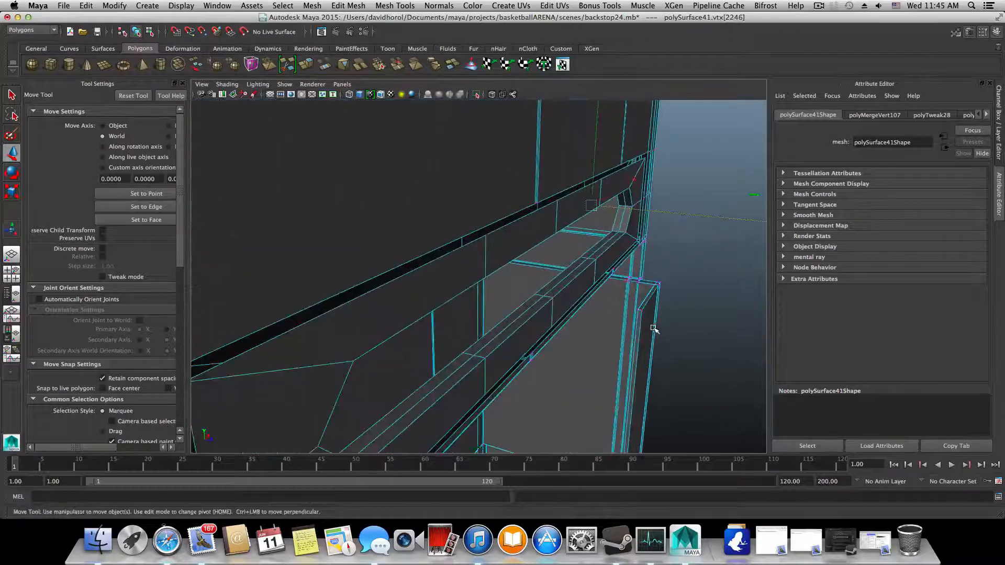
# Step: With the Merge Vertex Tool, merge the handhold's corner and middle vertices at its outer end onto the matching vertices of the backboard opening
pyautogui.press('F8')
pyautogui.keyDown('alt'); pyautogui.moveTo(487, 270); pyautogui.dragTo(419, 302); pyautogui.keyUp('alt')
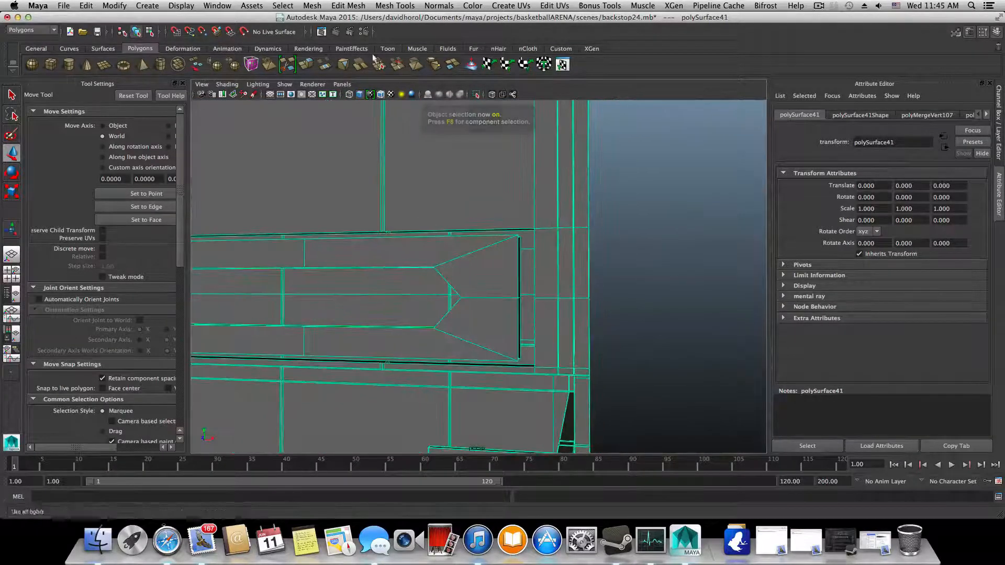
pyautogui.click(348, 5)
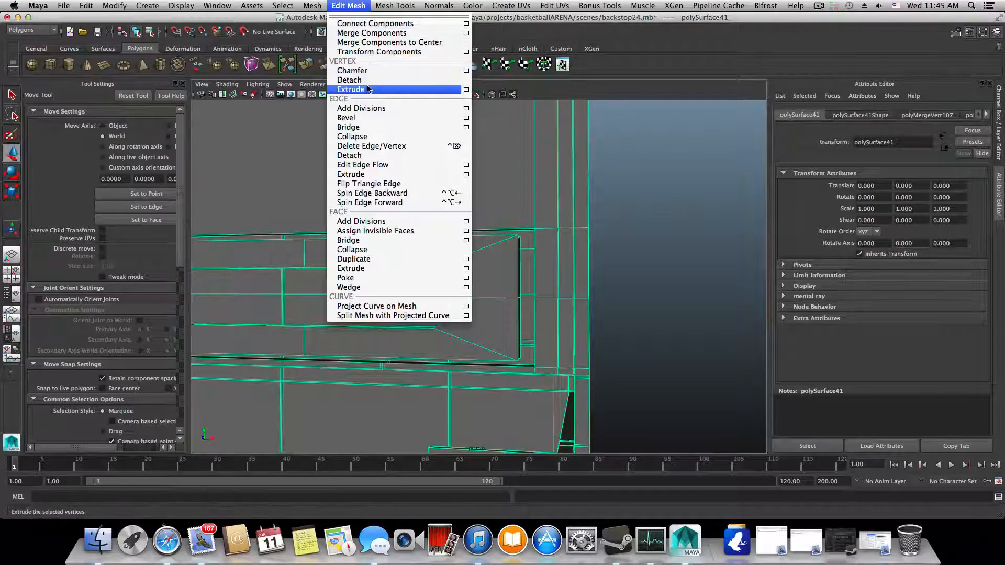
pyautogui.moveTo(394, 4)
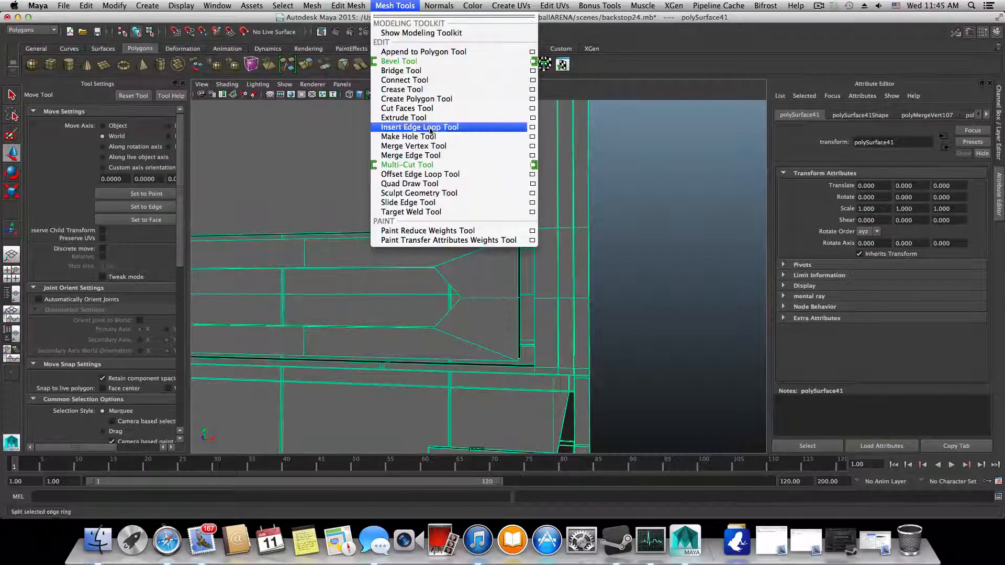
pyautogui.click(447, 147)
pyautogui.scroll(3, 489, 294)
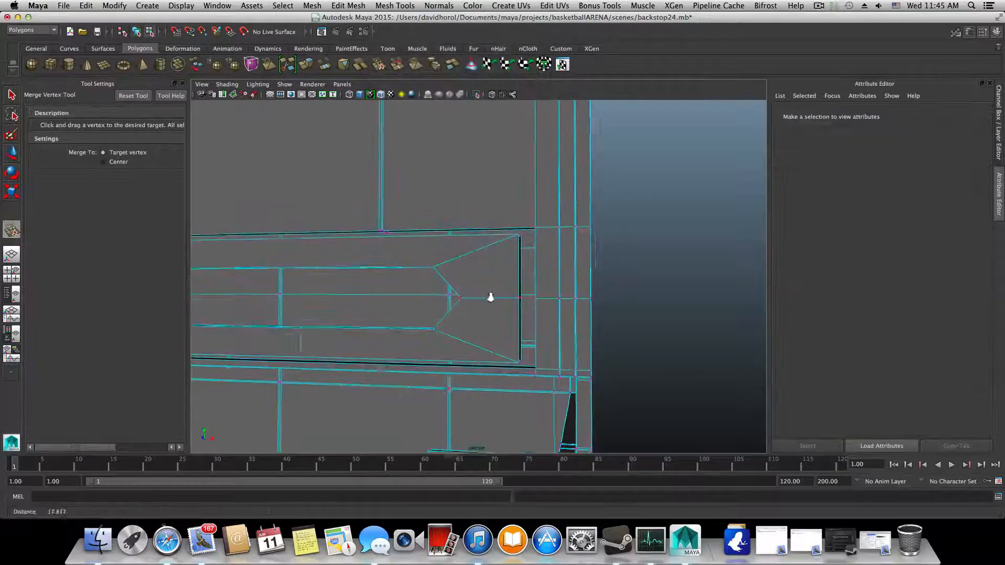
pyautogui.keyDown('alt'); pyautogui.moveTo(538, 326); pyautogui.dragTo(507, 309); pyautogui.keyUp('alt')
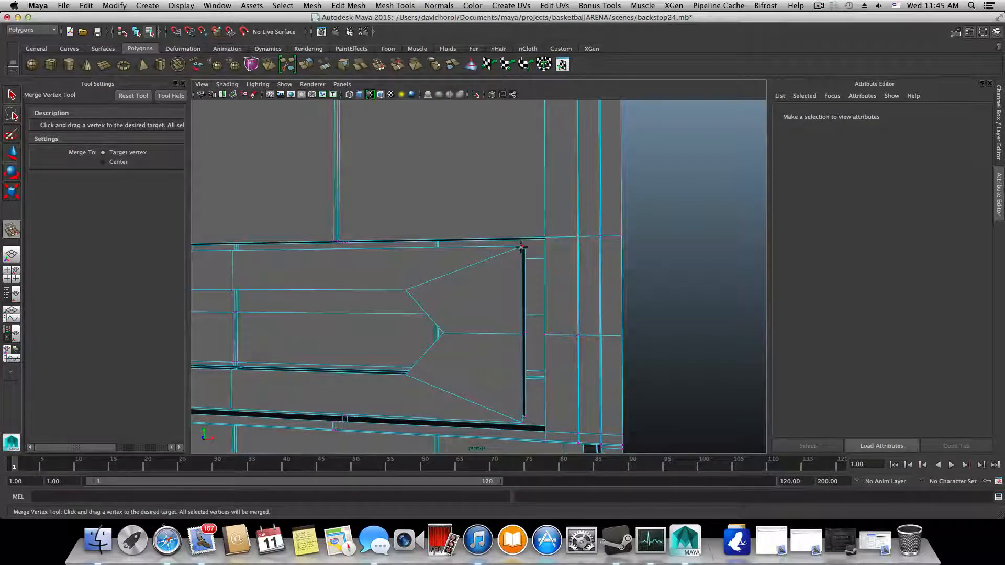
pyautogui.moveTo(523, 246); pyautogui.dragTo(544, 239)
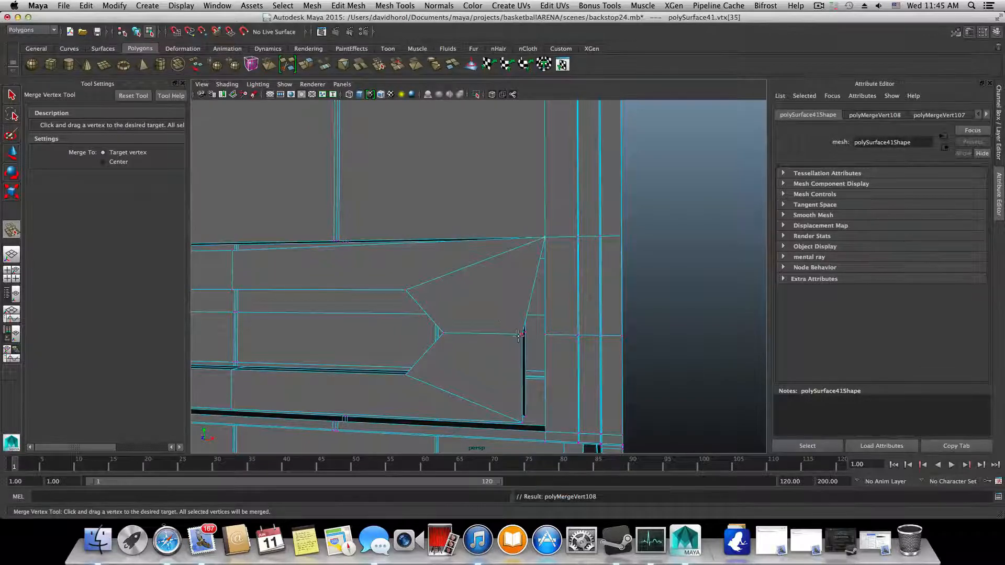
pyautogui.moveTo(524, 331); pyautogui.dragTo(523, 419)
pyautogui.keyDown('alt'); pyautogui.moveTo(523, 418); pyautogui.dragTo(509, 381, button='middle'); pyautogui.keyUp('alt')
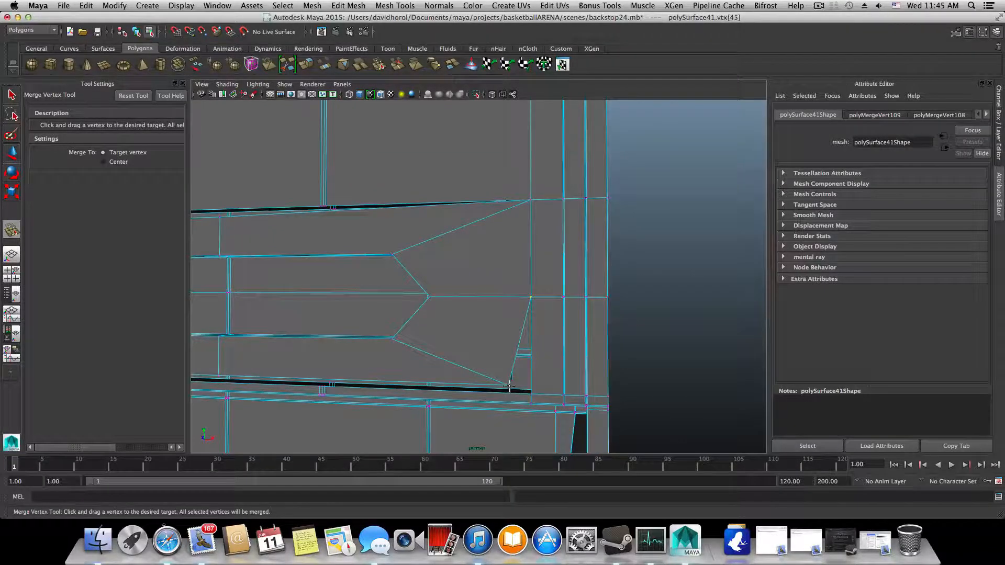
pyautogui.moveTo(510, 381); pyautogui.dragTo(530, 392)
# Step: Merge the corner and middle vertices at the opposite end of the same side onto the backboard opening, undoing mistargeted merges
pyautogui.keyDown('alt'); pyautogui.moveTo(529, 392); pyautogui.dragTo(573, 336, button='right'); pyautogui.keyUp('alt')
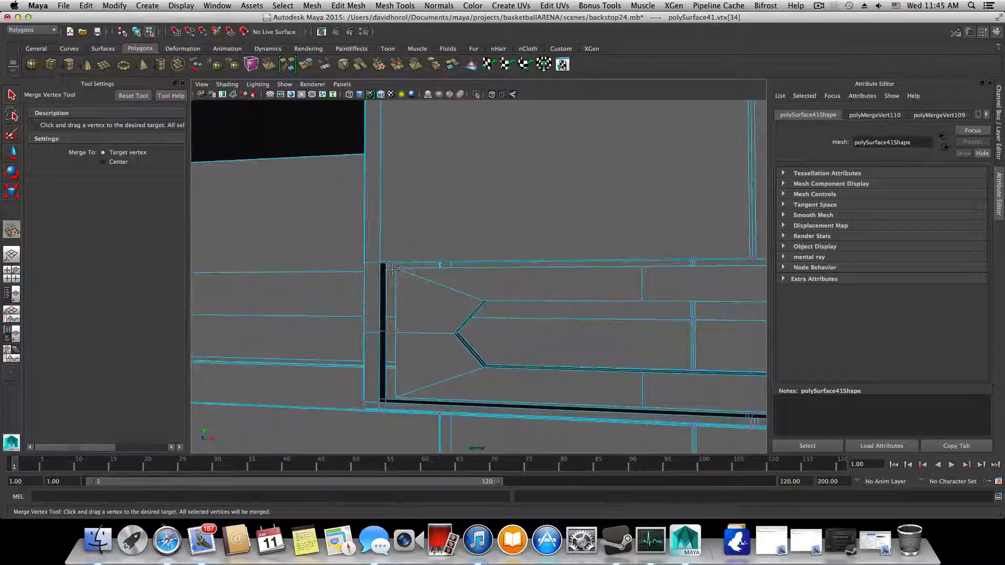
pyautogui.moveTo(396, 269); pyautogui.dragTo(380, 263)
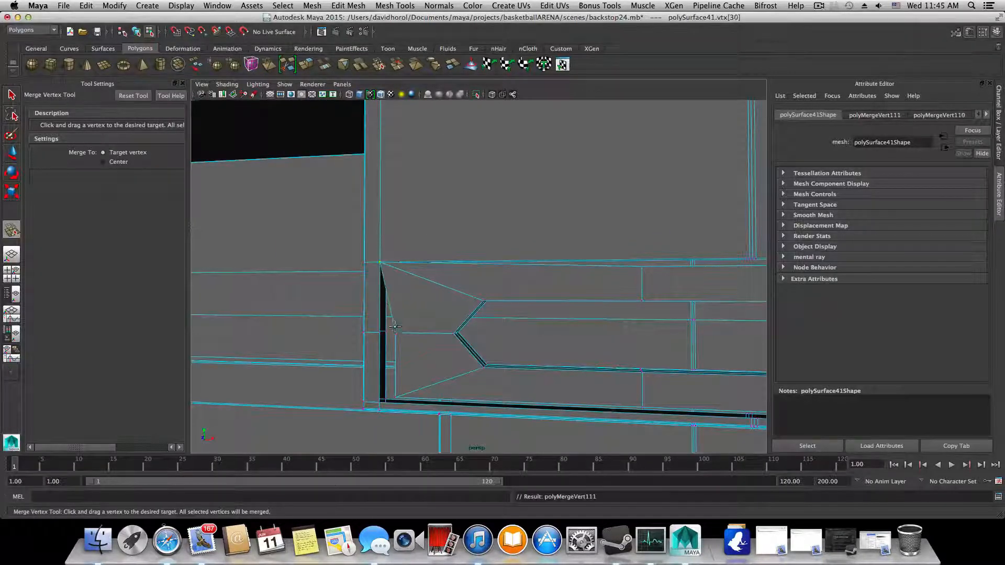
pyautogui.moveTo(373, 332); pyautogui.dragTo(379, 332)
pyautogui.moveTo(394, 396); pyautogui.dragTo(398, 390)
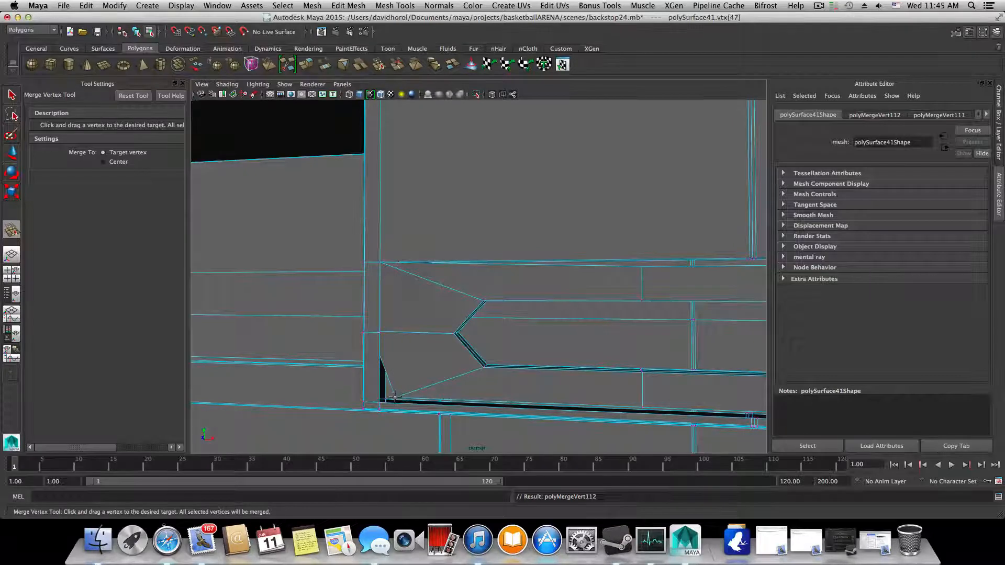
pyautogui.press('z')
pyautogui.moveTo(386, 332); pyautogui.dragTo(380, 333)
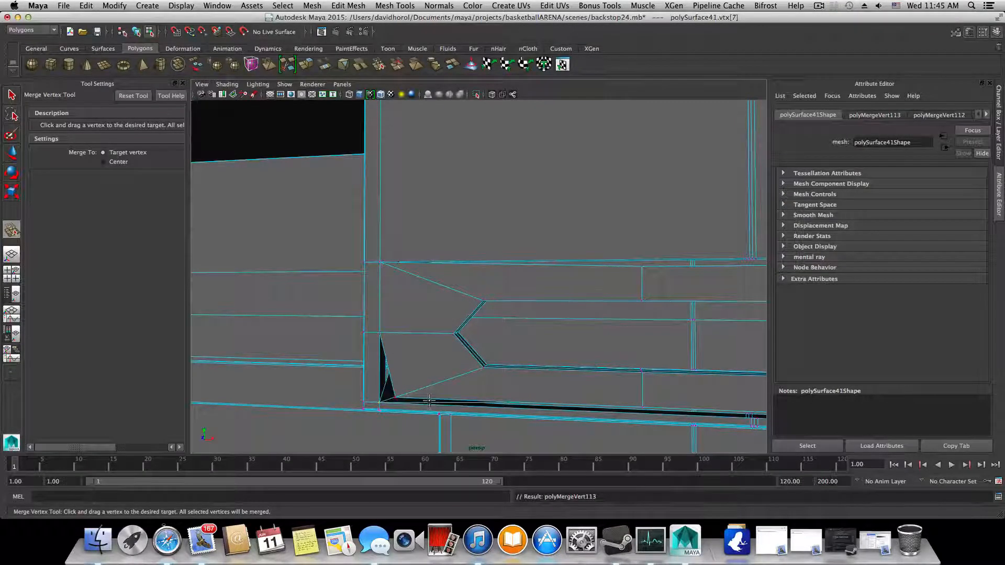
pyautogui.press('z')
pyautogui.moveTo(397, 397); pyautogui.dragTo(600, 403)
# Step: On the backboard's reverse side, merge the corner and middle vertices at one end of the handhold onto the opening's edge
pyautogui.keyDown('alt'); pyautogui.moveTo(601, 403); pyautogui.dragTo(482, 246, button='right'); pyautogui.keyUp('alt')
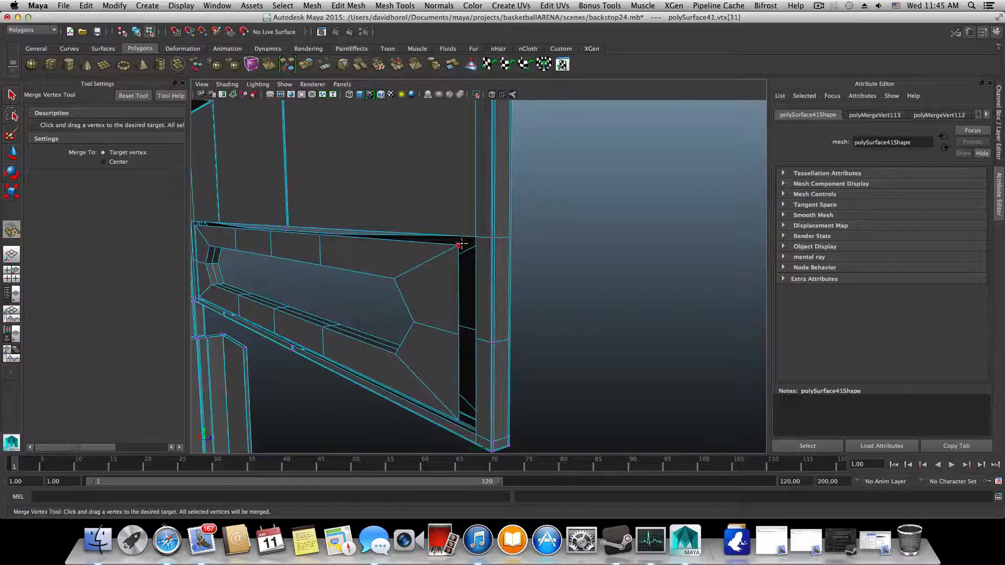
pyautogui.moveTo(471, 240); pyautogui.dragTo(474, 237)
pyautogui.moveTo(458, 333); pyautogui.dragTo(461, 421)
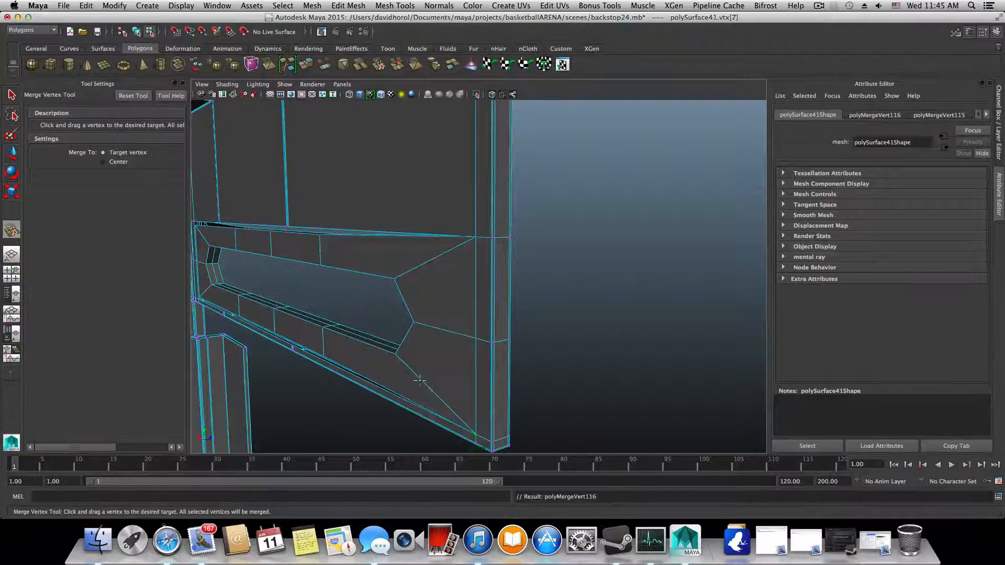
# Step: Merge the corner and middle vertices at the remaining end of the reverse-side handhold onto the opening's edge
pyautogui.keyDown('alt'); pyautogui.moveTo(461, 421); pyautogui.dragTo(419, 335, button='right'); pyautogui.keyUp('alt')
pyautogui.moveTo(288, 253); pyautogui.dragTo(286, 250)
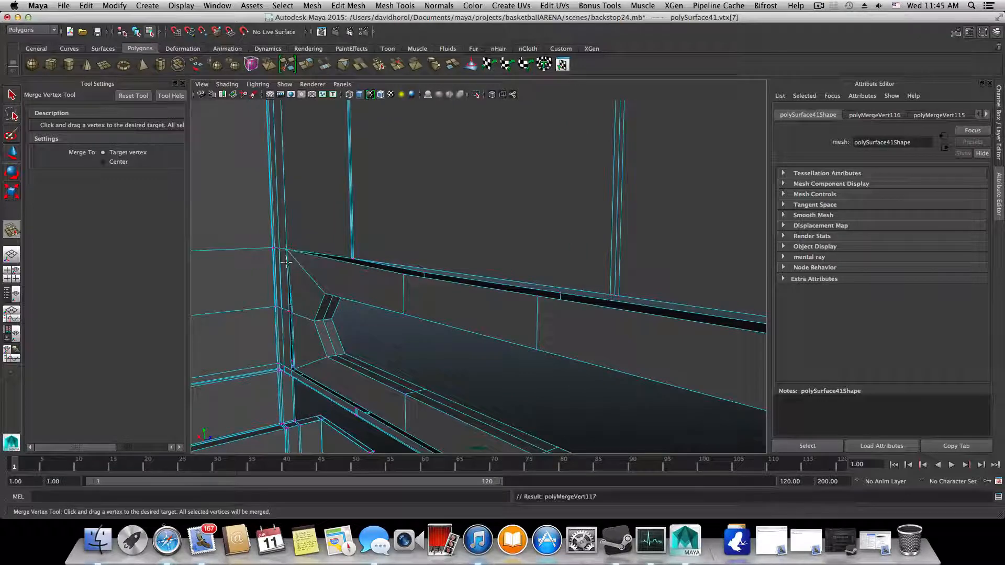
pyautogui.moveTo(289, 312); pyautogui.dragTo(294, 365)
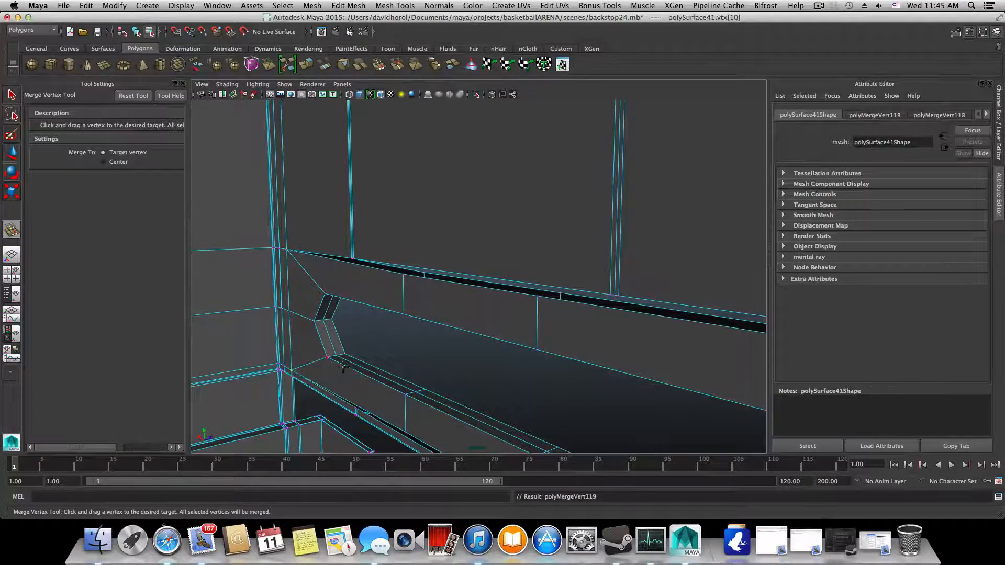
# Step: Leave the Merge Vertex Tool and activate the Move tool for the vertices along the handhold's upper long edge
pyautogui.keyDown('alt'); pyautogui.moveTo(367, 367); pyautogui.dragTo(317, 293, button='middle'); pyautogui.keyUp('alt')
pyautogui.keyDown('alt'); pyautogui.moveTo(576, 375); pyautogui.dragTo(451, 323, button='middle'); pyautogui.keyUp('alt')
pyautogui.keyDown('alt'); pyautogui.moveTo(555, 327); pyautogui.dragTo(487, 307, button='middle'); pyautogui.keyUp('alt')
pyautogui.keyDown('alt'); pyautogui.moveTo(486, 307); pyautogui.dragTo(544, 326); pyautogui.keyUp('alt')
pyautogui.keyDown('alt'); pyautogui.moveTo(471, 320); pyautogui.dragTo(331, 307, button='right'); pyautogui.keyUp('alt')
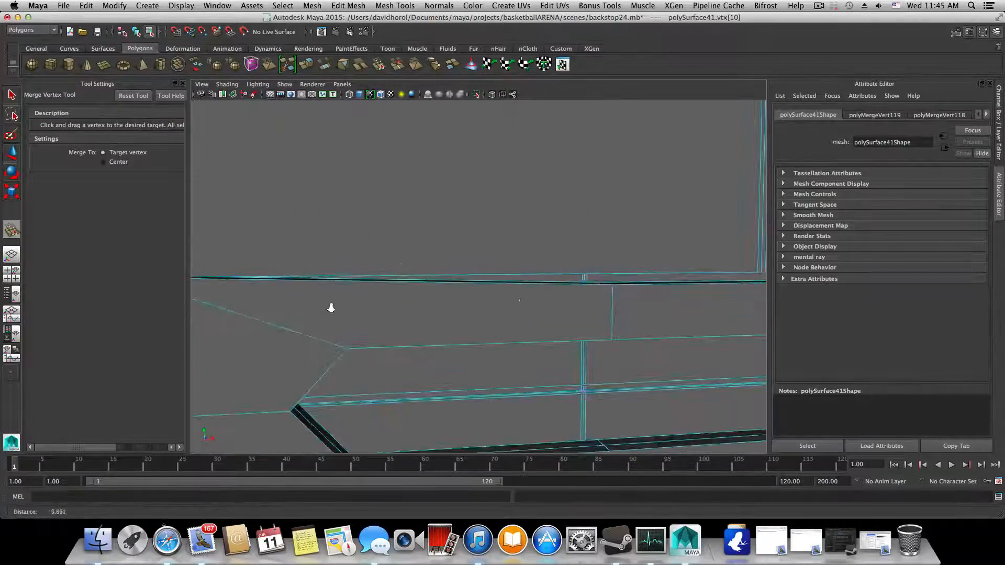
pyautogui.keyDown('alt'); pyautogui.moveTo(445, 308); pyautogui.dragTo(335, 309, button='right'); pyautogui.keyUp('alt')
pyautogui.keyDown('alt'); pyautogui.moveTo(397, 314); pyautogui.dragTo(366, 308); pyautogui.keyUp('alt')
pyautogui.keyDown('alt'); pyautogui.moveTo(533, 317); pyautogui.dragTo(365, 301, button='middle'); pyautogui.keyUp('alt')
pyautogui.keyDown('alt'); pyautogui.moveTo(365, 301); pyautogui.dragTo(375, 307); pyautogui.keyUp('alt')
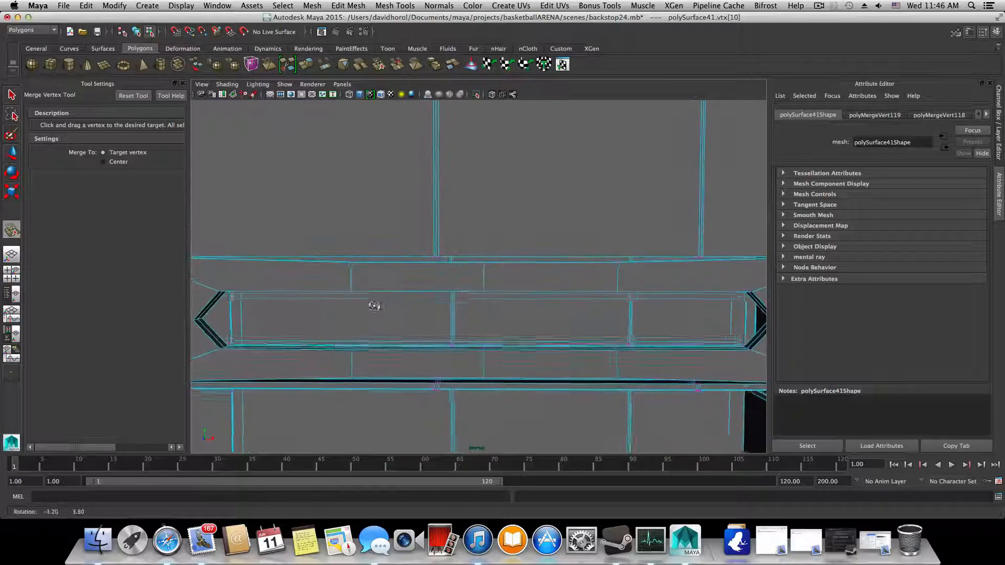
pyautogui.keyDown('alt'); pyautogui.moveTo(374, 307); pyautogui.dragTo(471, 322, button='right'); pyautogui.keyUp('alt')
pyautogui.keyDown('alt'); pyautogui.moveTo(470, 322); pyautogui.dragTo(529, 338, button='middle'); pyautogui.keyUp('alt')
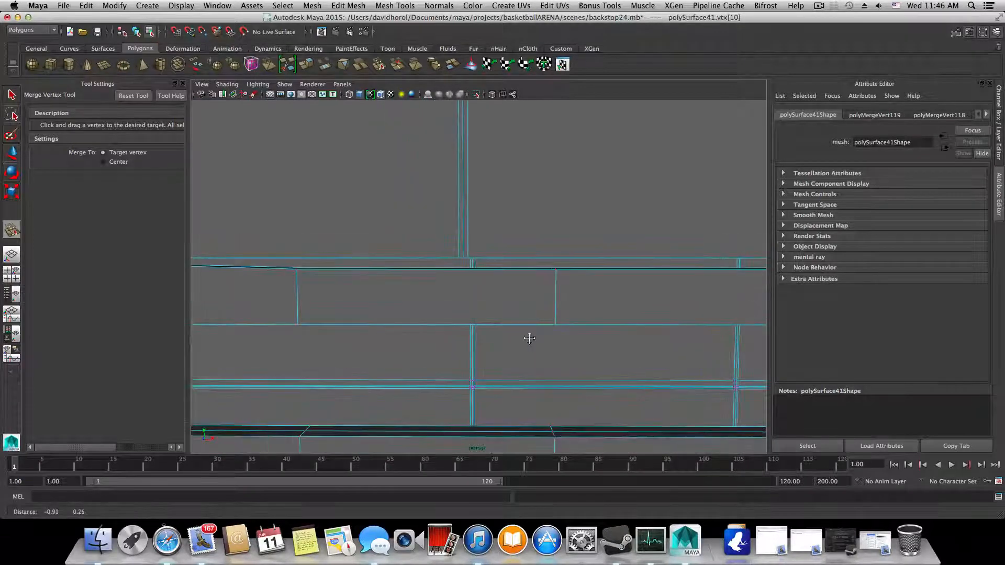
pyautogui.keyDown('alt'); pyautogui.moveTo(518, 316); pyautogui.dragTo(512, 314); pyautogui.keyUp('alt')
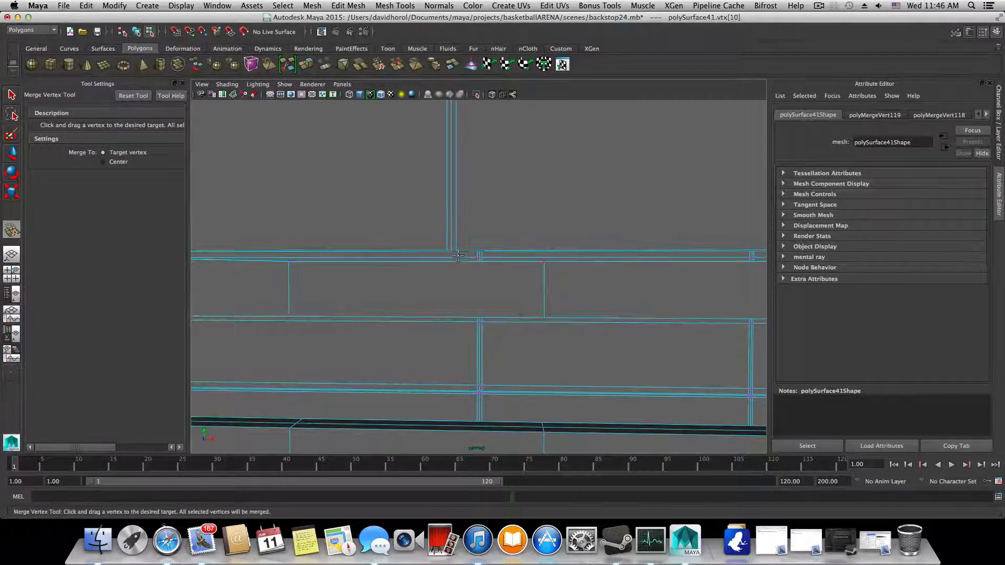
pyautogui.keyDown('alt'); pyautogui.moveTo(484, 271); pyautogui.dragTo(544, 278); pyautogui.keyUp('alt')
pyautogui.rightClick(602, 274)
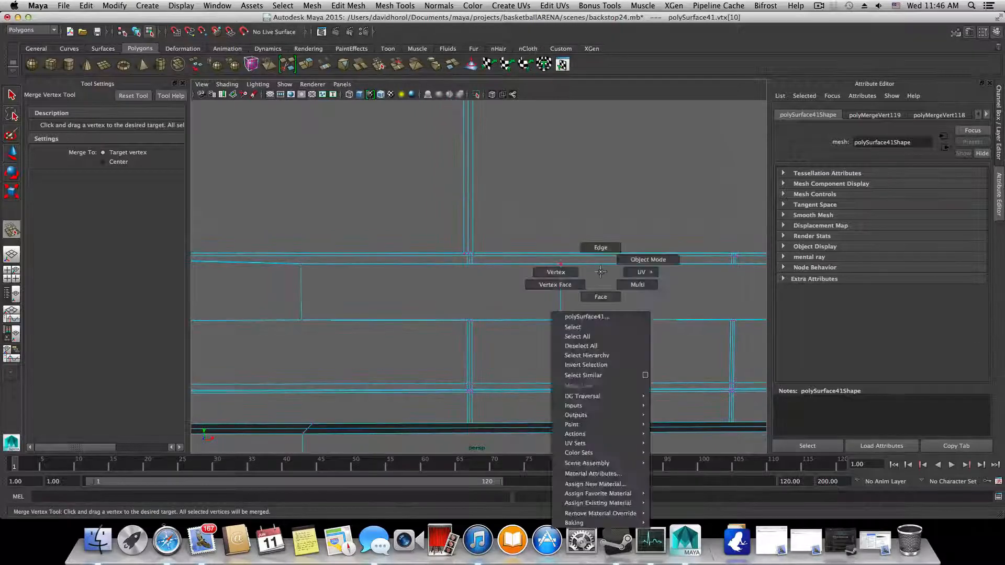
pyautogui.press('w')
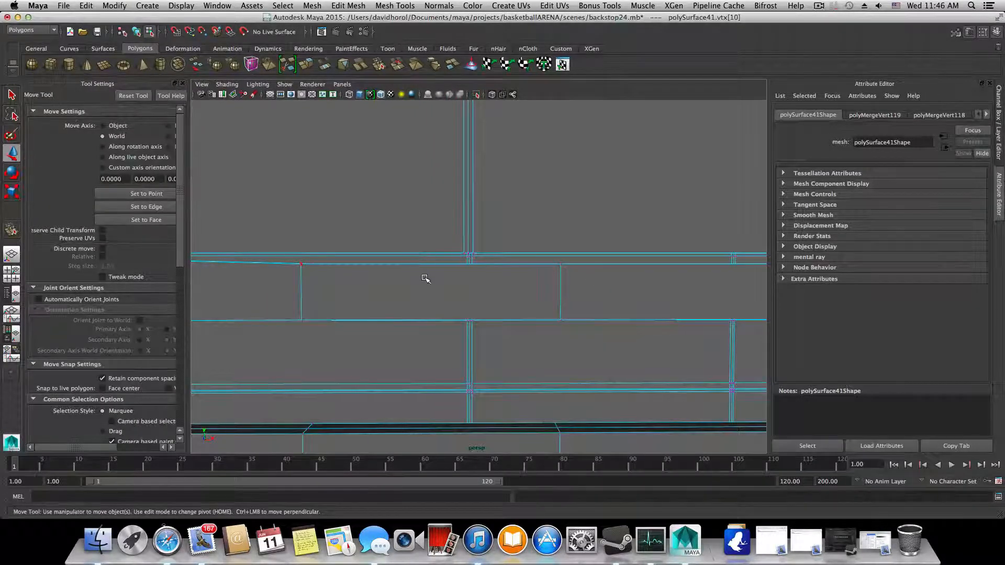
# Step: Select the three vertices along the upper edge of the panels above the slot and raise them onto the horizontal seam line
pyautogui.moveTo(425, 278); pyautogui.dragTo(378, 276, button='right')
pyautogui.keyDown('alt'); pyautogui.moveTo(293, 260); pyautogui.dragTo(330, 289); pyautogui.keyUp('alt')
pyautogui.click(330, 285)
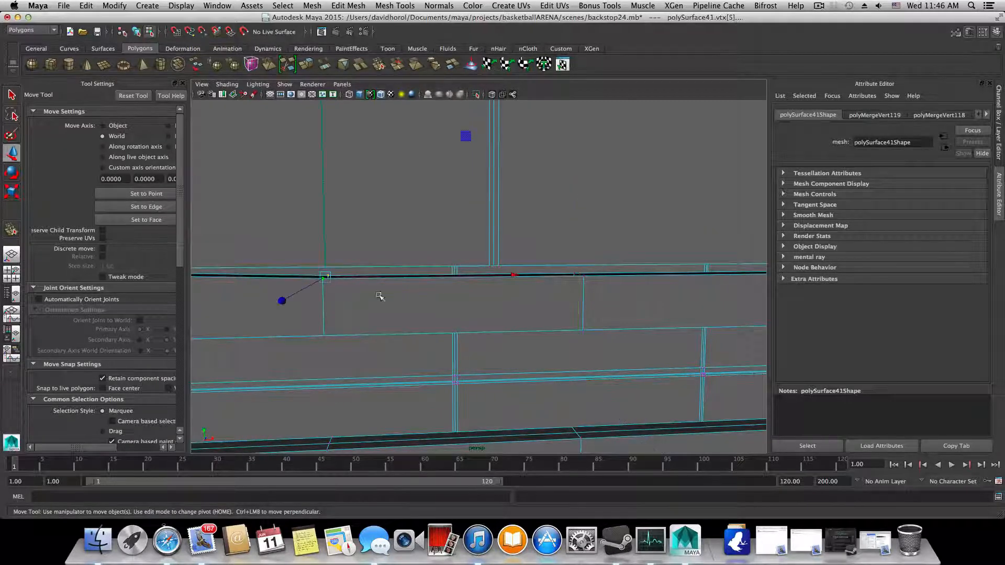
pyautogui.keyDown('alt'); pyautogui.moveTo(431, 301); pyautogui.dragTo(267, 290); pyautogui.keyUp('alt')
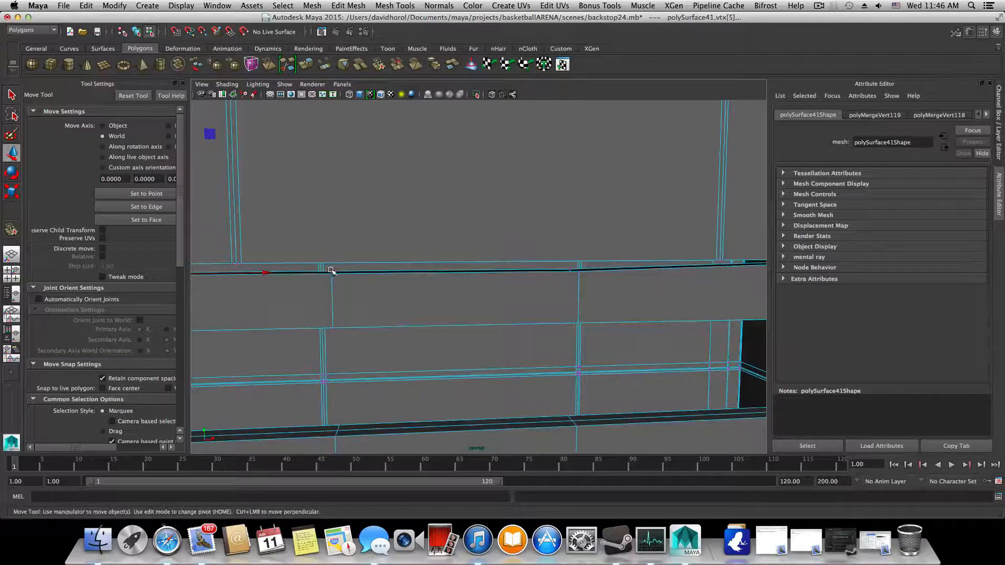
pyautogui.moveTo(331, 270); pyautogui.dragTo(343, 281)
pyautogui.keyDown('alt'); pyautogui.moveTo(579, 284); pyautogui.dragTo(448, 287); pyautogui.keyUp('alt')
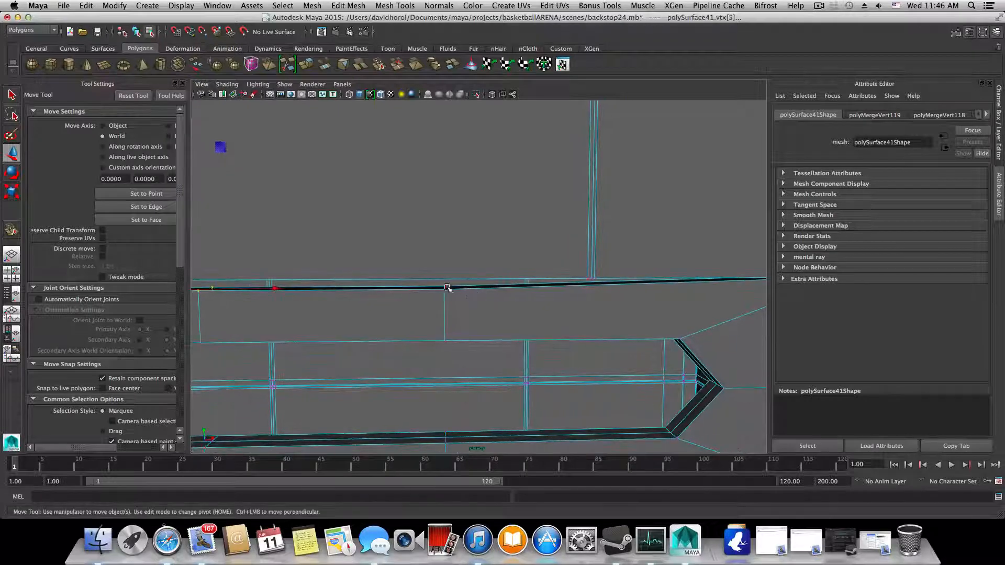
pyautogui.keyDown('shift'); pyautogui.click(443, 291); pyautogui.keyUp('shift')
pyautogui.scroll(-3, 453, 298)
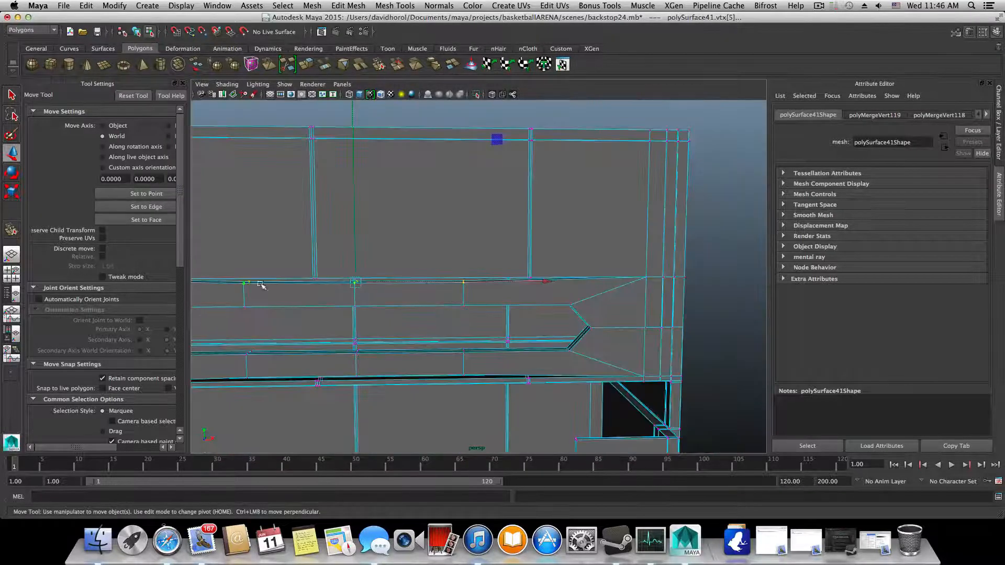
pyautogui.keyDown('alt'); pyautogui.moveTo(393, 303); pyautogui.dragTo(414, 304); pyautogui.keyUp('alt')
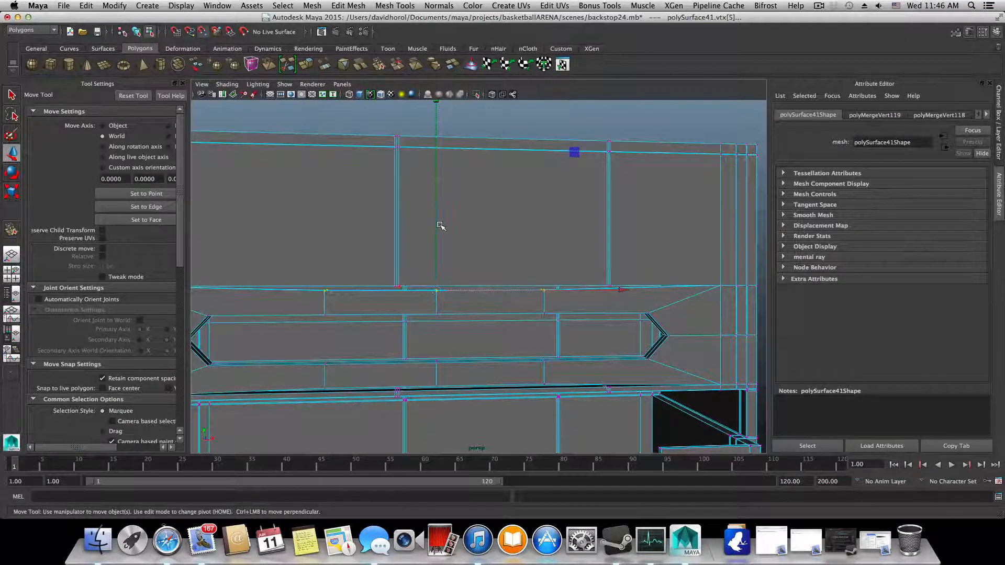
pyautogui.moveTo(440, 225); pyautogui.dragTo(431, 259)
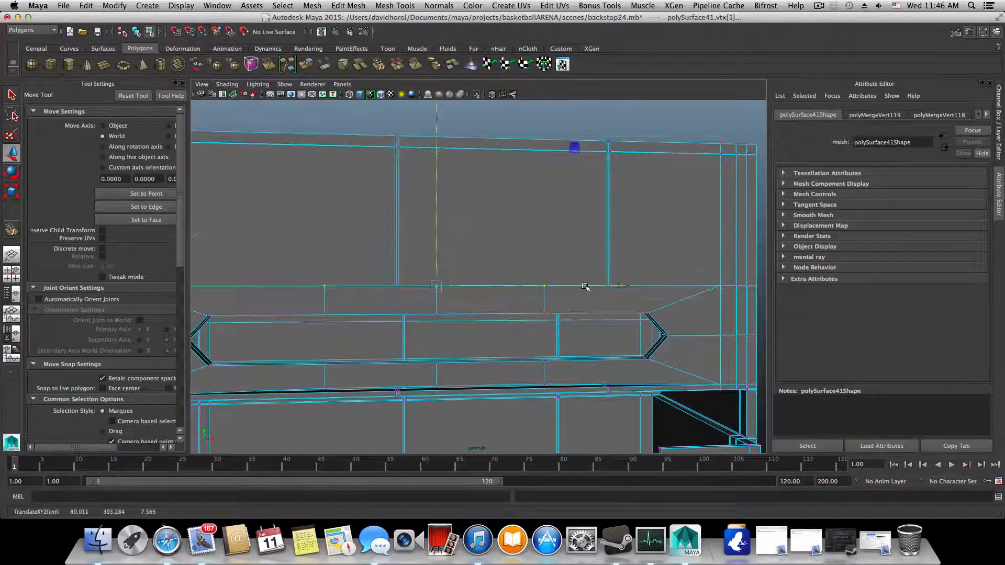
pyautogui.keyDown('alt'); pyautogui.moveTo(553, 291); pyautogui.dragTo(543, 295); pyautogui.keyUp('alt')
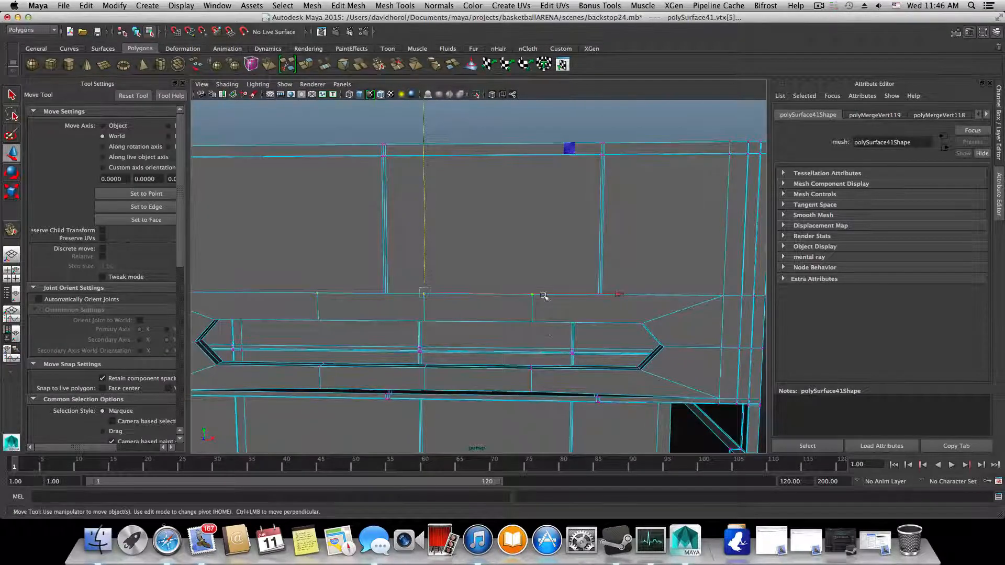
# Step: Select the three vertices along the lower edge of the panels beneath the pointed slot
pyautogui.keyDown('alt'); pyautogui.moveTo(545, 330); pyautogui.dragTo(569, 284); pyautogui.keyUp('alt')
pyautogui.keyDown('alt'); pyautogui.moveTo(482, 283); pyautogui.dragTo(543, 283, button='middle'); pyautogui.keyUp('alt')
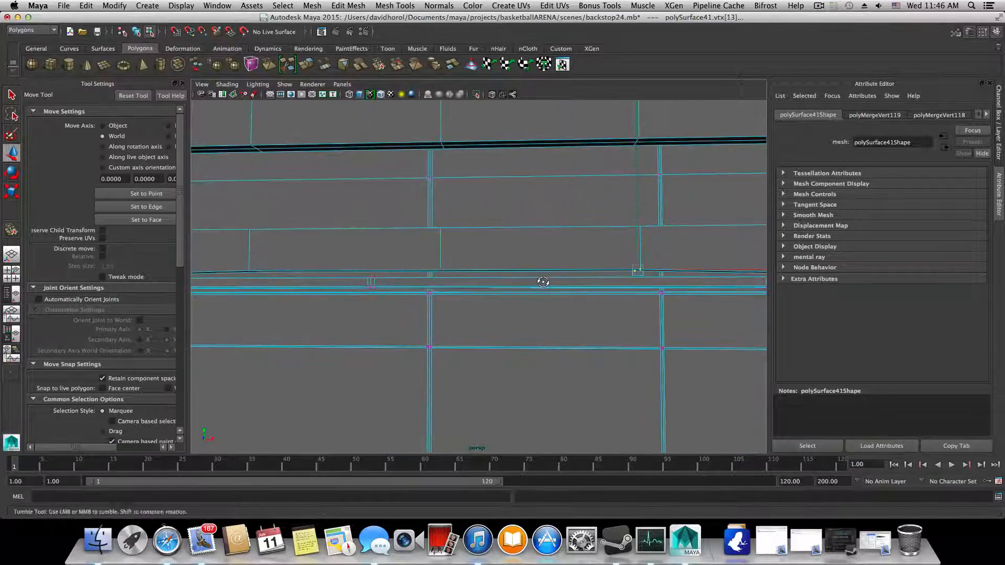
pyautogui.keyDown('alt'); pyautogui.moveTo(447, 276); pyautogui.dragTo(565, 287, button='middle'); pyautogui.keyUp('alt')
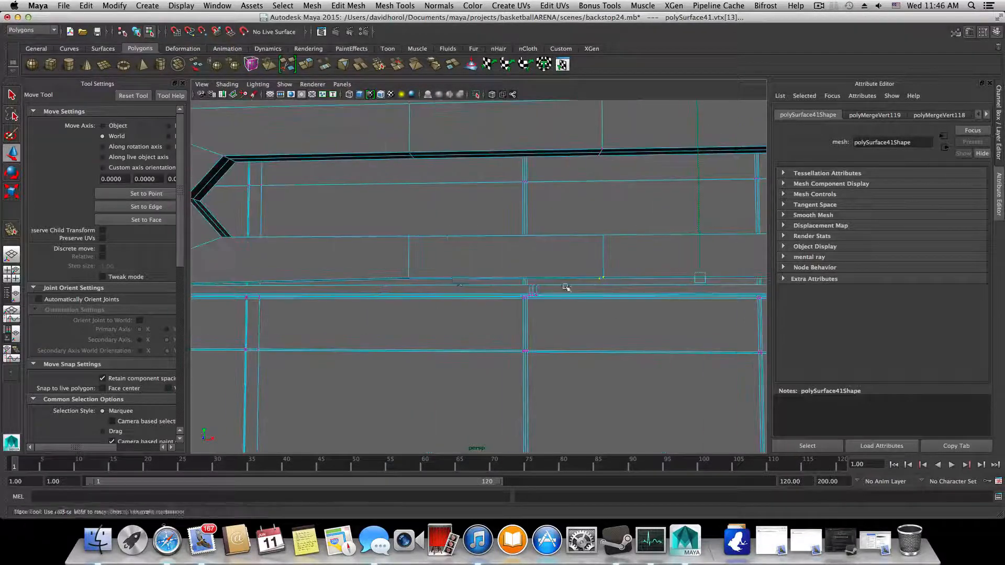
pyautogui.keyDown('shift'); pyautogui.click(415, 284); pyautogui.keyUp('shift')
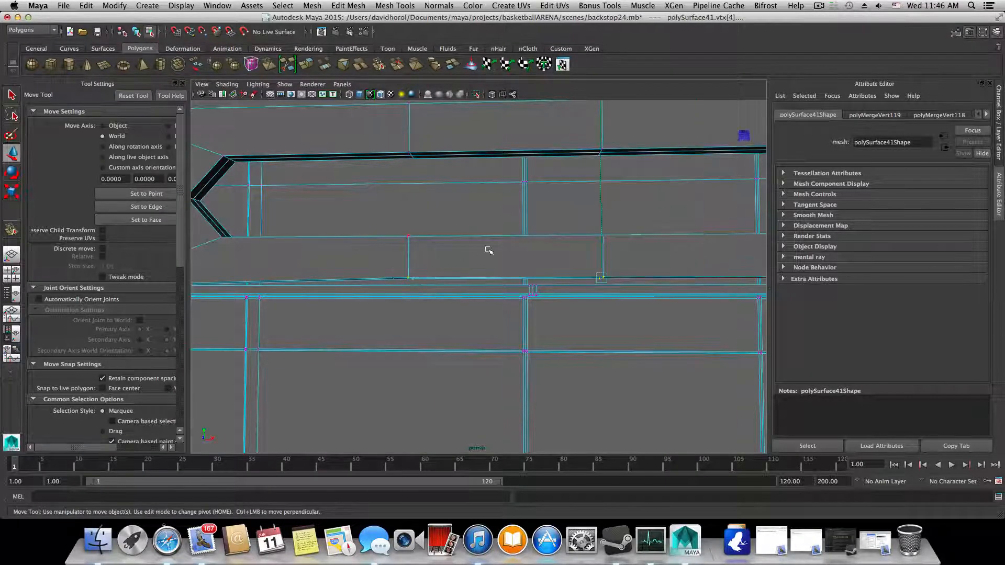
pyautogui.moveTo(606, 225); pyautogui.dragTo(522, 314)
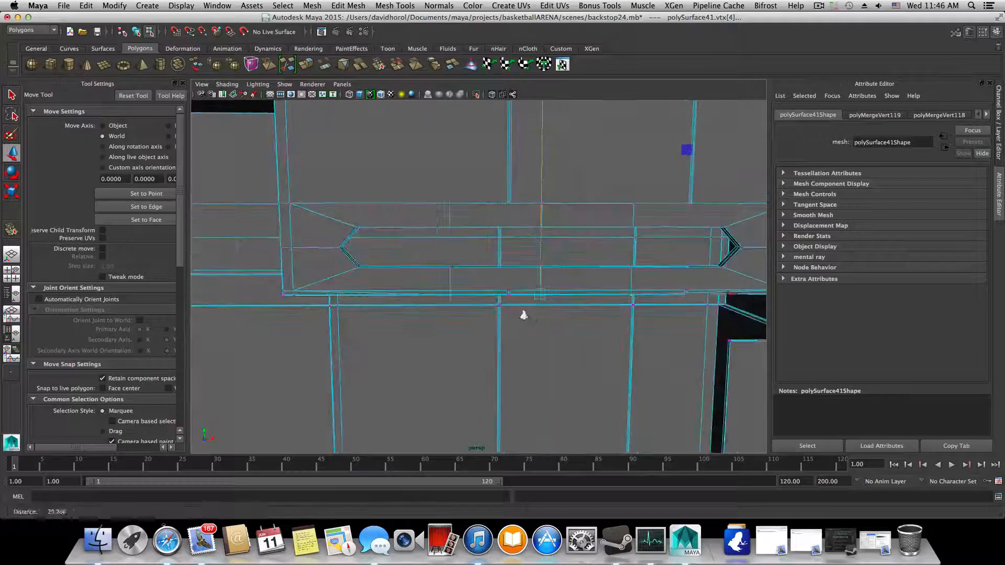
pyautogui.keyDown('alt'); pyautogui.moveTo(523, 314); pyautogui.dragTo(628, 261, button='right'); pyautogui.keyUp('alt')
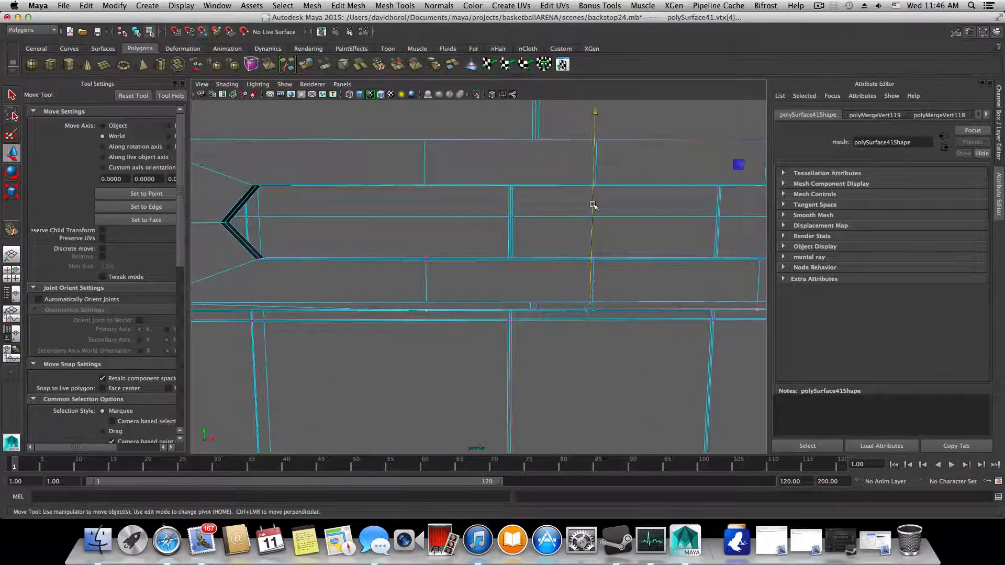
pyautogui.moveTo(593, 206); pyautogui.dragTo(588, 248)
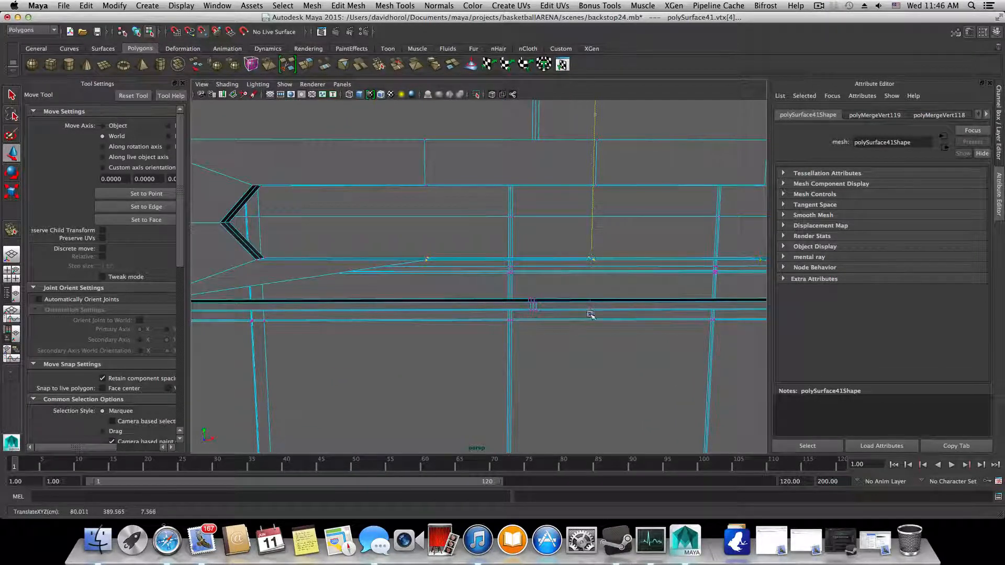
pyautogui.moveTo(590, 315); pyautogui.dragTo(592, 317)
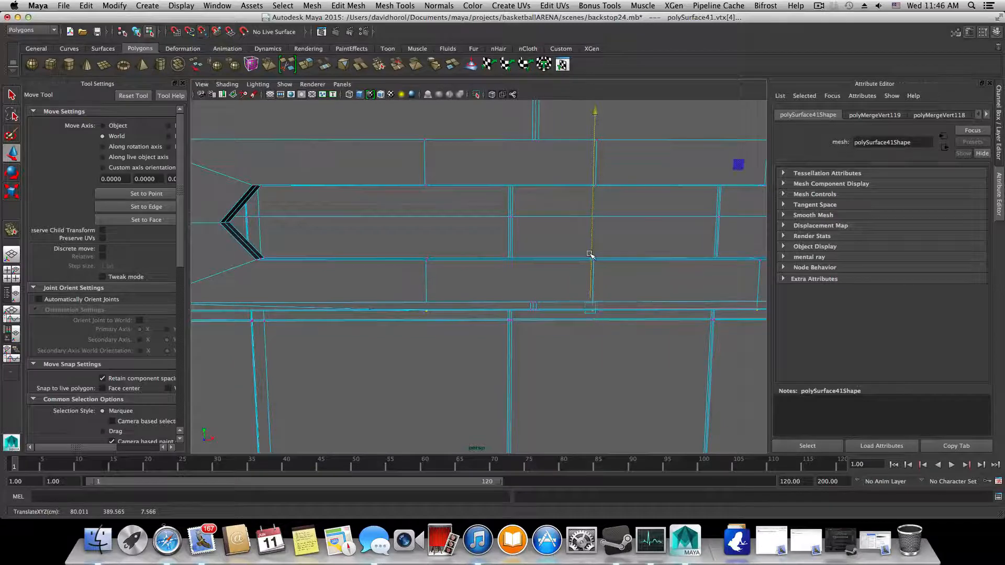
pyautogui.moveTo(590, 254); pyautogui.dragTo(588, 259)
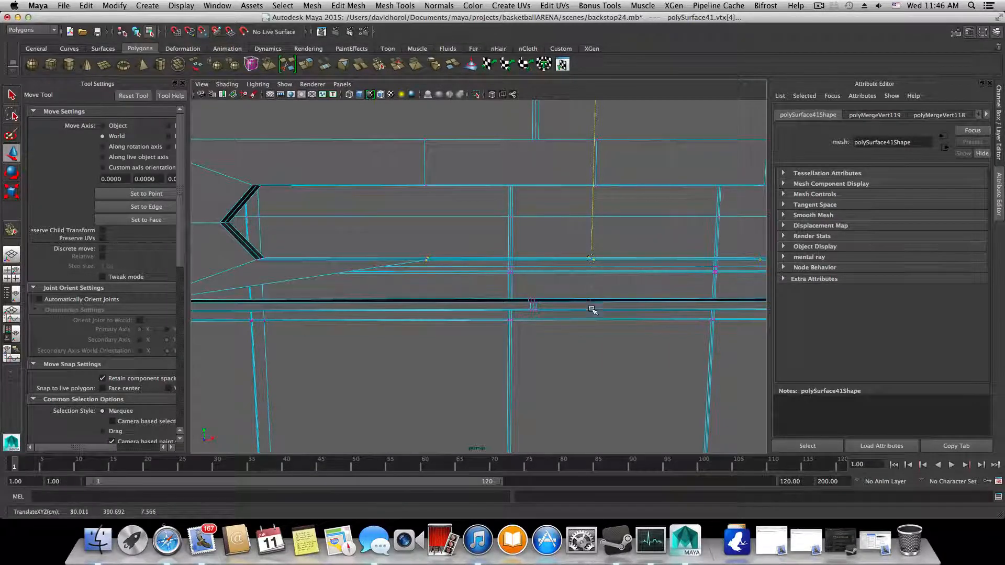
pyautogui.hotkey('ctrl', 'z')
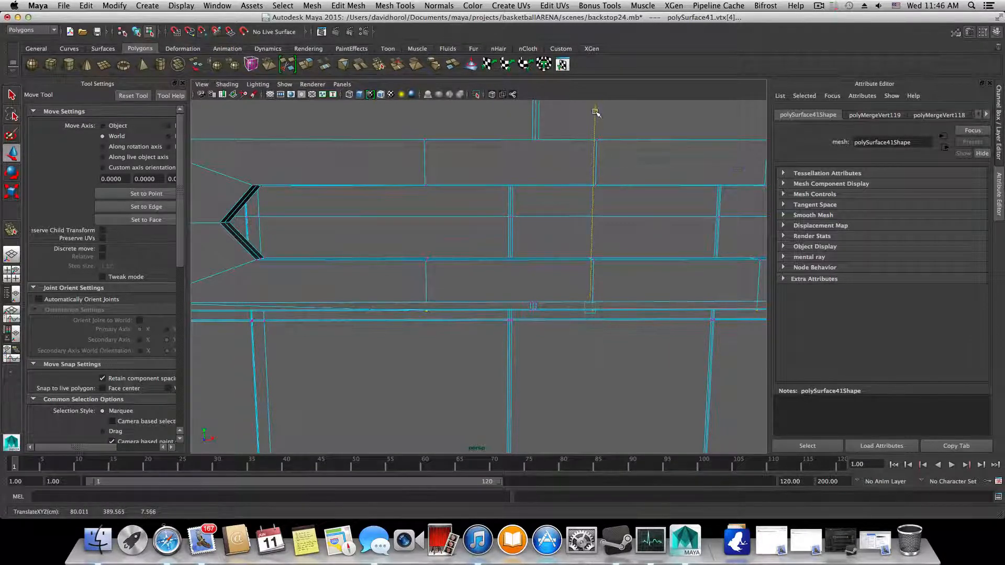
# Step: Raise the selected vertices beneath the slot slightly to line up with the horizontal seam, and return to object selection
pyautogui.moveTo(595, 111); pyautogui.dragTo(595, 104)
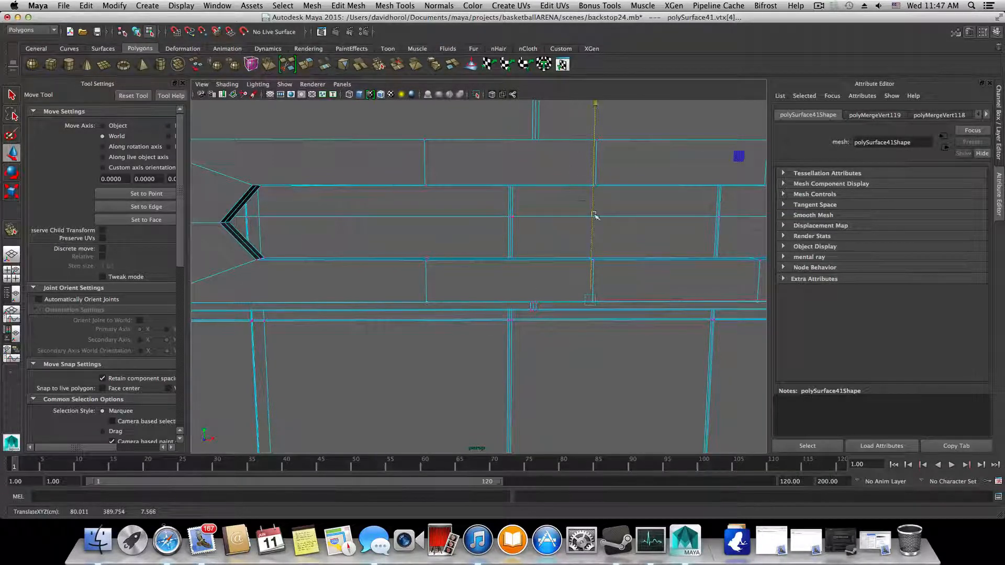
pyautogui.press('F8')
pyautogui.keyDown('alt'); pyautogui.moveTo(617, 254); pyautogui.dragTo(527, 245); pyautogui.keyUp('alt')
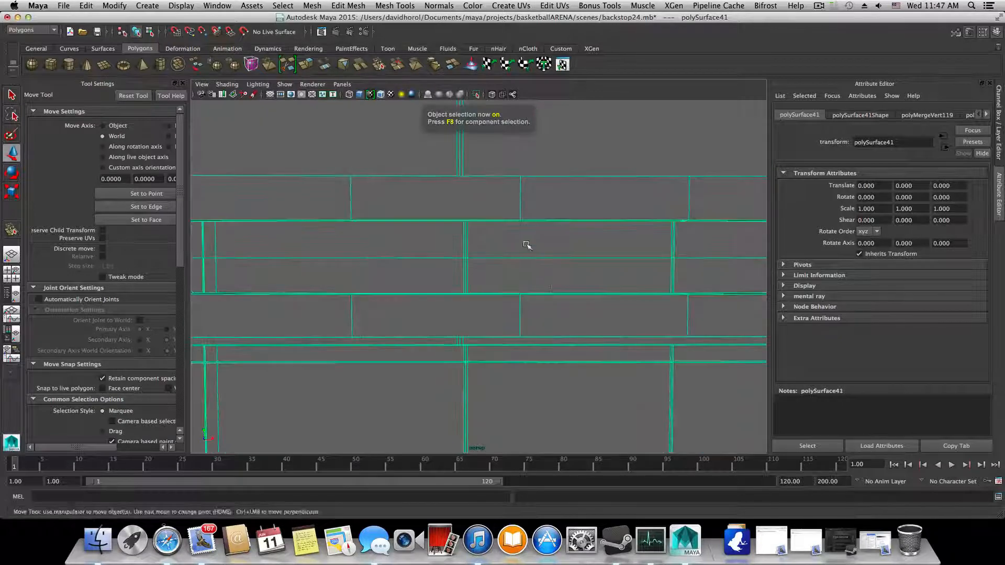
# Step: Insert three closely spaced edge loops across the slot's upper rim near its right pointed end, close to the vertical seam
pyautogui.keyDown('alt'); pyautogui.moveTo(475, 206); pyautogui.dragTo(500, 260, button='middle'); pyautogui.keyUp('alt')
pyautogui.keyDown('alt'); pyautogui.moveTo(561, 255); pyautogui.dragTo(377, 290, button='middle'); pyautogui.keyUp('alt')
pyautogui.keyDown('alt'); pyautogui.moveTo(522, 260); pyautogui.dragTo(470, 270, button='right'); pyautogui.keyUp('alt')
pyautogui.keyDown('alt'); pyautogui.moveTo(470, 270); pyautogui.dragTo(407, 238, button='middle'); pyautogui.keyUp('alt')
pyautogui.keyDown('alt'); pyautogui.moveTo(528, 248); pyautogui.dragTo(474, 242, button='middle'); pyautogui.keyUp('alt')
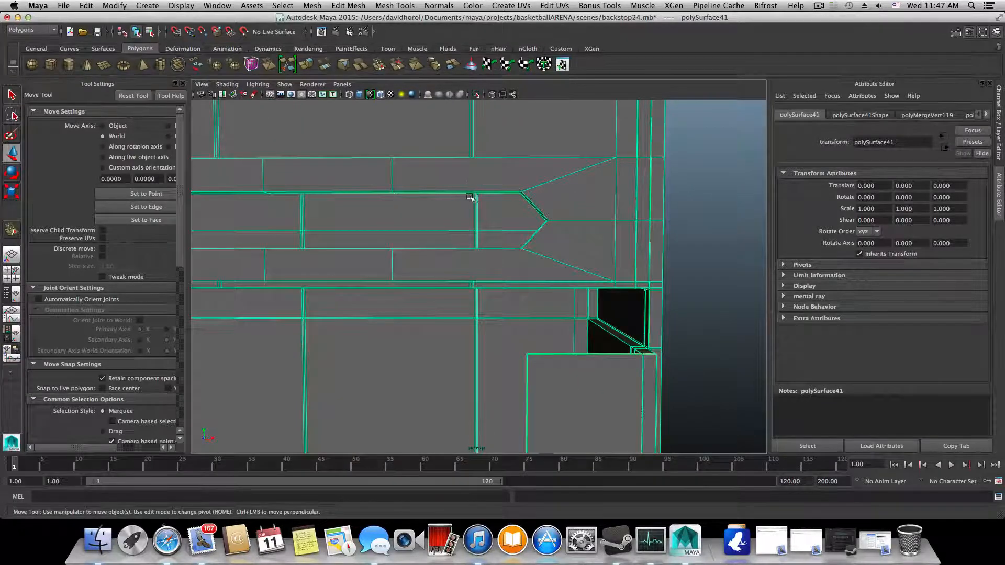
pyautogui.moveTo(470, 197)
pyautogui.keyDown('alt'); pyautogui.mouseDown()
pyautogui.moveTo(489, 180)
pyautogui.moveTo(475, 198)
pyautogui.moveTo(502, 202)
pyautogui.moveTo(484, 189)
pyautogui.mouseUp(); pyautogui.keyUp('alt')
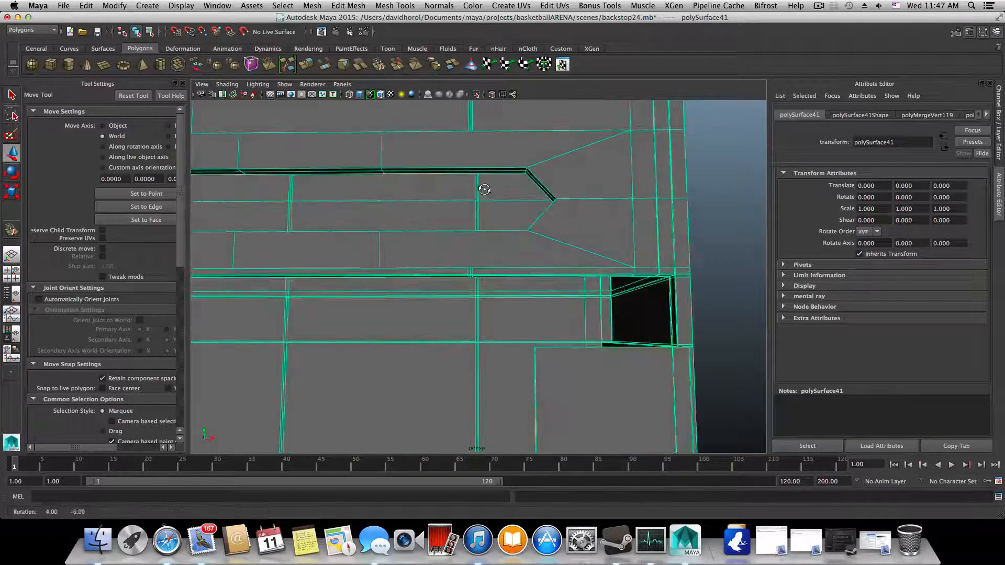
pyautogui.scroll(3, 525, 204)
pyautogui.keyDown('alt'); pyautogui.moveTo(525, 204); pyautogui.dragTo(525, 277, button='middle'); pyautogui.keyUp('alt')
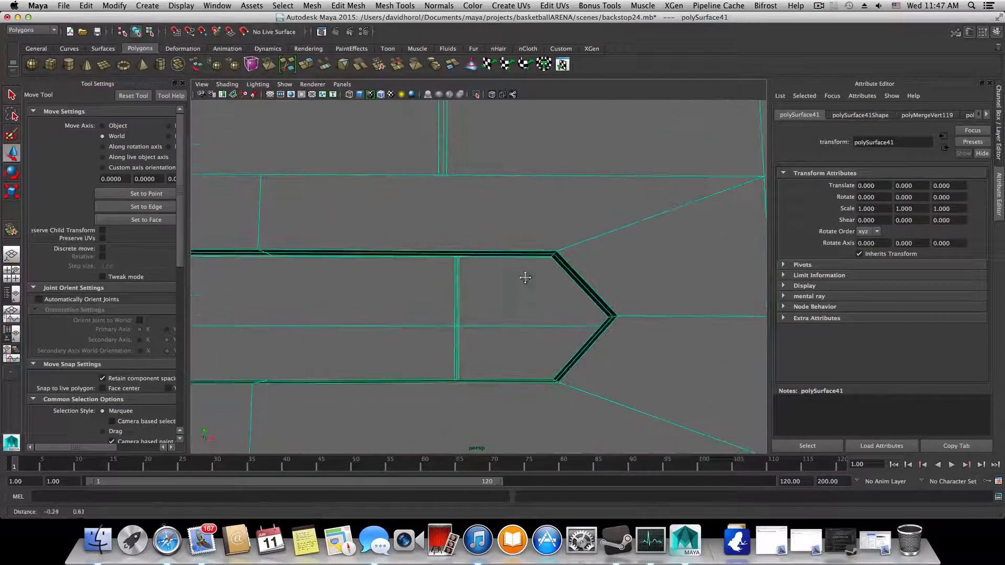
pyautogui.keyDown('shift'); pyautogui.moveTo(476, 251); pyautogui.dragTo(430, 266, button='right'); pyautogui.keyUp('shift')
pyautogui.scroll(-2, 431, 267)
pyautogui.scroll(3, 461, 267)
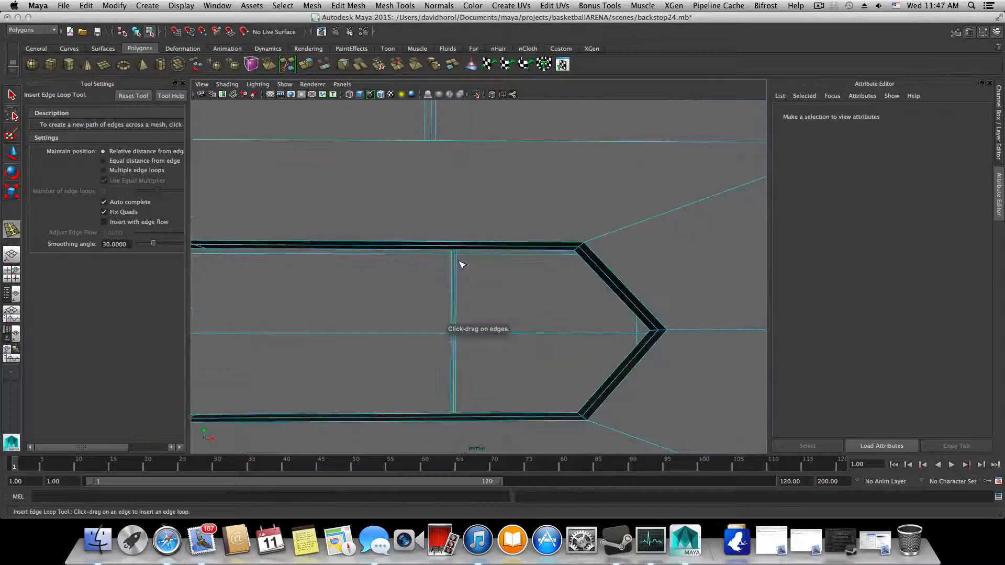
pyautogui.moveTo(446, 246); pyautogui.dragTo(438, 246)
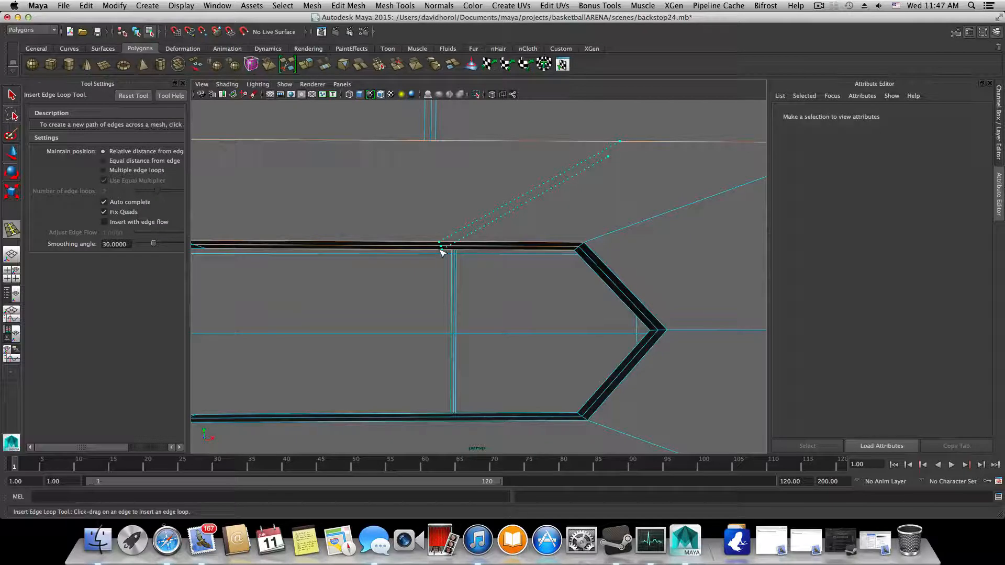
pyautogui.moveTo(440, 251); pyautogui.dragTo(438, 243)
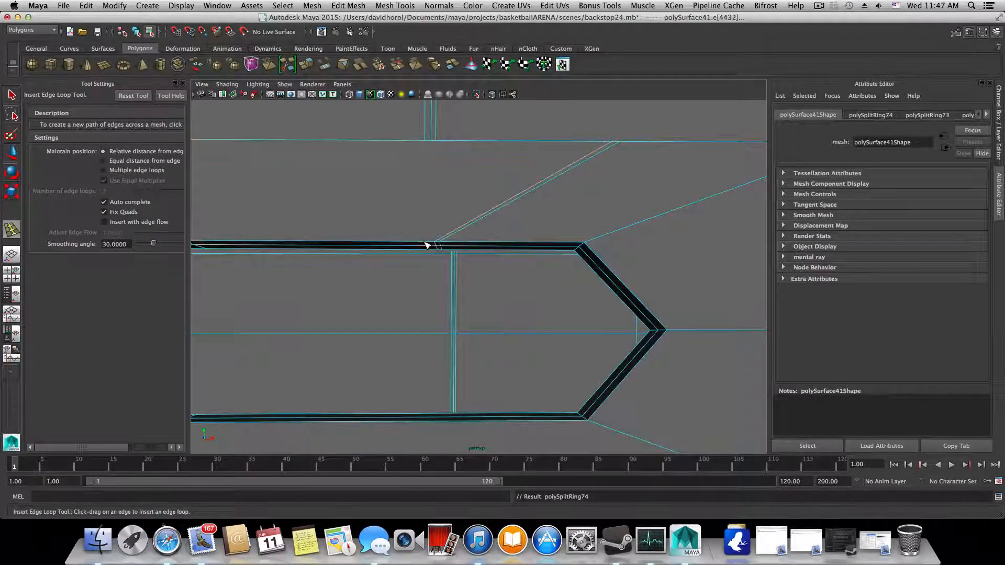
pyautogui.click(428, 245)
pyautogui.click(429, 245)
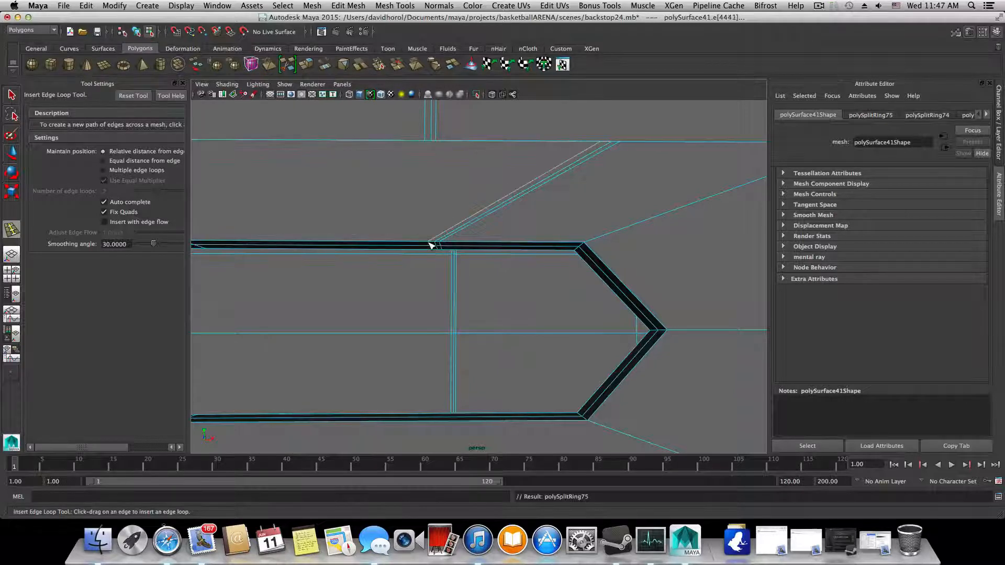
# Step: Scale the leftmost new diagonal edge flat along X so it is vertical, and move it under the left line of the seam above
pyautogui.click(11, 94)
pyautogui.keyDown('alt'); pyautogui.moveTo(527, 265); pyautogui.dragTo(459, 255); pyautogui.keyUp('alt')
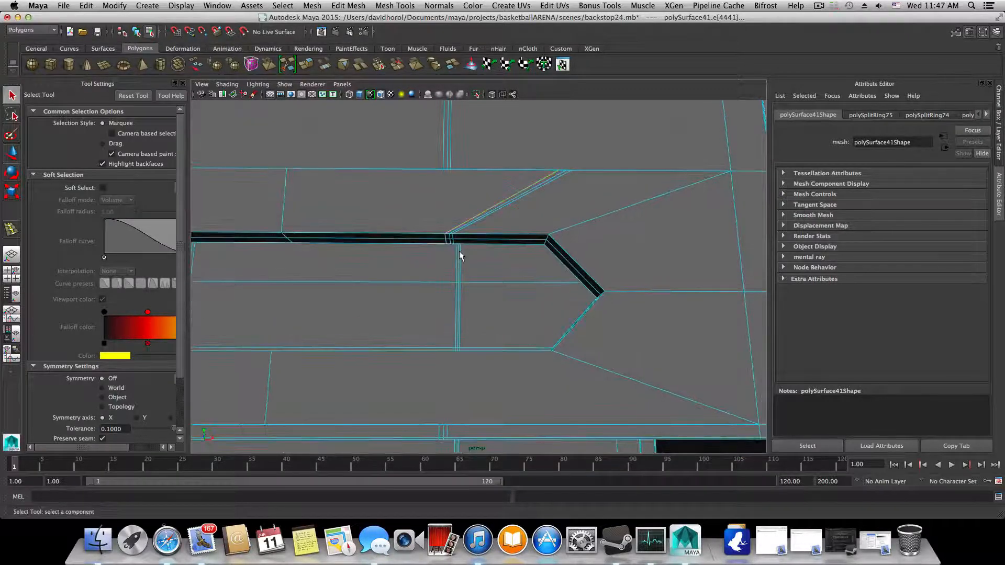
pyautogui.press('r')
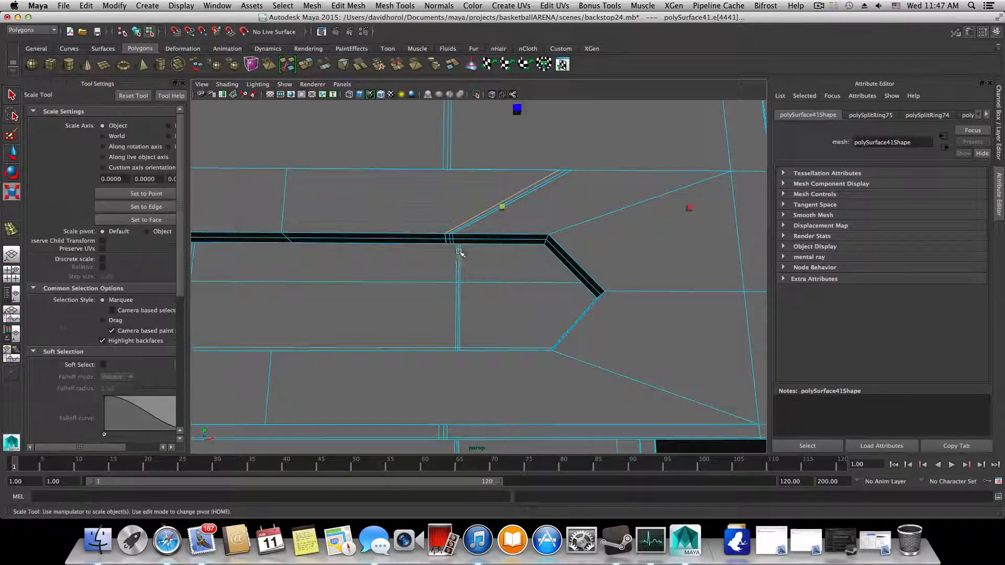
pyautogui.moveTo(689, 209); pyautogui.dragTo(626, 210, button='middle')
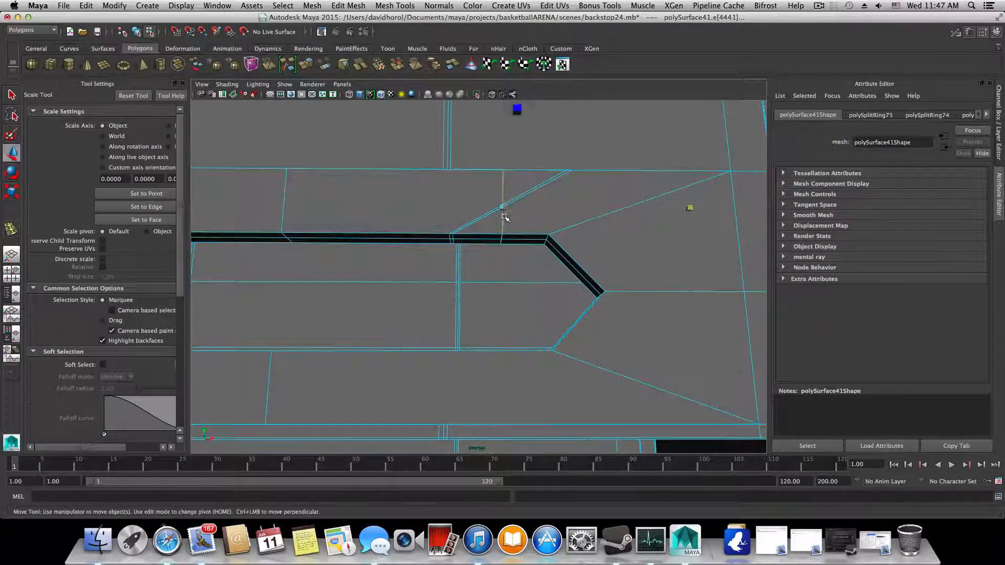
pyautogui.press('w')
pyautogui.moveTo(693, 208); pyautogui.dragTo(634, 212, button='middle')
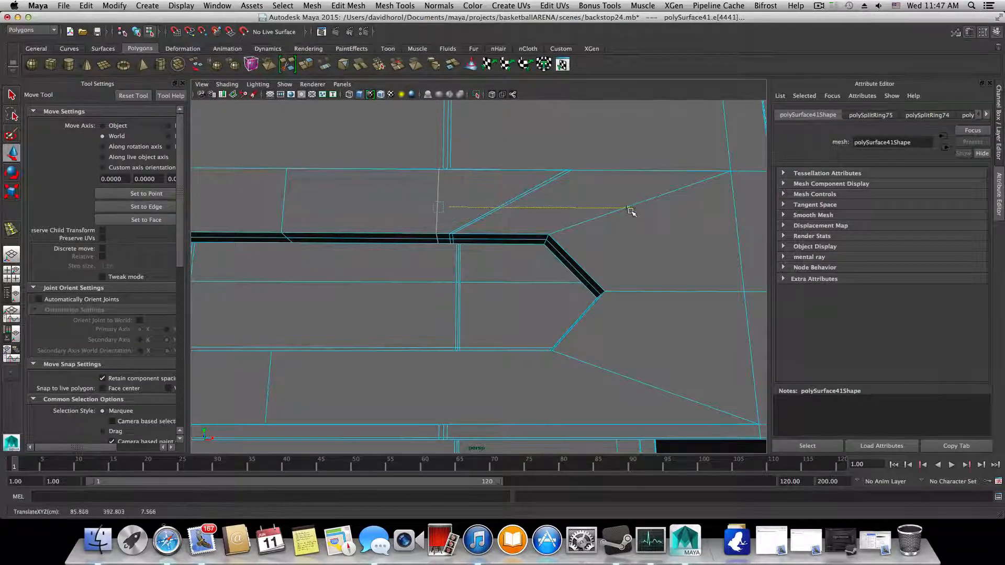
# Step: Flatten the middle diagonal edge along X and move it under the middle line of the vertical seam above
pyautogui.click(529, 190)
pyautogui.press('r')
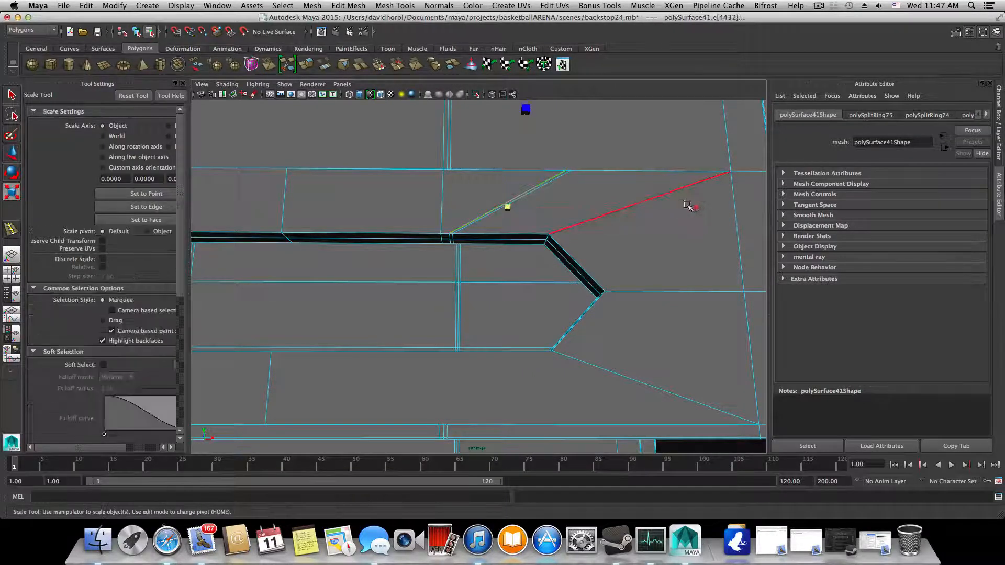
pyautogui.moveTo(508, 208); pyautogui.dragTo(507, 208, button='middle')
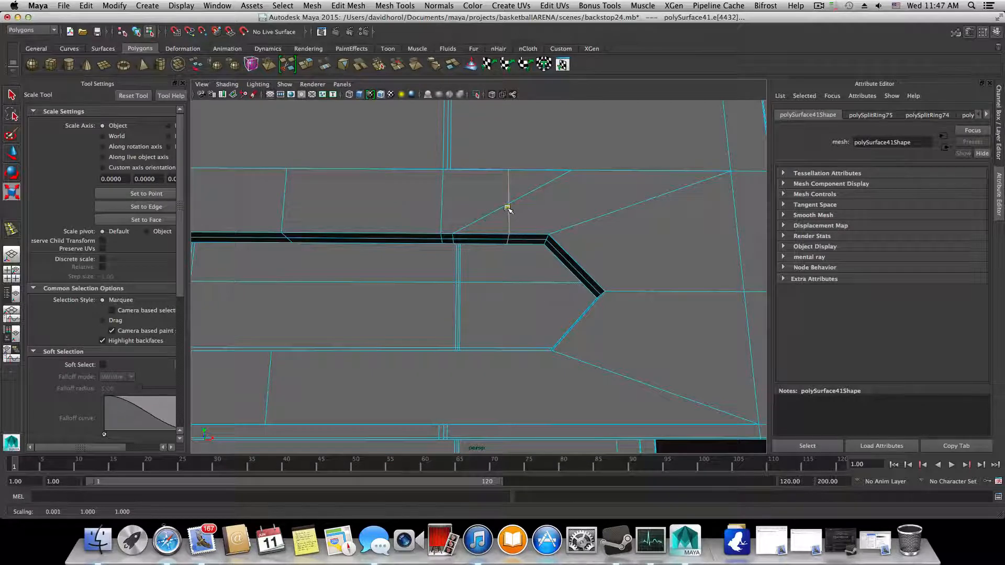
pyautogui.press('w')
pyautogui.moveTo(699, 209); pyautogui.dragTo(640, 209, button='middle')
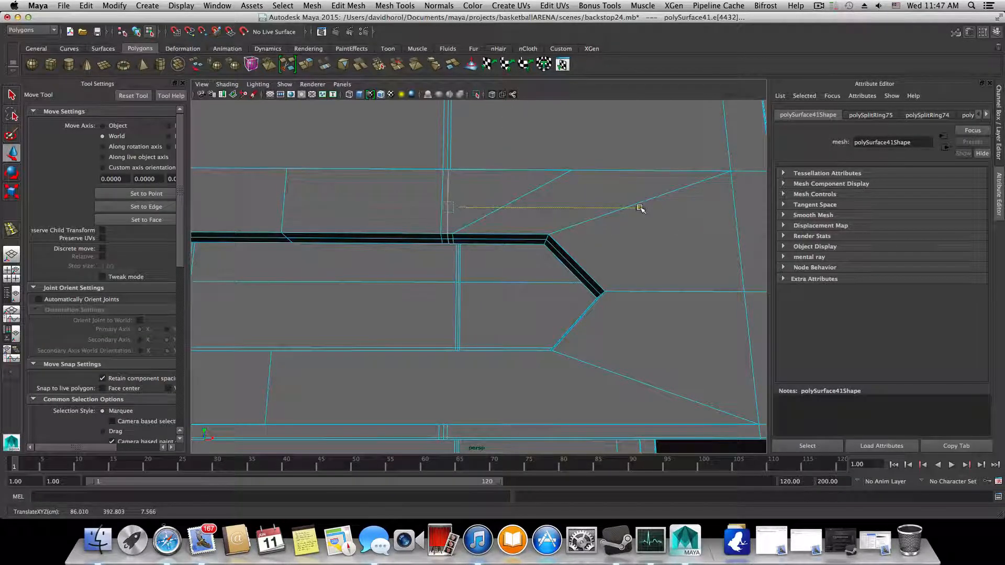
# Step: Flatten the remaining diagonal edge along X and move it under the right line of the vertical seam above
pyautogui.click(538, 187)
pyautogui.press('r')
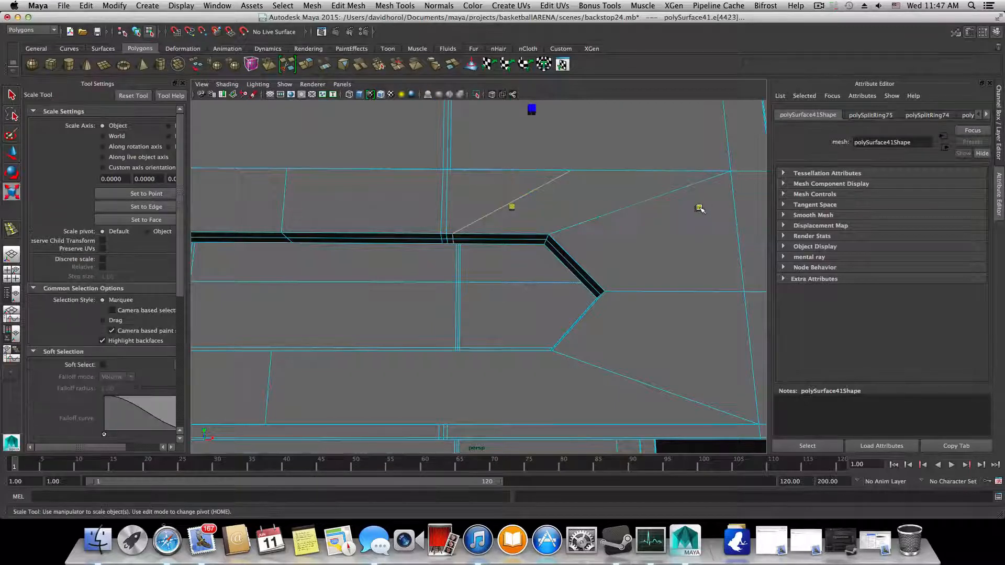
pyautogui.moveTo(700, 208); pyautogui.dragTo(517, 203, button='middle')
pyautogui.press('w')
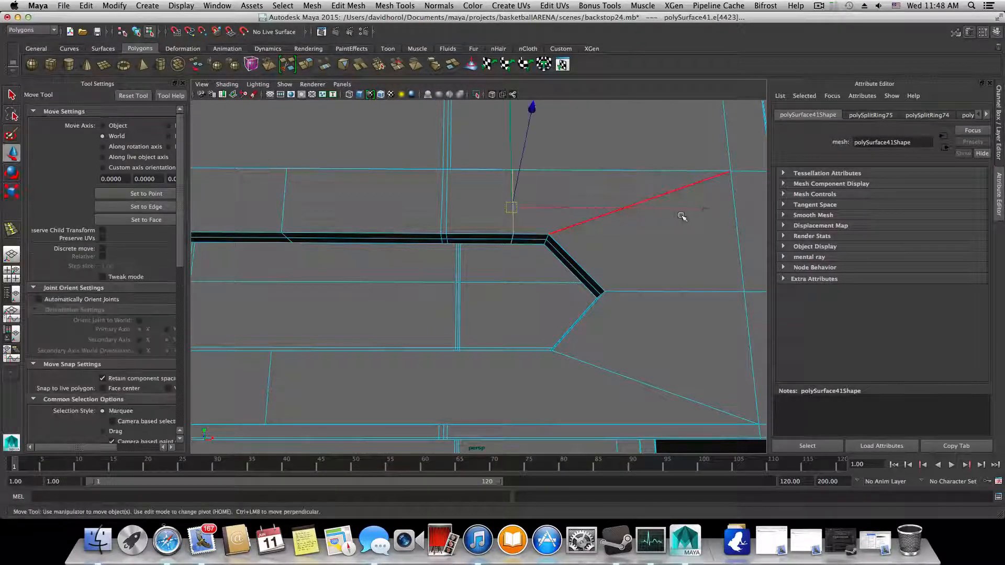
pyautogui.moveTo(695, 208); pyautogui.dragTo(639, 209, button='middle')
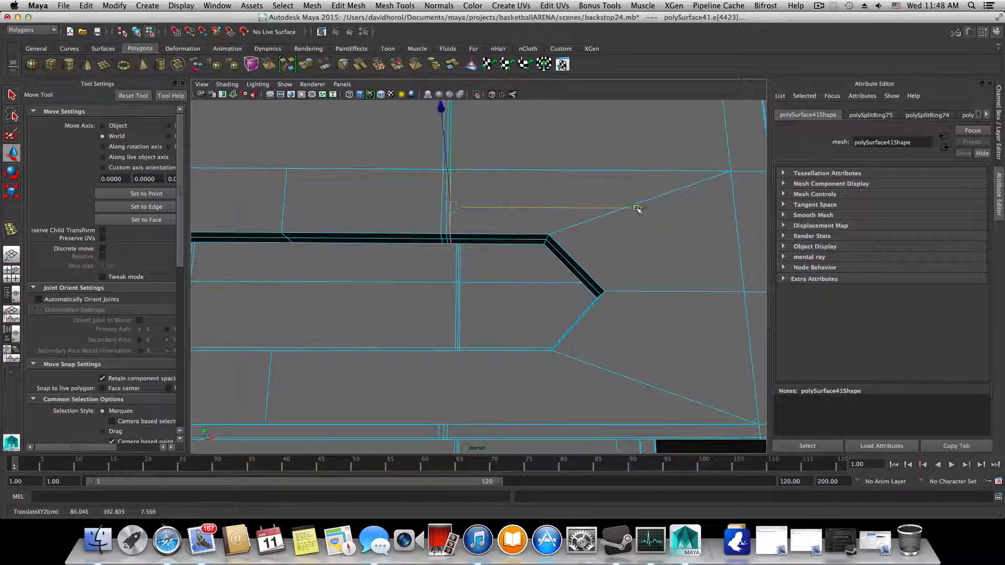
# Step: Examine, in vertex mode, the junctions where the three new vertical edges above the slot meet the seam lines
pyautogui.keyDown('alt'); pyautogui.moveTo(538, 176); pyautogui.dragTo(509, 209); pyautogui.keyUp('alt')
pyautogui.keyDown('alt'); pyautogui.moveTo(510, 209); pyautogui.dragTo(536, 220, button='right'); pyautogui.keyUp('alt')
pyautogui.keyDown('alt'); pyautogui.moveTo(531, 215); pyautogui.dragTo(548, 245, button='middle'); pyautogui.keyUp('alt')
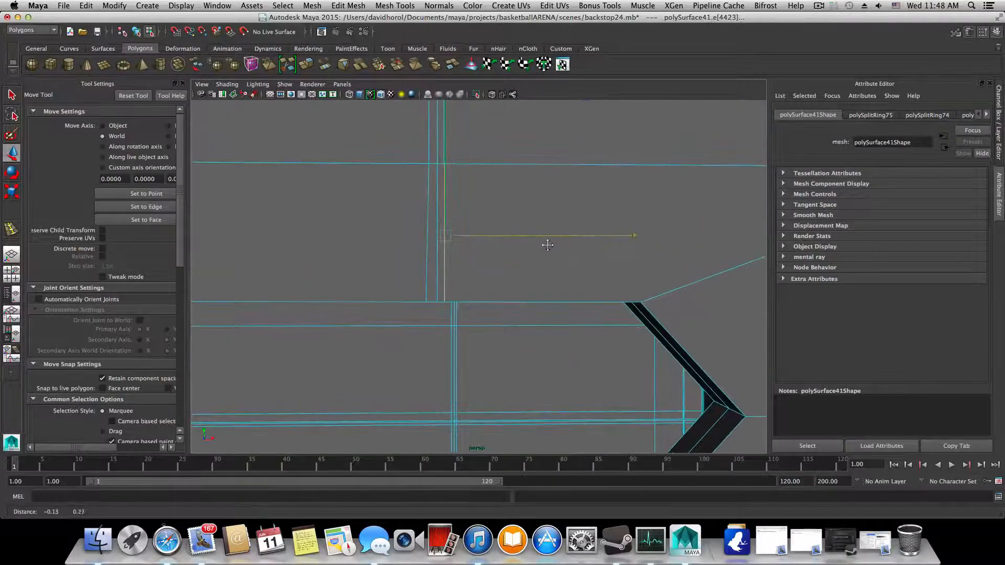
pyautogui.moveTo(548, 245)
pyautogui.keyDown('alt'); pyautogui.mouseDown()
pyautogui.moveTo(619, 222)
pyautogui.moveTo(751, 236)
pyautogui.moveTo(547, 243)
pyautogui.mouseUp(); pyautogui.keyUp('alt')
pyautogui.moveTo(506, 190); pyautogui.dragTo(451, 187, button='right')
pyautogui.click(475, 175)
pyautogui.keyDown('alt'); pyautogui.moveTo(467, 184); pyautogui.dragTo(470, 252); pyautogui.keyUp('alt')
pyautogui.keyDown('alt'); pyautogui.moveTo(511, 256); pyautogui.dragTo(290, 247); pyautogui.keyUp('alt')
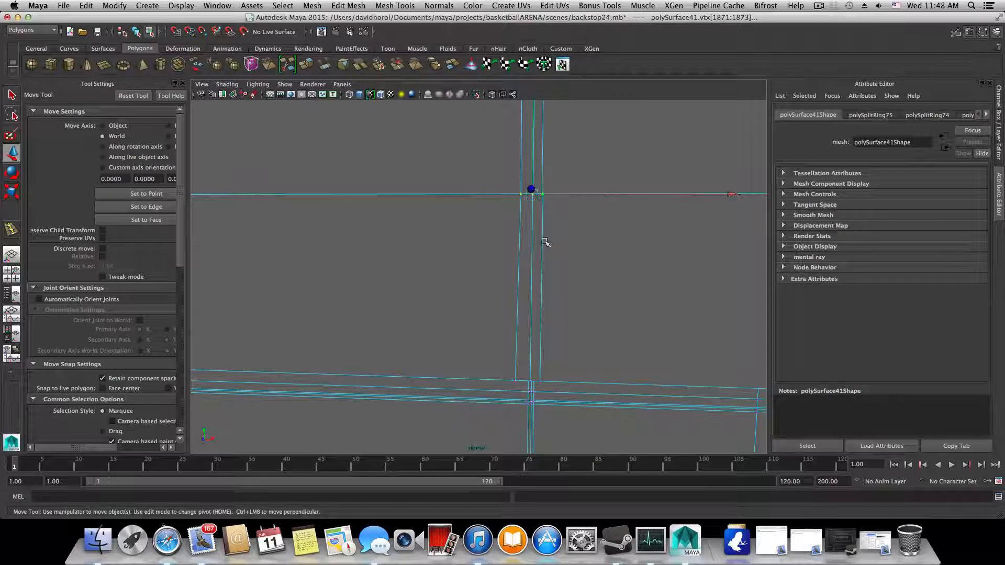
pyautogui.click(538, 260)
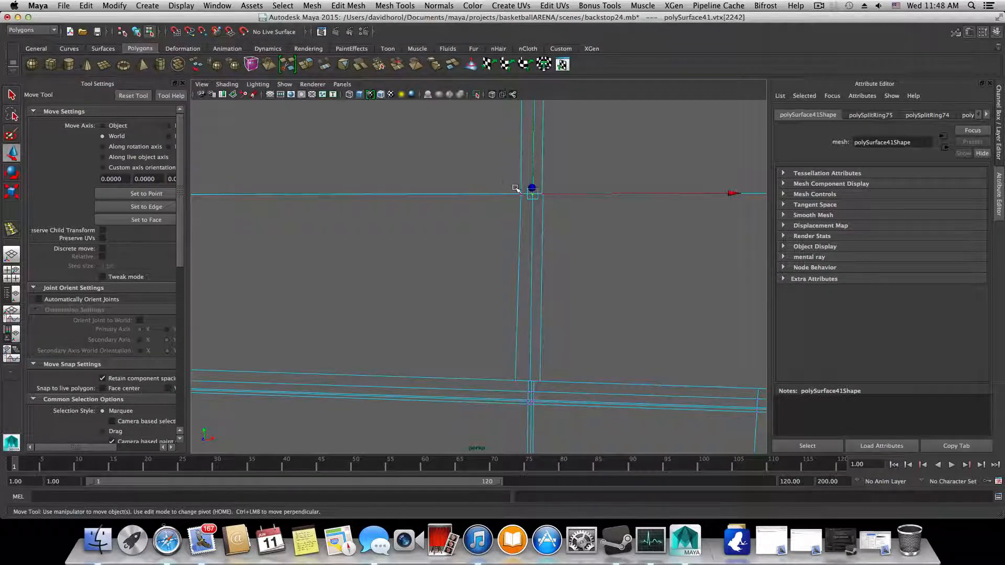
pyautogui.keyDown('alt'); pyautogui.moveTo(516, 189); pyautogui.dragTo(577, 239); pyautogui.keyUp('alt')
pyautogui.hotkey('ctrl', 'z')
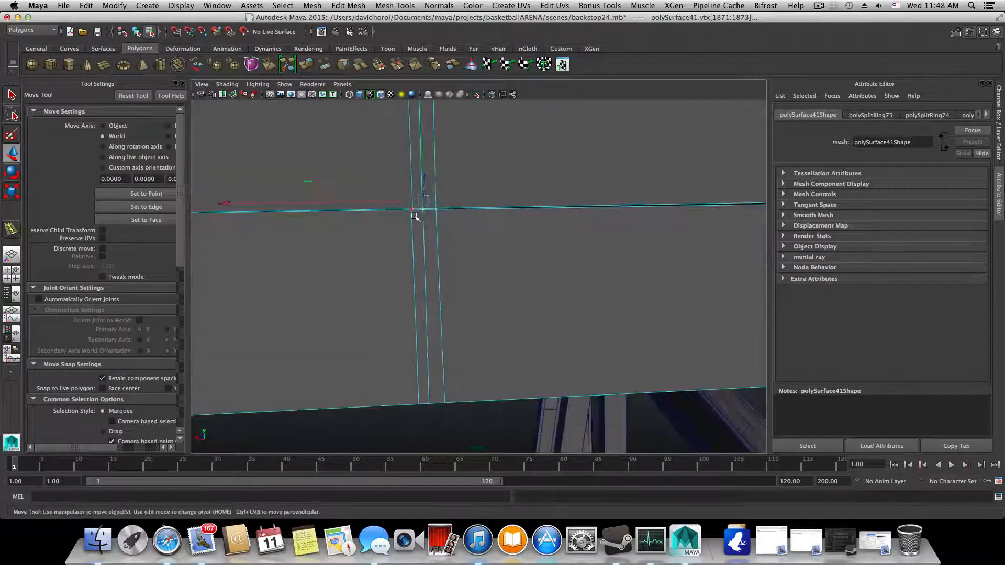
pyautogui.keyDown('alt'); pyautogui.moveTo(407, 223); pyautogui.dragTo(431, 155); pyautogui.keyUp('alt')
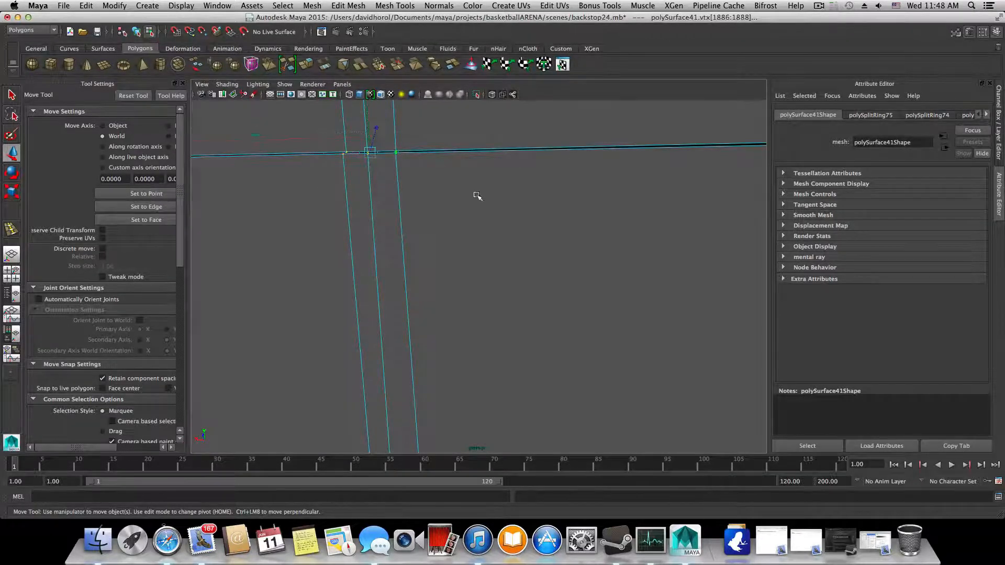
pyautogui.keyDown('alt'); pyautogui.moveTo(477, 196); pyautogui.dragTo(626, 182); pyautogui.keyUp('alt')
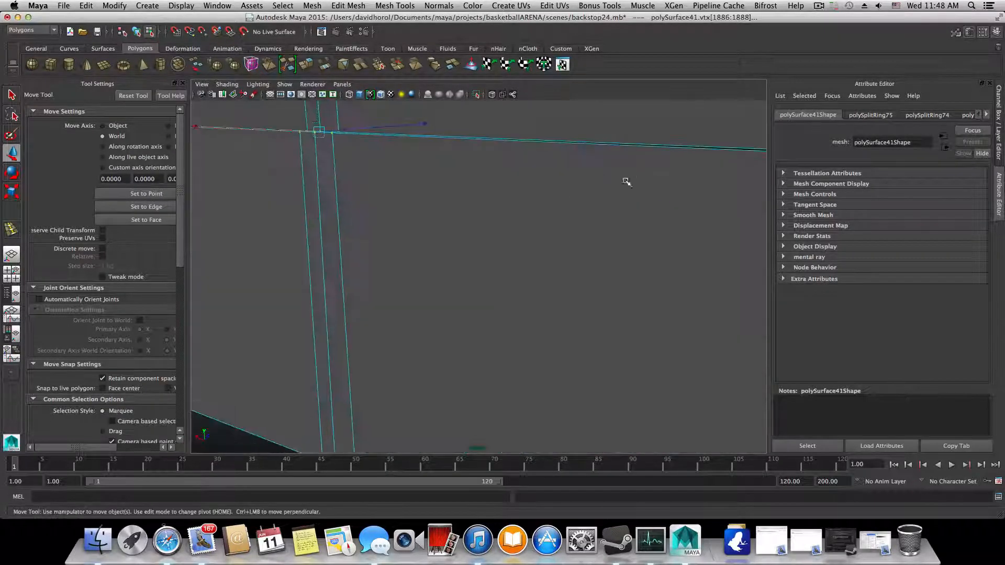
pyautogui.keyDown('alt'); pyautogui.moveTo(457, 202); pyautogui.dragTo(486, 195); pyautogui.keyUp('alt')
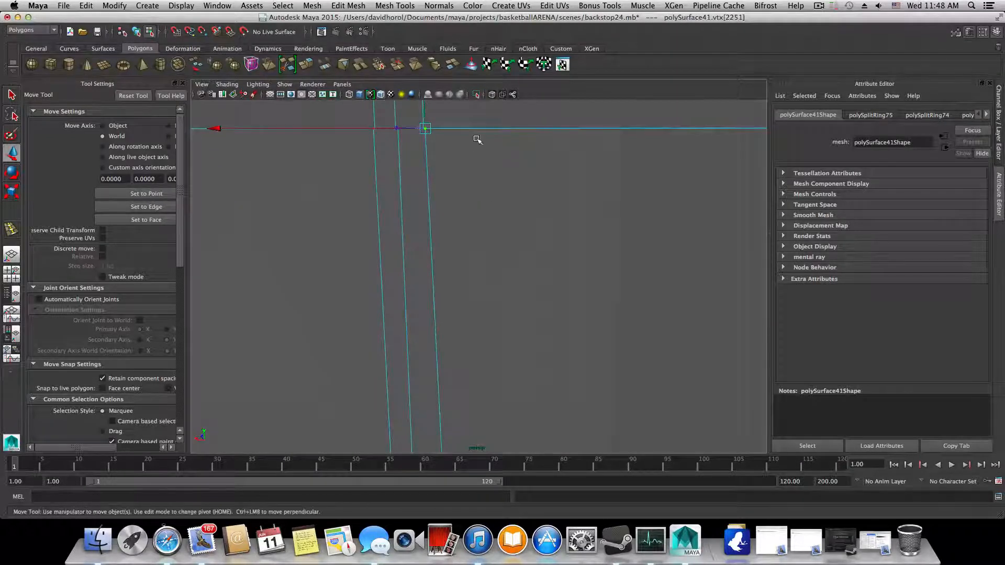
# Step: Select the vertices where the seam's three lines meet the new edges above the slot and apply Merge Components
pyautogui.moveTo(409, 139); pyautogui.dragTo(399, 4)
pyautogui.click(362, 4)
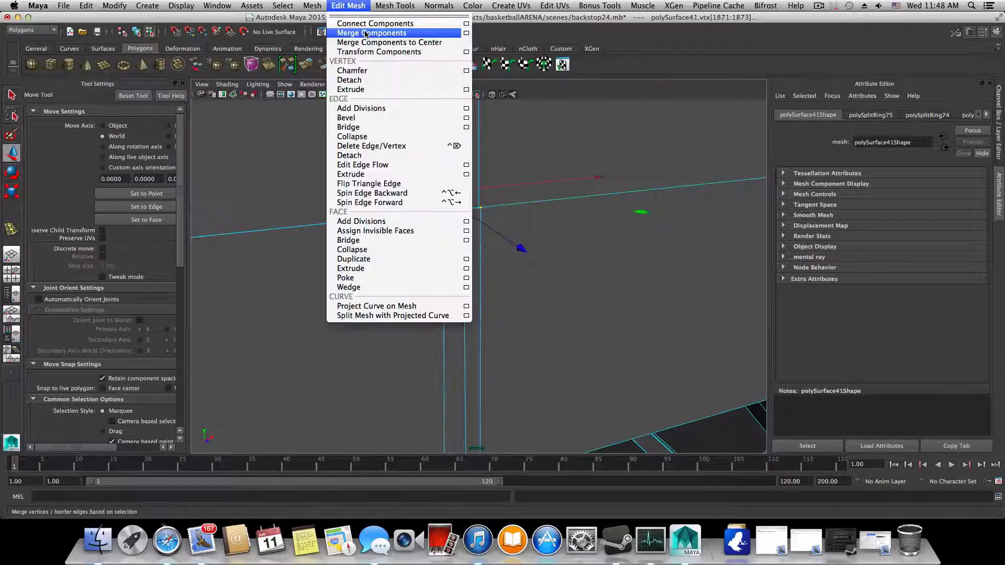
pyautogui.click(340, 25)
pyautogui.keyDown('alt'); pyautogui.moveTo(556, 238); pyautogui.dragTo(488, 228); pyautogui.keyUp('alt')
pyautogui.scroll(5, 539, 292)
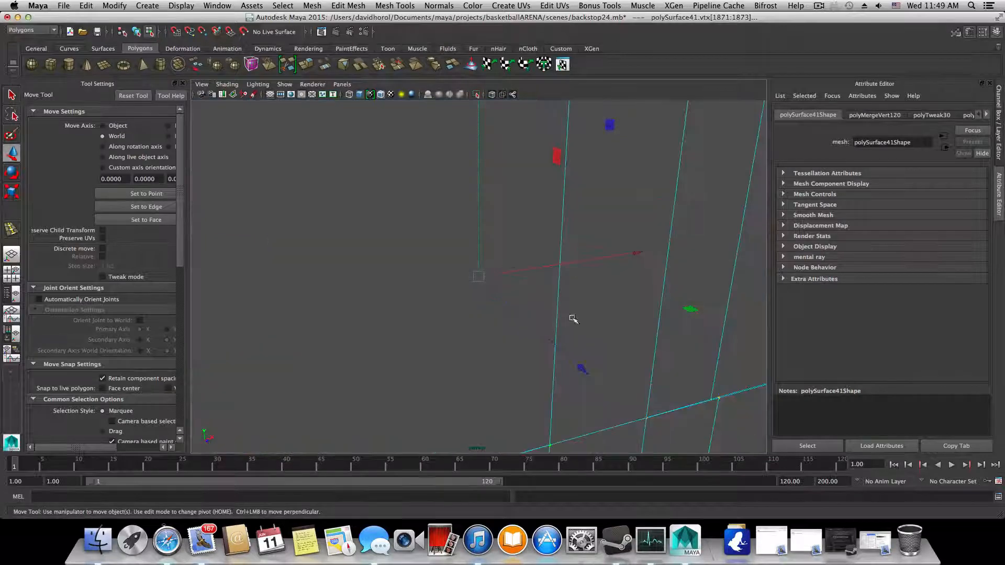
pyautogui.keyDown('alt'); pyautogui.moveTo(573, 318); pyautogui.dragTo(601, 328, button='right'); pyautogui.keyUp('alt')
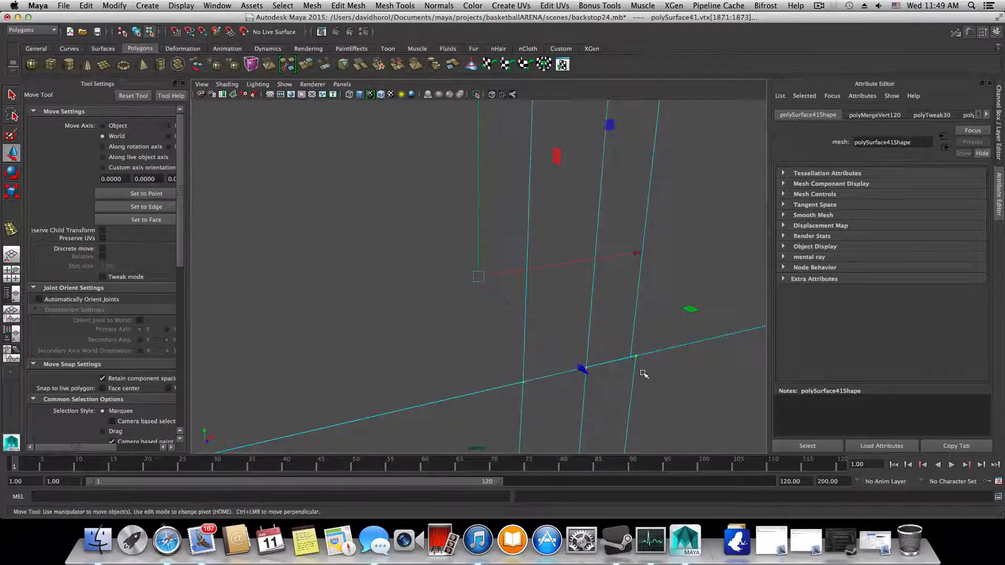
# Step: Try to join the offset vertex on the seam's right line to its neighbour with the Merge Vertex Tool
pyautogui.click(394, 5)
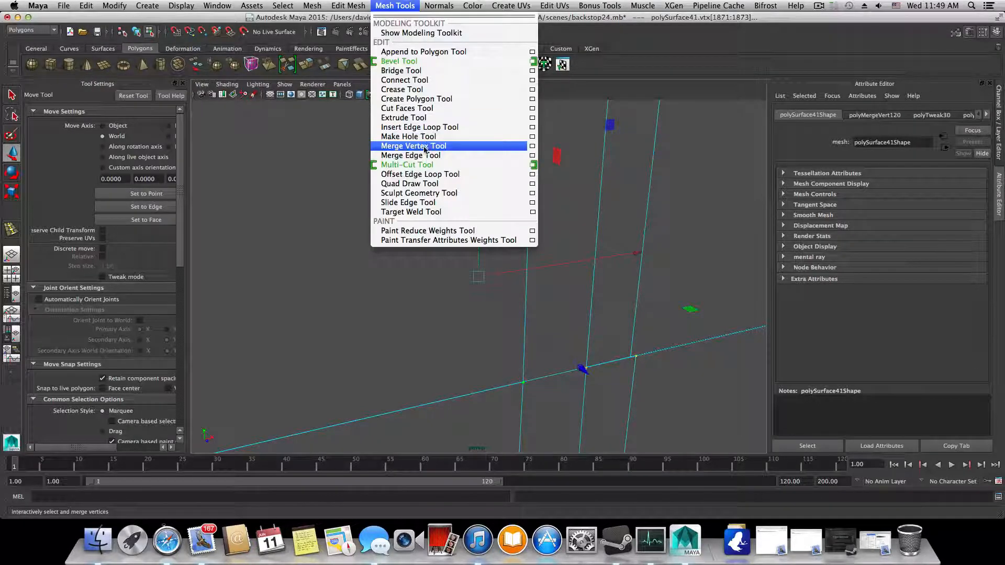
pyautogui.click(425, 146)
pyautogui.moveTo(633, 358); pyautogui.dragTo(635, 356)
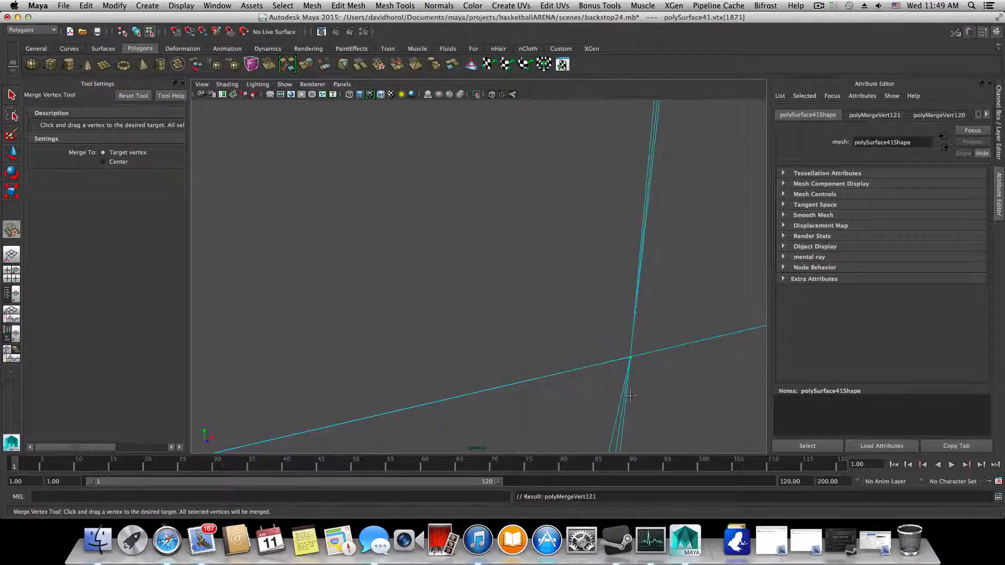
pyautogui.press('q')
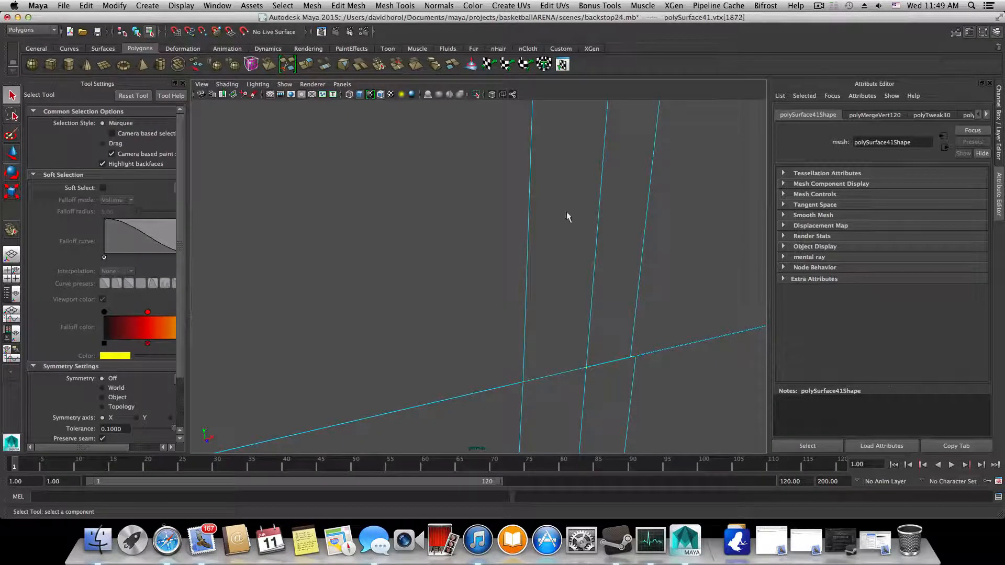
# Step: Merge the mismatched vertices where the seam lines cross the horizontal edge above the slot, using the Merge Vertex Tool with Target vertex
pyautogui.click(395, 5)
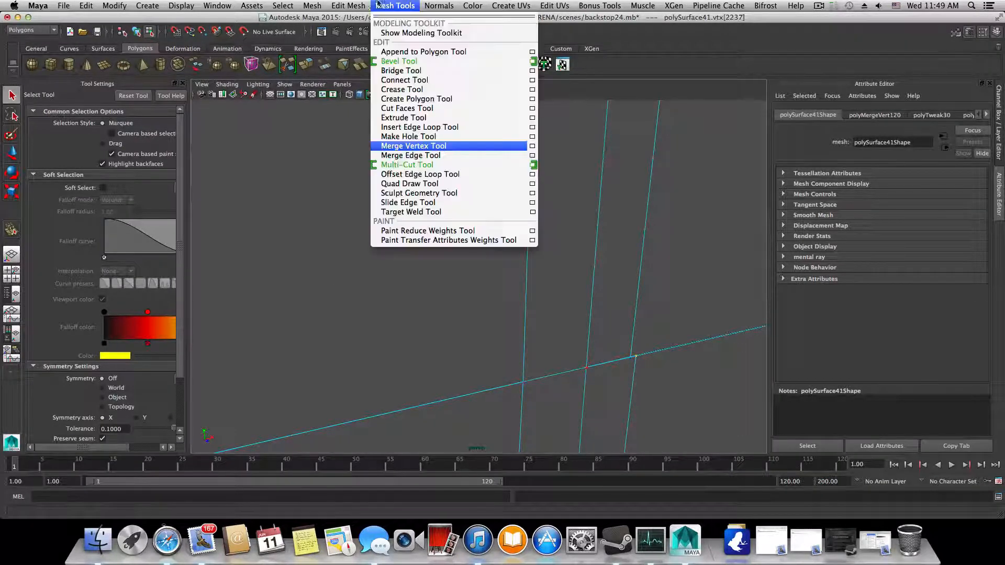
pyautogui.click(410, 146)
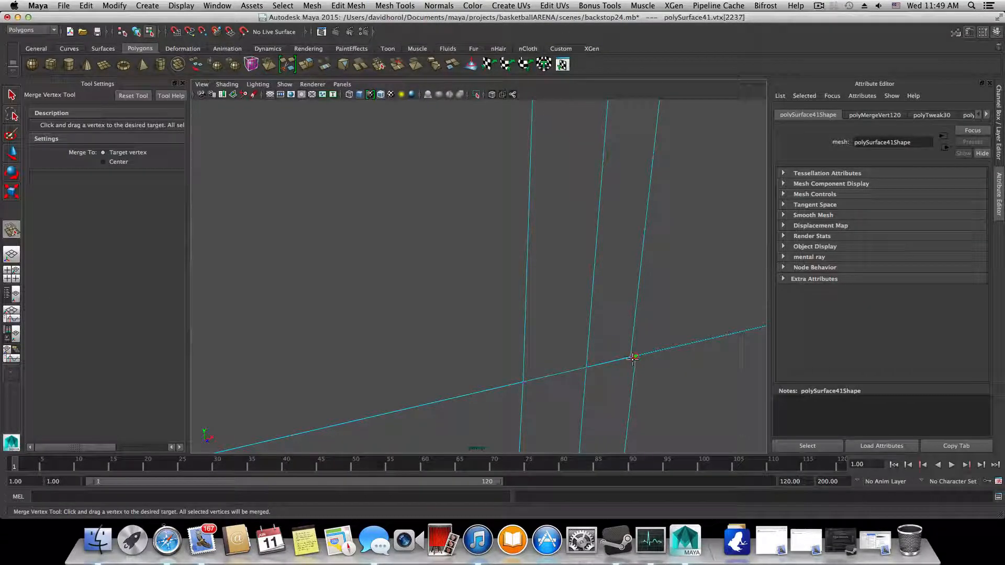
pyautogui.moveTo(634, 357); pyautogui.dragTo(631, 358)
pyautogui.keyDown('alt'); pyautogui.moveTo(573, 374); pyautogui.dragTo(665, 347); pyautogui.keyUp('alt')
pyautogui.keyDown('alt'); pyautogui.moveTo(482, 340); pyautogui.dragTo(569, 330, button='middle'); pyautogui.keyUp('alt')
pyautogui.keyDown('alt'); pyautogui.moveTo(569, 330); pyautogui.dragTo(472, 342); pyautogui.keyUp('alt')
pyautogui.keyDown('alt'); pyautogui.moveTo(471, 342); pyautogui.dragTo(592, 354, button='right'); pyautogui.keyUp('alt')
pyautogui.keyDown('alt'); pyautogui.moveTo(592, 354); pyautogui.dragTo(543, 367); pyautogui.keyUp('alt')
pyautogui.keyDown('alt'); pyautogui.moveTo(592, 236); pyautogui.dragTo(664, 302, button='right'); pyautogui.keyUp('alt')
pyautogui.keyDown('alt'); pyautogui.moveTo(628, 324); pyautogui.dragTo(584, 305); pyautogui.keyUp('alt')
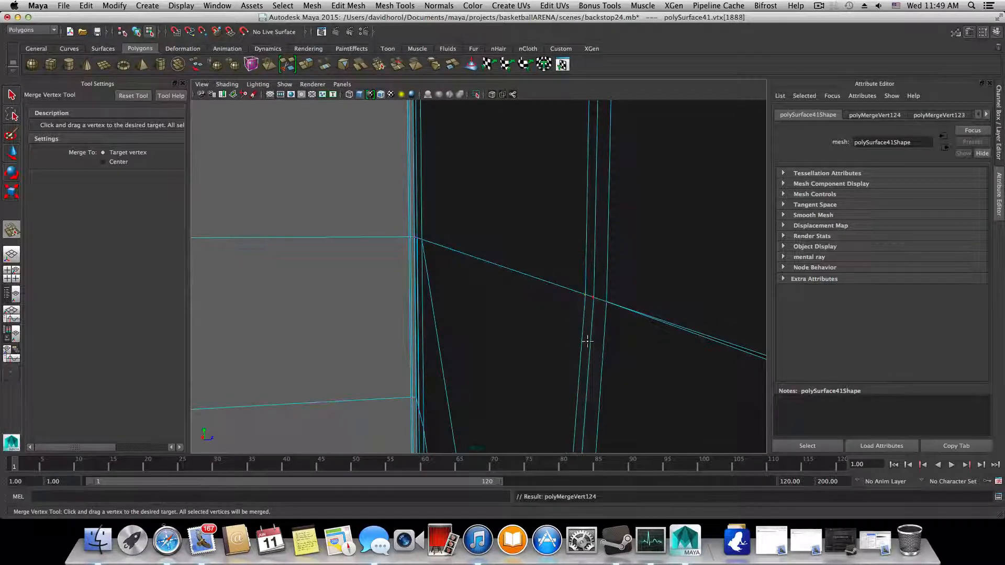
# Step: Insert three closely spaced edge loops across the slot's lower rim near its right pointed end, close to the vertical seam
pyautogui.scroll(-5, 587, 341)
pyautogui.scroll(-3, 587, 341)
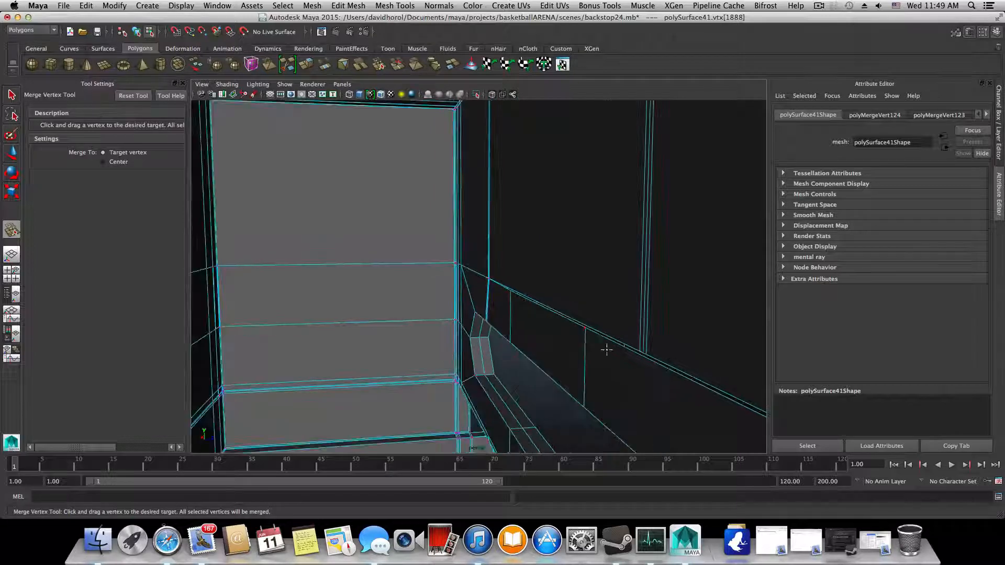
pyautogui.keyDown('alt'); pyautogui.moveTo(607, 350); pyautogui.dragTo(587, 332, button='middle'); pyautogui.keyUp('alt')
pyautogui.keyDown('alt'); pyautogui.moveTo(588, 332); pyautogui.dragTo(456, 323); pyautogui.keyUp('alt')
pyautogui.keyDown('alt'); pyautogui.moveTo(456, 323); pyautogui.dragTo(482, 262, button='middle'); pyautogui.keyUp('alt')
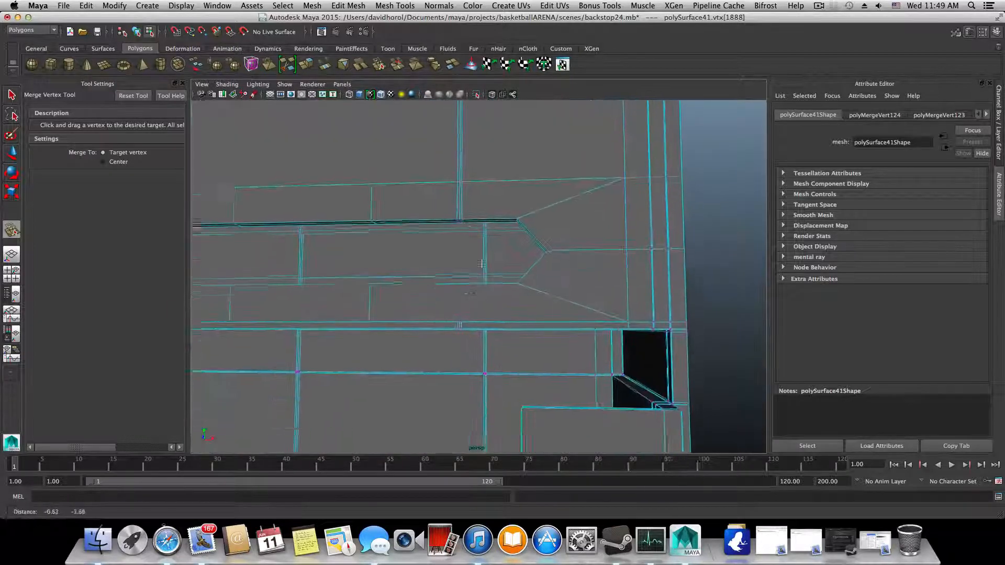
pyautogui.scroll(4, 482, 262)
pyautogui.keyDown('alt'); pyautogui.moveTo(482, 262); pyautogui.dragTo(531, 355); pyautogui.keyUp('alt')
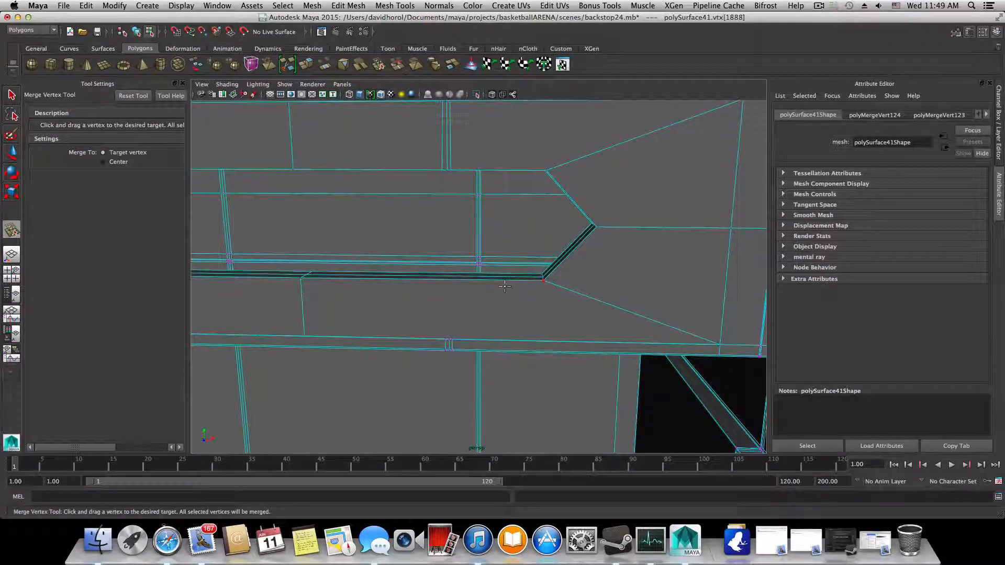
pyautogui.press('F8')
pyautogui.keyDown('shift'); pyautogui.rightClick(459, 286); pyautogui.keyUp('shift')
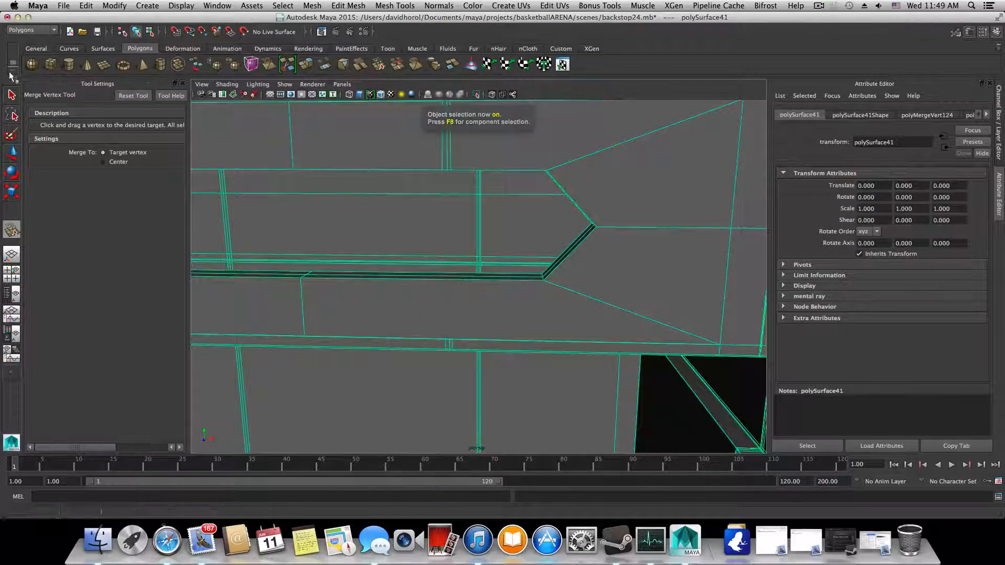
pyautogui.click(11, 93)
pyautogui.keyDown('shift'); pyautogui.moveTo(491, 288); pyautogui.dragTo(539, 331, button='right'); pyautogui.keyUp('shift')
pyautogui.keyDown('alt'); pyautogui.moveTo(511, 308); pyautogui.dragTo(514, 296); pyautogui.keyUp('alt')
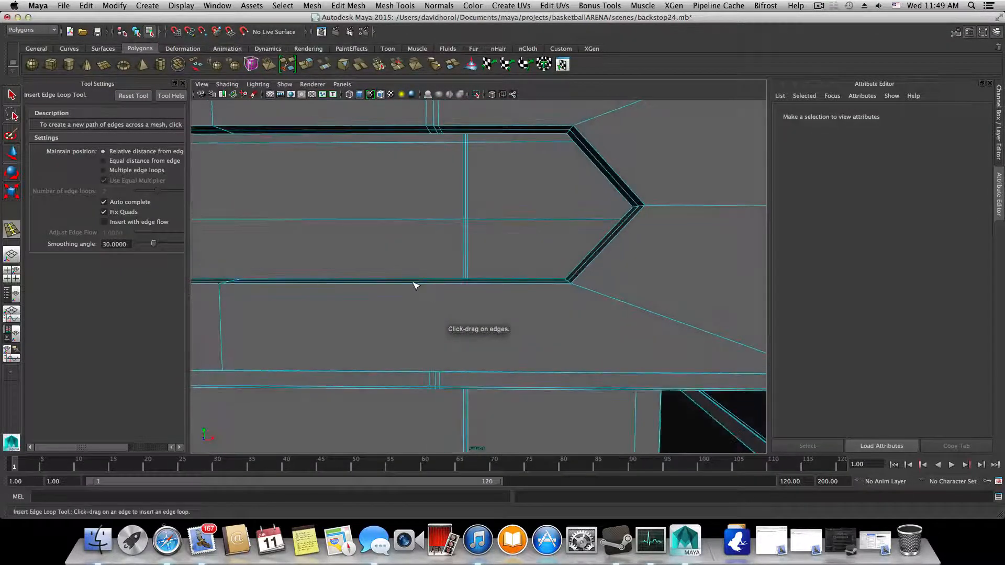
pyautogui.moveTo(413, 284); pyautogui.dragTo(415, 284)
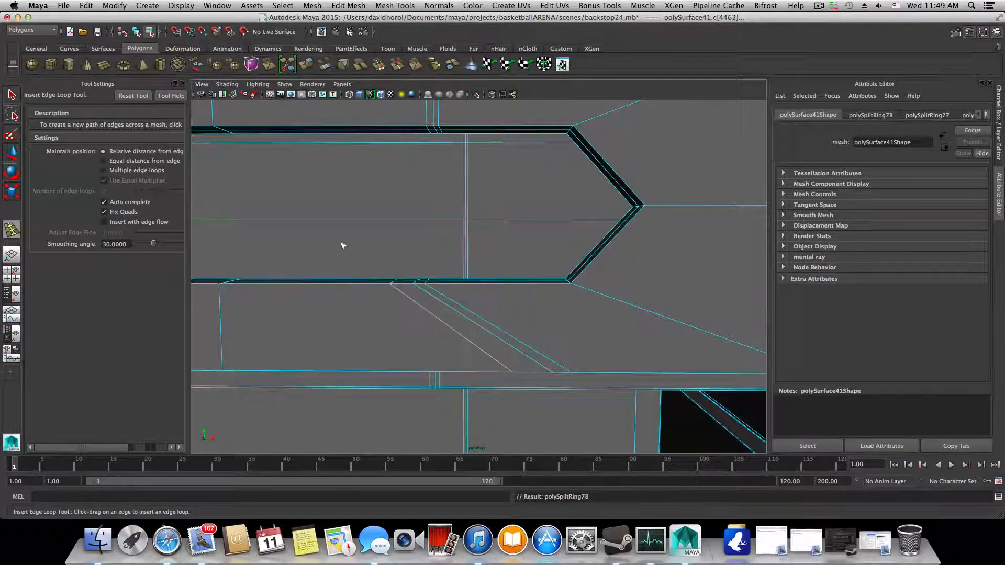
# Step: Scale the leftmost new diagonal edge below the slot flat along X and move it left, clear of the other two
pyautogui.click(12, 95)
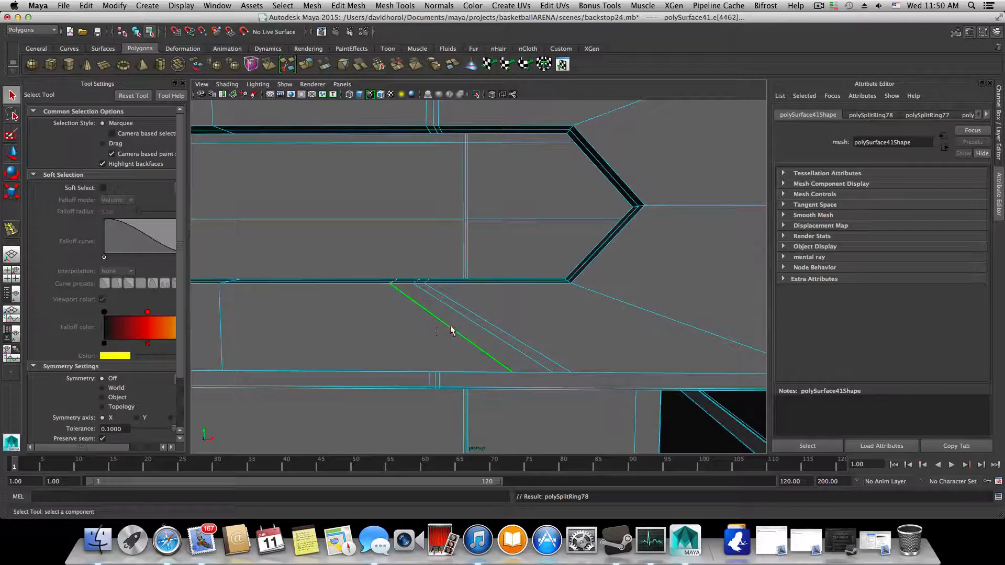
pyautogui.press('r')
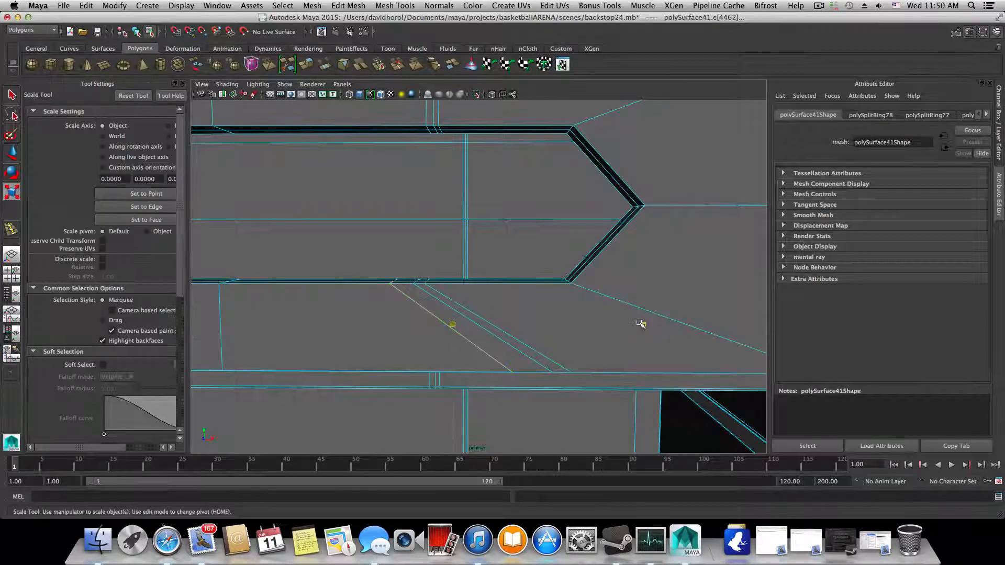
pyautogui.moveTo(452, 325); pyautogui.dragTo(528, 330)
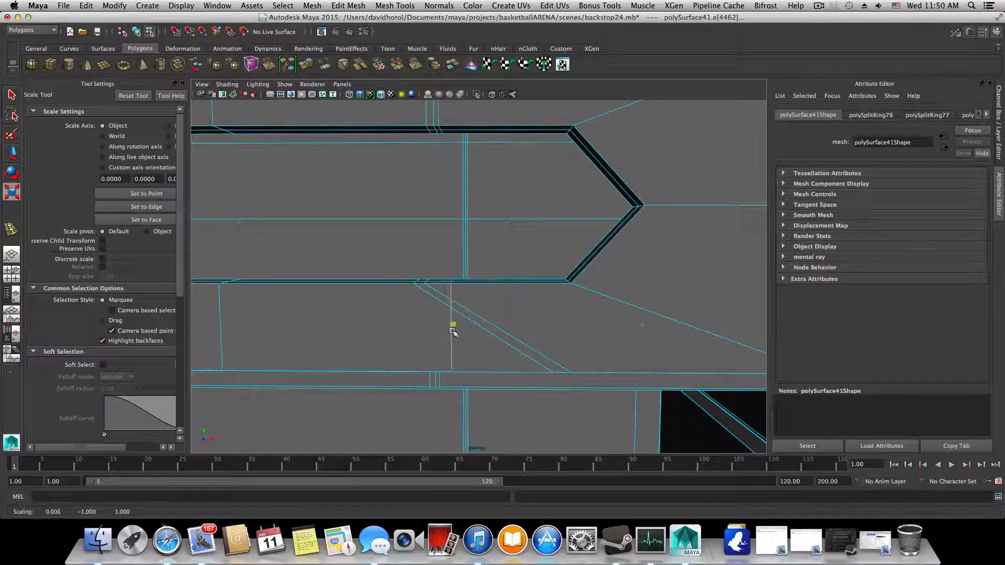
pyautogui.press('w')
pyautogui.moveTo(638, 328); pyautogui.dragTo(578, 328)
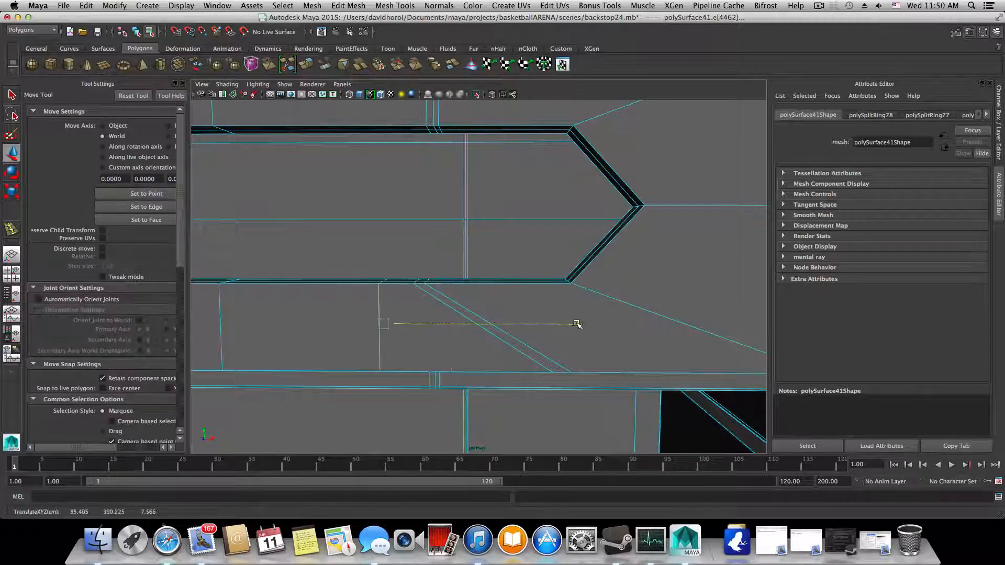
# Step: Flatten the middle diagonal edge below the slot along X and move it just left of the short seam lines beneath
pyautogui.click(449, 308)
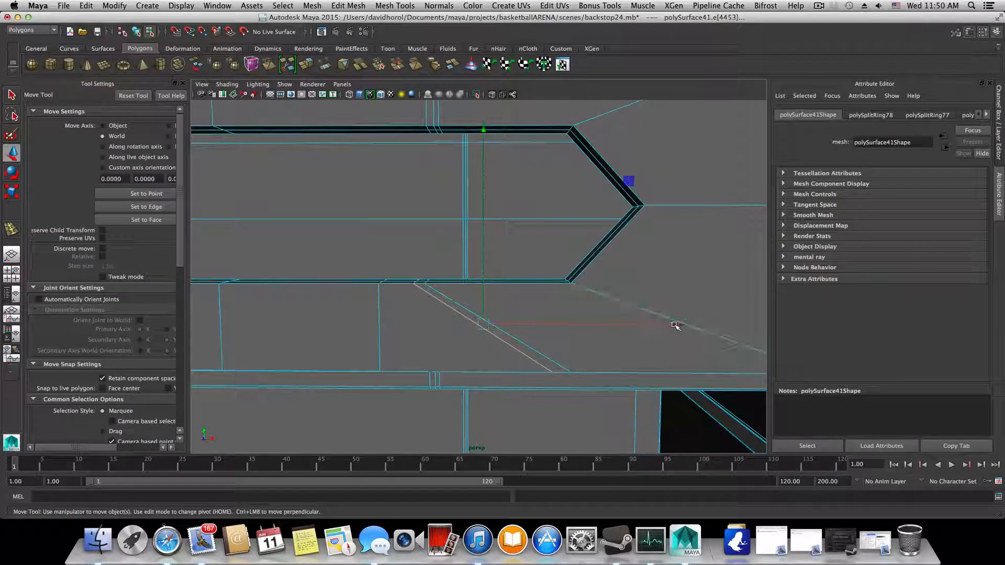
pyautogui.press('r')
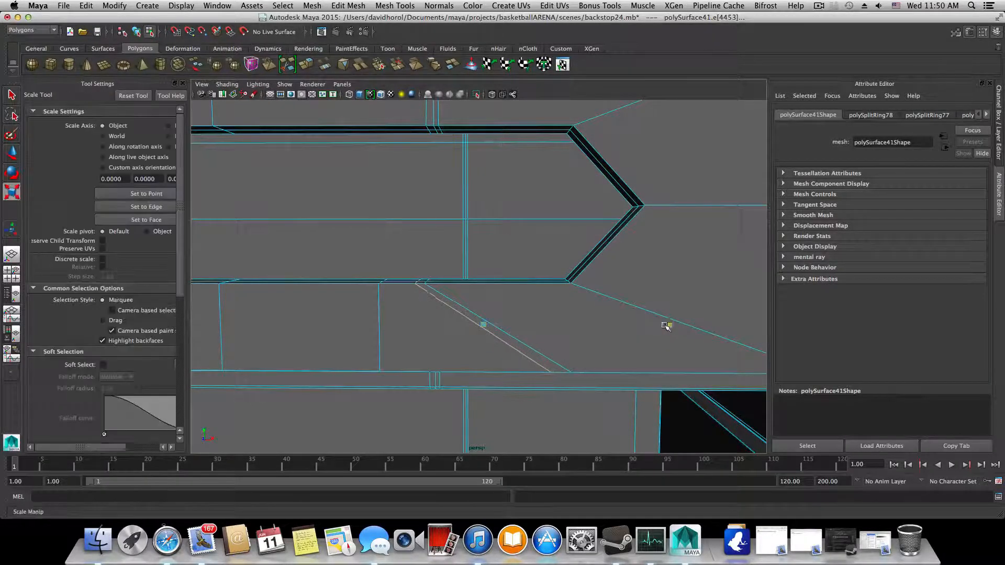
pyautogui.moveTo(533, 324); pyautogui.dragTo(504, 334)
pyautogui.press('w')
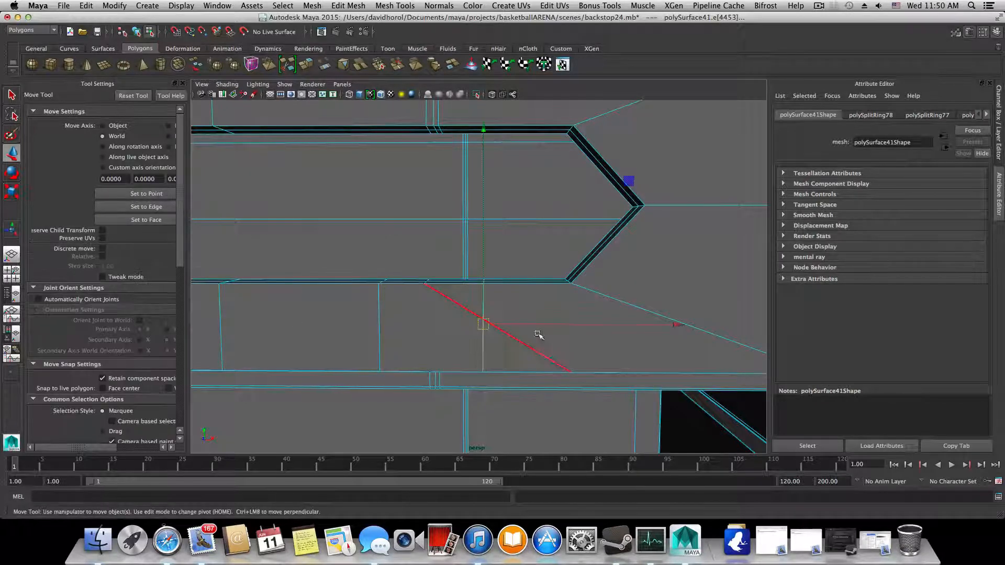
pyautogui.moveTo(673, 326); pyautogui.dragTo(632, 327, button='middle')
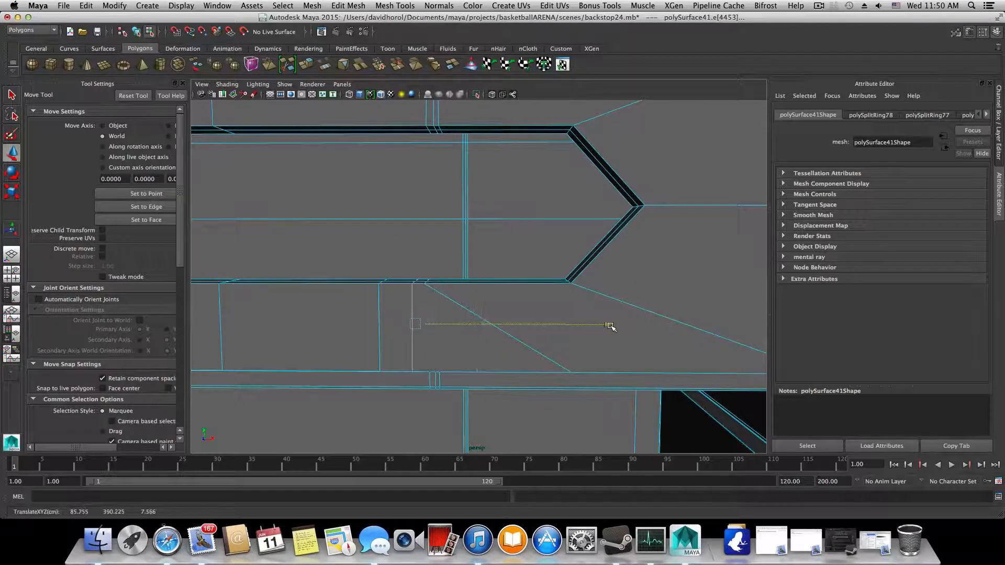
# Step: Flatten the remaining diagonal edge below the slot along X and move it over the right line of the short seam beneath
pyautogui.click(541, 355)
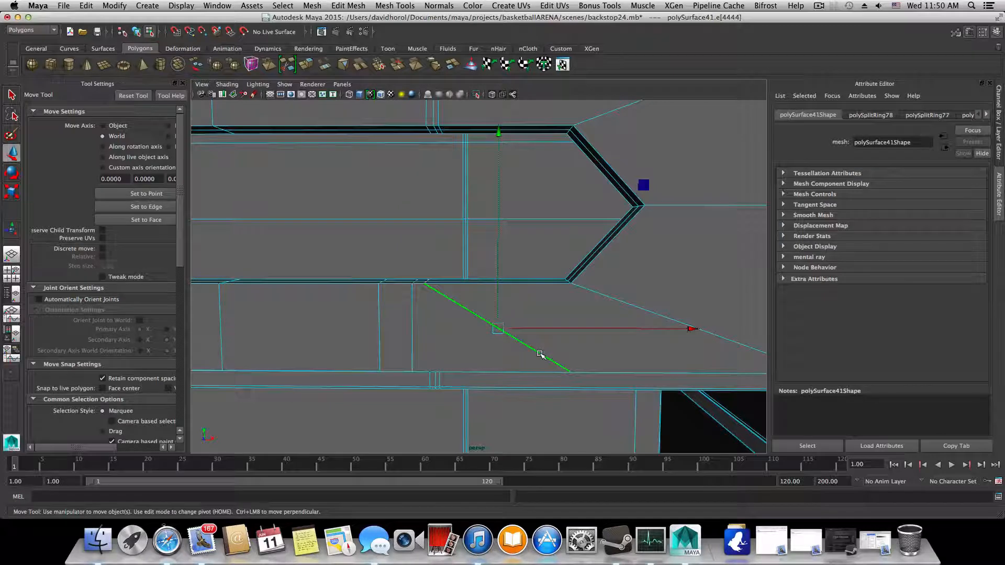
pyautogui.doubleClick(539, 354)
pyautogui.press('r')
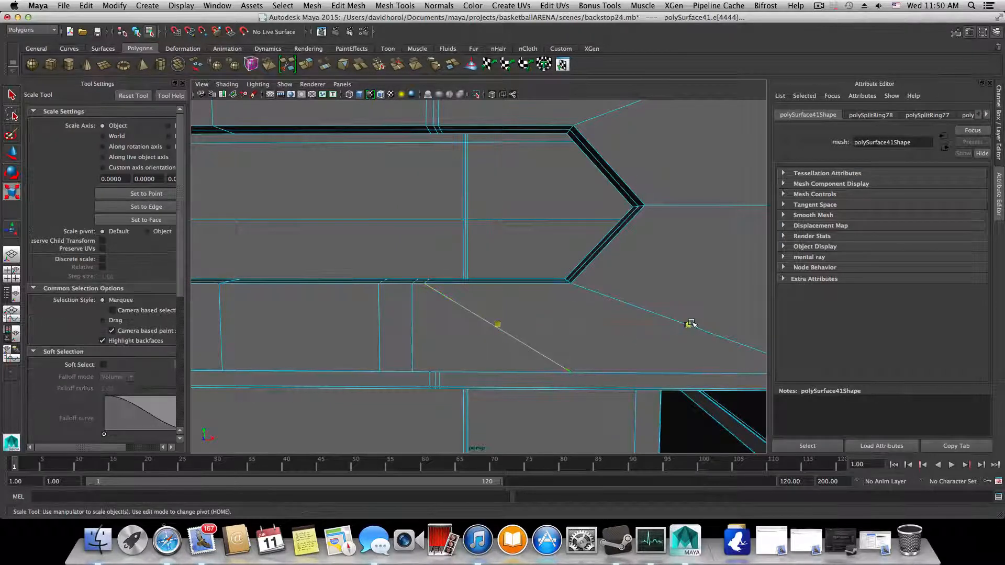
pyautogui.moveTo(689, 325); pyautogui.dragTo(607, 327)
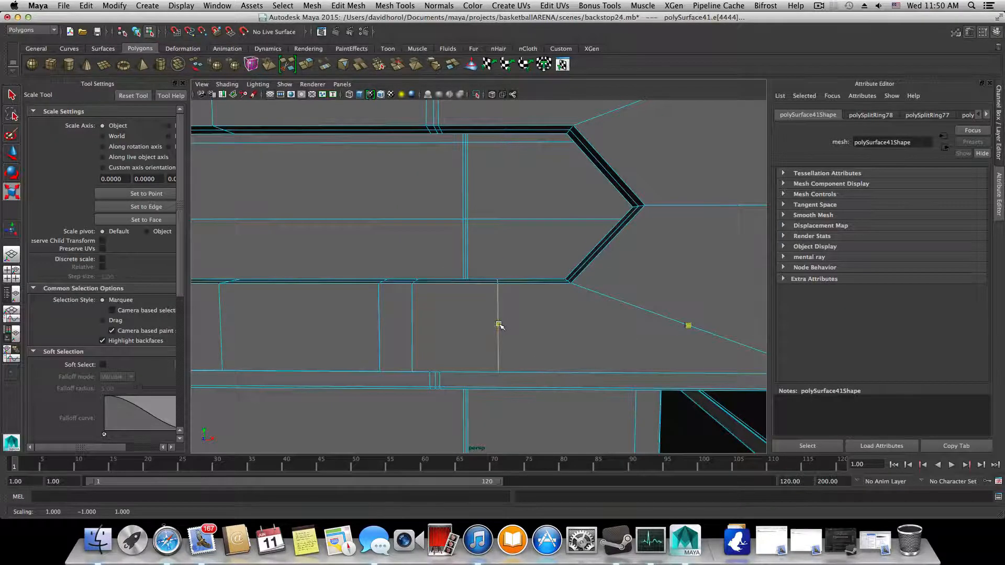
pyautogui.moveTo(499, 325)
pyautogui.keyDown('alt'); pyautogui.mouseDown()
pyautogui.moveTo(577, 332)
pyautogui.moveTo(497, 326)
pyautogui.mouseUp(); pyautogui.keyUp('alt')
pyautogui.press('w')
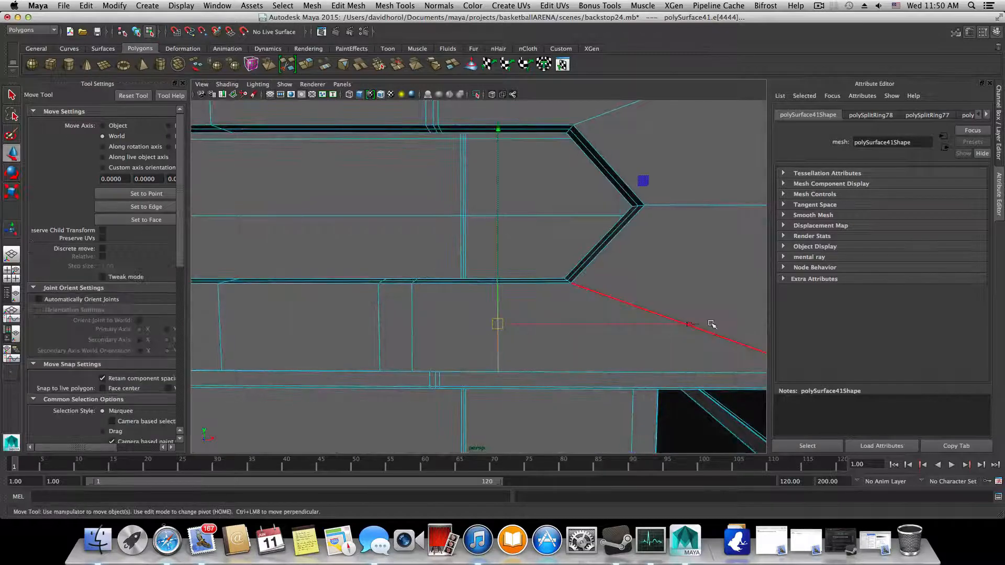
pyautogui.moveTo(690, 325); pyautogui.dragTo(682, 326)
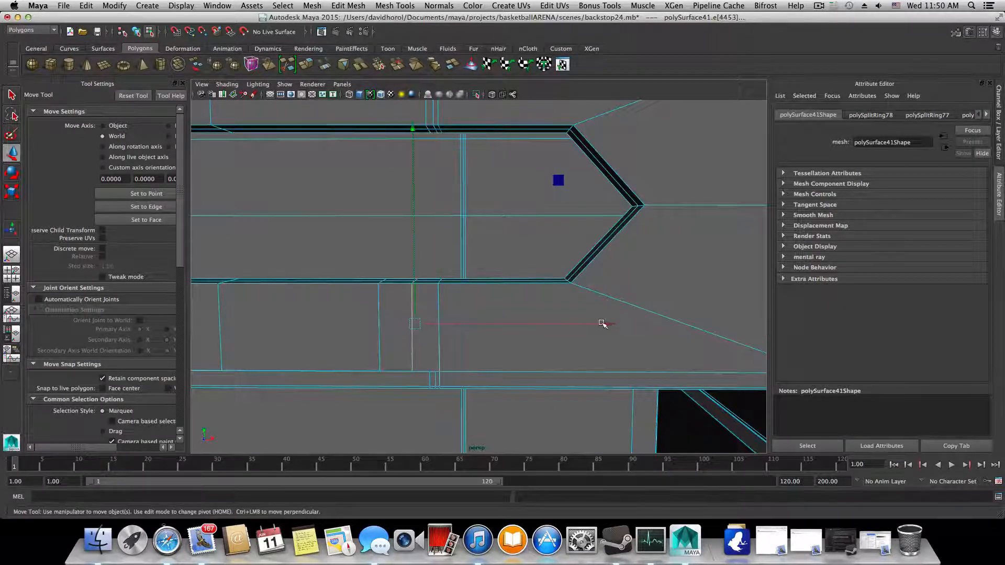
# Step: Move the middle and leftmost edges below the slot right along X, over the matching short seam lines beneath
pyautogui.moveTo(602, 324); pyautogui.dragTo(610, 325)
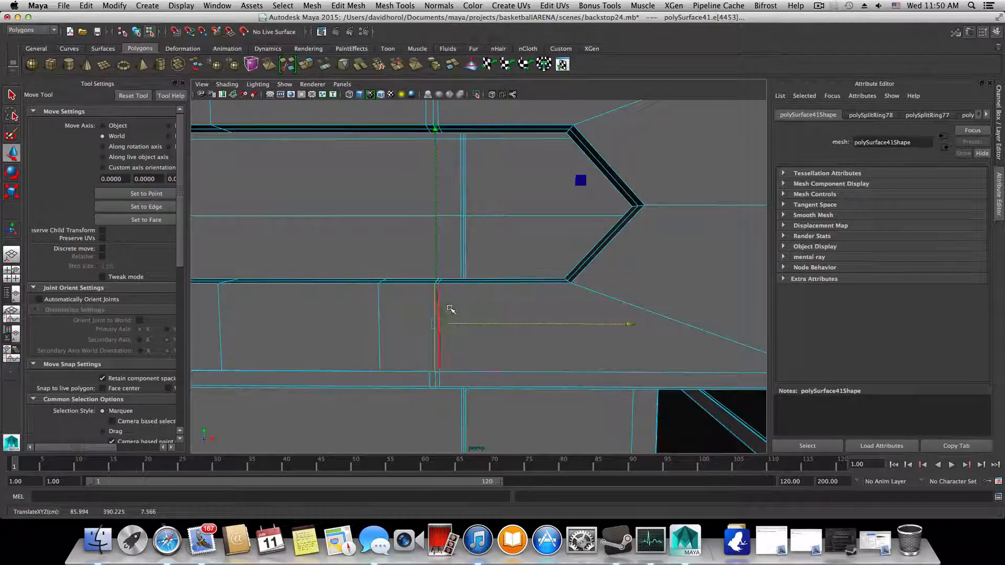
pyautogui.click(384, 317)
pyautogui.moveTo(578, 323); pyautogui.dragTo(627, 335)
pyautogui.scroll(5, 603, 350)
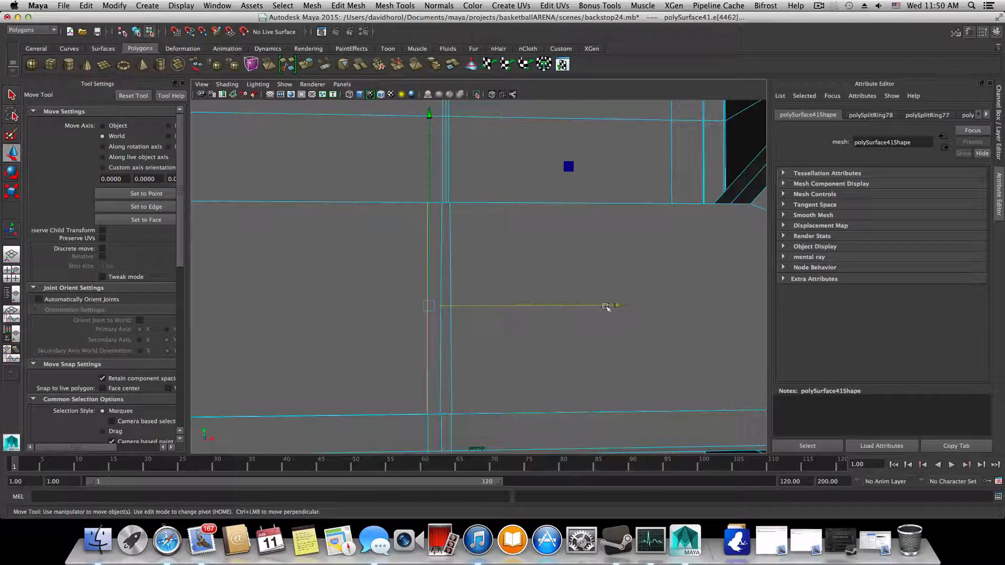
pyautogui.moveTo(617, 305); pyautogui.dragTo(578, 359)
# Step: Scale the middle of the three closely spaced edges below the slot along X to straighten it
pyautogui.click(451, 369)
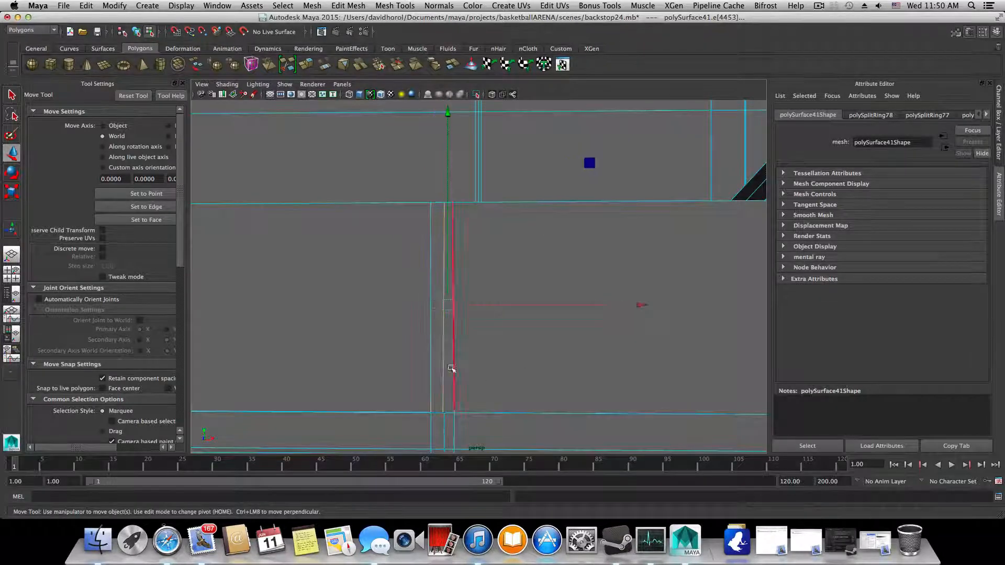
pyautogui.press('r')
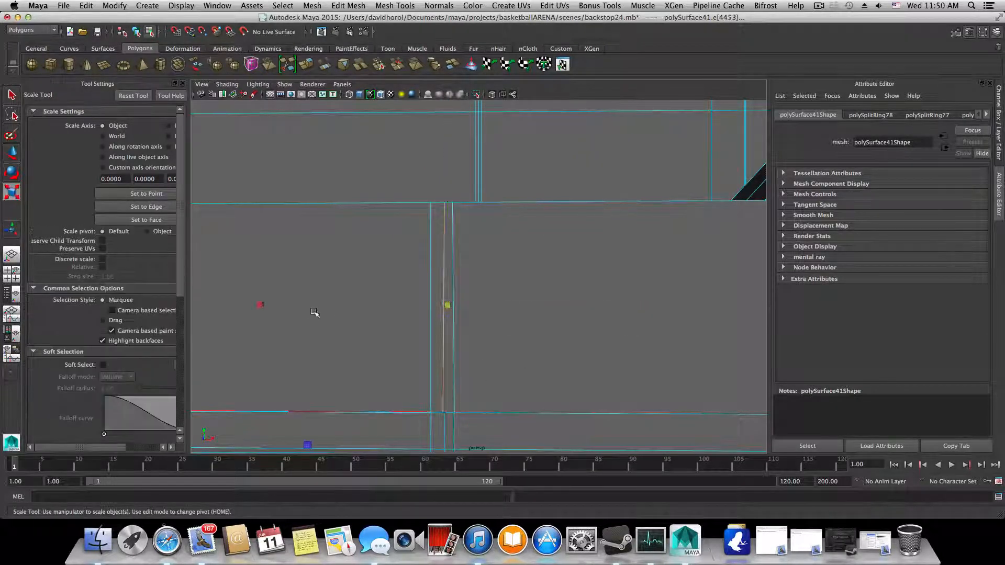
pyautogui.moveTo(261, 304); pyautogui.dragTo(423, 298)
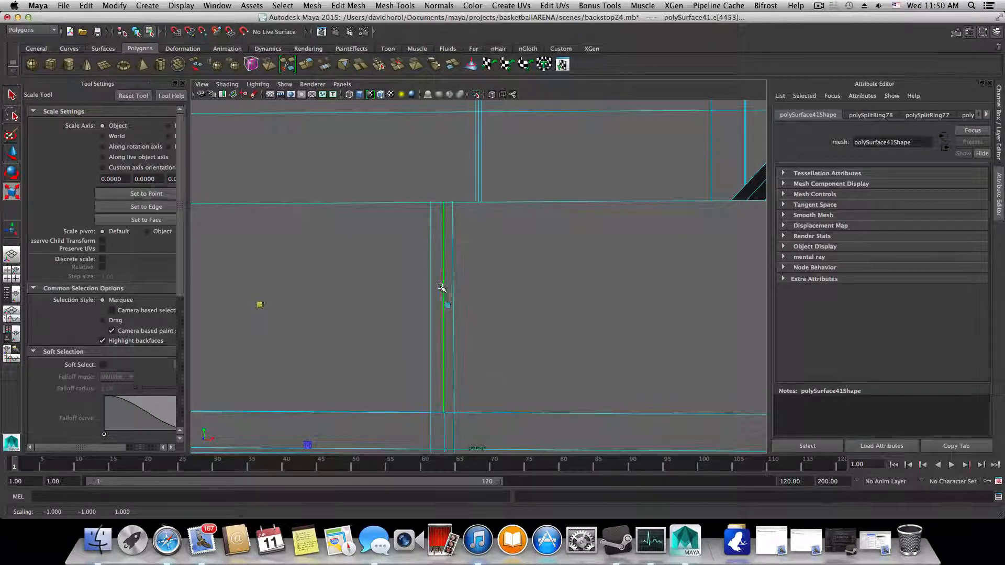
# Step: Merge the vertices at the lower ends of the three straightened edges below the slot
pyautogui.keyDown('alt'); pyautogui.moveTo(482, 370); pyautogui.dragTo(448, 348); pyautogui.keyUp('alt')
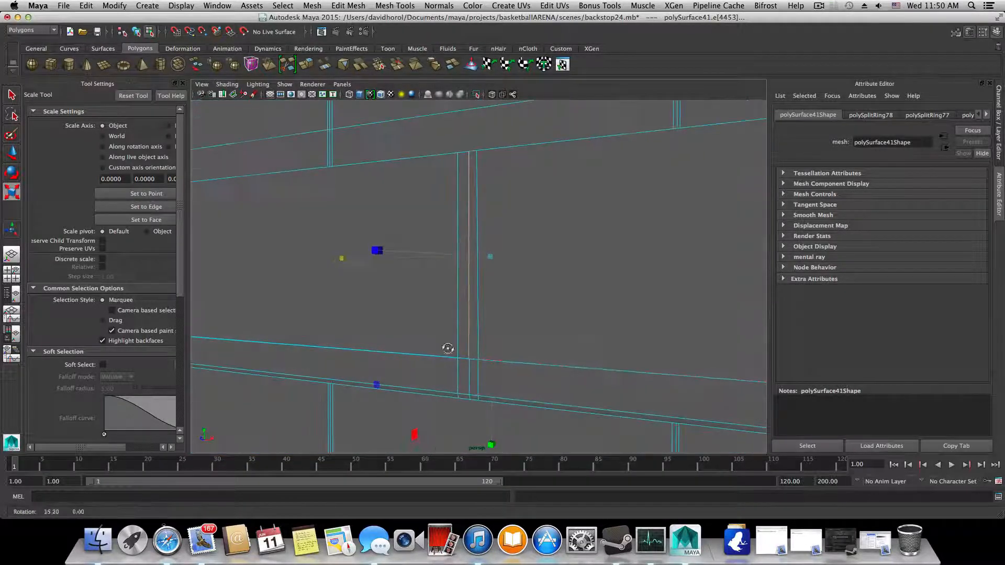
pyautogui.moveTo(529, 349); pyautogui.dragTo(431, 355, button='right')
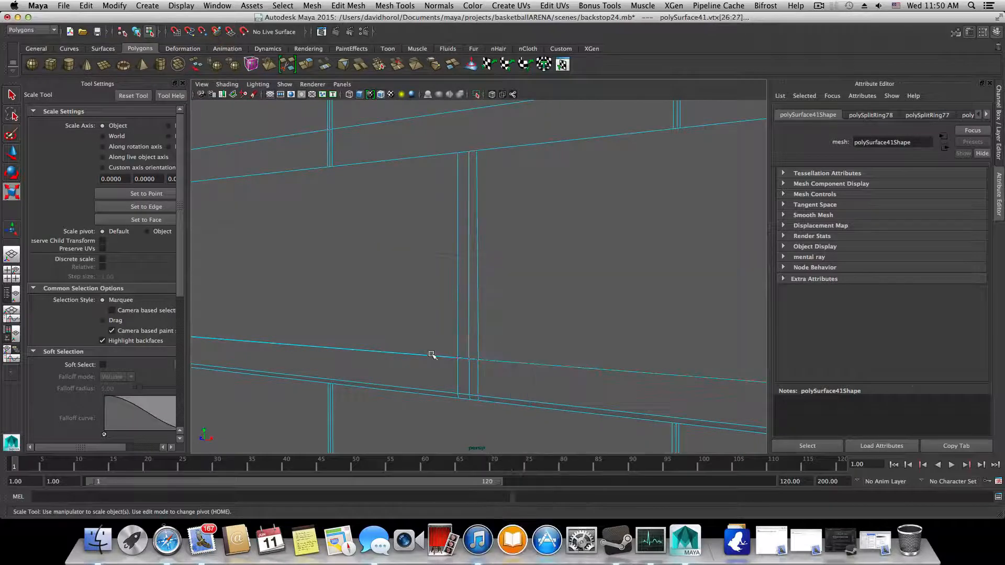
pyautogui.click(486, 365)
pyautogui.keyDown('alt'); pyautogui.moveTo(478, 375); pyautogui.dragTo(434, 371); pyautogui.keyUp('alt')
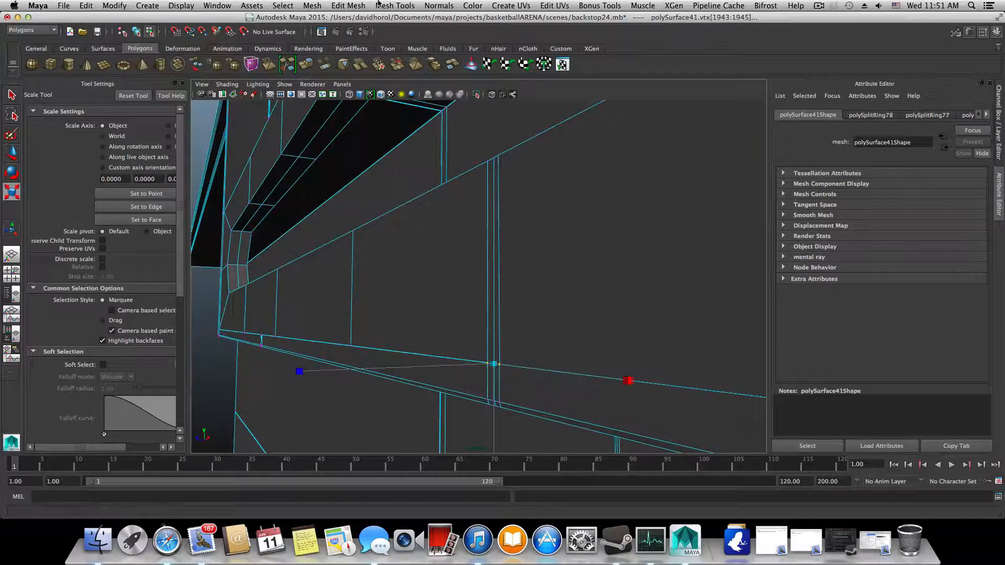
pyautogui.click(391, 6)
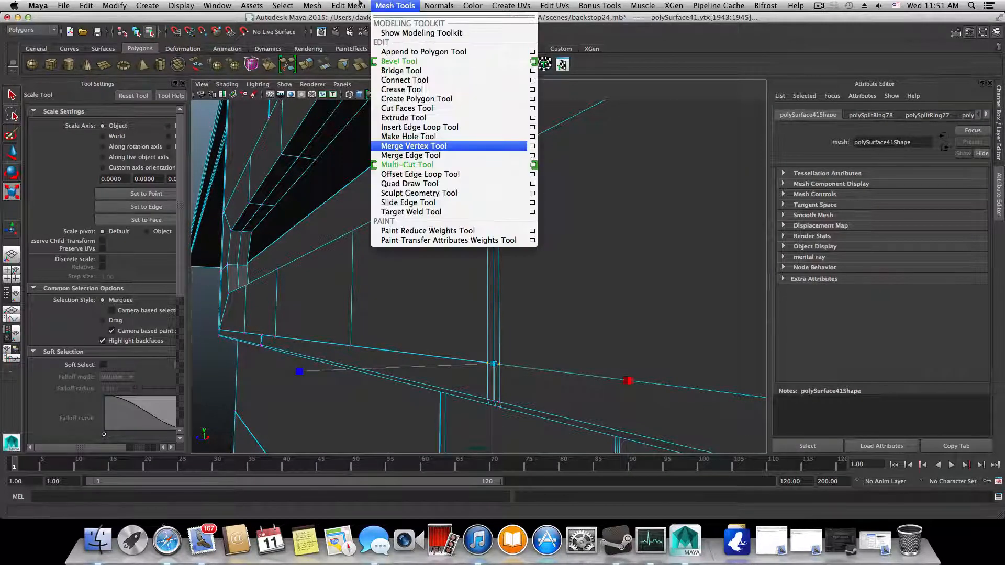
pyautogui.moveTo(348, 5)
pyautogui.click(377, 33)
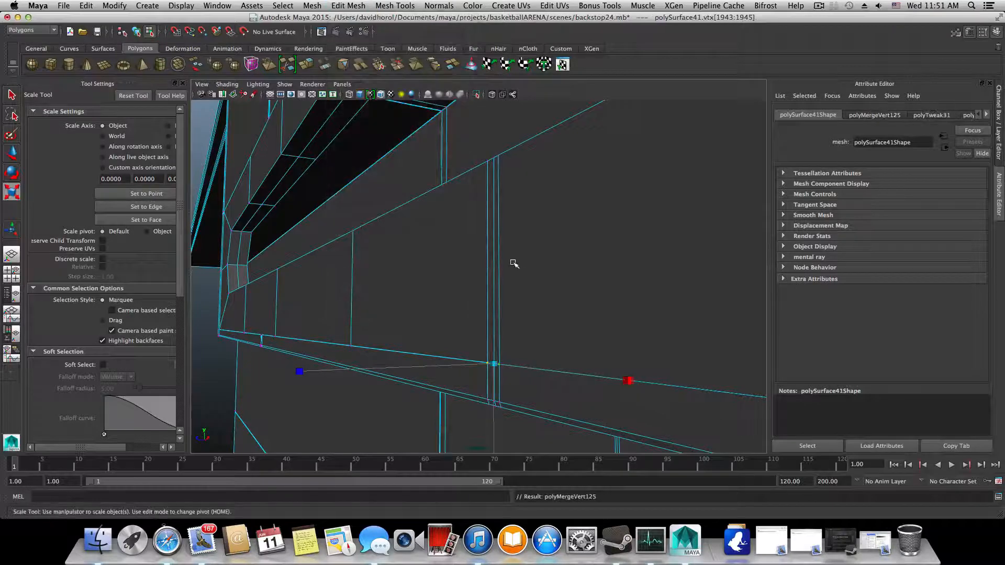
# Step: Use the Merge Vertex Tool, merging to target vertex, to join the three edge ends to the seam vertices across the narrow gap
pyautogui.keyDown('alt'); pyautogui.moveTo(530, 341); pyautogui.dragTo(598, 339, button='right'); pyautogui.keyUp('alt')
pyautogui.keyDown('alt'); pyautogui.moveTo(466, 316); pyautogui.dragTo(525, 327, button='middle'); pyautogui.keyUp('alt')
pyautogui.keyDown('alt'); pyautogui.moveTo(525, 328); pyautogui.dragTo(637, 323); pyautogui.keyUp('alt')
pyautogui.keyDown('alt'); pyautogui.moveTo(447, 314); pyautogui.dragTo(505, 258, button='middle'); pyautogui.keyUp('alt')
pyautogui.keyDown('alt'); pyautogui.moveTo(505, 259); pyautogui.dragTo(460, 309); pyautogui.keyUp('alt')
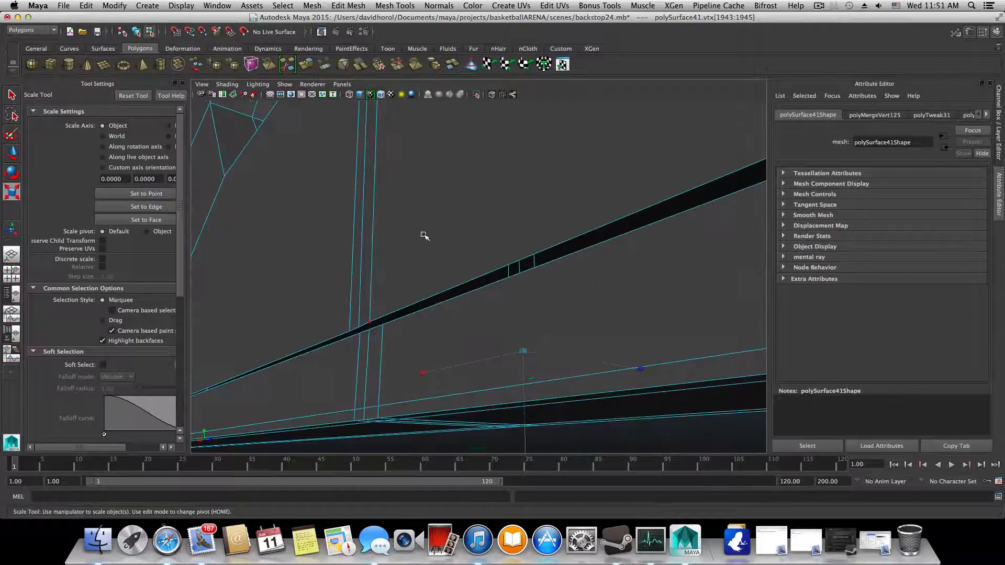
pyautogui.keyDown('alt'); pyautogui.moveTo(424, 241); pyautogui.dragTo(380, 195); pyautogui.keyUp('alt')
pyautogui.keyDown('alt'); pyautogui.moveTo(408, 331); pyautogui.dragTo(366, 261); pyautogui.keyUp('alt')
pyautogui.click(342, 7)
pyautogui.moveTo(395, 6)
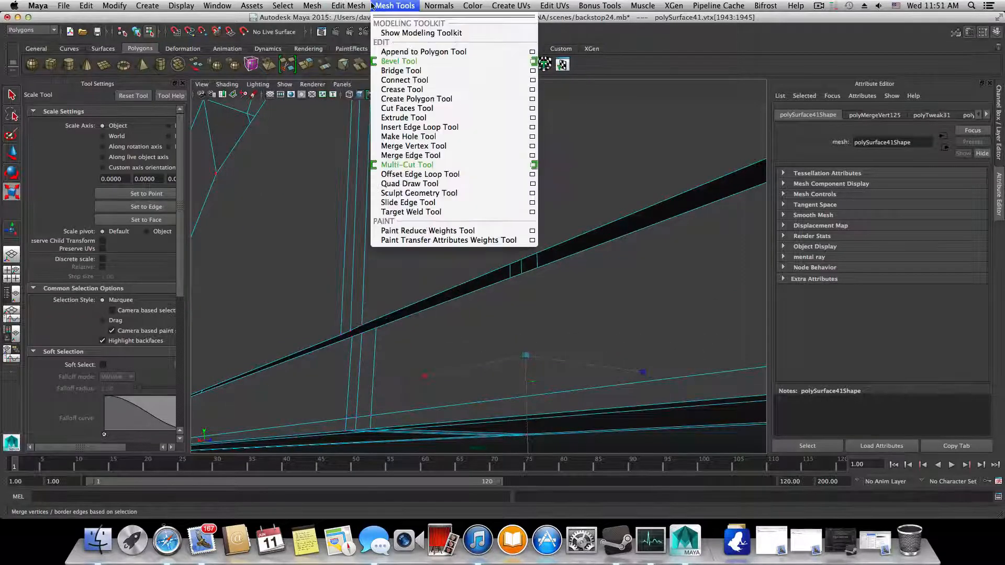
pyautogui.click(409, 146)
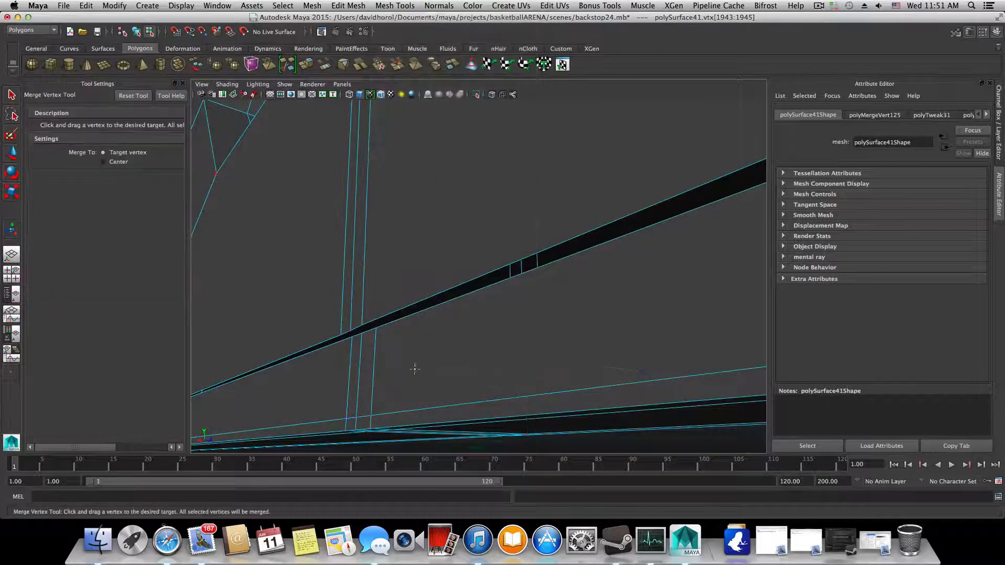
pyautogui.moveTo(366, 327); pyautogui.dragTo(347, 336)
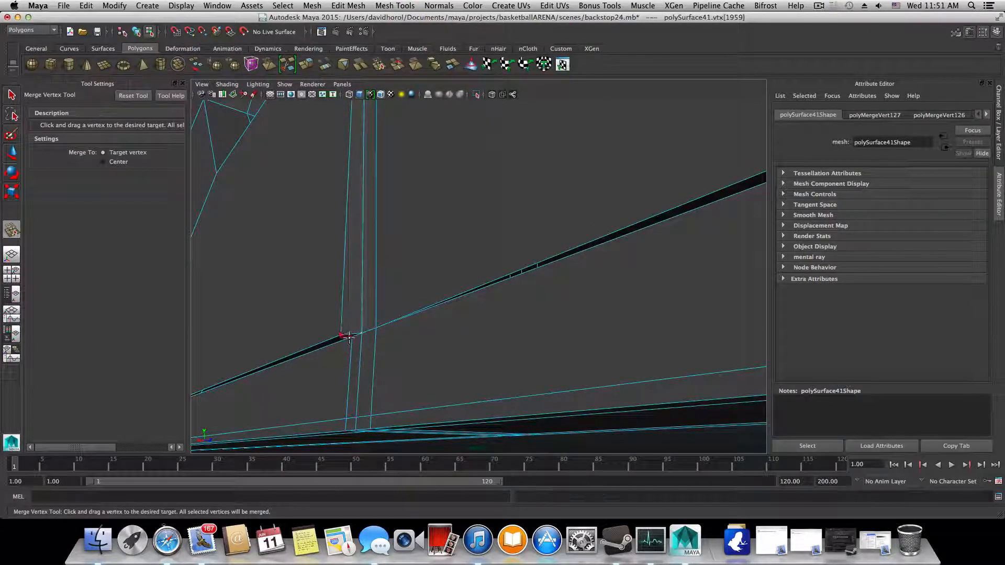
# Step: Examine how the edge loops run from the slot across the backstop panel, down to its lower border and back
pyautogui.keyDown('alt'); pyautogui.moveTo(419, 332); pyautogui.dragTo(293, 298); pyautogui.keyUp('alt')
pyautogui.scroll(-3, 294, 290)
pyautogui.keyDown('alt'); pyautogui.moveTo(354, 293); pyautogui.dragTo(433, 342, button='middle'); pyautogui.keyUp('alt')
pyautogui.keyDown('alt'); pyautogui.moveTo(433, 342); pyautogui.dragTo(344, 314, button='right'); pyautogui.keyUp('alt')
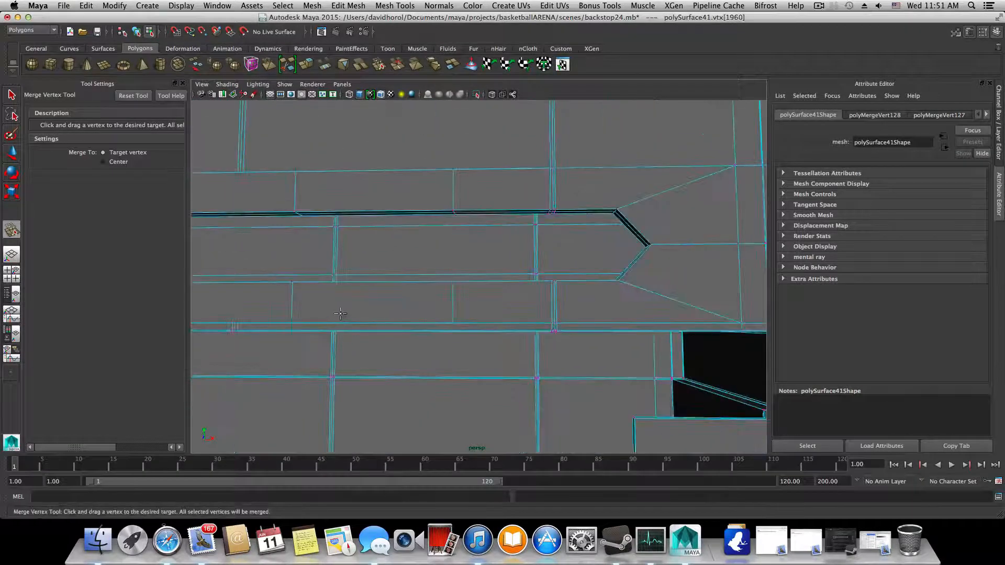
pyautogui.keyDown('alt'); pyautogui.moveTo(343, 314); pyautogui.dragTo(442, 303, button='middle'); pyautogui.keyUp('alt')
pyautogui.keyDown('alt'); pyautogui.moveTo(442, 303); pyautogui.dragTo(346, 318, button='right'); pyautogui.keyUp('alt')
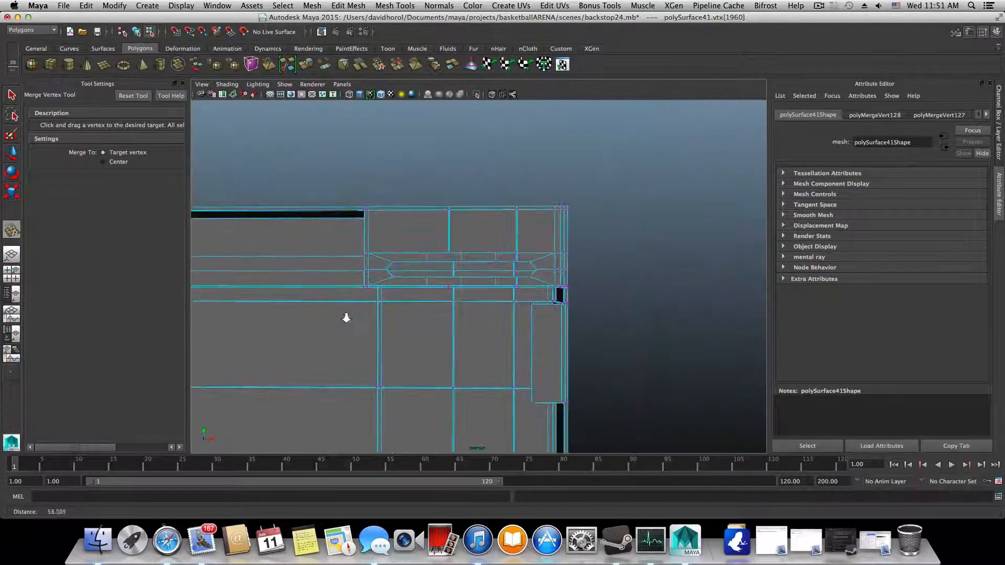
pyautogui.keyDown('alt'); pyautogui.moveTo(478, 342); pyautogui.dragTo(473, 235, button='middle'); pyautogui.keyUp('alt')
pyautogui.keyDown('alt'); pyautogui.moveTo(473, 235); pyautogui.dragTo(398, 251, button='right'); pyautogui.keyUp('alt')
pyautogui.keyDown('alt'); pyautogui.moveTo(441, 419); pyautogui.dragTo(439, 236, button='middle'); pyautogui.keyUp('alt')
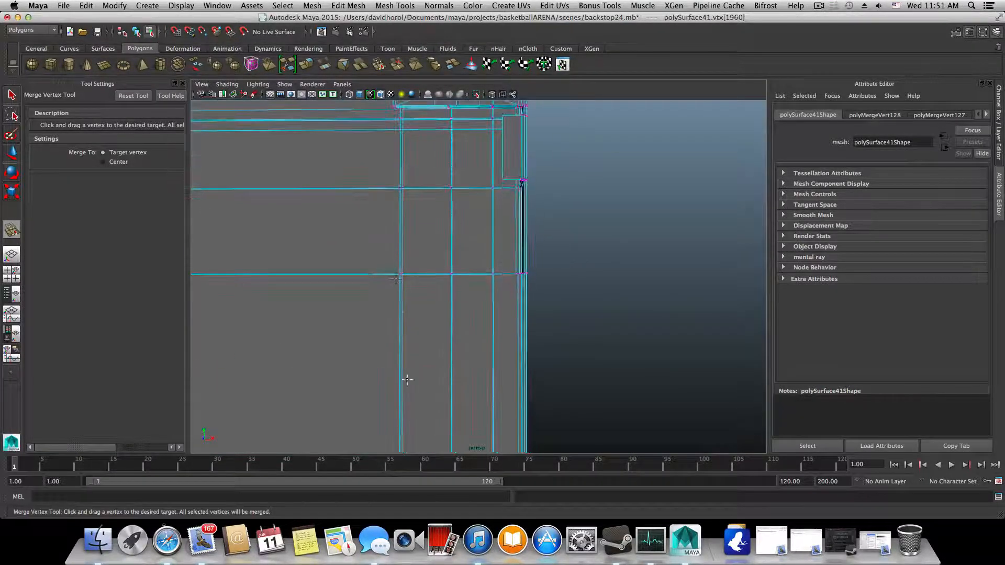
pyautogui.keyDown('alt'); pyautogui.moveTo(439, 361); pyautogui.dragTo(427, 310, button='middle'); pyautogui.keyUp('alt')
pyautogui.keyDown('alt'); pyautogui.moveTo(426, 310); pyautogui.dragTo(340, 337, button='right'); pyautogui.keyUp('alt')
pyautogui.keyDown('alt'); pyautogui.moveTo(411, 328); pyautogui.dragTo(394, 361, button='middle'); pyautogui.keyUp('alt')
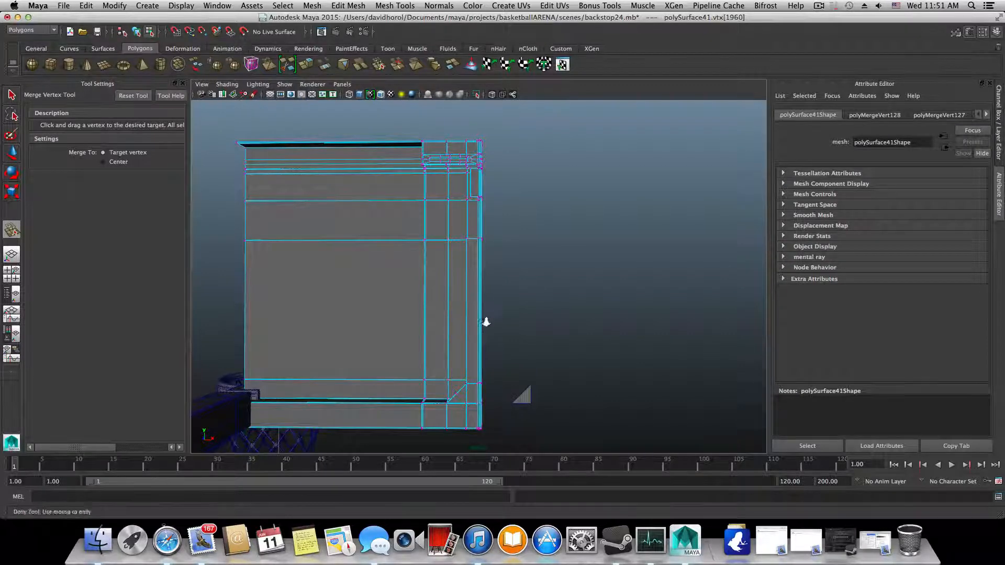
pyautogui.scroll(5, 471, 324)
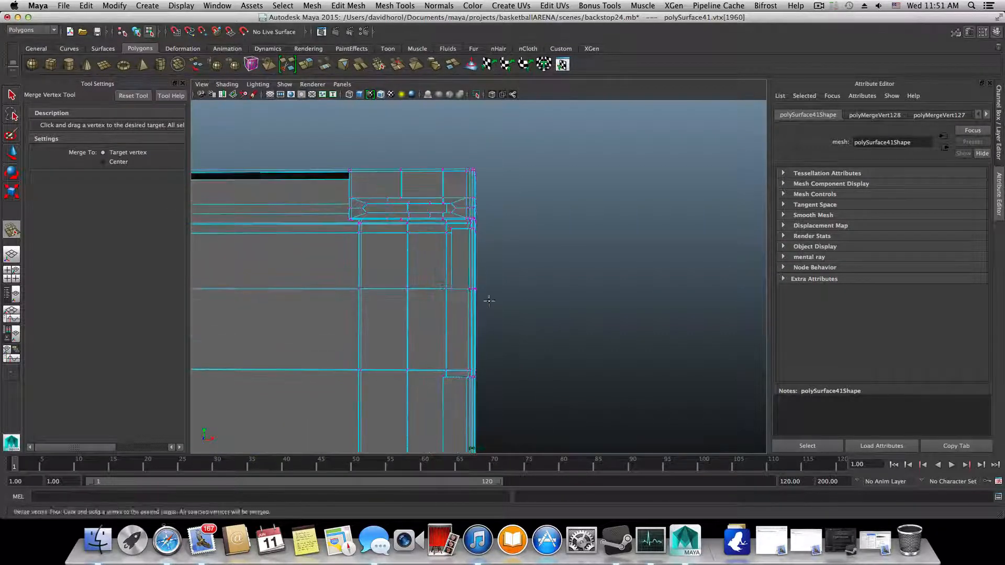
pyautogui.scroll(5, 489, 300)
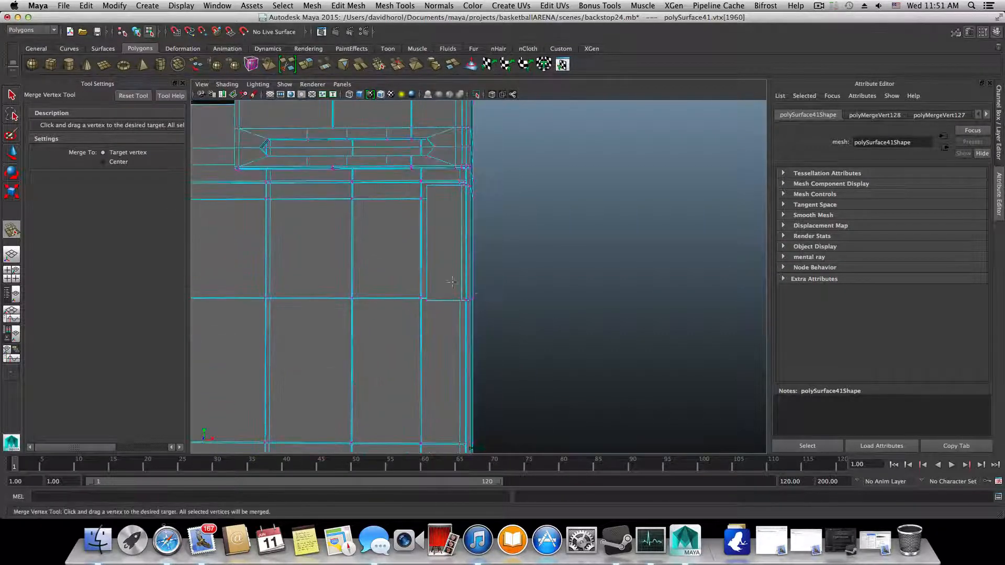
pyautogui.scroll(3, 423, 311)
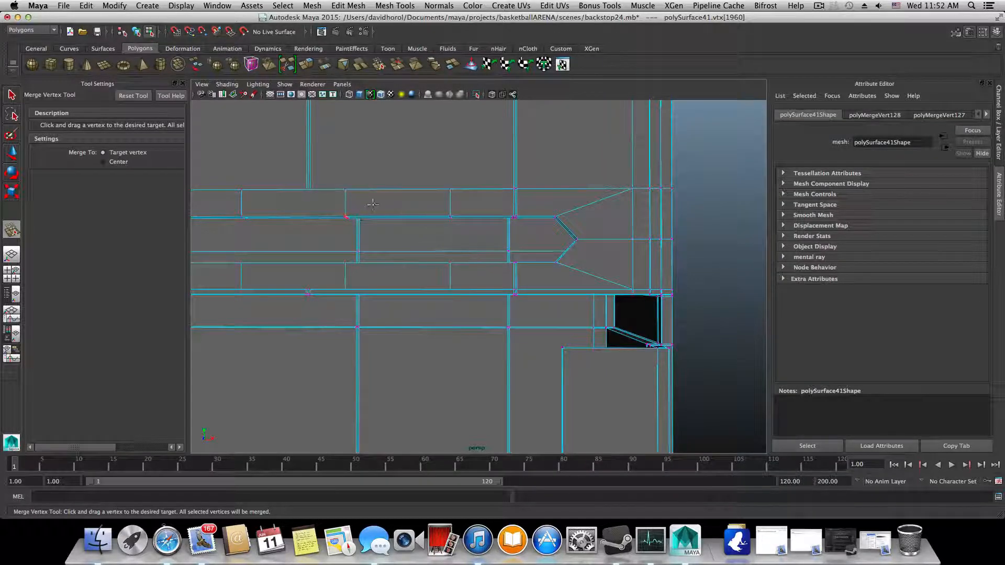
# Step: Check the slot area in smooth mesh preview, then return to the unsmoothed display
pyautogui.press('w')
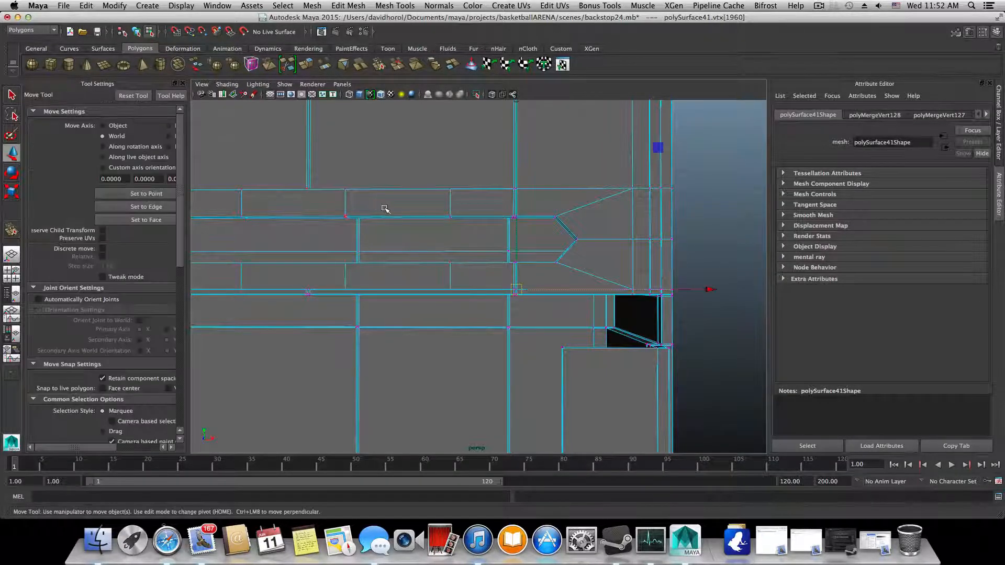
pyautogui.keyDown('alt'); pyautogui.moveTo(385, 209); pyautogui.dragTo(492, 277, button='right'); pyautogui.keyUp('alt')
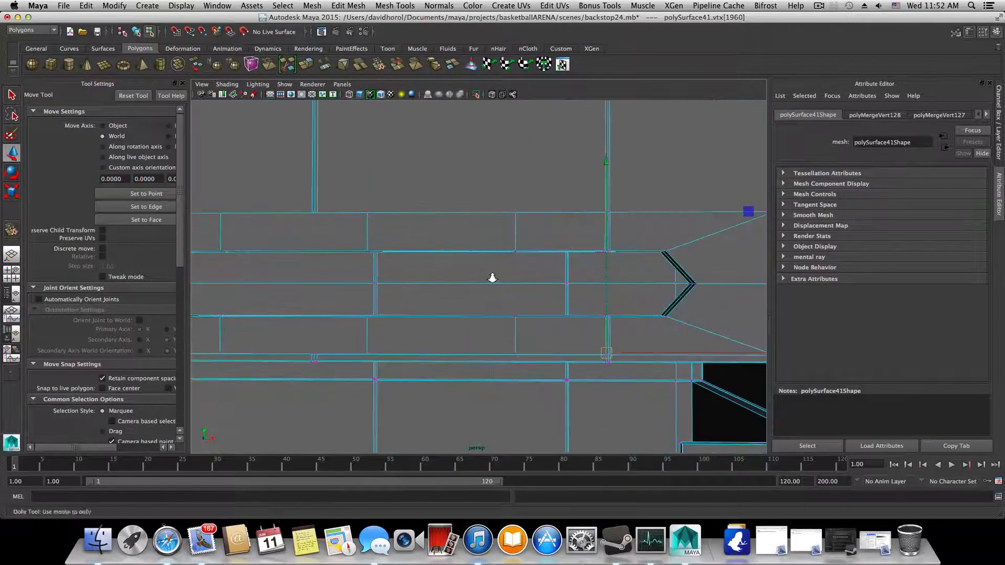
pyautogui.keyDown('alt'); pyautogui.moveTo(492, 278); pyautogui.dragTo(454, 266, button='middle'); pyautogui.keyUp('alt')
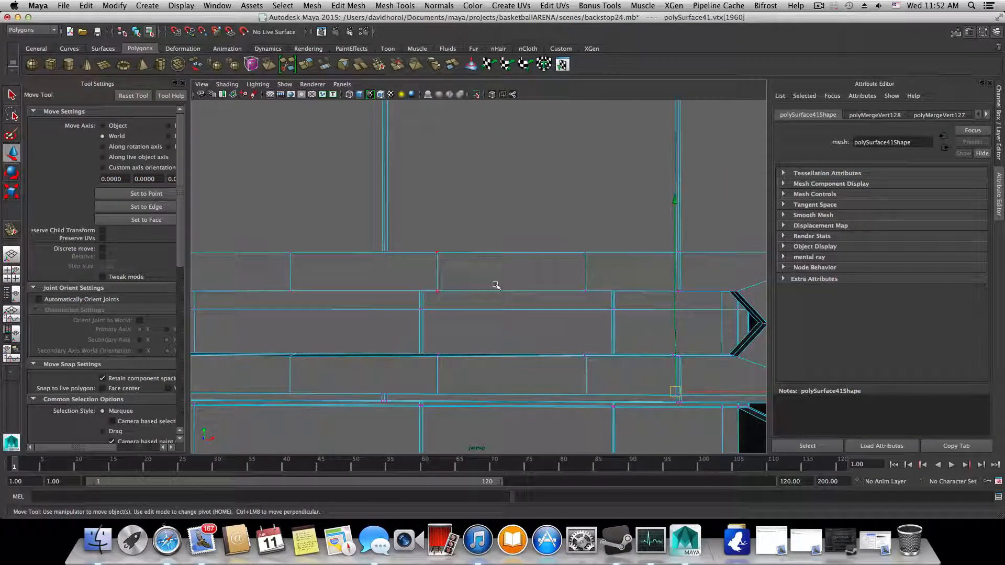
pyautogui.press('3')
pyautogui.scroll(-2, 587, 294)
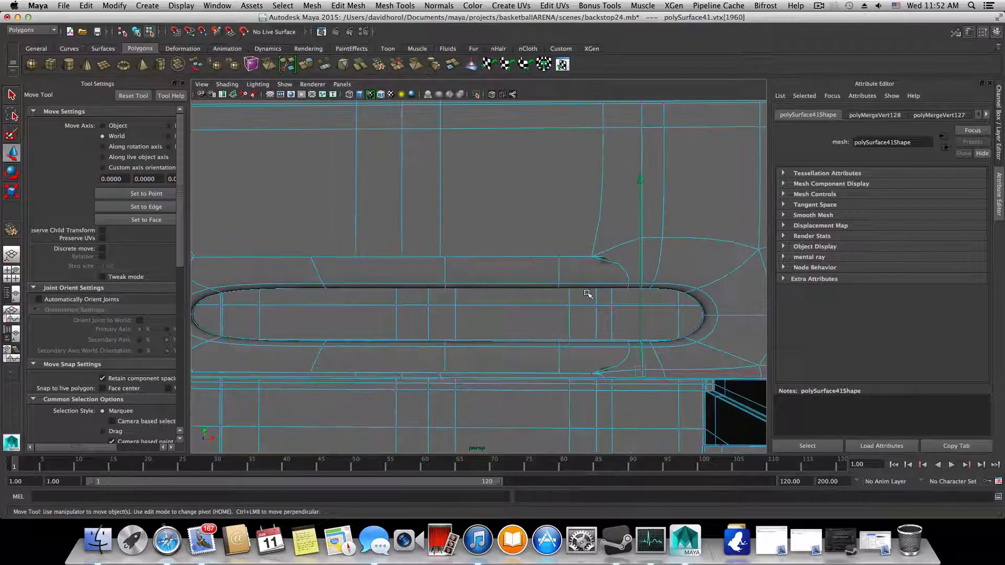
pyautogui.press('1')
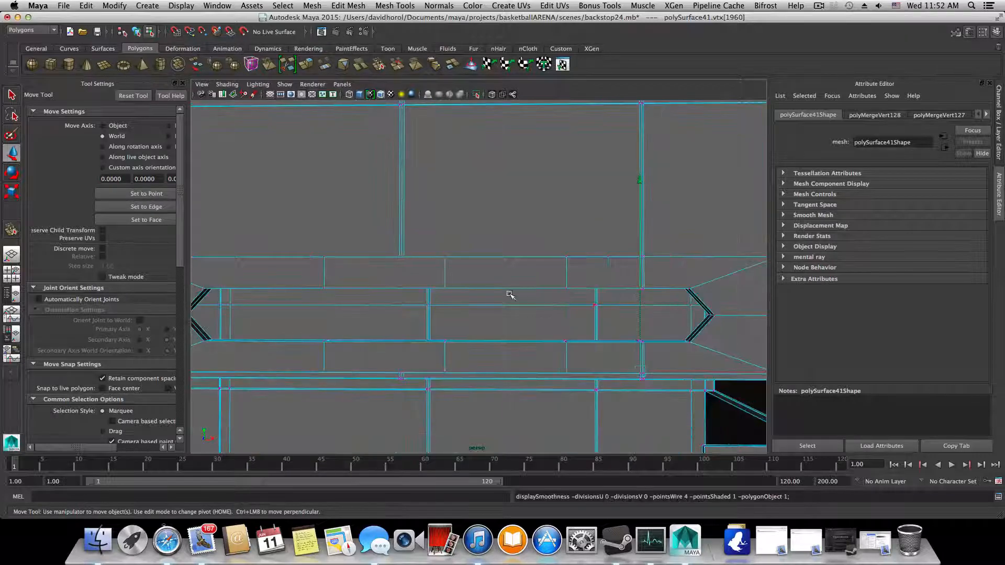
# Step: Delete the rightmost single vertical edge in the strip directly above the slot
pyautogui.scroll(3, 511, 295)
pyautogui.rightClick(417, 274)
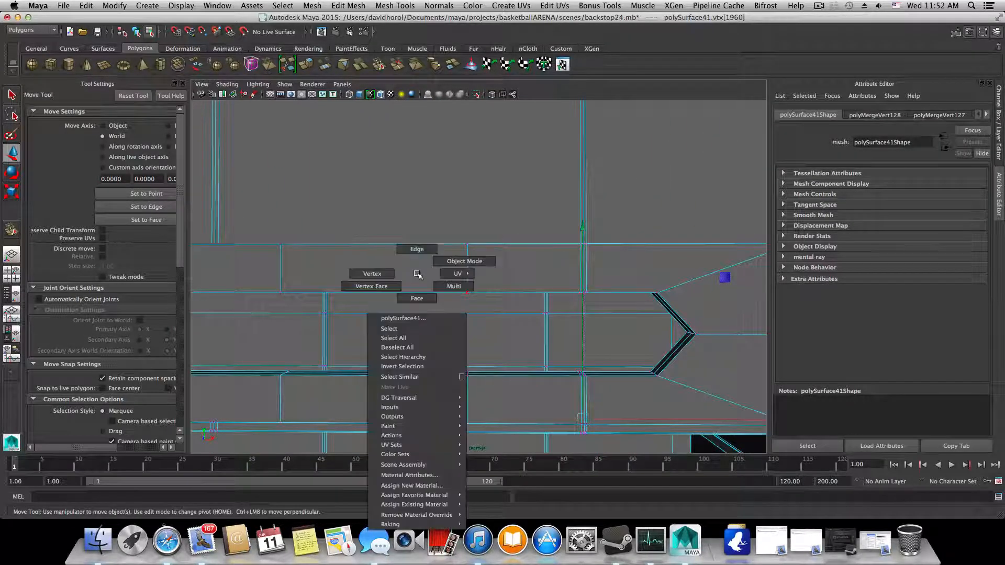
pyautogui.click(417, 249)
pyautogui.click(468, 267)
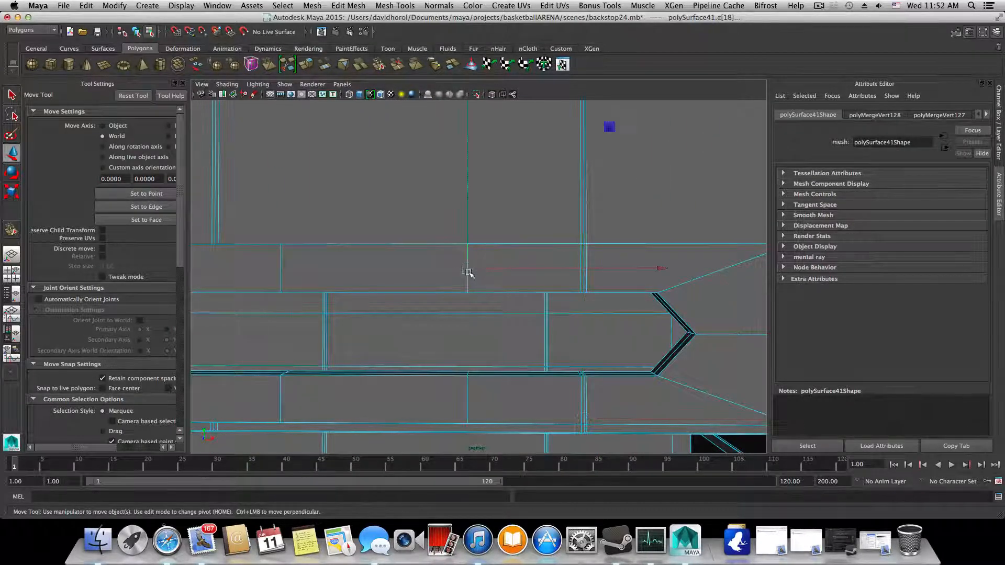
pyautogui.rightClick(468, 273)
pyautogui.click(435, 285)
# Step: Delete the middle single vertical edge in the strip directly above the slot
pyautogui.scroll(3, 435, 296)
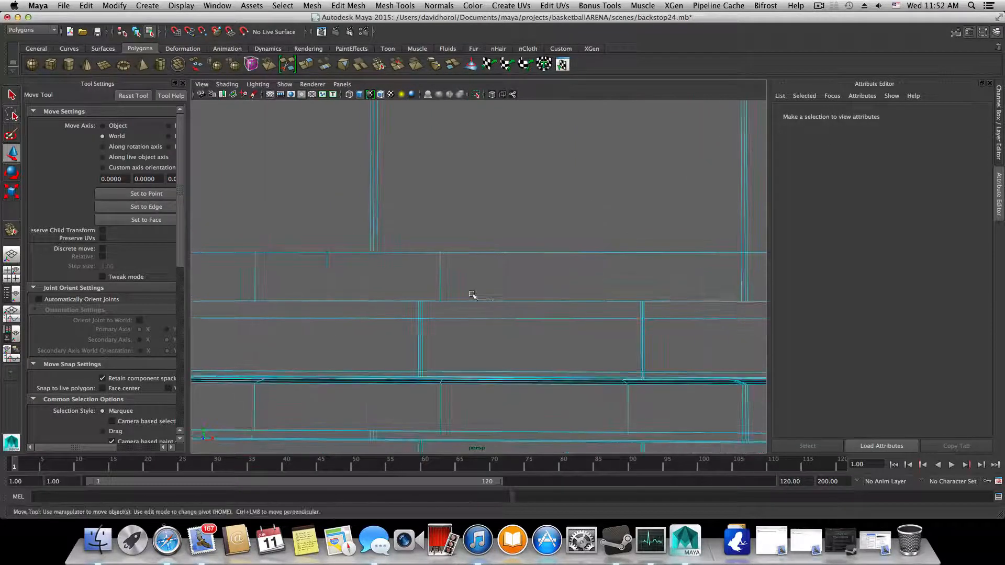
pyautogui.keyDown('alt'); pyautogui.moveTo(472, 295); pyautogui.dragTo(469, 265, button='middle'); pyautogui.keyUp('alt')
pyautogui.keyDown('alt'); pyautogui.moveTo(400, 281); pyautogui.dragTo(492, 265, button='middle'); pyautogui.keyUp('alt')
pyautogui.click(492, 272)
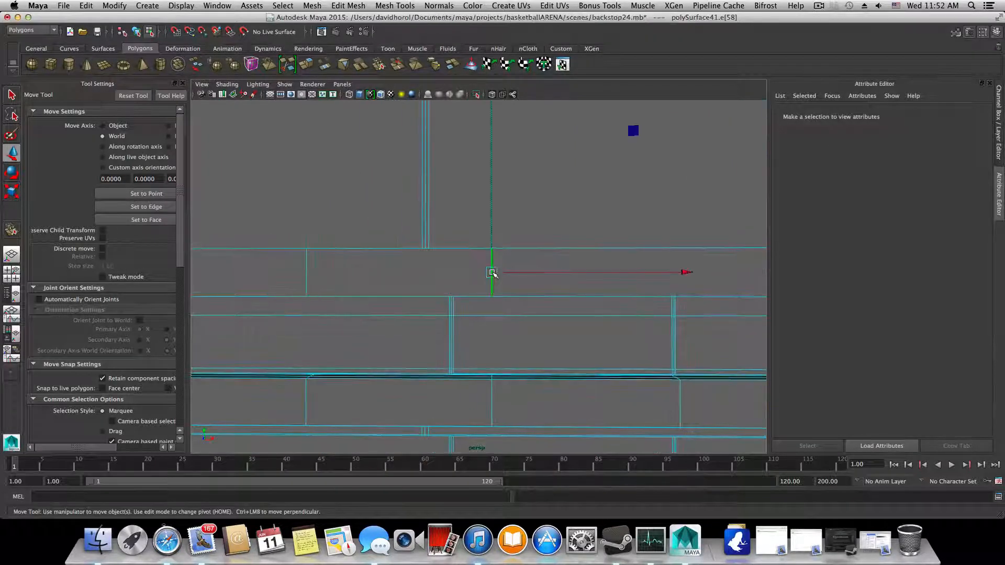
pyautogui.doubleClick(491, 273)
pyautogui.keyDown('shift'); pyautogui.moveTo(490, 275); pyautogui.dragTo(462, 285, button='right'); pyautogui.keyUp('shift')
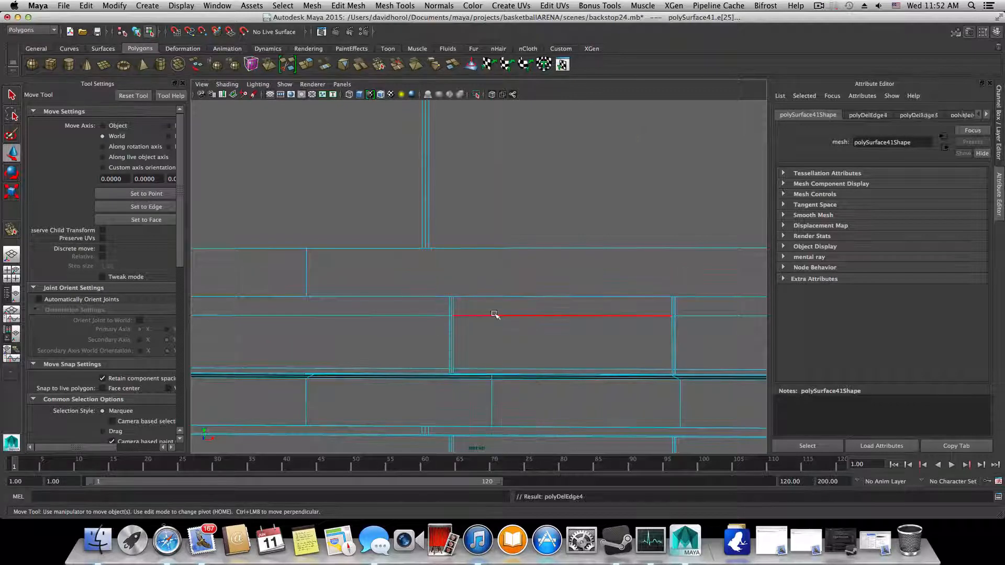
# Step: Delete the rightmost and middle single vertical edges in the strip directly below the slot
pyautogui.keyDown('alt'); pyautogui.moveTo(496, 316); pyautogui.dragTo(433, 292, button='middle'); pyautogui.keyUp('alt')
pyautogui.keyDown('alt'); pyautogui.moveTo(565, 314); pyautogui.dragTo(428, 299, button='middle'); pyautogui.keyUp('alt')
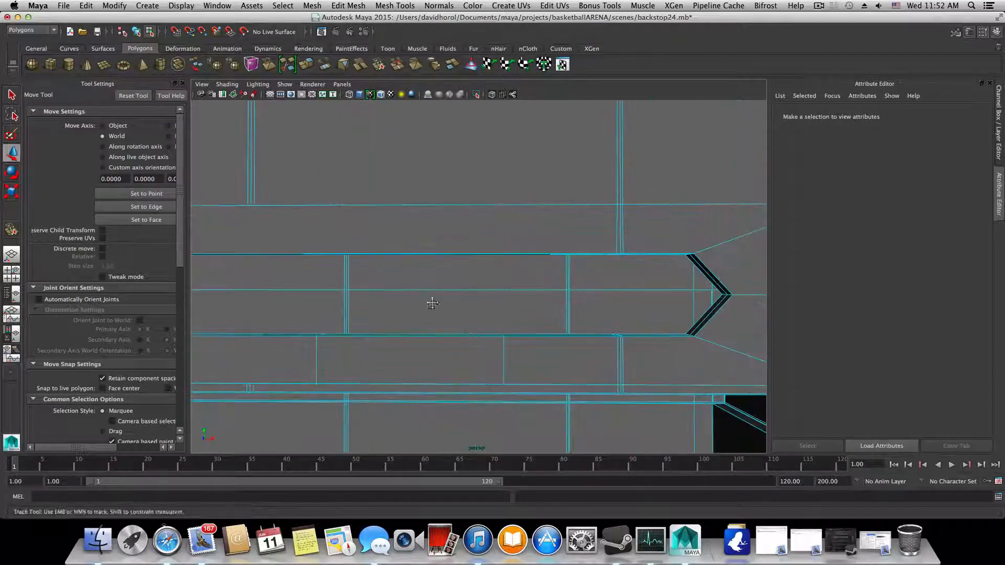
pyautogui.click(503, 352)
pyautogui.keyDown('shift'); pyautogui.moveTo(504, 352); pyautogui.dragTo(478, 362, button='right'); pyautogui.keyUp('shift')
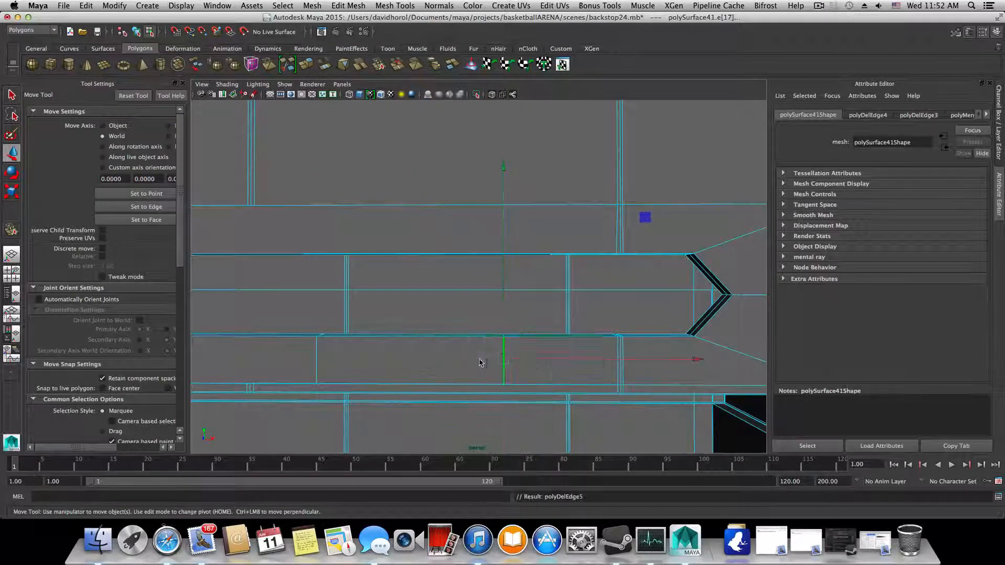
pyautogui.keyDown('alt'); pyautogui.moveTo(394, 353); pyautogui.dragTo(441, 331, button='middle'); pyautogui.keyUp('alt')
pyautogui.click(416, 332)
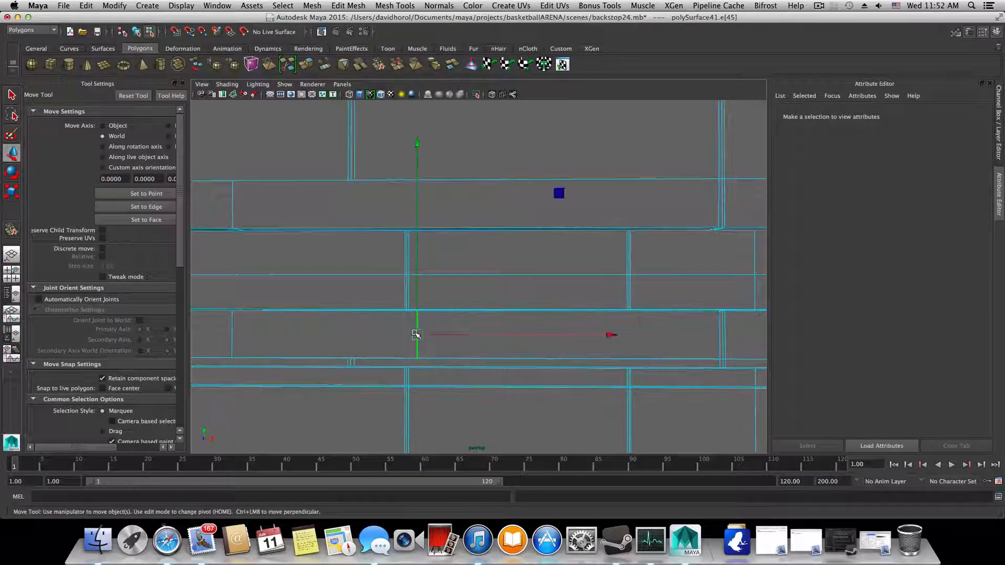
pyautogui.keyDown('shift'); pyautogui.moveTo(416, 332); pyautogui.dragTo(388, 344, button='right'); pyautogui.keyUp('shift')
pyautogui.scroll(3, 398, 340)
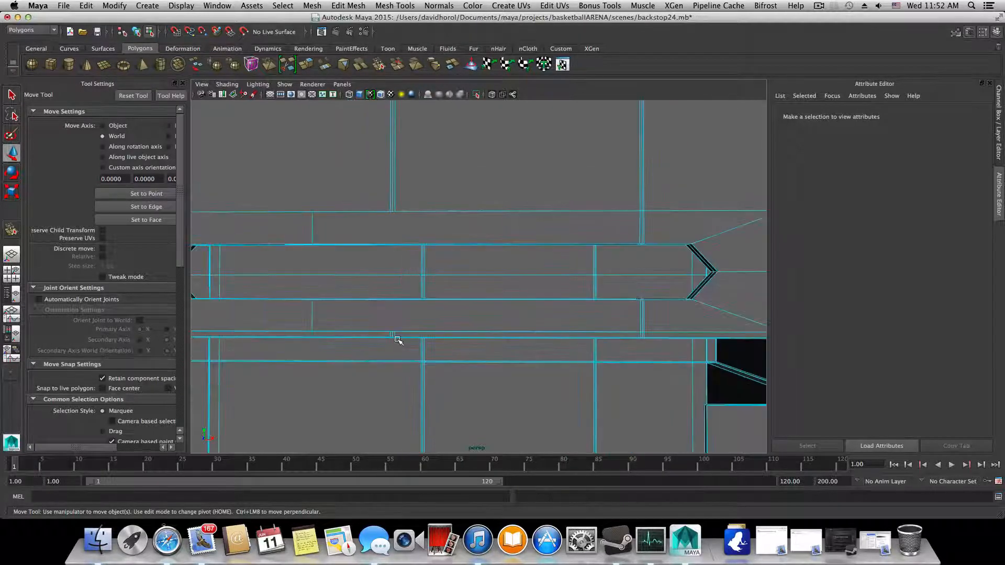
# Step: Try to insert a vertical edge loop in the strip directly above the slot with the Insert Edge Loop tool
pyautogui.scroll(-4, 398, 341)
pyautogui.scroll(5, 397, 340)
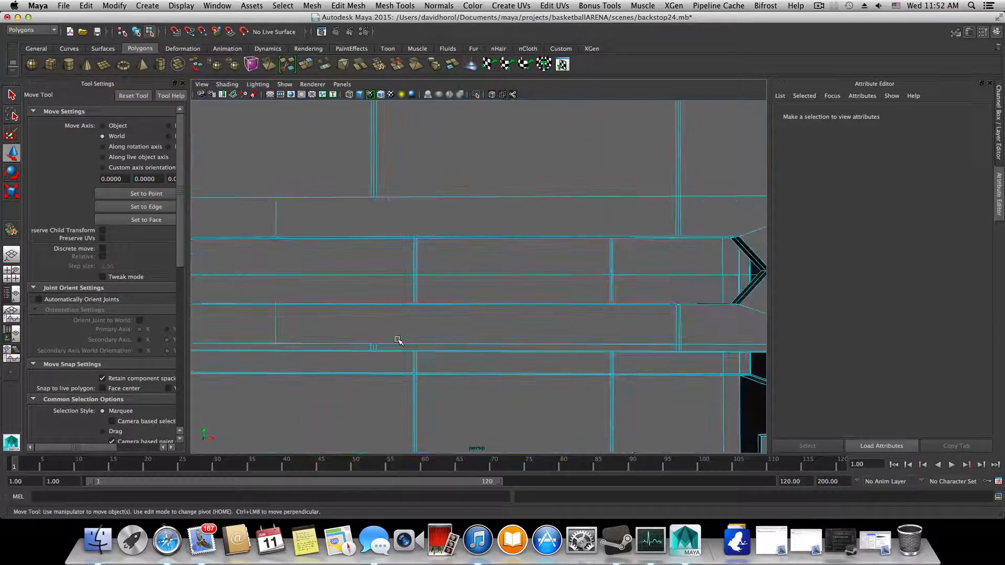
pyautogui.keyDown('alt'); pyautogui.moveTo(398, 340); pyautogui.dragTo(434, 323, button='middle'); pyautogui.keyUp('alt')
pyautogui.scroll(3, 434, 313)
pyautogui.keyDown('alt'); pyautogui.moveTo(423, 264); pyautogui.dragTo(453, 340, button='middle'); pyautogui.keyUp('alt')
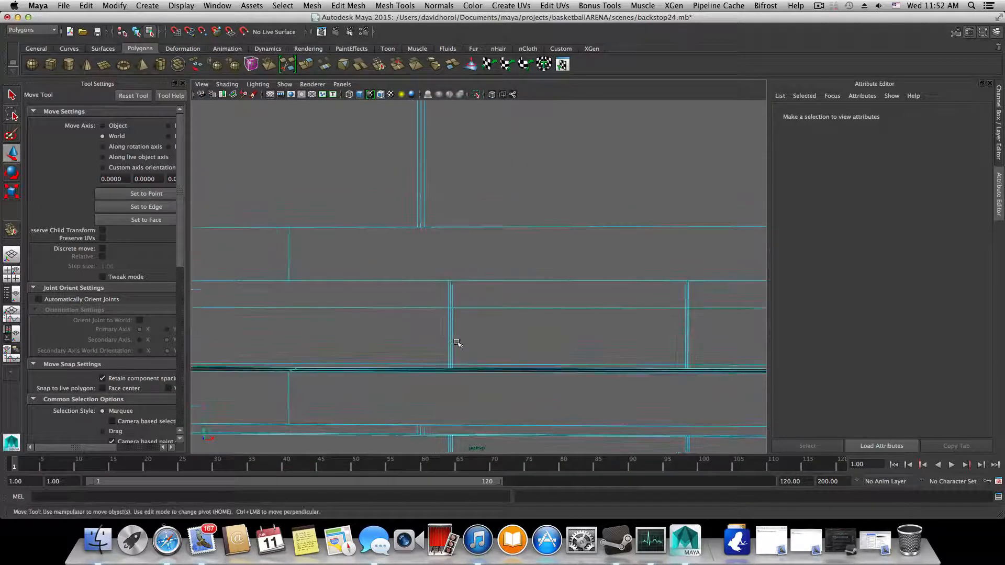
pyautogui.press('F8')
pyautogui.press('F8')
pyautogui.press('F8')
pyautogui.keyDown('shift'); pyautogui.rightClick(432, 276); pyautogui.keyUp('shift')
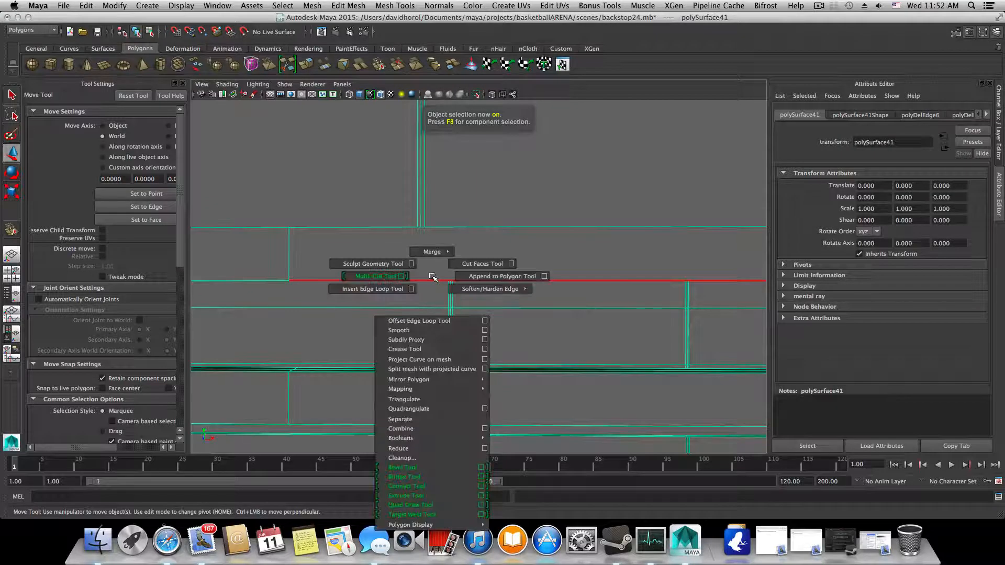
pyautogui.click(402, 288)
pyautogui.moveTo(401, 282); pyautogui.dragTo(385, 281)
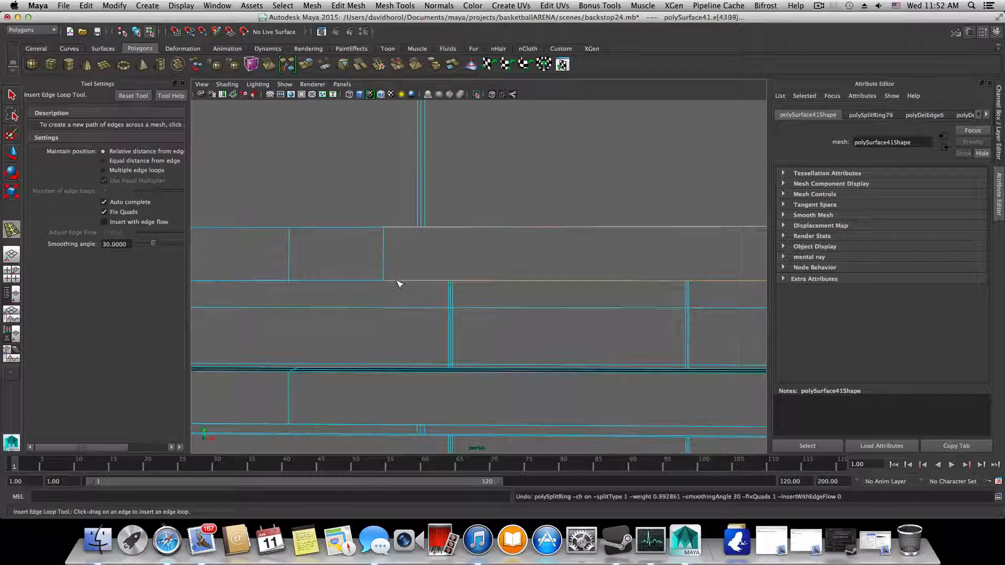
# Step: Undo the misplaced edge loop insertions in the strip above the slot
pyautogui.press('super+z')
pyautogui.keyDown('alt'); pyautogui.moveTo(399, 285); pyautogui.dragTo(518, 276, button='right'); pyautogui.keyUp('alt')
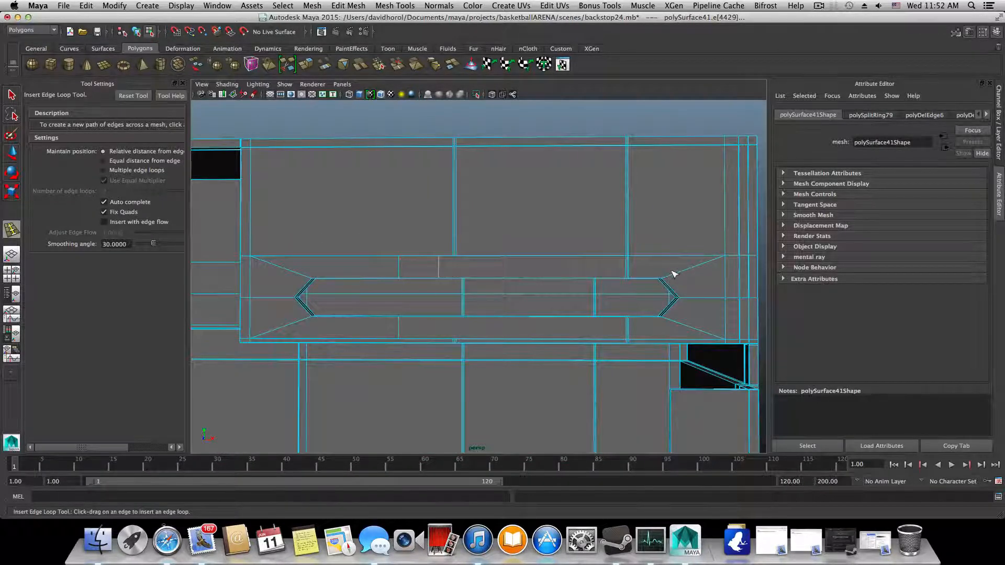
pyautogui.keyDown('alt'); pyautogui.moveTo(674, 275); pyautogui.dragTo(553, 302, button='middle'); pyautogui.keyUp('alt')
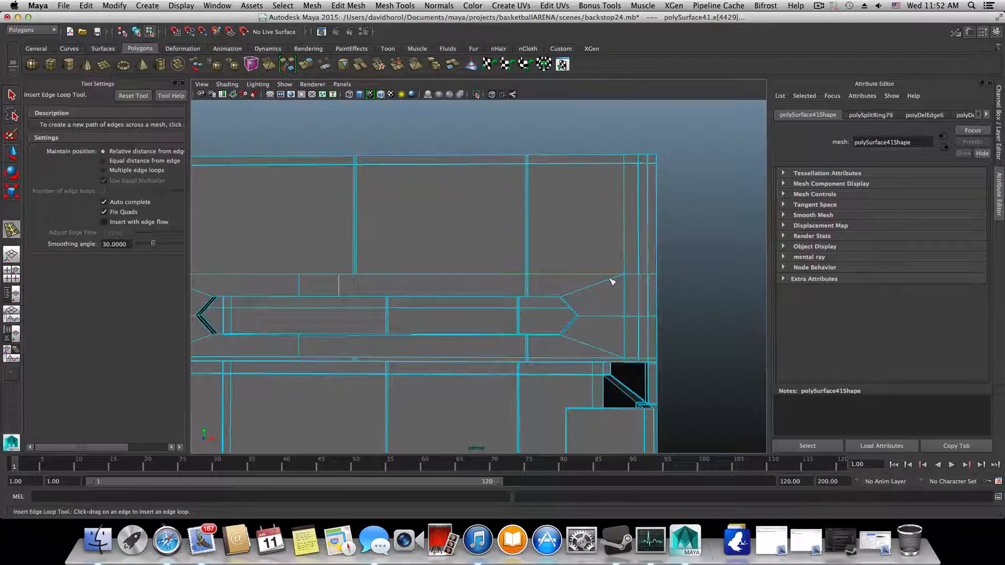
pyautogui.keyDown('alt'); pyautogui.moveTo(370, 321); pyautogui.dragTo(441, 307, button='middle'); pyautogui.keyUp('alt')
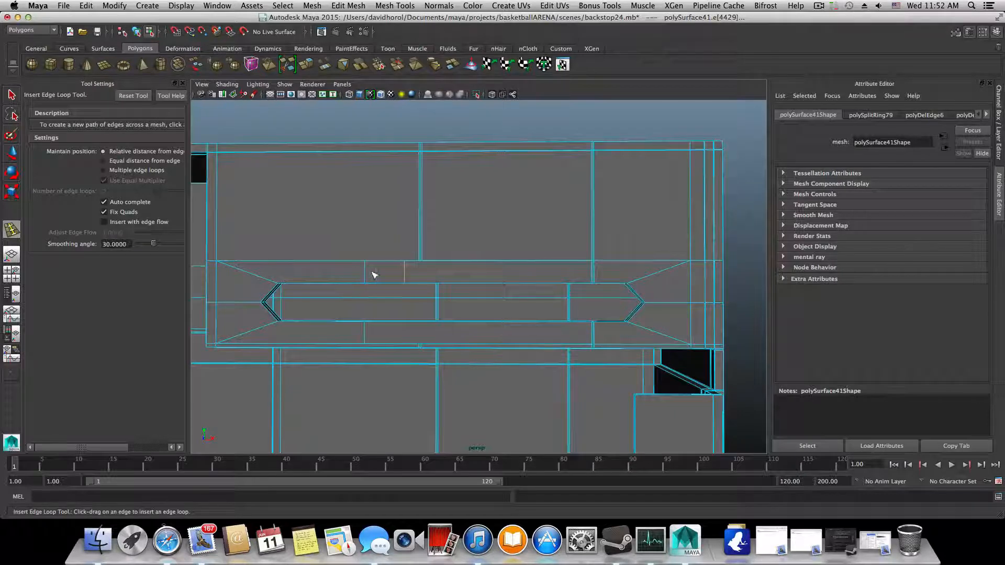
pyautogui.press('z')
# Step: Insert three vertical edge loops in the strip directly above the slot, lined up with the three close seam edges above it
pyautogui.scroll(4, 525, 296)
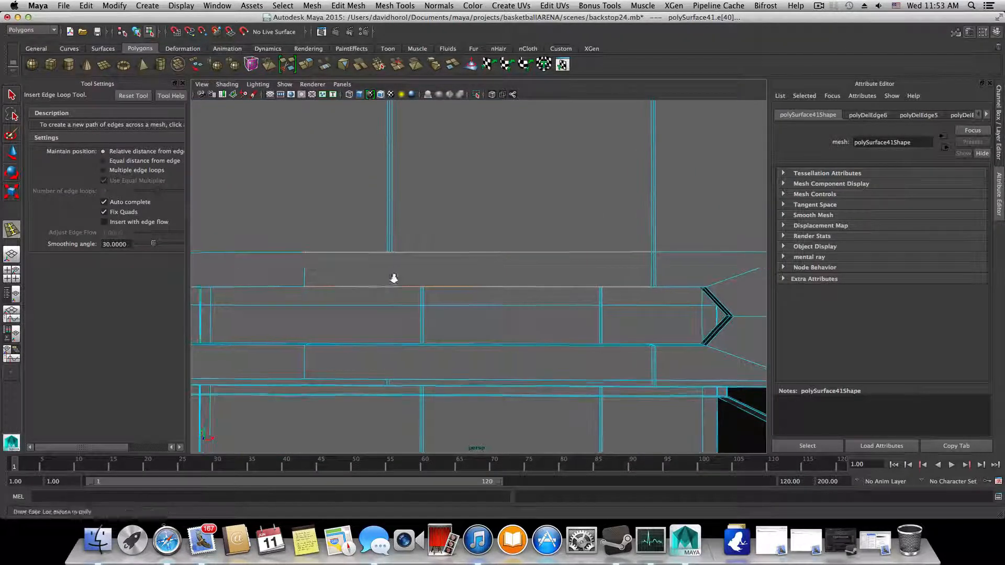
pyautogui.scroll(1, 335, 287)
pyautogui.scroll(3, 510, 294)
pyautogui.keyDown('alt'); pyautogui.moveTo(516, 291); pyautogui.dragTo(571, 295, button='middle'); pyautogui.keyUp('alt')
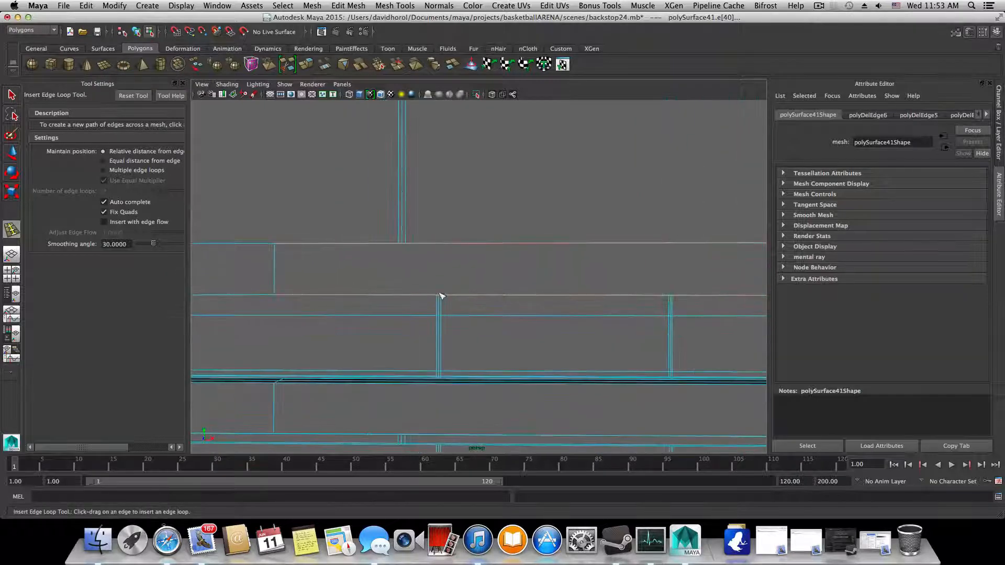
pyautogui.click(412, 300)
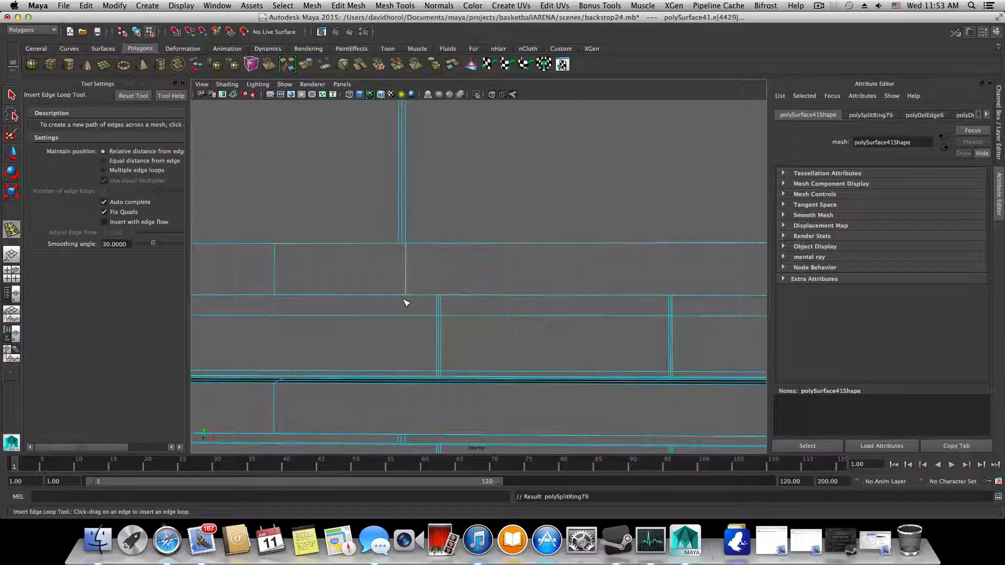
pyautogui.scroll(5, 572, 327)
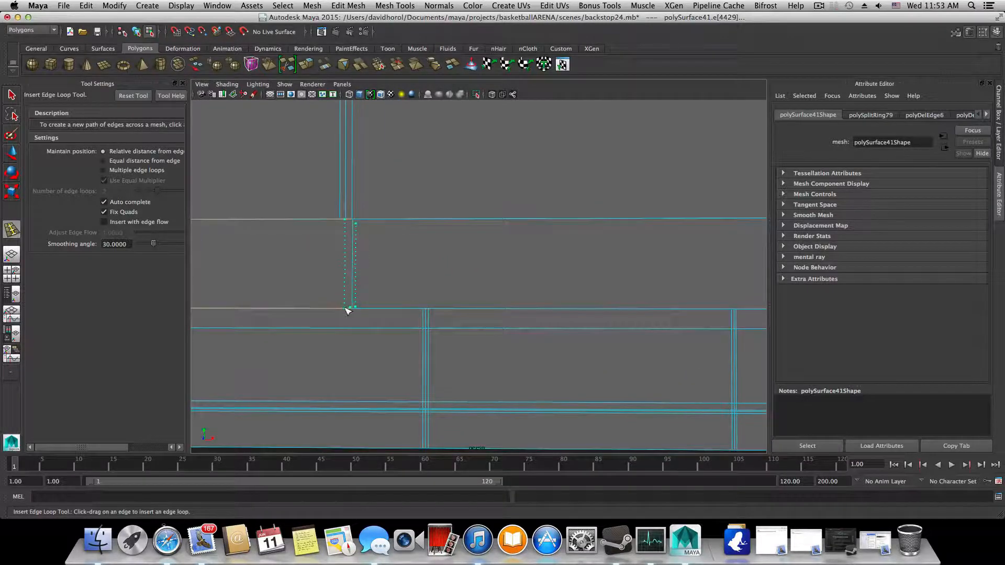
pyautogui.moveTo(341, 311); pyautogui.dragTo(335, 311)
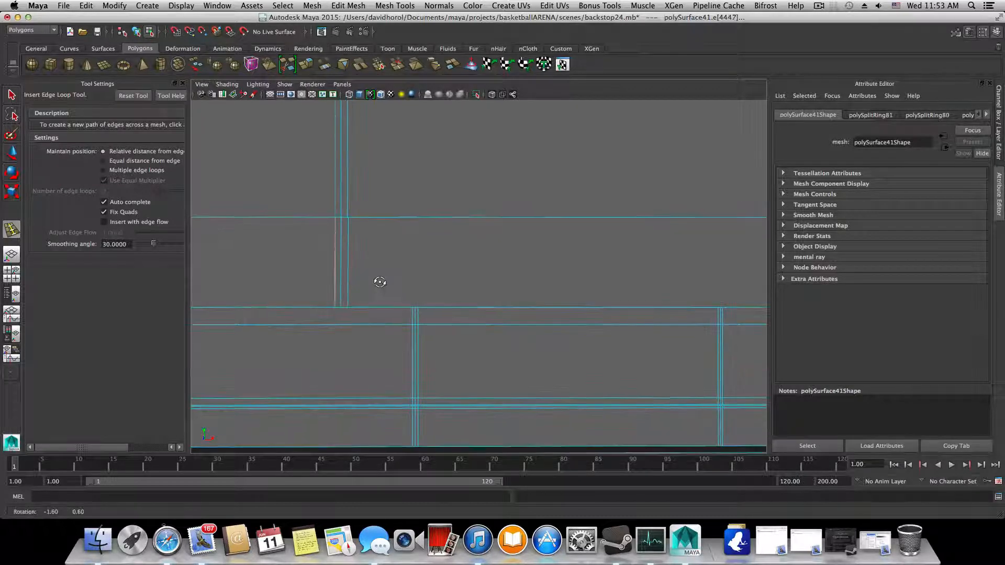
# Step: Select the vertices where the three new edges meet the seam above the slot and try Merge Components on them
pyautogui.click(11, 151)
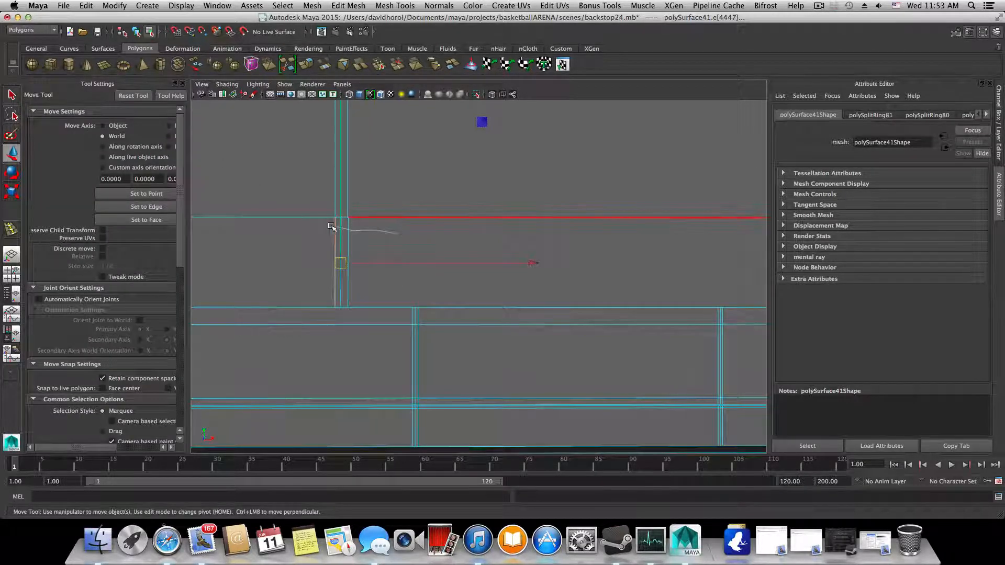
pyautogui.moveTo(337, 226); pyautogui.dragTo(302, 195, button='right')
pyautogui.keyDown('alt'); pyautogui.moveTo(379, 227); pyautogui.dragTo(583, 325); pyautogui.keyUp('alt')
pyautogui.keyDown('alt'); pyautogui.moveTo(485, 287); pyautogui.dragTo(450, 291); pyautogui.keyUp('alt')
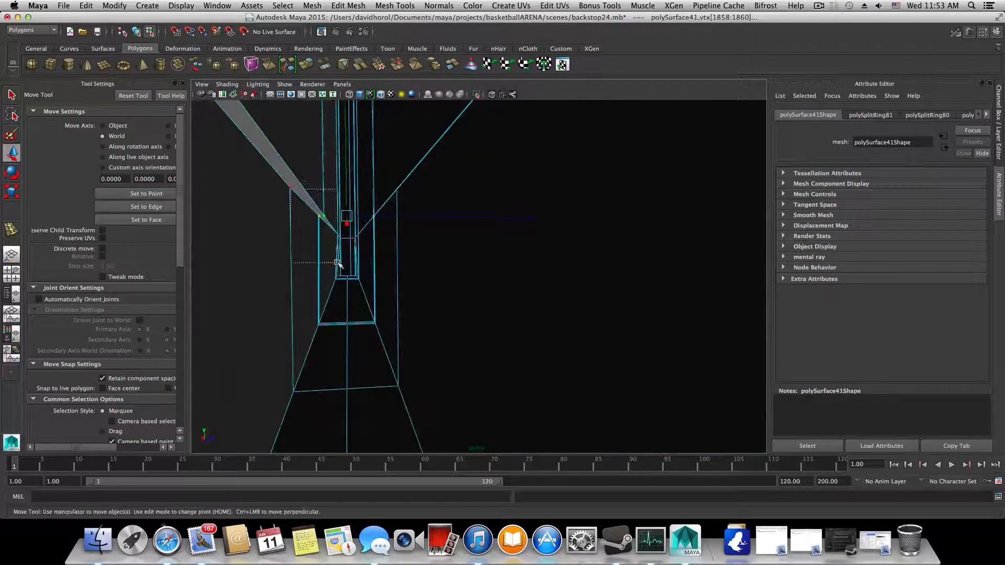
pyautogui.keyDown('alt'); pyautogui.moveTo(370, 262); pyautogui.dragTo(285, 271); pyautogui.keyUp('alt')
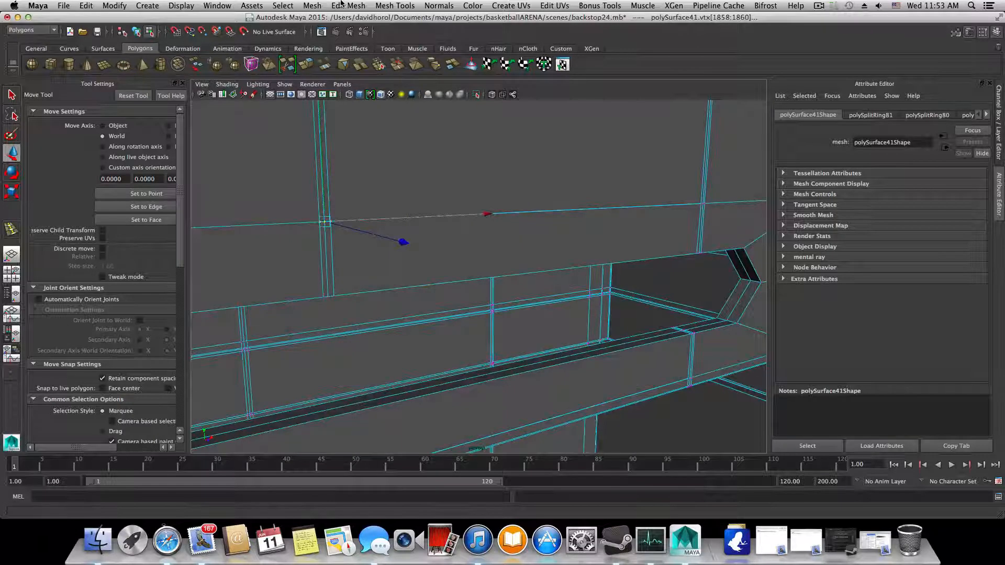
pyautogui.click(342, 5)
pyautogui.click(367, 33)
# Step: Nudge the leftmost seam vertex sideways to test the weld, and undo the move
pyautogui.keyDown('alt'); pyautogui.moveTo(370, 251); pyautogui.dragTo(475, 299, button='right'); pyautogui.keyUp('alt')
pyautogui.moveTo(336, 252); pyautogui.dragTo(325, 235)
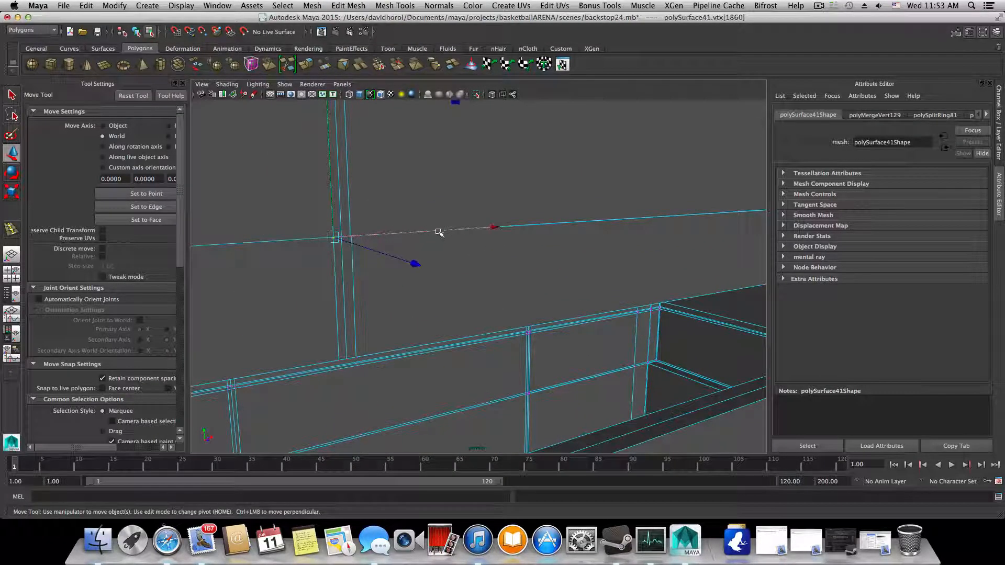
pyautogui.moveTo(492, 229); pyautogui.dragTo(481, 240)
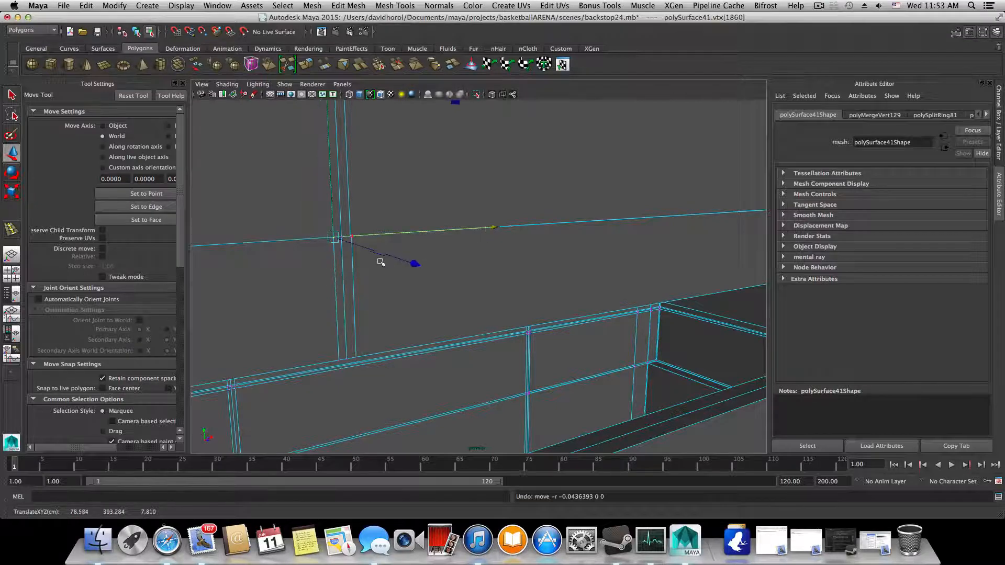
# Step: Weld the three vertices of the new edges to the matching seam vertices above with the Merge Vertex tool, and return to object selection
pyautogui.keyDown('alt'); pyautogui.moveTo(380, 262); pyautogui.dragTo(501, 258); pyautogui.keyUp('alt')
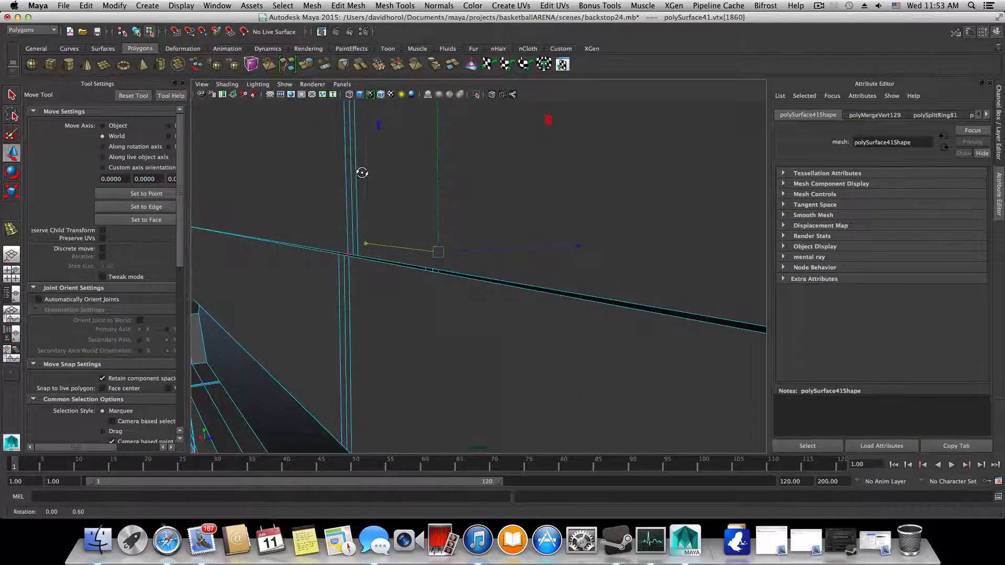
pyautogui.keyDown('alt'); pyautogui.moveTo(362, 172); pyautogui.dragTo(358, 176); pyautogui.keyUp('alt')
pyautogui.click(355, 8)
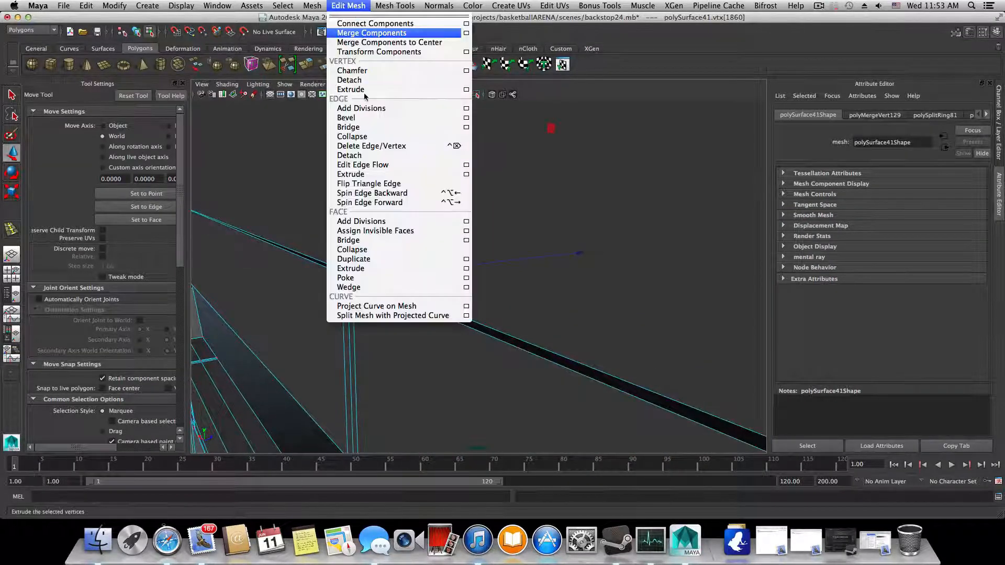
pyautogui.click(399, 146)
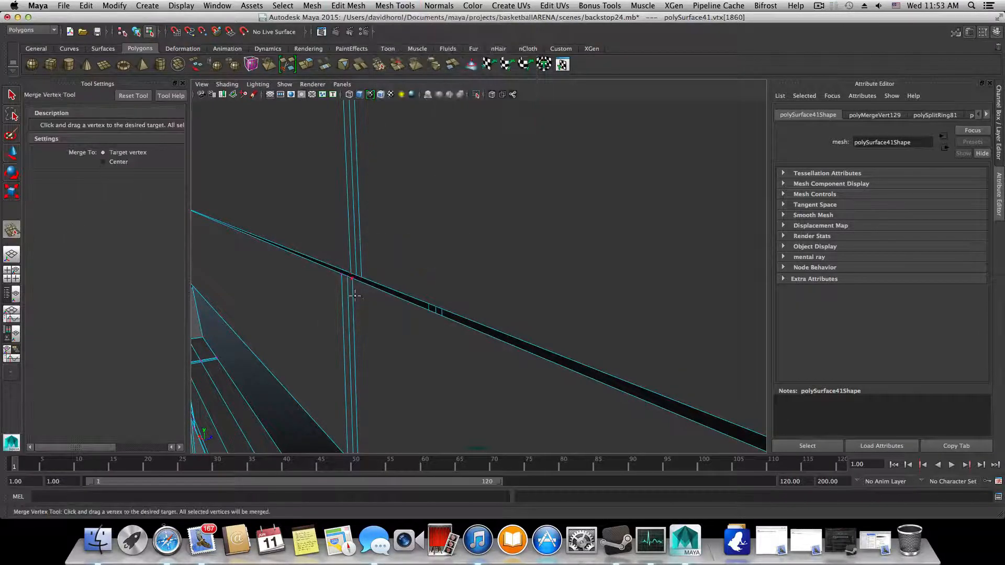
pyautogui.moveTo(359, 278)
pyautogui.mouseDown()
pyautogui.moveTo(341, 275)
pyautogui.moveTo(360, 277)
pyautogui.mouseUp()
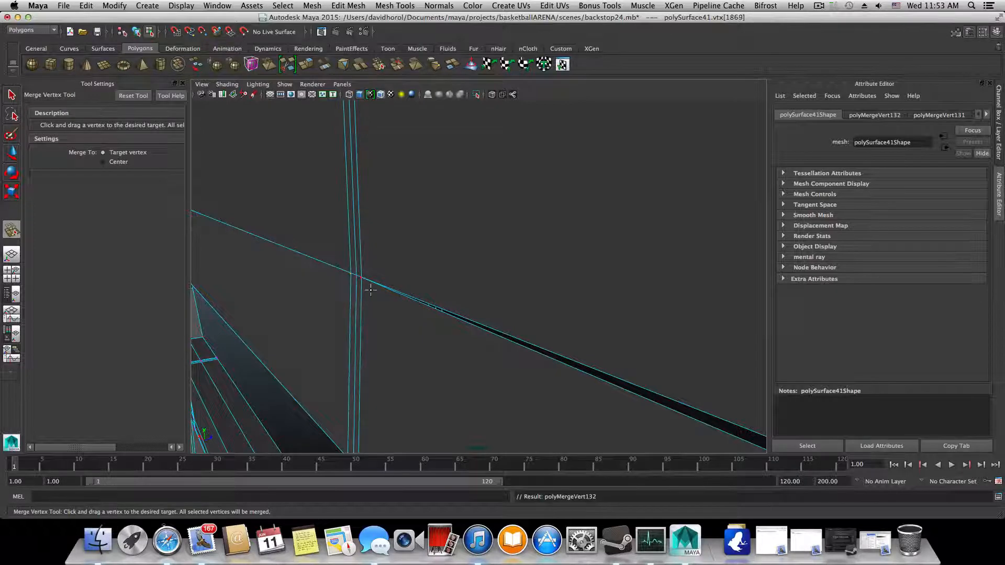
pyautogui.press('F8')
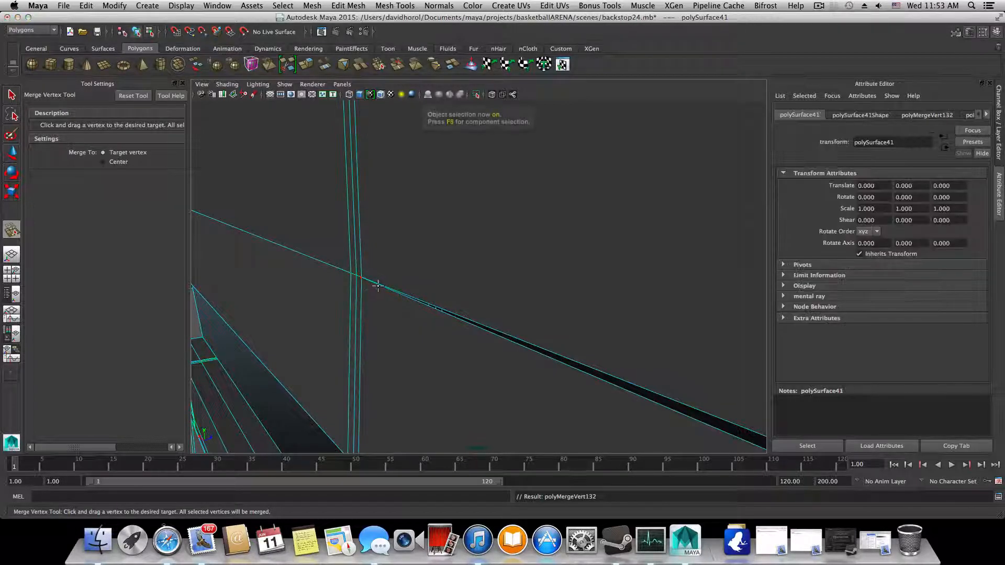
# Step: Examine the edges above and below the slot from the front and back to compare the strips
pyautogui.keyDown('alt'); pyautogui.moveTo(520, 347); pyautogui.dragTo(524, 382); pyautogui.keyUp('alt')
pyautogui.scroll(-5, 556, 385)
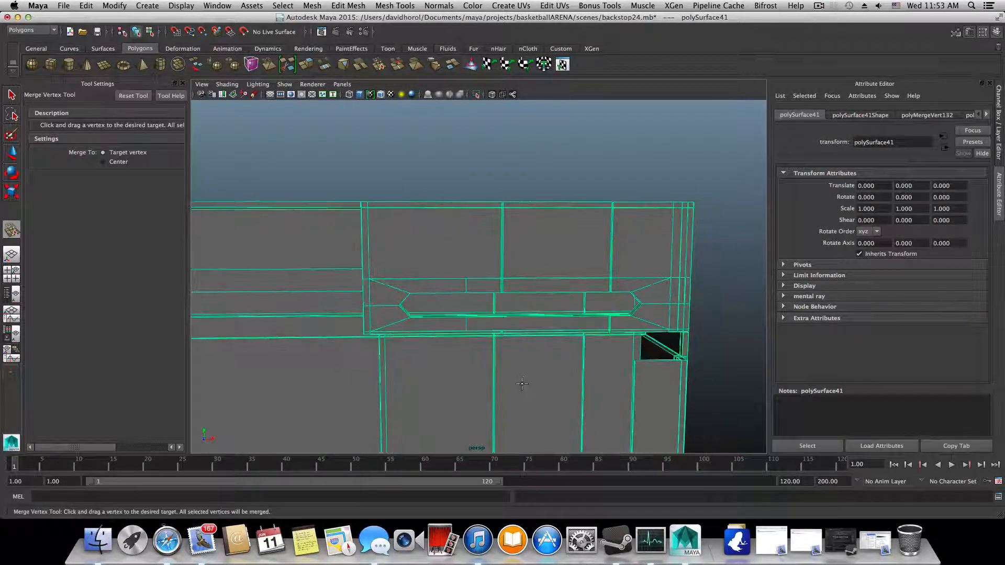
pyautogui.moveTo(525, 381)
pyautogui.keyDown('alt'); pyautogui.mouseDown(button='right')
pyautogui.moveTo(532, 395)
pyautogui.moveTo(515, 387)
pyautogui.mouseUp(button='right'); pyautogui.keyUp('alt')
pyautogui.keyDown('alt'); pyautogui.moveTo(516, 388); pyautogui.dragTo(511, 399); pyautogui.keyUp('alt')
pyautogui.keyDown('alt'); pyautogui.moveTo(510, 399); pyautogui.dragTo(562, 418, button='right'); pyautogui.keyUp('alt')
pyautogui.keyDown('alt'); pyautogui.moveTo(489, 385); pyautogui.dragTo(605, 371, button='middle'); pyautogui.keyUp('alt')
pyautogui.keyDown('alt'); pyautogui.moveTo(602, 372); pyautogui.dragTo(647, 390, button='right'); pyautogui.keyUp('alt')
pyautogui.keyDown('alt'); pyautogui.moveTo(477, 314); pyautogui.dragTo(555, 257, button='middle'); pyautogui.keyUp('alt')
pyautogui.keyDown('alt'); pyautogui.moveTo(556, 256); pyautogui.dragTo(566, 272, button='right'); pyautogui.keyUp('alt')
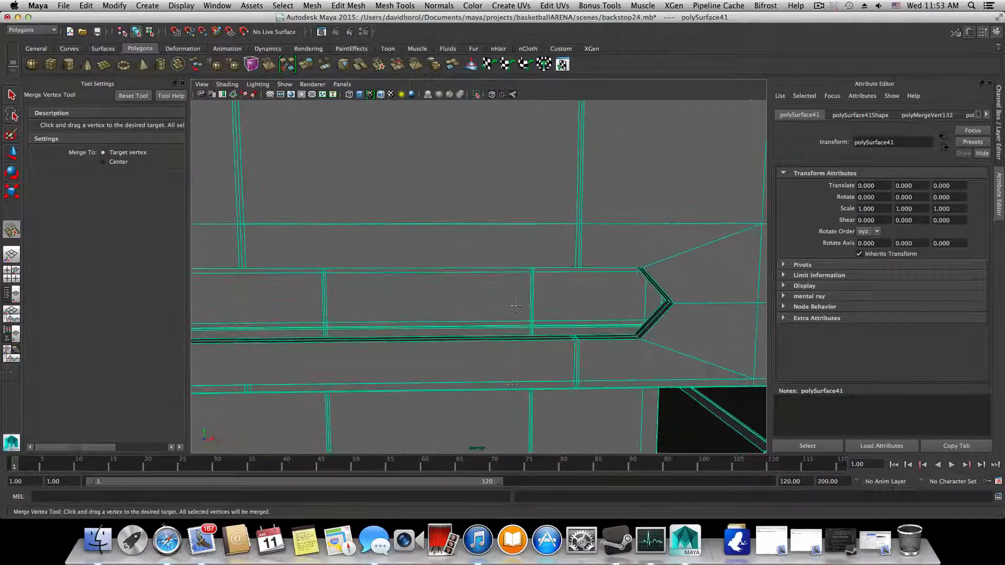
pyautogui.keyDown('alt'); pyautogui.moveTo(565, 272); pyautogui.dragTo(594, 326); pyautogui.keyUp('alt')
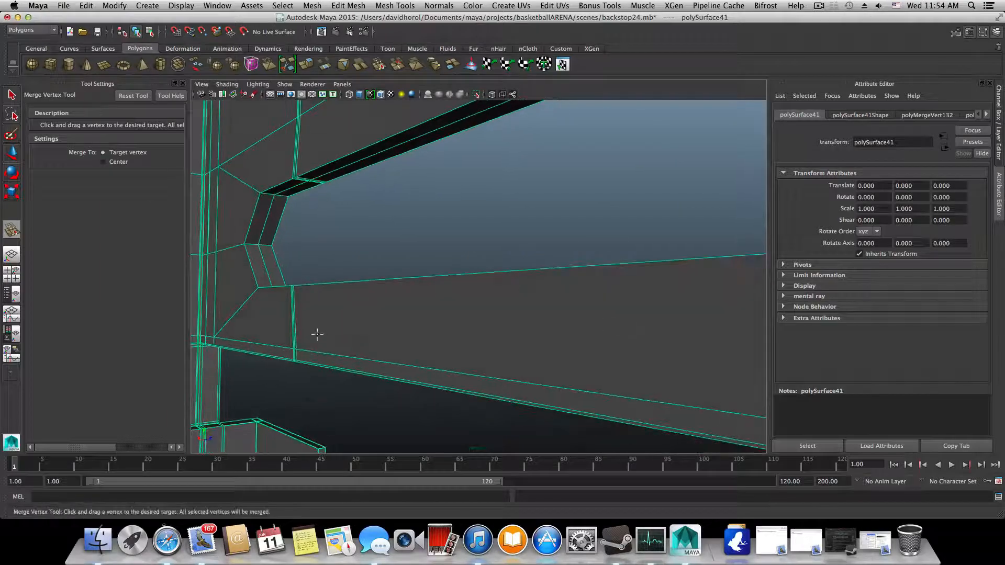
pyautogui.keyDown('alt'); pyautogui.moveTo(485, 344); pyautogui.dragTo(523, 354); pyautogui.keyUp('alt')
# Step: Insert three vertical edge loops in the strip directly below the slot, lined up with the three short edges beneath it
pyautogui.click(14, 97)
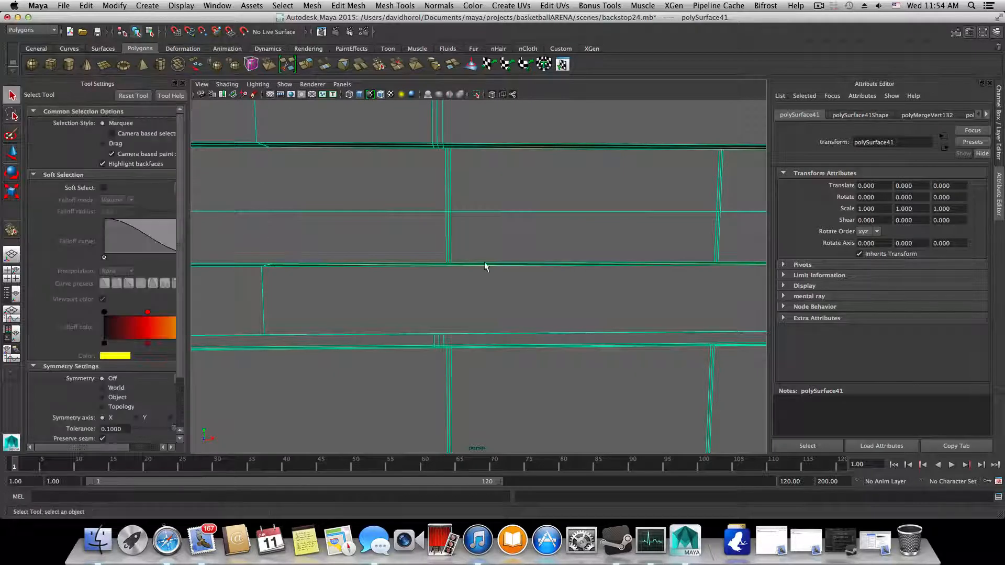
pyautogui.keyDown('shift'); pyautogui.moveTo(495, 284); pyautogui.dragTo(434, 296, button='right'); pyautogui.keyUp('shift')
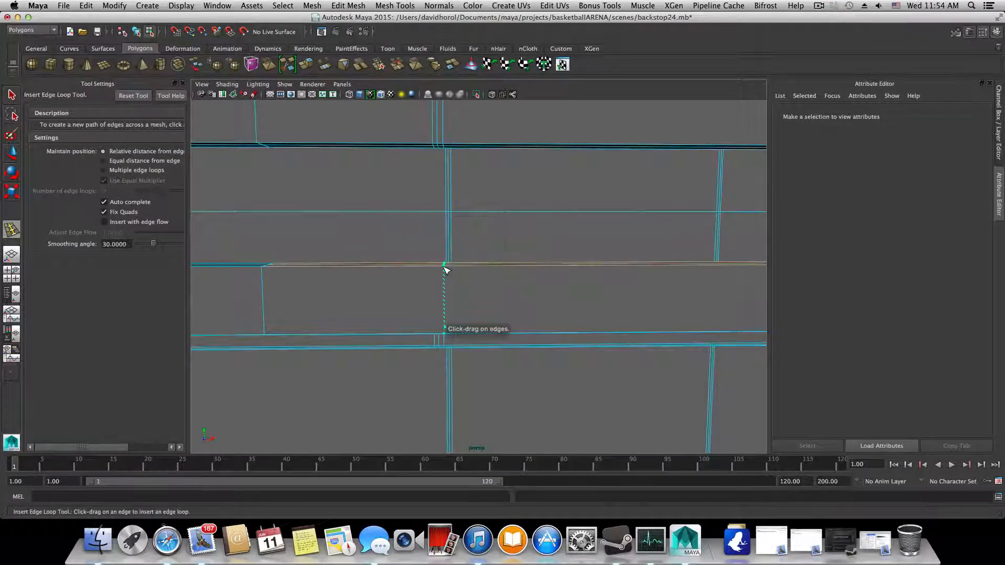
pyautogui.moveTo(445, 270); pyautogui.dragTo(436, 271)
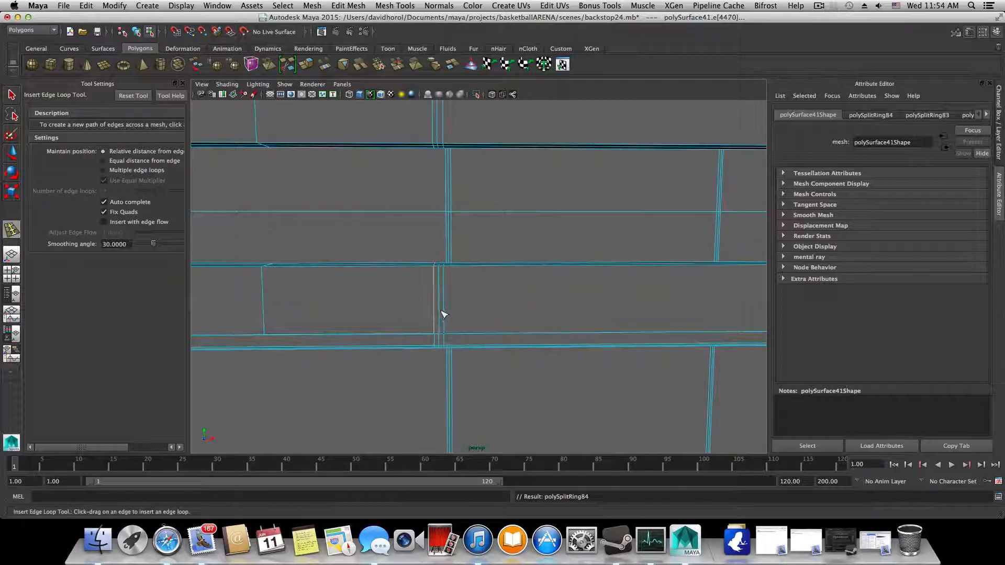
# Step: Select the three vertices where the new loops meet the short edges below the slot and merge them with Merge Components
pyautogui.press('q')
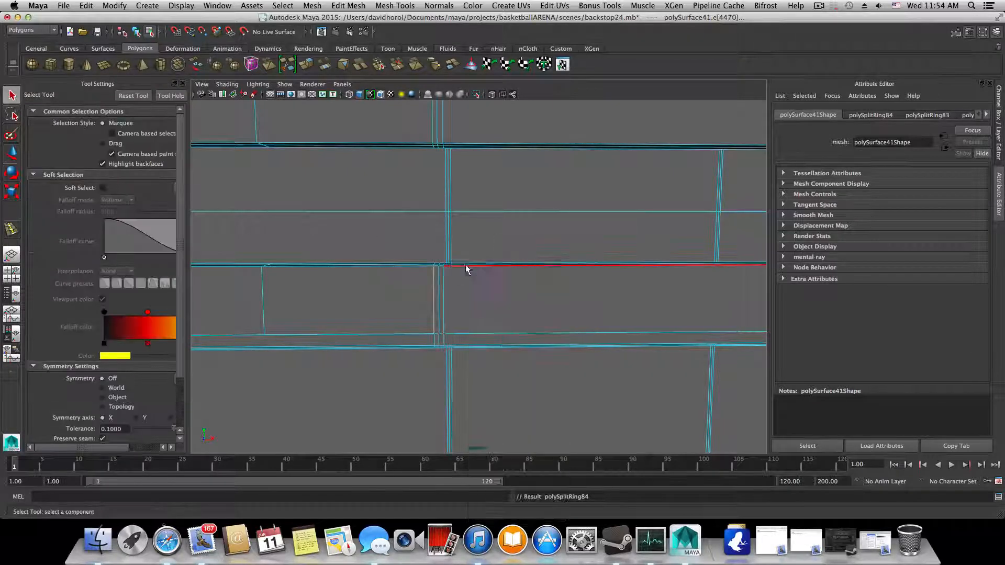
pyautogui.keyDown('alt'); pyautogui.moveTo(466, 269); pyautogui.dragTo(368, 372); pyautogui.keyUp('alt')
pyautogui.keyDown('alt'); pyautogui.moveTo(416, 351); pyautogui.dragTo(404, 302); pyautogui.keyUp('alt')
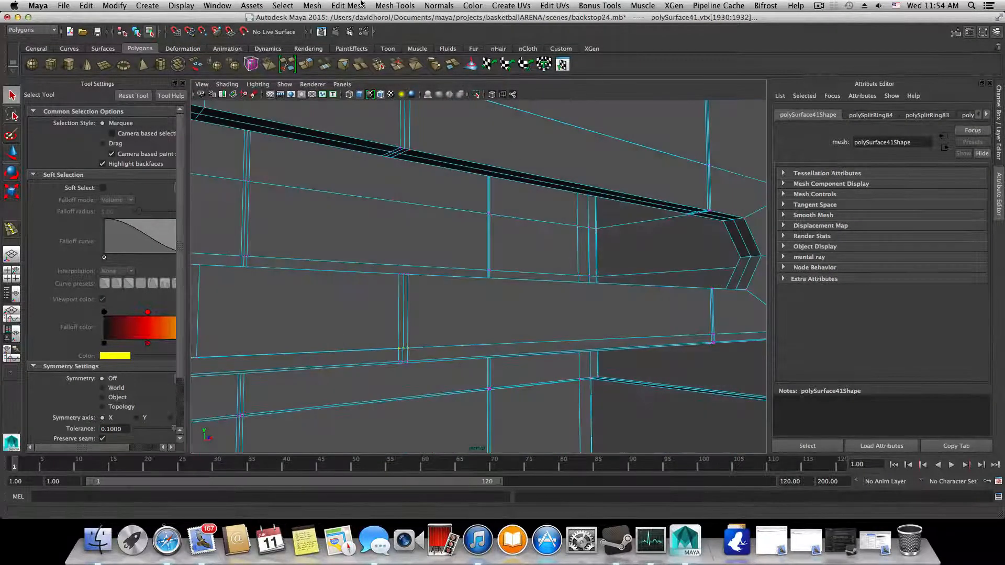
pyautogui.click(361, 4)
pyautogui.click(375, 33)
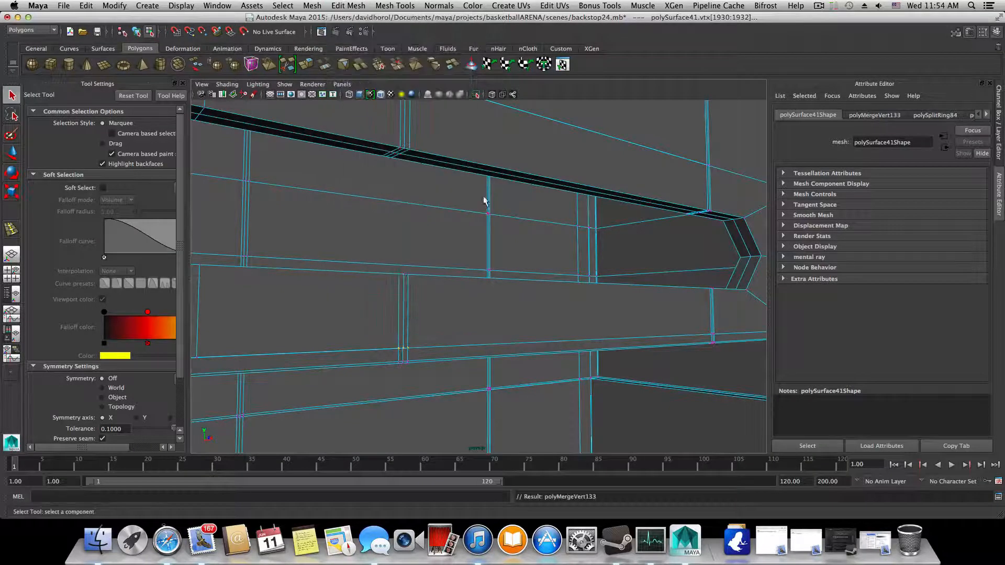
# Step: Test the weld below the slot by moving the middle vertex upward and its neighbour sideways, undoing both moves
pyautogui.keyDown('alt'); pyautogui.moveTo(421, 345); pyautogui.dragTo(450, 380, button='right'); pyautogui.keyUp('alt')
pyautogui.keyDown('alt'); pyautogui.moveTo(451, 380); pyautogui.dragTo(408, 390); pyautogui.keyUp('alt')
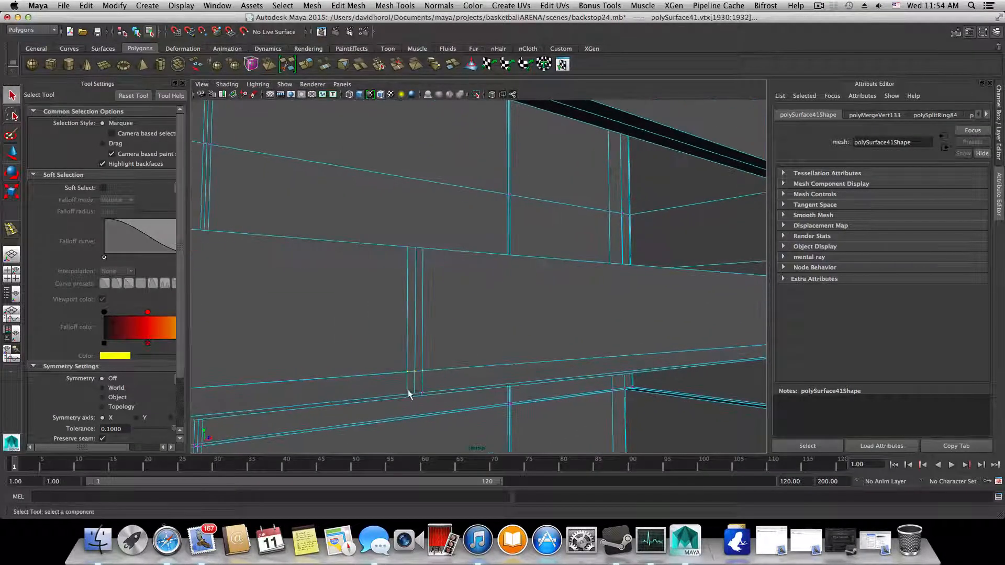
pyautogui.click(414, 374)
pyautogui.press('w')
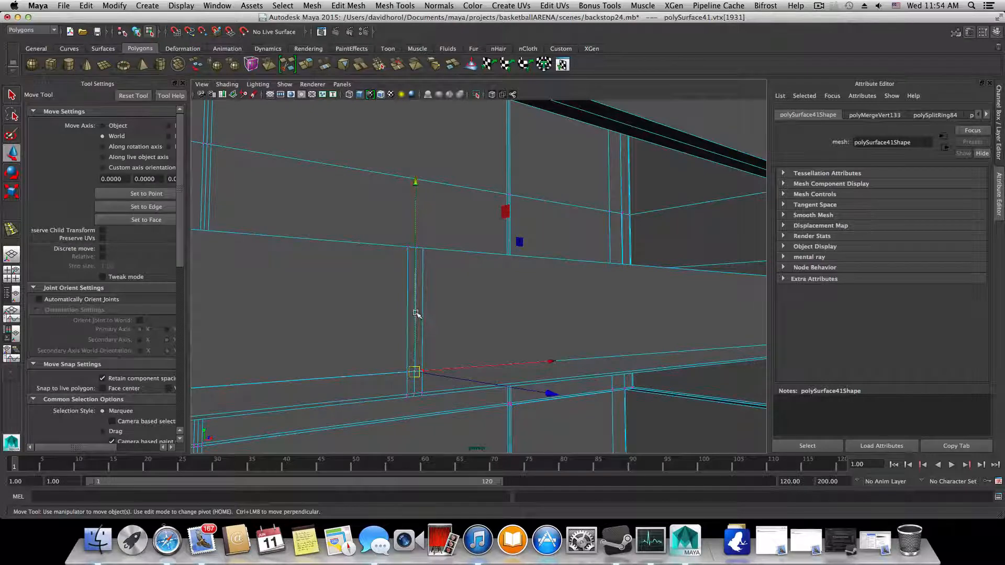
pyautogui.moveTo(416, 314); pyautogui.dragTo(416, 284)
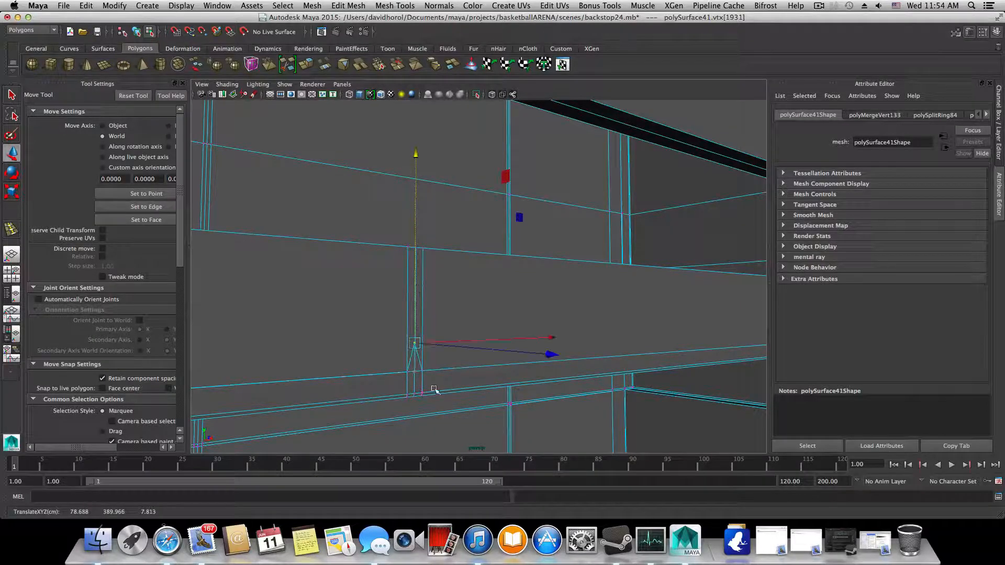
pyautogui.keyDown('alt'); pyautogui.moveTo(430, 394); pyautogui.dragTo(498, 424, button='right'); pyautogui.keyUp('alt')
pyautogui.keyDown('alt'); pyautogui.moveTo(441, 398); pyautogui.dragTo(529, 339, button='middle'); pyautogui.keyUp('alt')
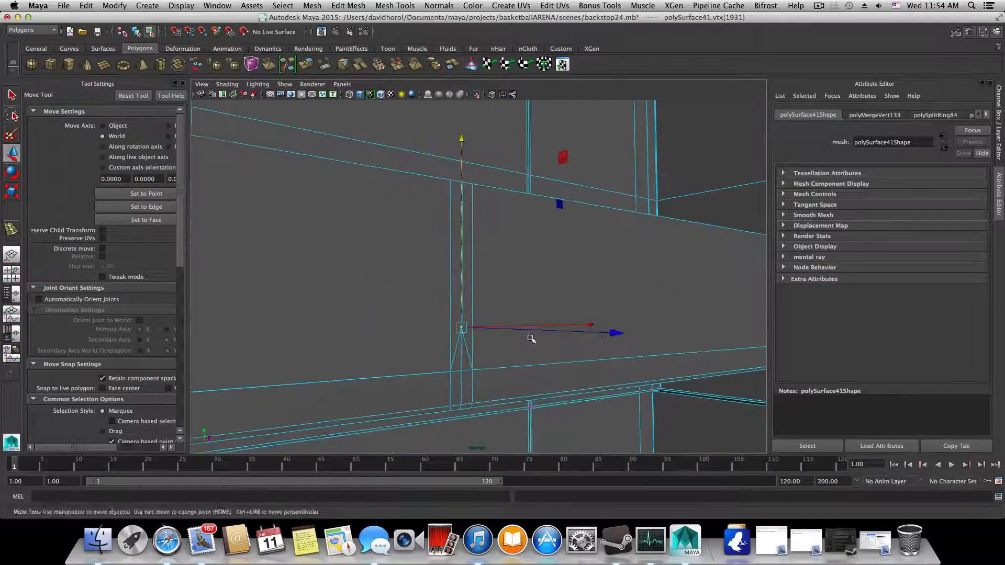
pyautogui.keyDown('alt'); pyautogui.moveTo(529, 339); pyautogui.dragTo(587, 407, button='right'); pyautogui.keyUp('alt')
pyautogui.hotkey('ctrl', 'z')
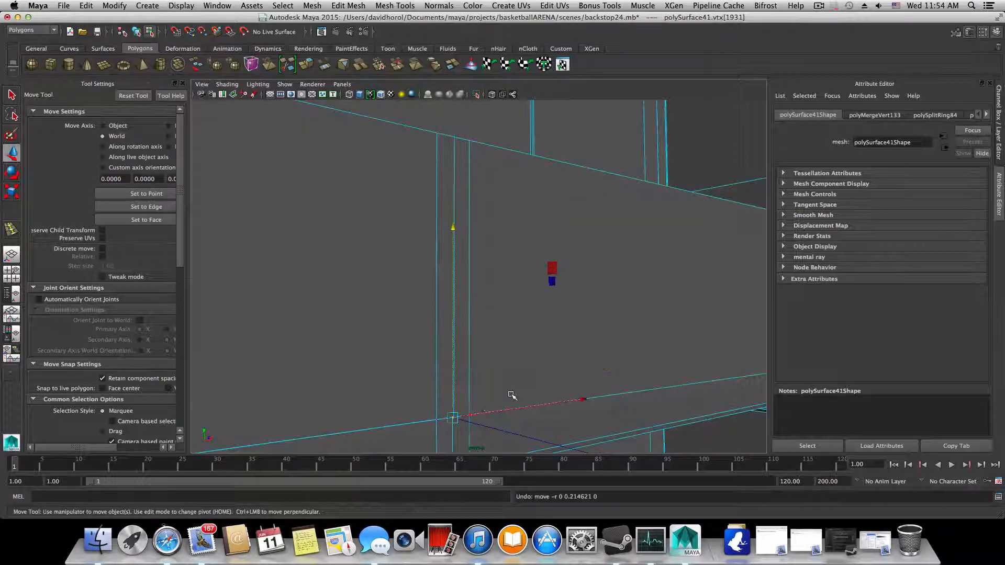
pyautogui.click(438, 421)
pyautogui.moveTo(569, 401); pyautogui.dragTo(551, 405)
pyautogui.hotkey('ctrl', 'z')
# Step: Reselect the three loop vertices below the slot and merge them with Merge Components, raising the threshold to 0.01 and 0.02
pyautogui.keyDown('alt'); pyautogui.moveTo(457, 412); pyautogui.dragTo(492, 413); pyautogui.keyUp('alt')
pyautogui.keyDown('alt'); pyautogui.moveTo(491, 413); pyautogui.dragTo(637, 364, button='middle'); pyautogui.keyUp('alt')
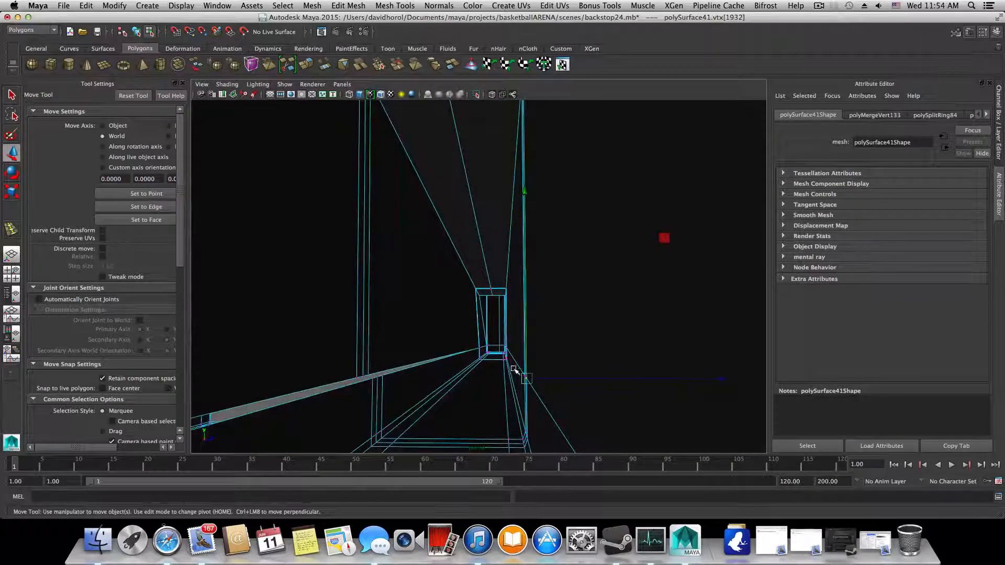
pyautogui.keyDown('alt'); pyautogui.moveTo(514, 370); pyautogui.dragTo(539, 392); pyautogui.keyUp('alt')
pyautogui.moveTo(505, 361); pyautogui.dragTo(545, 397)
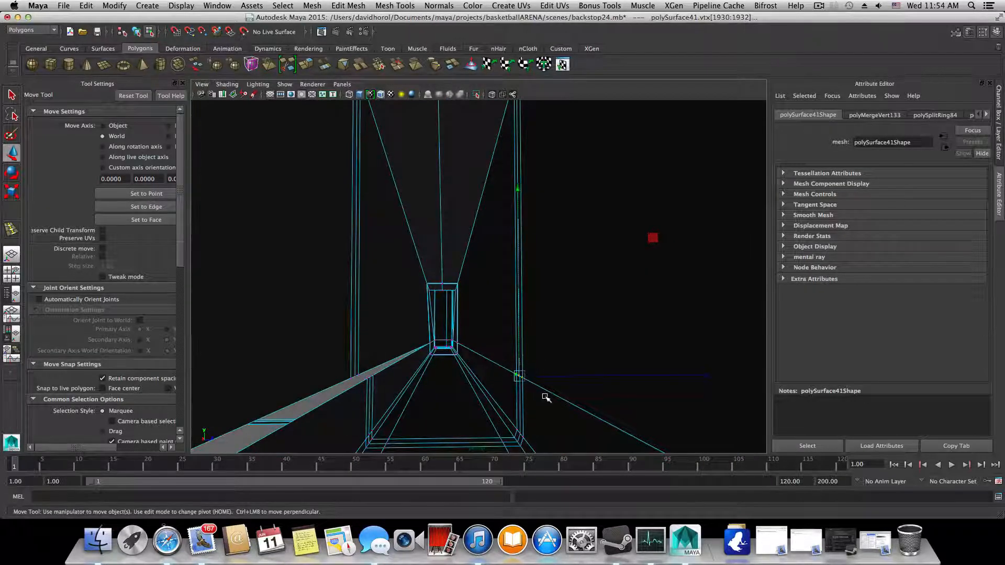
pyautogui.click(353, 5)
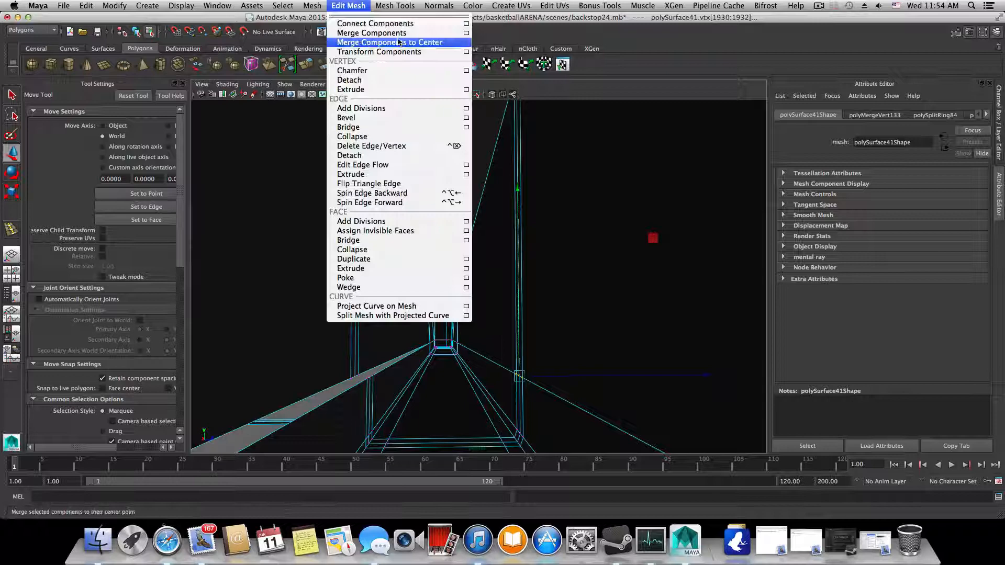
pyautogui.click(465, 40)
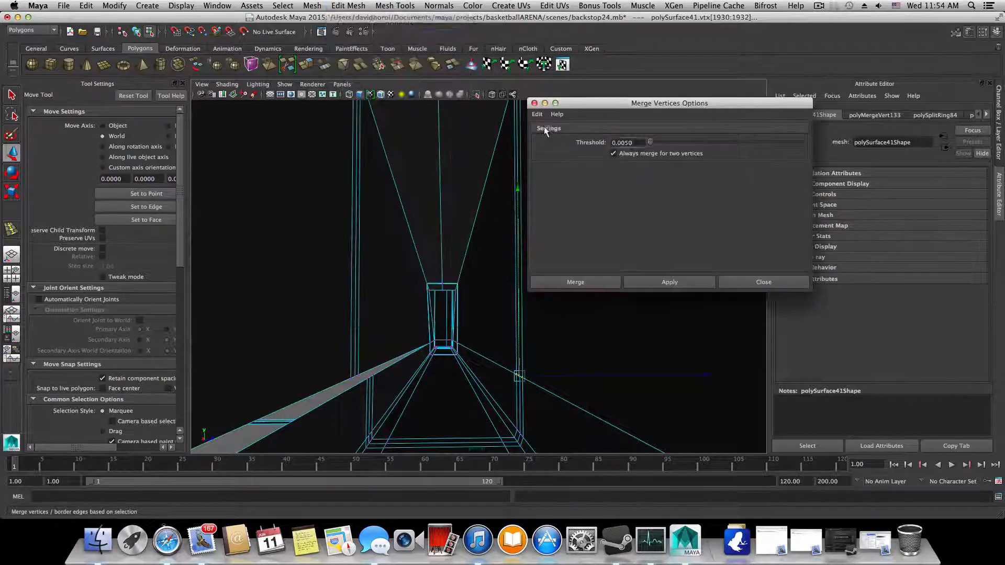
pyautogui.doubleClick(621, 143)
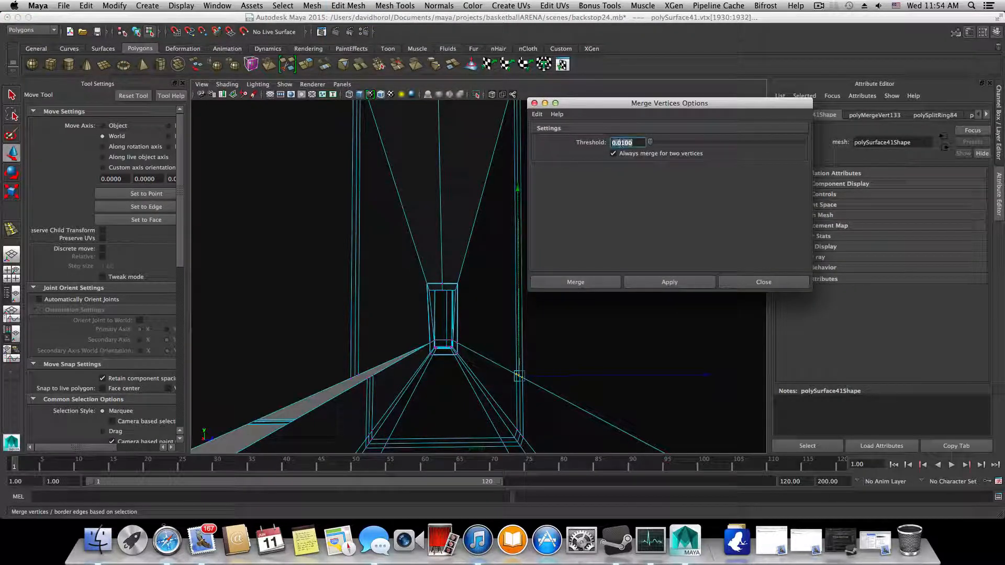
pyautogui.click(686, 282)
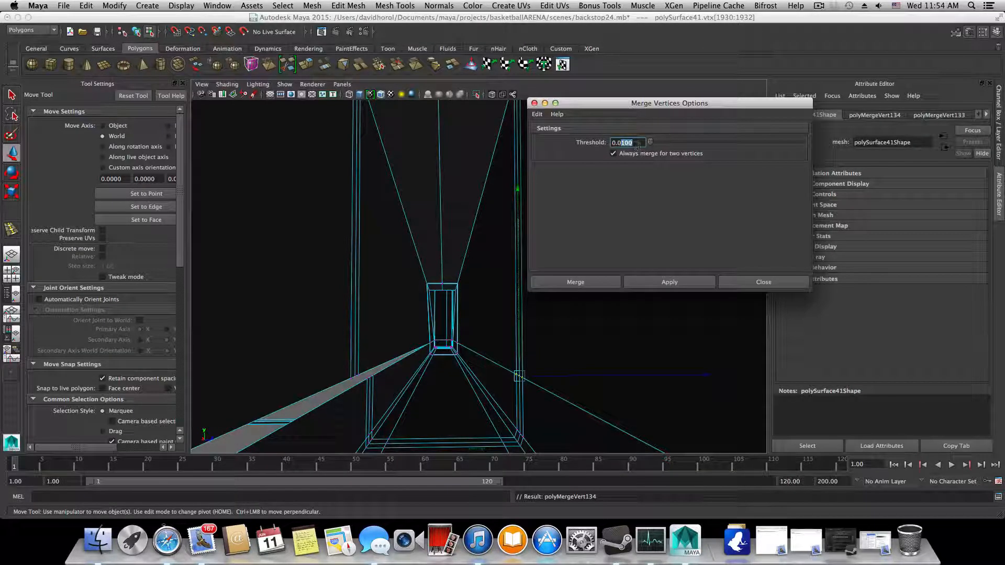
pyautogui.click(665, 284)
pyautogui.moveTo(621, 141); pyautogui.dragTo(638, 142)
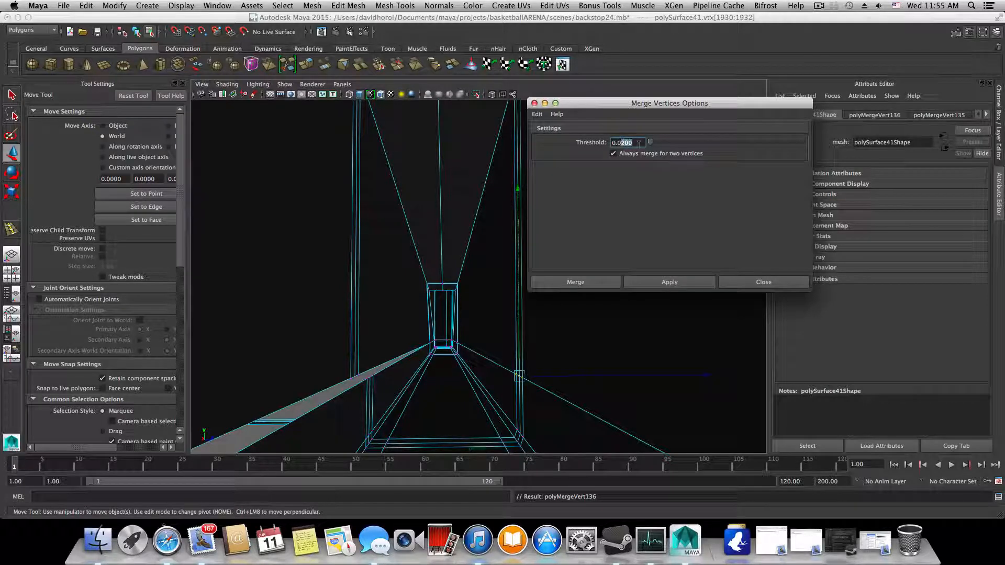
pyautogui.click(663, 283)
pyautogui.click(763, 282)
# Step: Frame the merged vertices and test them by moving the outer and middle ones upward, undoing each move
pyautogui.keyDown('alt'); pyautogui.moveTo(710, 286); pyautogui.dragTo(651, 308); pyautogui.keyUp('alt')
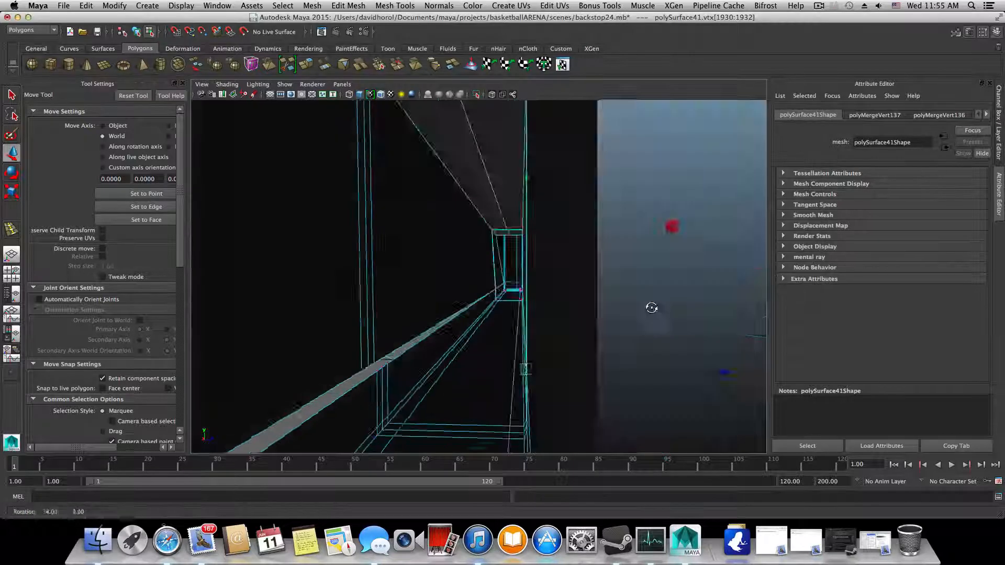
pyautogui.press('f')
pyautogui.keyDown('alt'); pyautogui.moveTo(516, 292); pyautogui.dragTo(522, 197); pyautogui.keyUp('alt')
pyautogui.click(516, 318)
pyautogui.hotkey('ctrl', 'z')
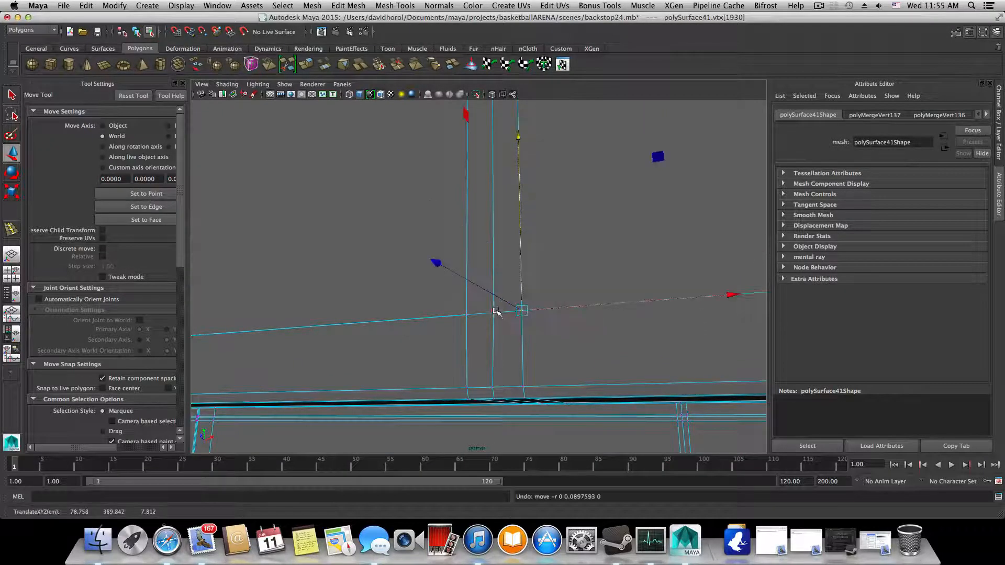
pyautogui.click(495, 306)
pyautogui.click(493, 216)
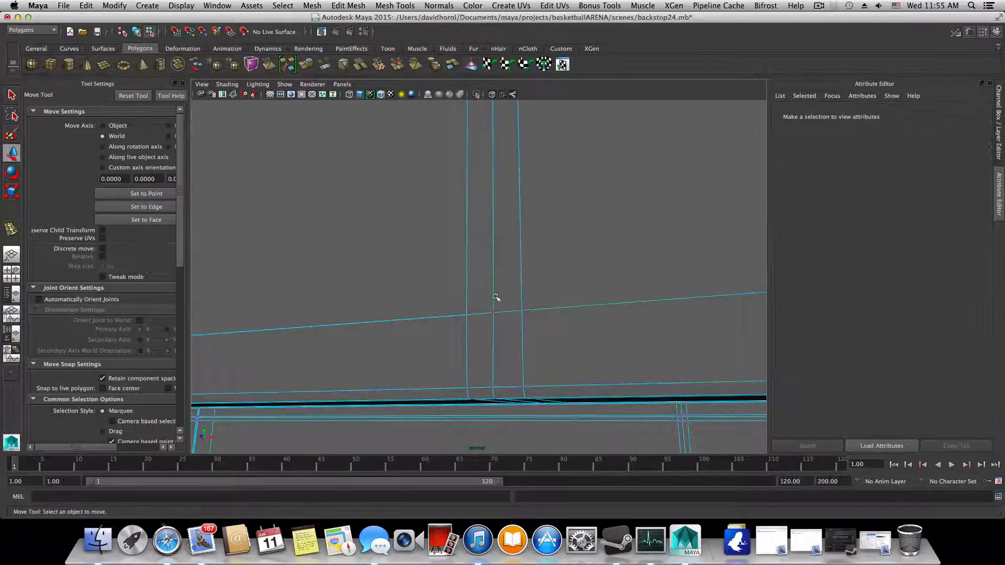
pyautogui.click(495, 313)
pyautogui.moveTo(496, 258); pyautogui.dragTo(493, 236)
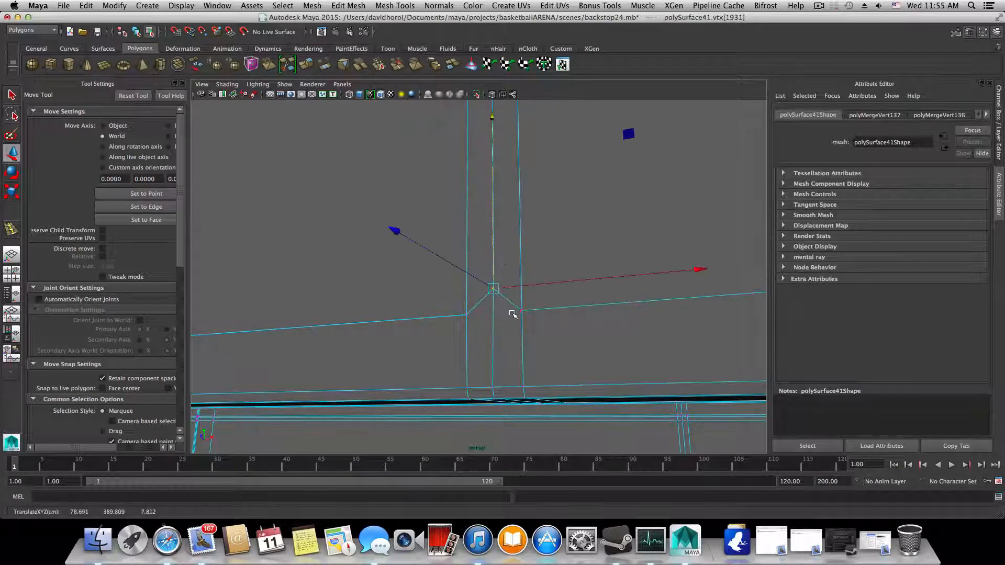
pyautogui.hotkey('ctrl', 'z')
pyautogui.click(466, 314)
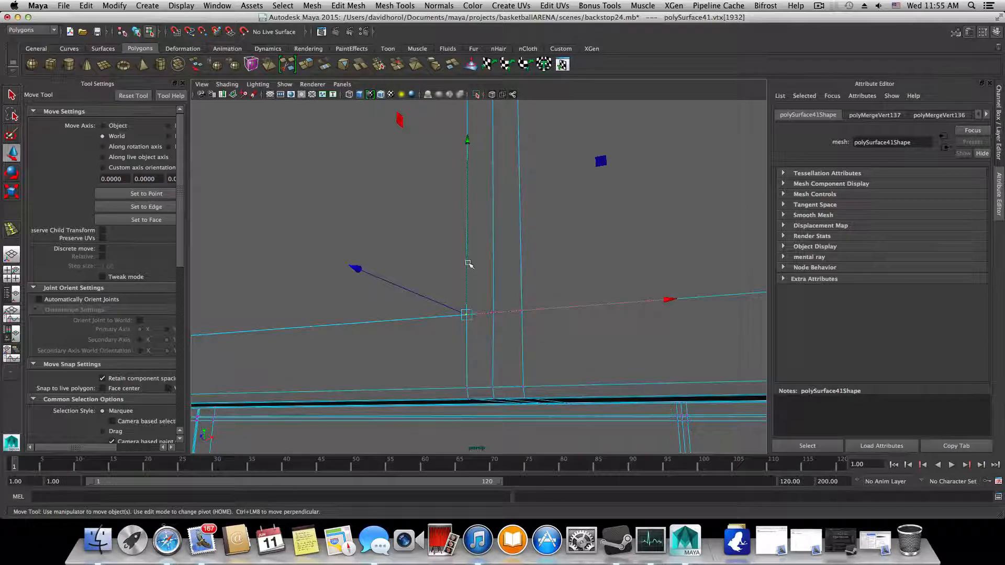
# Step: Delete the two single short vertical edges above and below the slot and check the mesh in smooth preview
pyautogui.keyDown('alt'); pyautogui.moveTo(479, 281); pyautogui.dragTo(544, 356); pyautogui.keyUp('alt')
pyautogui.keyDown('alt'); pyautogui.moveTo(599, 321); pyautogui.dragTo(532, 393, button='middle'); pyautogui.keyUp('alt')
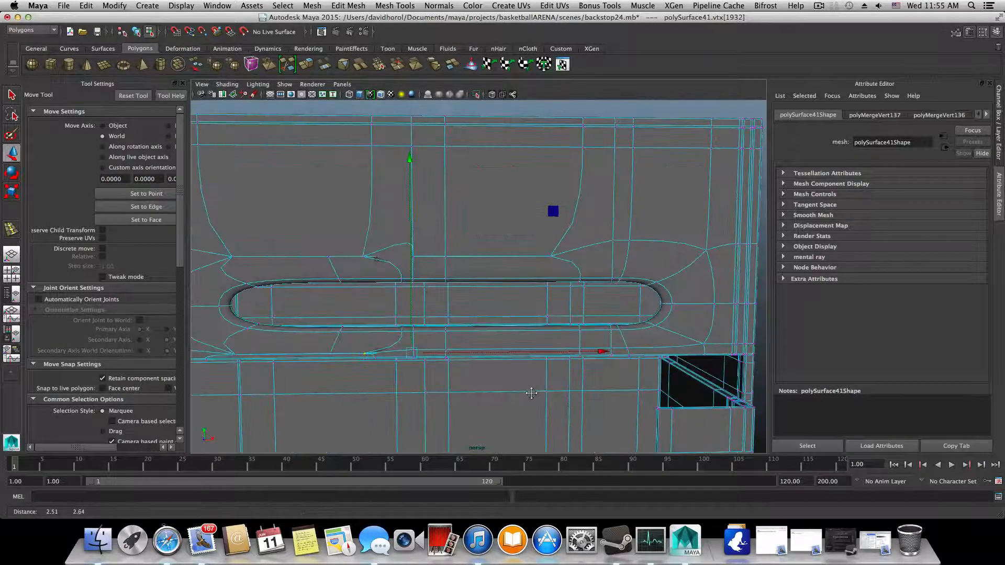
pyautogui.keyDown('alt'); pyautogui.moveTo(532, 394); pyautogui.dragTo(610, 346, button='right'); pyautogui.keyUp('alt')
pyautogui.keyDown('alt'); pyautogui.moveTo(611, 346); pyautogui.dragTo(402, 187); pyautogui.keyUp('alt')
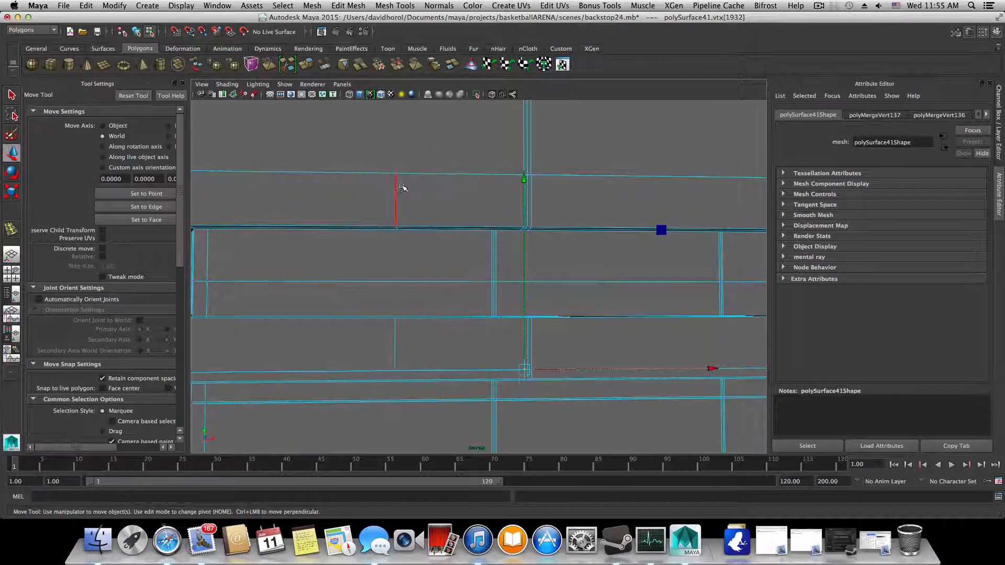
pyautogui.keyDown('shift'); pyautogui.click(396, 341); pyautogui.keyUp('shift')
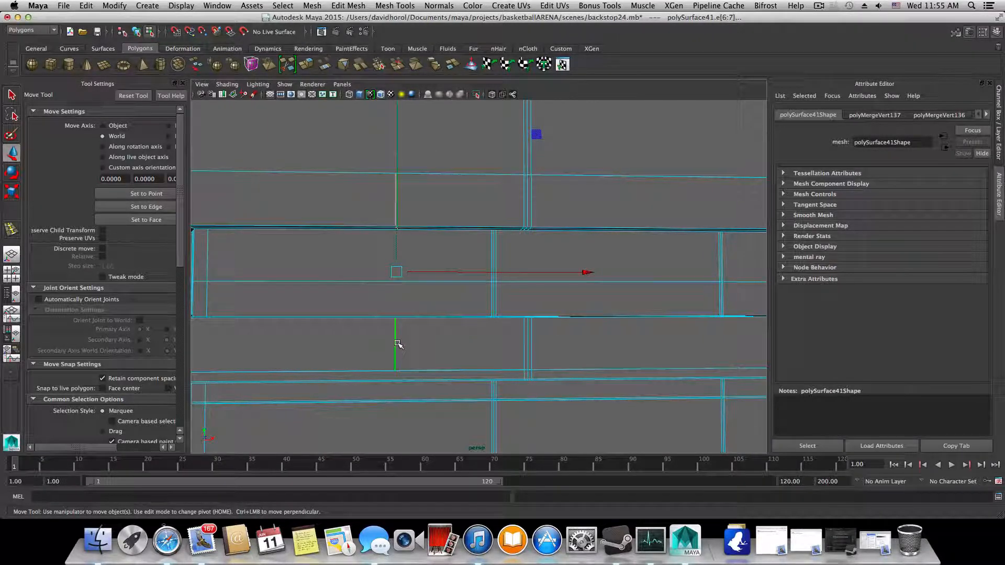
pyautogui.moveTo(398, 344); pyautogui.dragTo(381, 354, button='right')
pyautogui.keyDown('alt'); pyautogui.moveTo(382, 354); pyautogui.dragTo(439, 346); pyautogui.keyUp('alt')
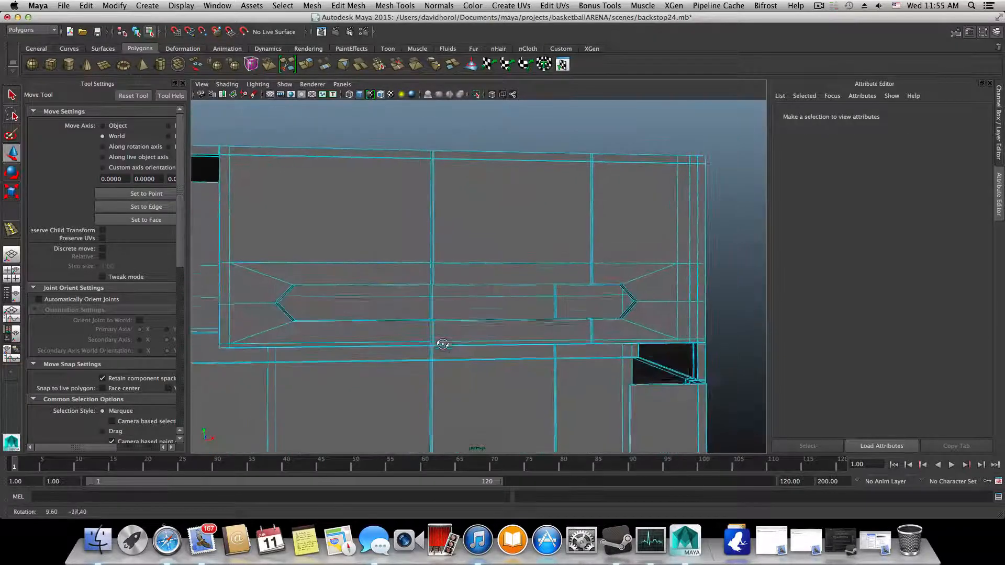
pyautogui.press('3')
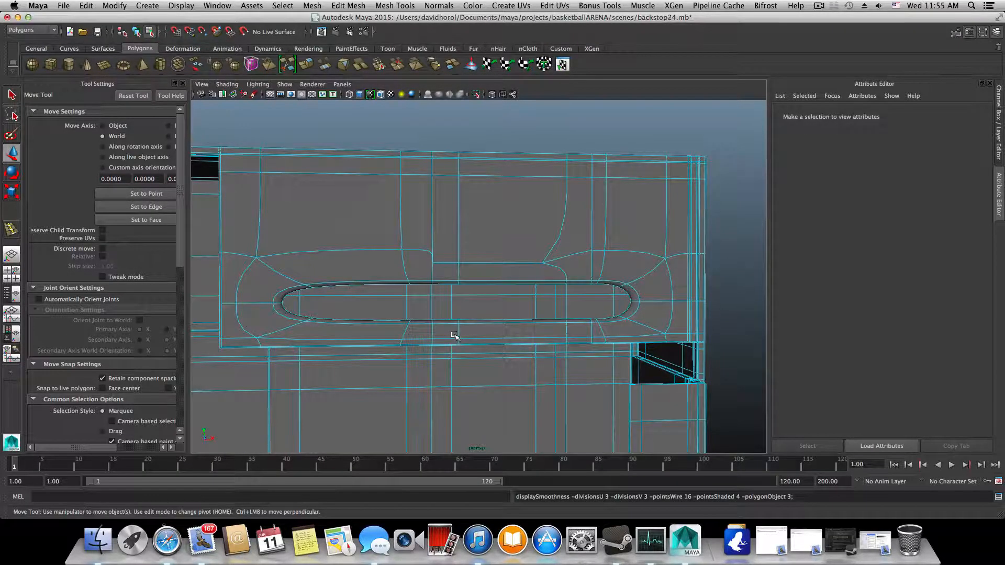
pyautogui.moveTo(454, 335)
pyautogui.keyDown('alt'); pyautogui.mouseDown()
pyautogui.moveTo(487, 327)
pyautogui.moveTo(502, 350)
pyautogui.moveTo(442, 339)
pyautogui.moveTo(473, 327)
pyautogui.mouseUp(); pyautogui.keyUp('alt')
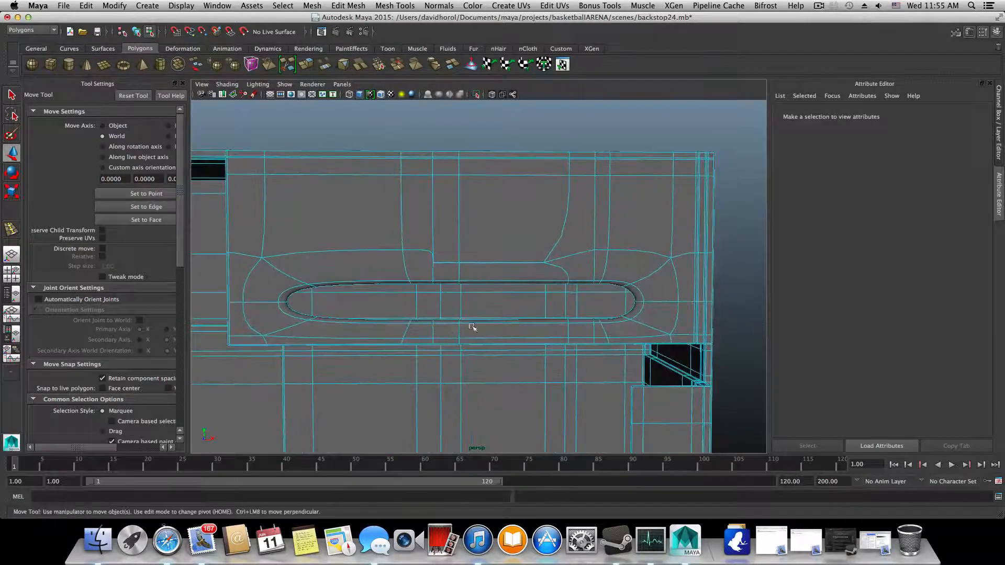
pyautogui.press('1')
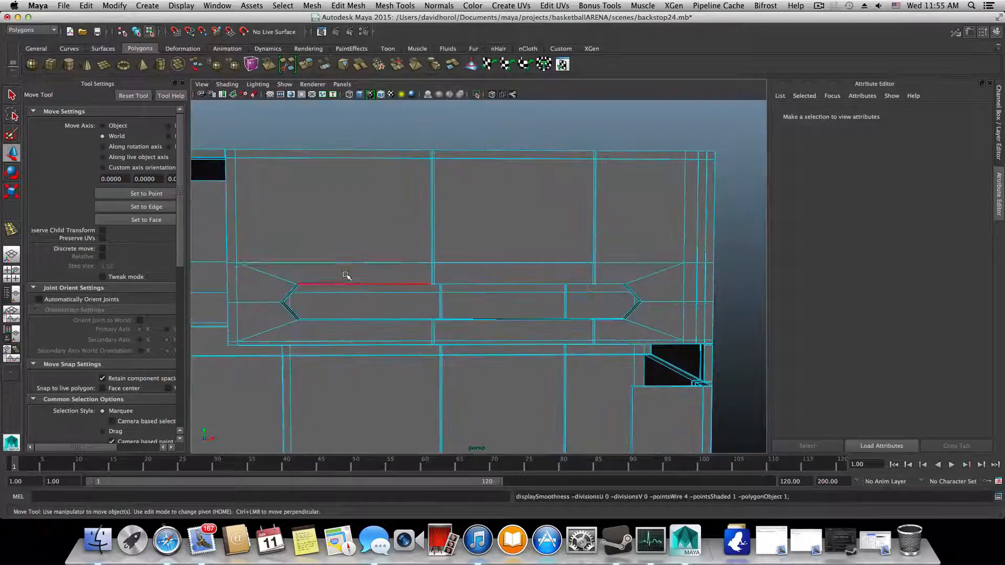
# Step: Try inserting an edge loop in the strip above the slot, and undo back to before the short edges were deleted
pyautogui.keyDown('shift'); pyautogui.rightClick(348, 276); pyautogui.keyUp('shift')
pyautogui.keyDown('shift'); pyautogui.moveTo(326, 290); pyautogui.dragTo(341, 280, button='right'); pyautogui.keyUp('shift')
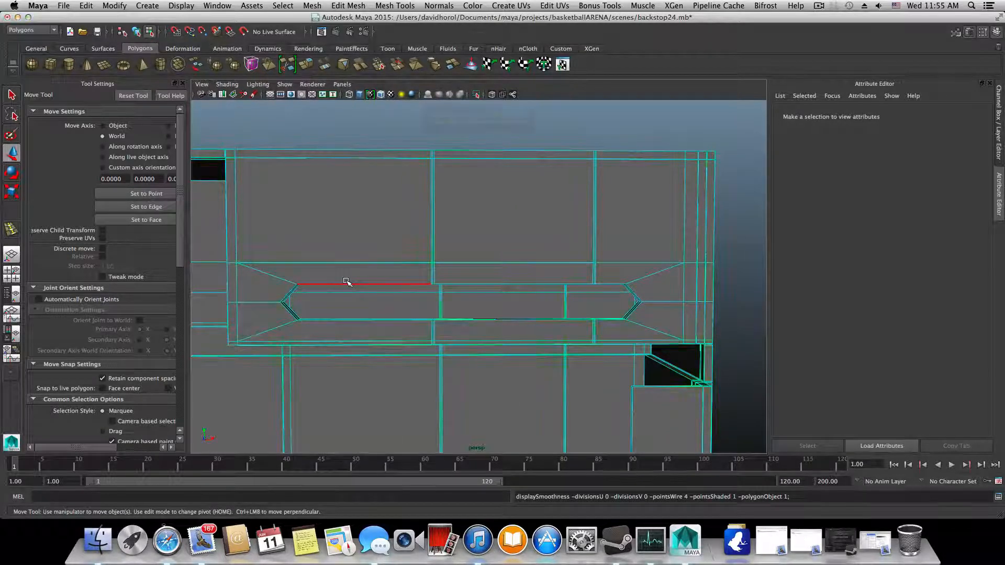
pyautogui.press('F8')
pyautogui.keyDown('shift'); pyautogui.moveTo(361, 267); pyautogui.dragTo(343, 284, button='right'); pyautogui.keyUp('shift')
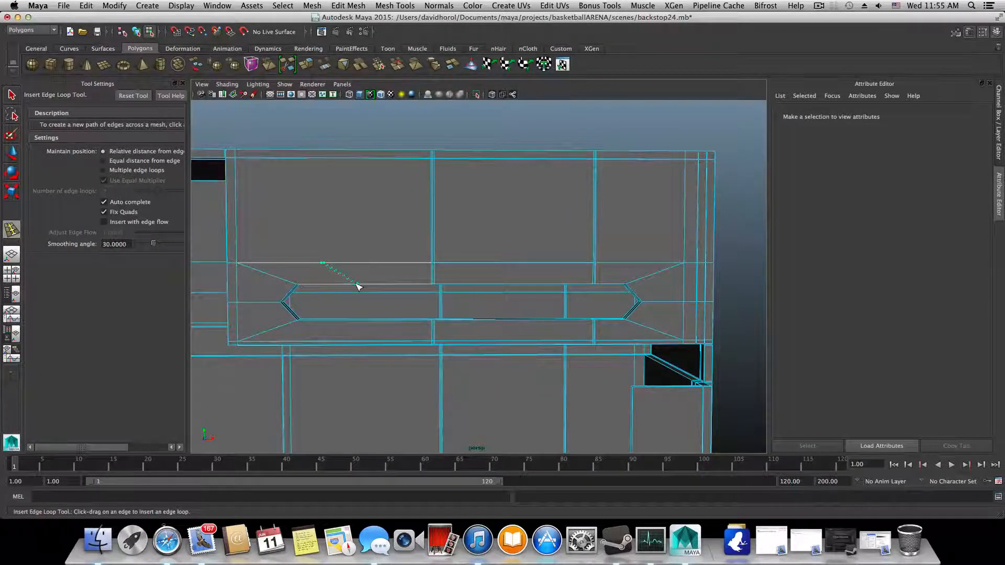
pyautogui.click(357, 286)
pyautogui.press('z')
pyautogui.press('z')
pyautogui.press('z')
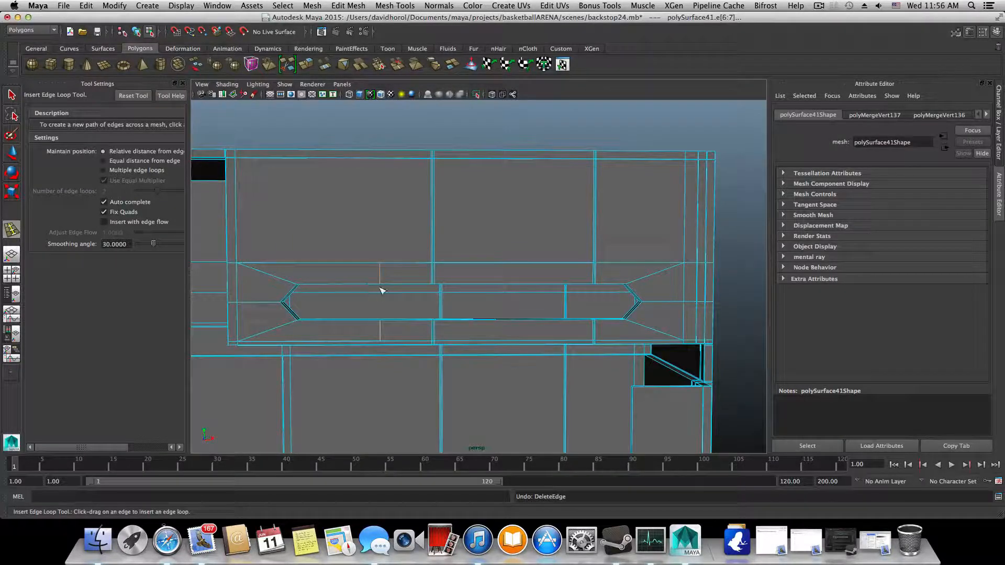
# Step: Move the two short vertical edges above and below the slot along X toward the slot's left pointed end
pyautogui.press('w')
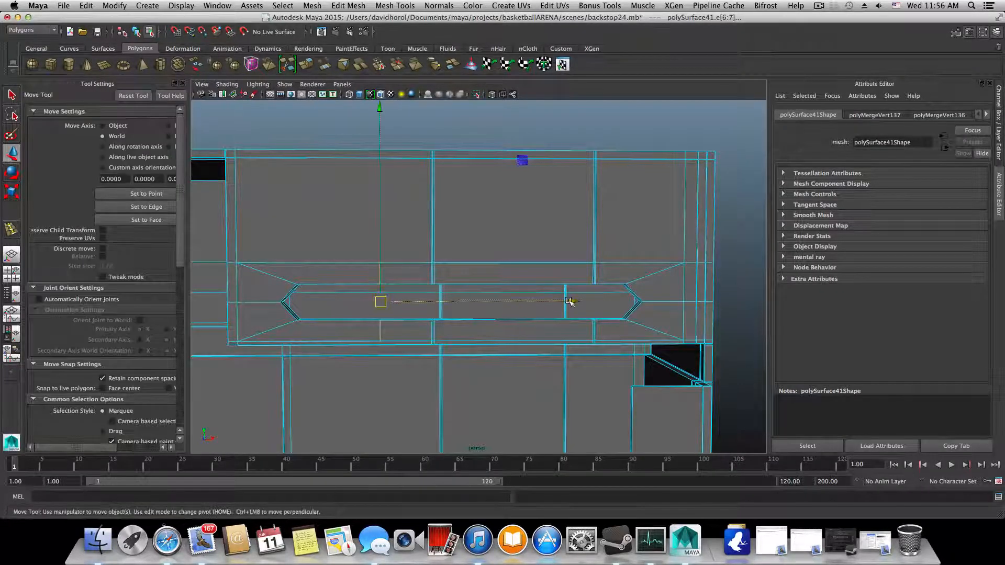
pyautogui.moveTo(569, 302); pyautogui.dragTo(482, 332)
pyautogui.keyDown('alt'); pyautogui.moveTo(381, 327); pyautogui.dragTo(372, 361, button='right'); pyautogui.keyUp('alt')
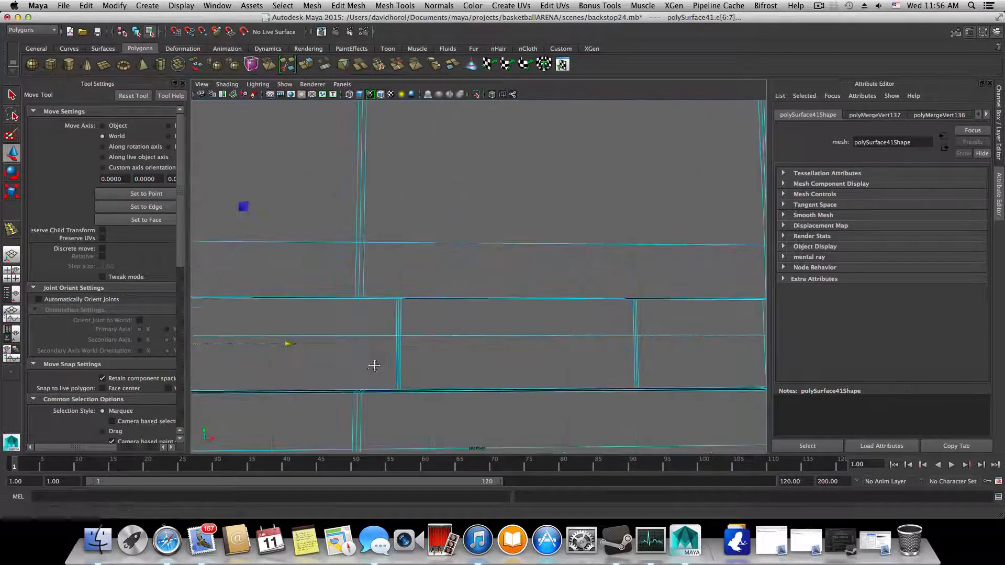
pyautogui.keyDown('alt'); pyautogui.moveTo(372, 361); pyautogui.dragTo(410, 345); pyautogui.keyUp('alt')
# Step: Insert an edge loop in the thin strip below the slot, in line with the moved short edge above it
pyautogui.press('F8')
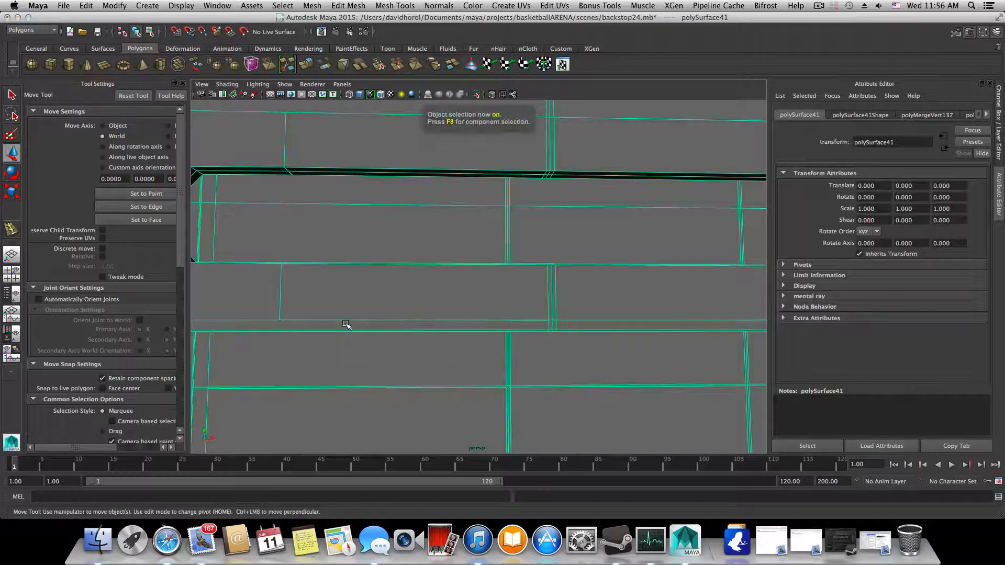
pyautogui.keyDown('shift'); pyautogui.moveTo(360, 313); pyautogui.dragTo(295, 319, button='right'); pyautogui.keyUp('shift')
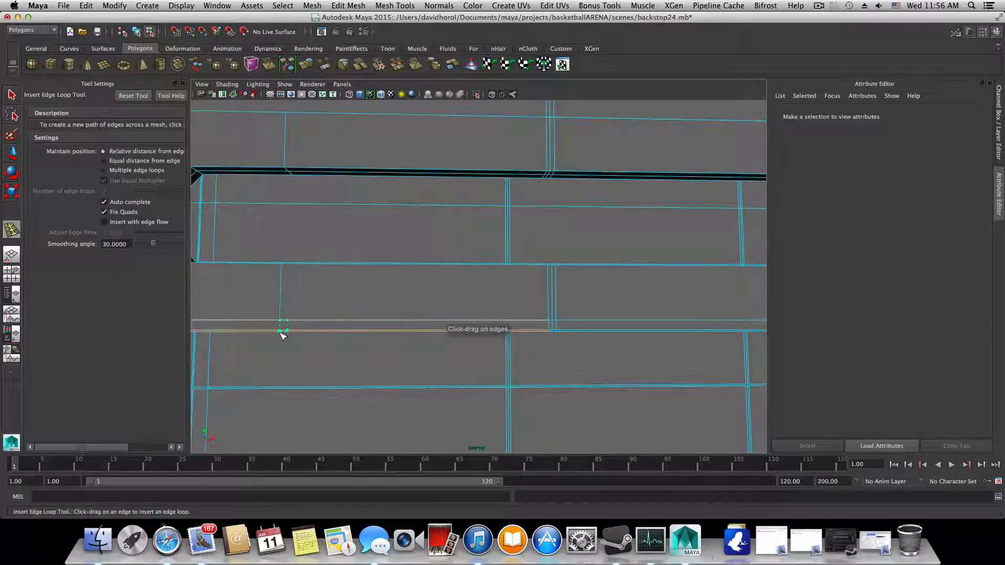
pyautogui.click(280, 332)
# Step: Insert a vertical edge loop through the panel above the slot, lined up with the moved short edge
pyautogui.keyDown('alt'); pyautogui.moveTo(346, 310); pyautogui.dragTo(407, 333, button='middle'); pyautogui.keyUp('alt')
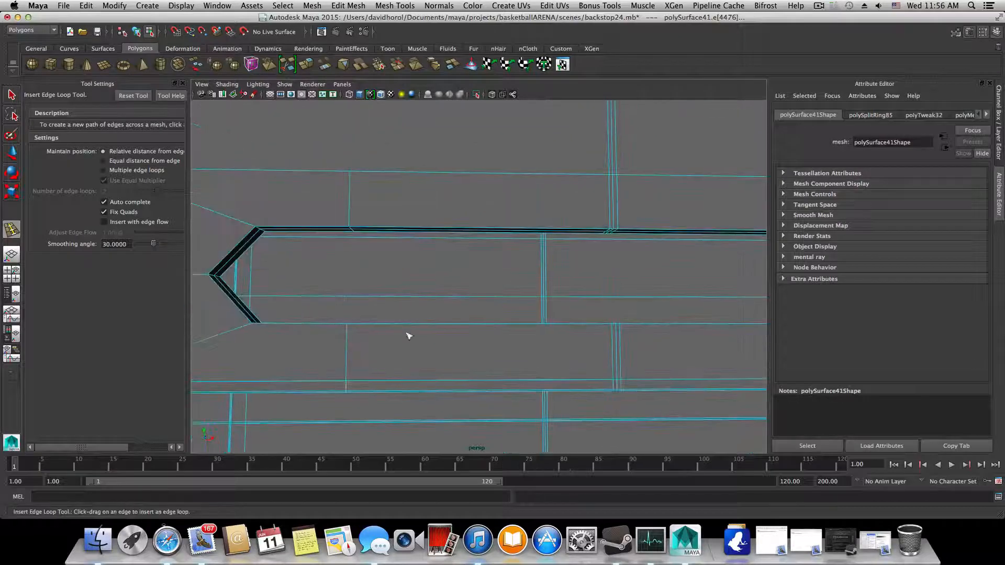
pyautogui.keyDown('alt'); pyautogui.moveTo(406, 333); pyautogui.dragTo(380, 307, button='right'); pyautogui.keyUp('alt')
pyautogui.keyDown('alt'); pyautogui.moveTo(381, 307); pyautogui.dragTo(390, 399, button='middle'); pyautogui.keyUp('alt')
pyautogui.keyDown('alt'); pyautogui.moveTo(436, 320); pyautogui.dragTo(374, 317, button='right'); pyautogui.keyUp('alt')
pyautogui.keyDown('alt'); pyautogui.moveTo(374, 317); pyautogui.dragTo(374, 346, button='middle'); pyautogui.keyUp('alt')
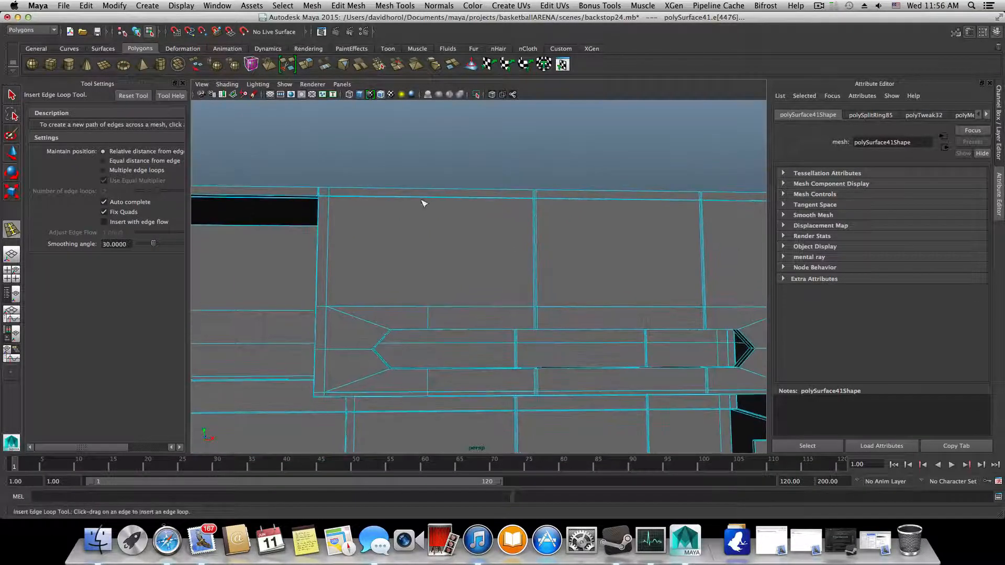
pyautogui.moveTo(424, 199); pyautogui.dragTo(430, 203)
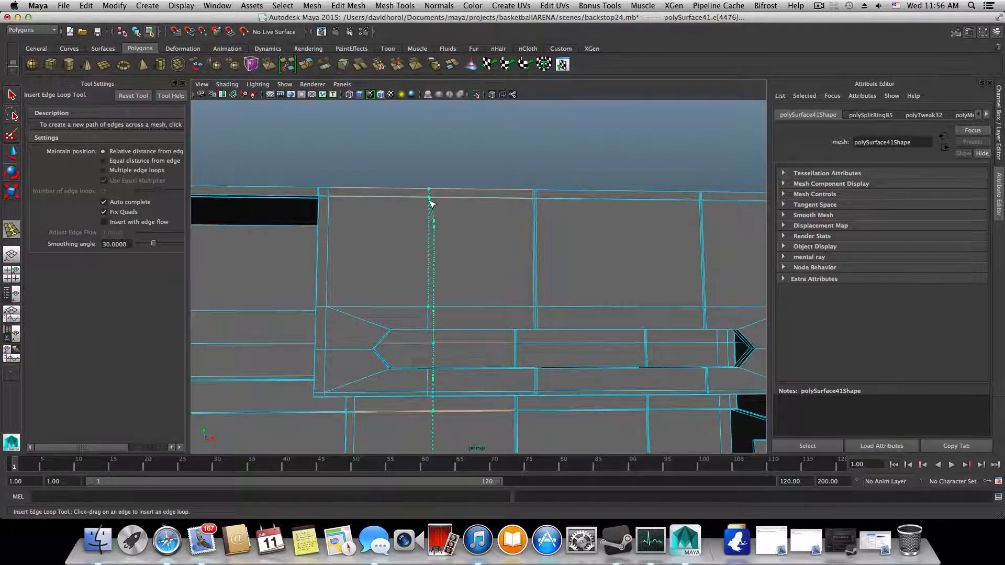
pyautogui.moveTo(430, 203); pyautogui.dragTo(431, 204)
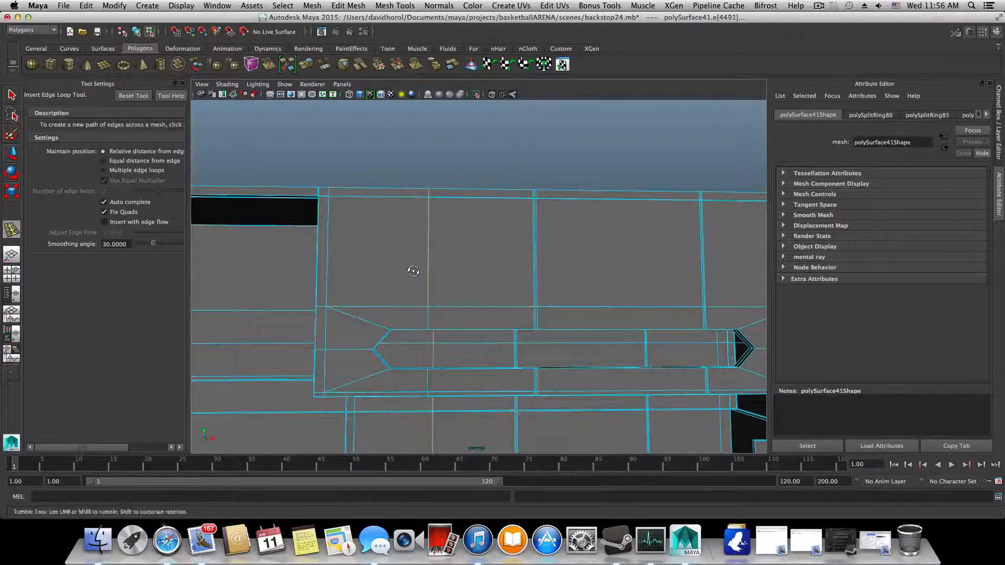
# Step: Select the vertices where the new vertical edge loop meets the seam above the slot and apply Merge Components
pyautogui.moveTo(410, 269)
pyautogui.keyDown('alt'); pyautogui.mouseDown()
pyautogui.moveTo(442, 283)
pyautogui.moveTo(512, 274)
pyautogui.moveTo(417, 274)
pyautogui.mouseUp(); pyautogui.keyUp('alt')
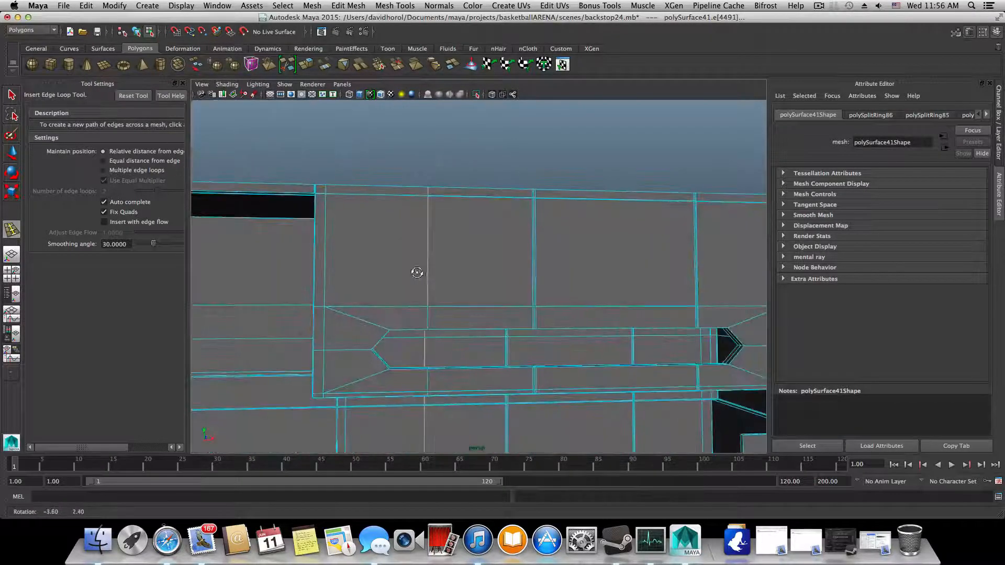
pyautogui.moveTo(417, 273)
pyautogui.keyDown('alt'); pyautogui.mouseDown(button='right')
pyautogui.moveTo(497, 287)
pyautogui.moveTo(435, 276)
pyautogui.mouseUp(button='right'); pyautogui.keyUp('alt')
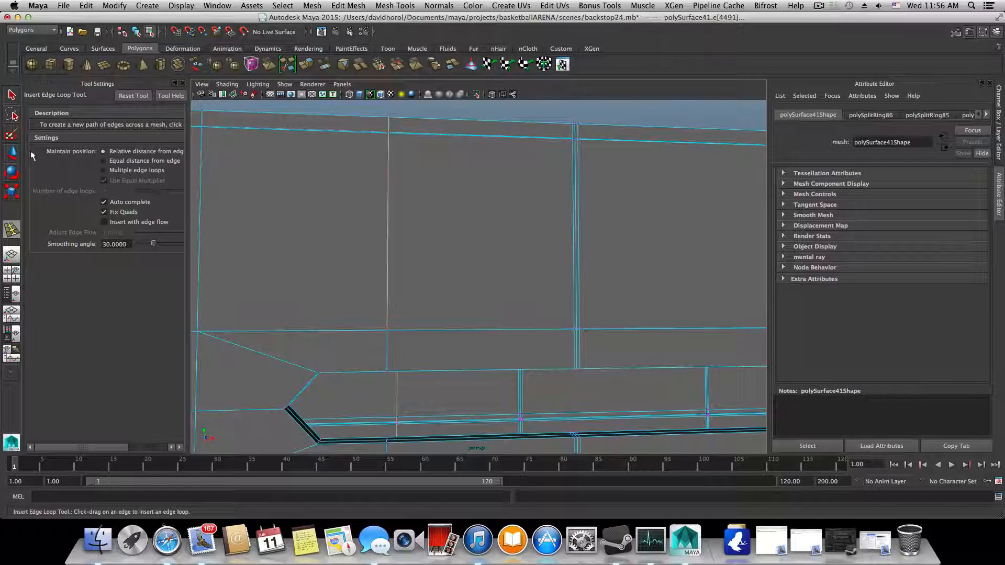
pyautogui.click(12, 95)
pyautogui.keyDown('alt'); pyautogui.moveTo(379, 323); pyautogui.dragTo(375, 327); pyautogui.keyUp('alt')
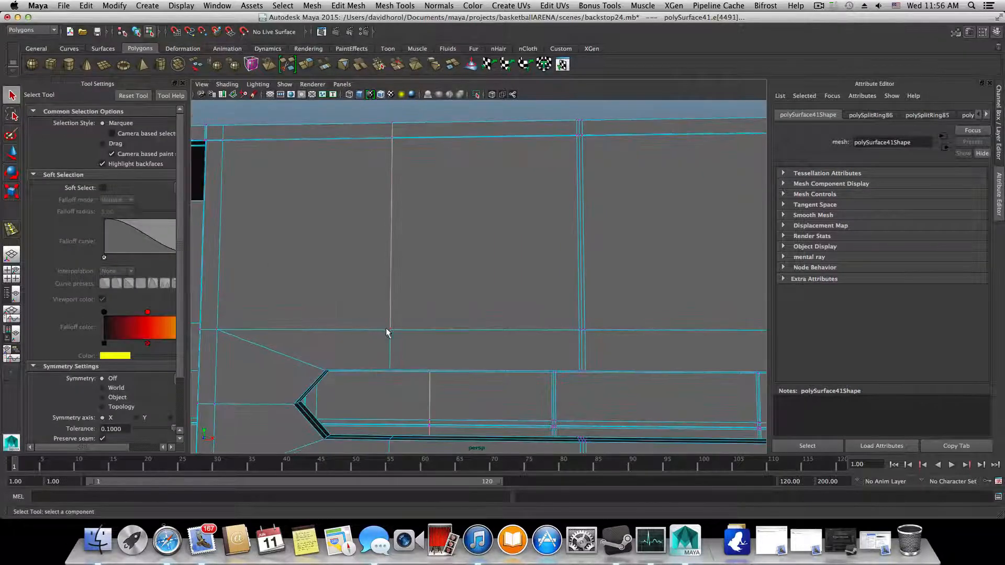
pyautogui.click(388, 331)
pyautogui.click(348, 5)
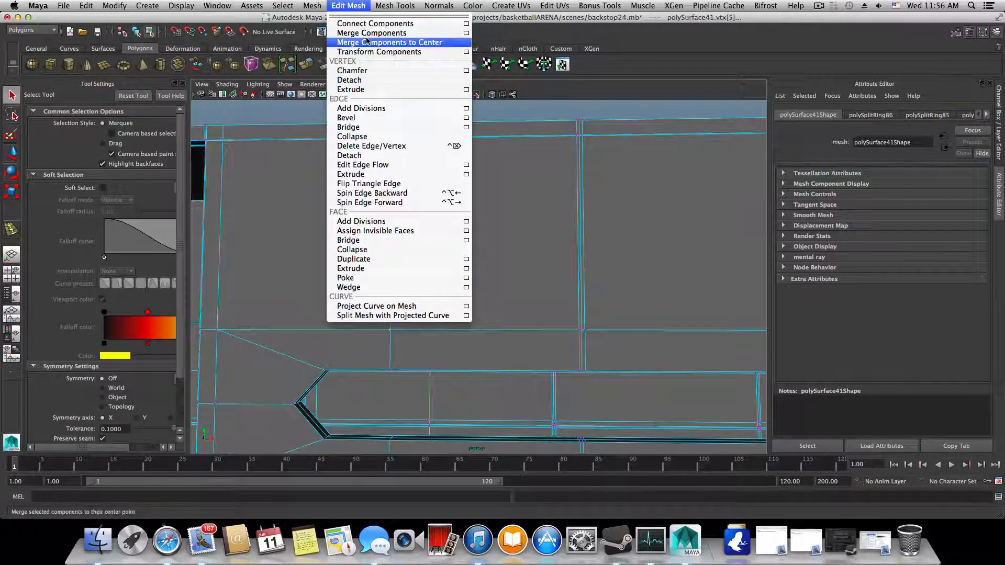
pyautogui.click(361, 31)
# Step: Try the Merge Vertex Tool on the unjoined seam vertices above the slot, and undo that merge
pyautogui.keyDown('alt'); pyautogui.moveTo(393, 280); pyautogui.dragTo(581, 310); pyautogui.keyUp('alt')
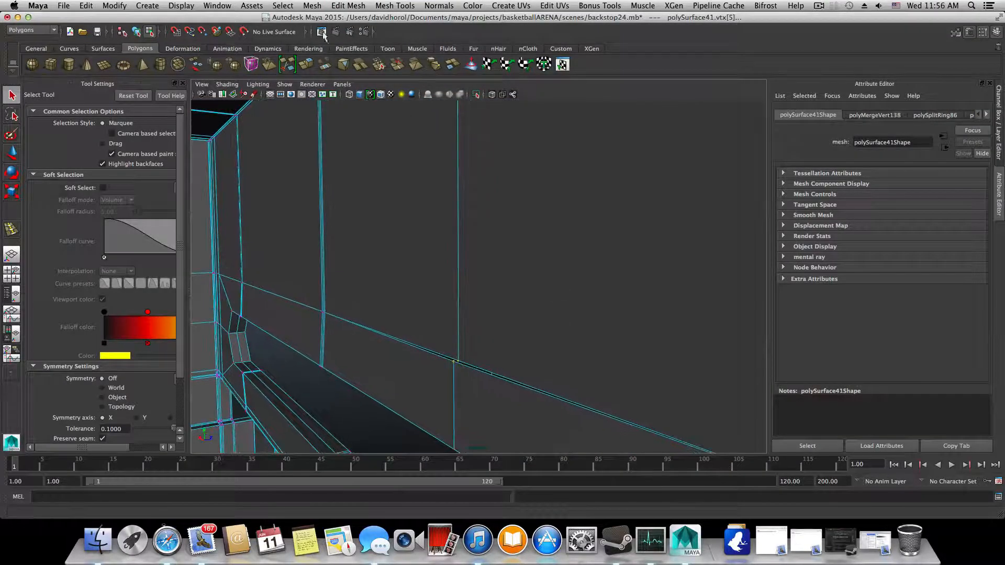
pyautogui.click(348, 6)
pyautogui.moveTo(417, 5)
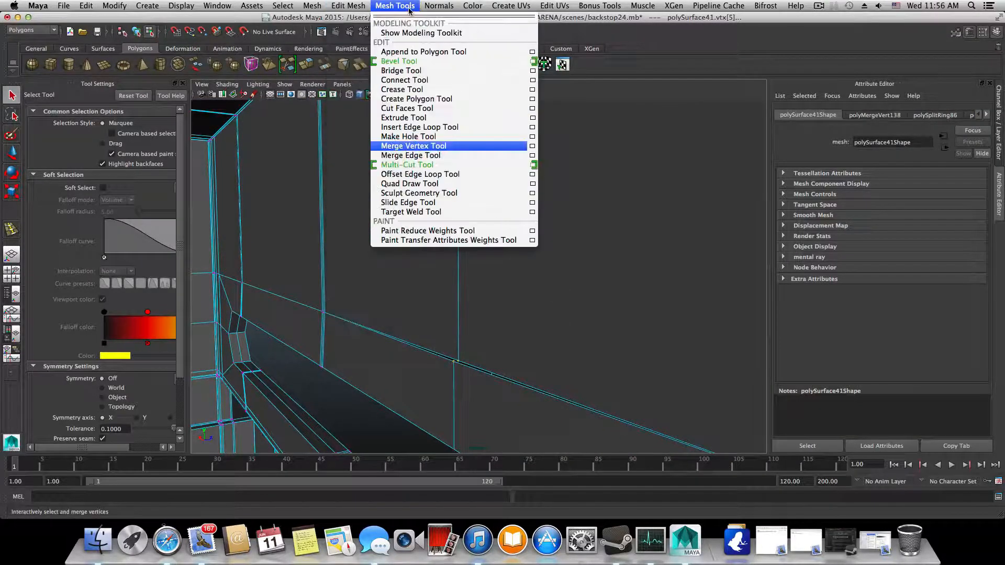
pyautogui.click(413, 145)
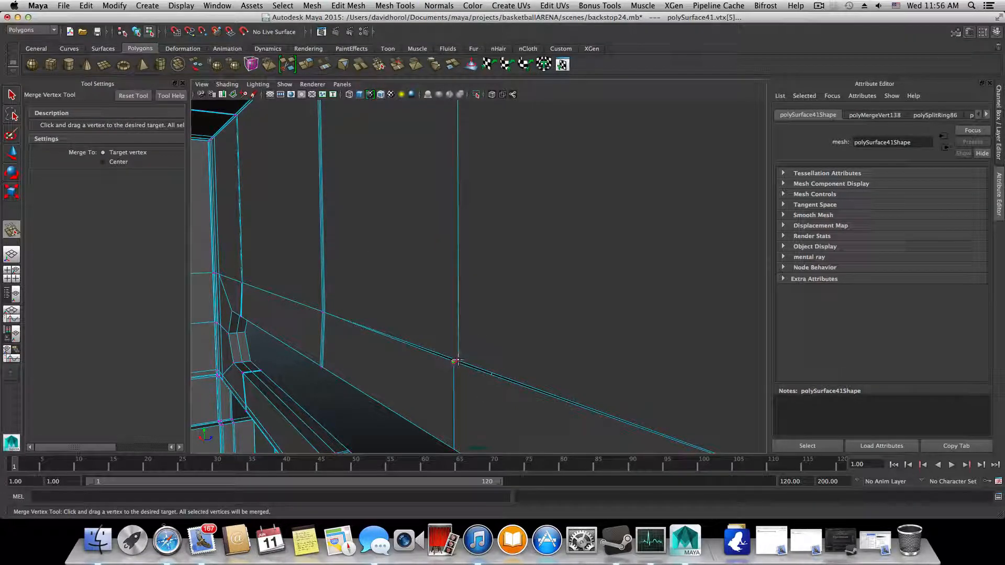
pyautogui.moveTo(457, 361); pyautogui.dragTo(398, 315)
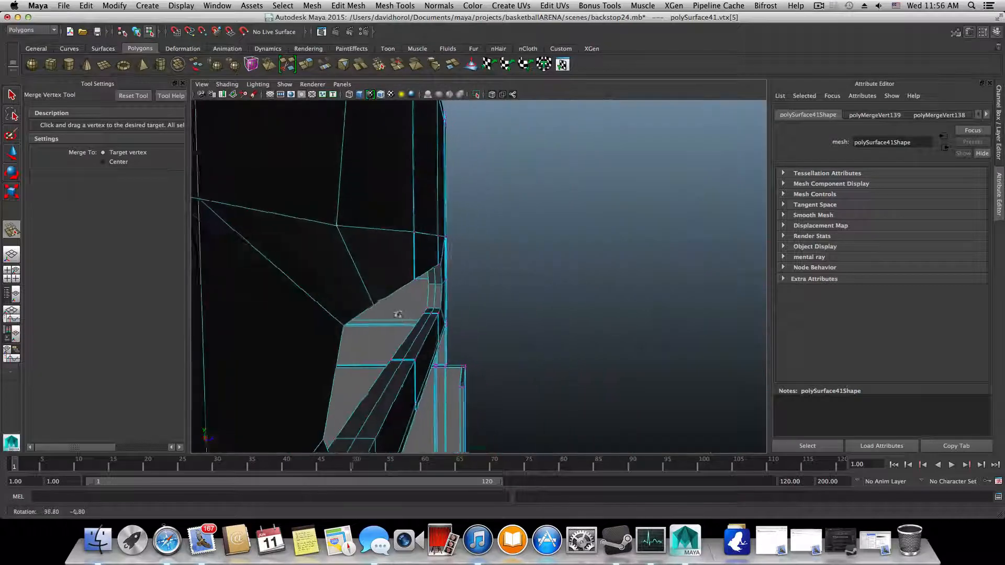
pyautogui.press('z')
pyautogui.click(11, 94)
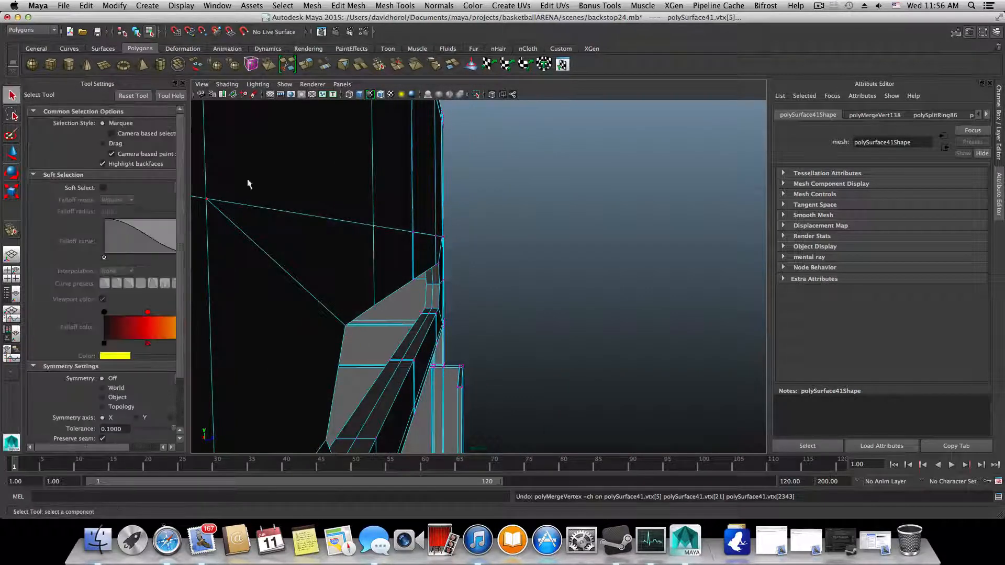
# Step: Weld the split seam vertices above the slot, at the new vertical edge, with the Merge Vertex Tool
pyautogui.keyDown('alt'); pyautogui.moveTo(246, 184); pyautogui.dragTo(432, 233); pyautogui.keyUp('alt')
pyautogui.click(373, 252)
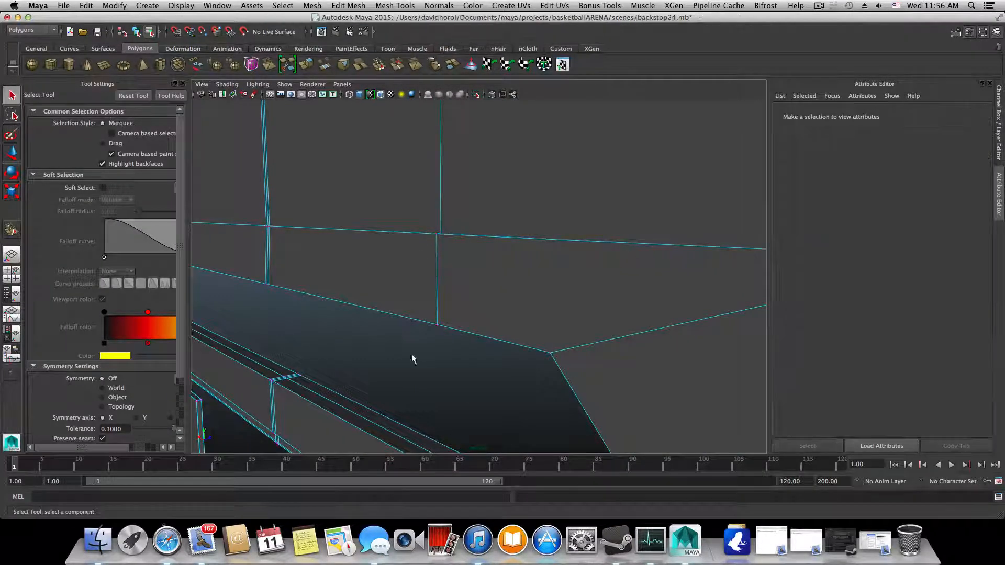
pyautogui.click(339, 5)
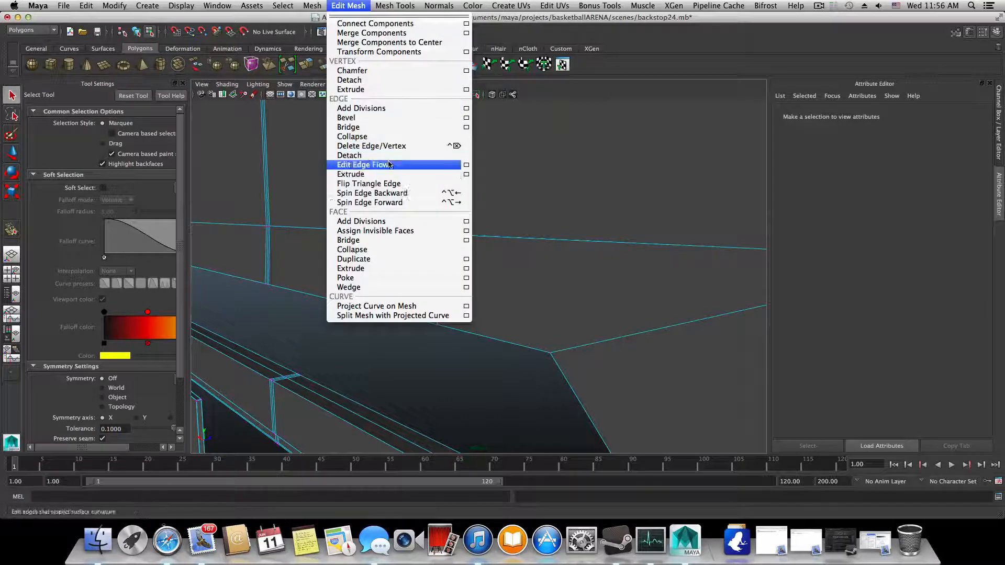
pyautogui.click(396, 146)
pyautogui.keyDown('alt'); pyautogui.moveTo(426, 191); pyautogui.dragTo(441, 227); pyautogui.keyUp('alt')
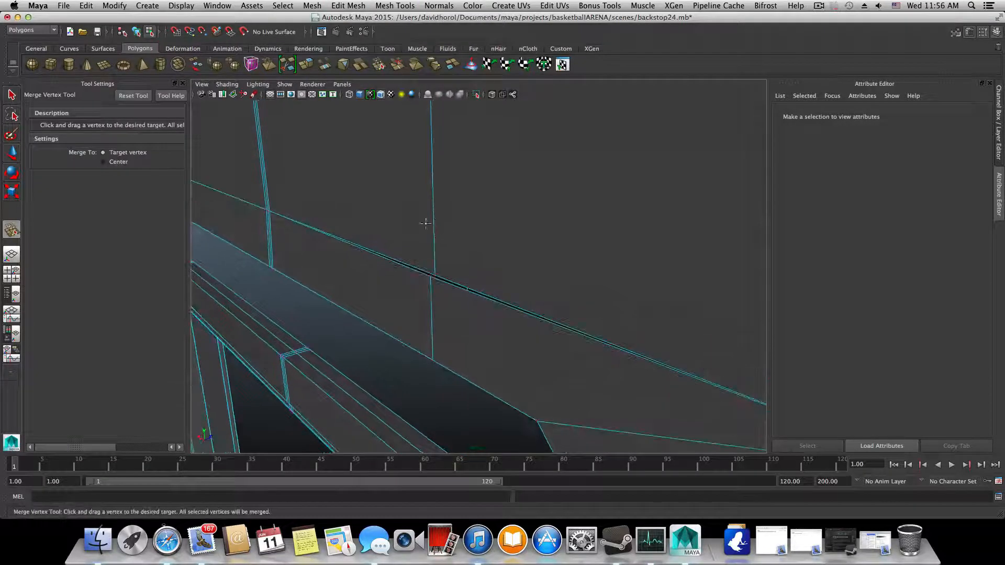
pyautogui.click(453, 296)
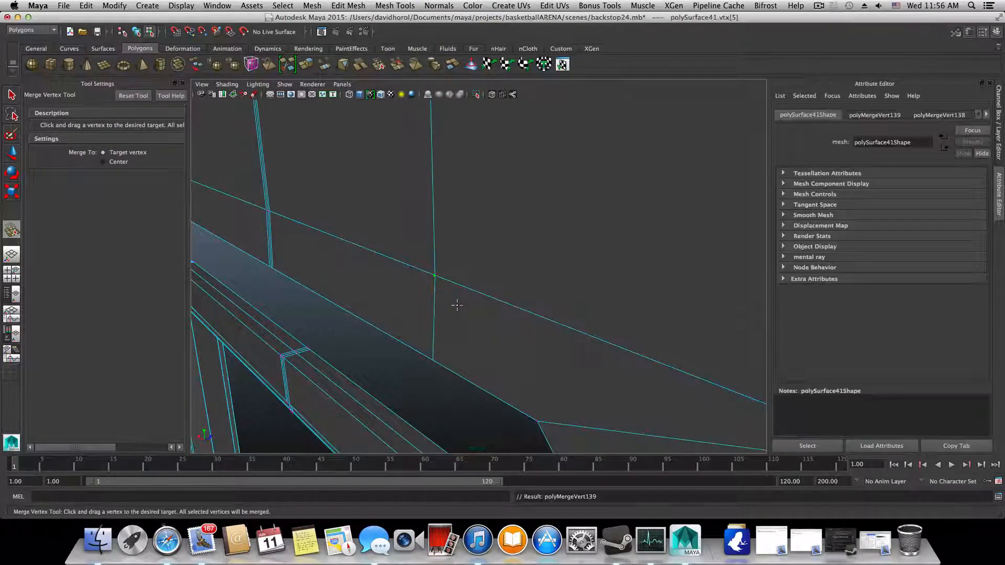
# Step: Select the seam vertices at the short vertical edge below the slot and apply Merge Components
pyautogui.keyDown('alt'); pyautogui.moveTo(455, 304); pyautogui.dragTo(253, 298); pyautogui.keyUp('alt')
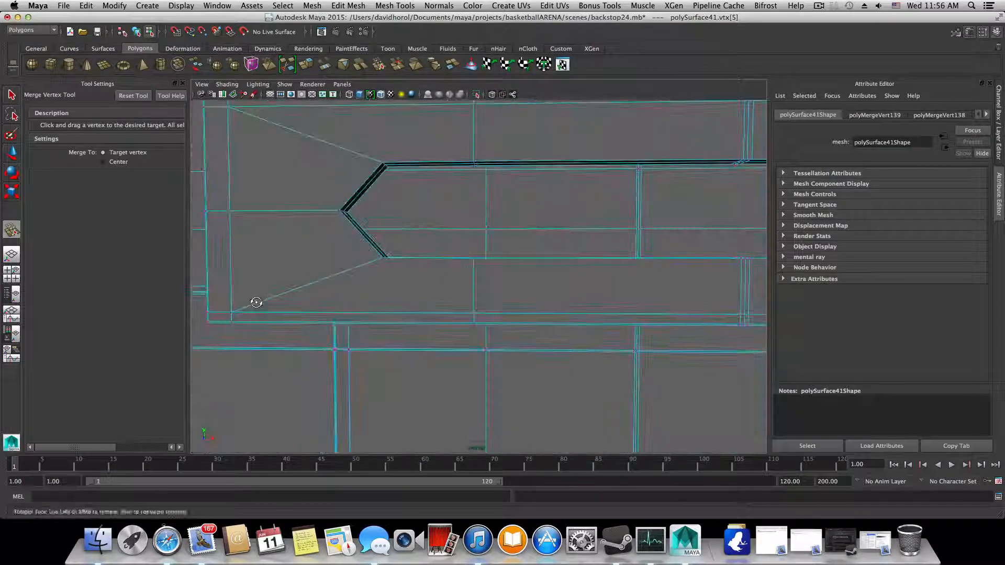
pyautogui.press('q')
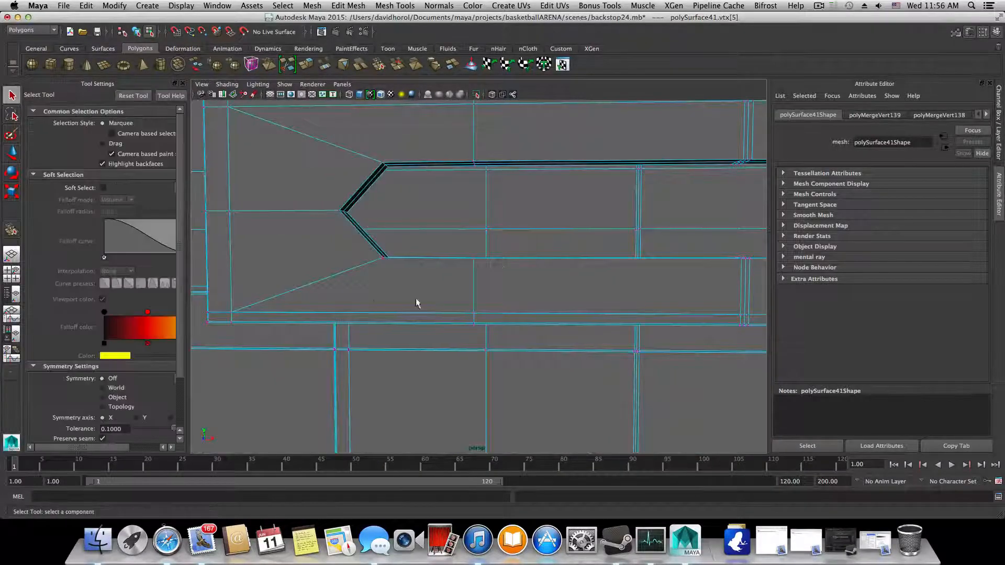
pyautogui.click(478, 317)
pyautogui.keyDown('alt'); pyautogui.moveTo(477, 317); pyautogui.dragTo(532, 329); pyautogui.keyUp('alt')
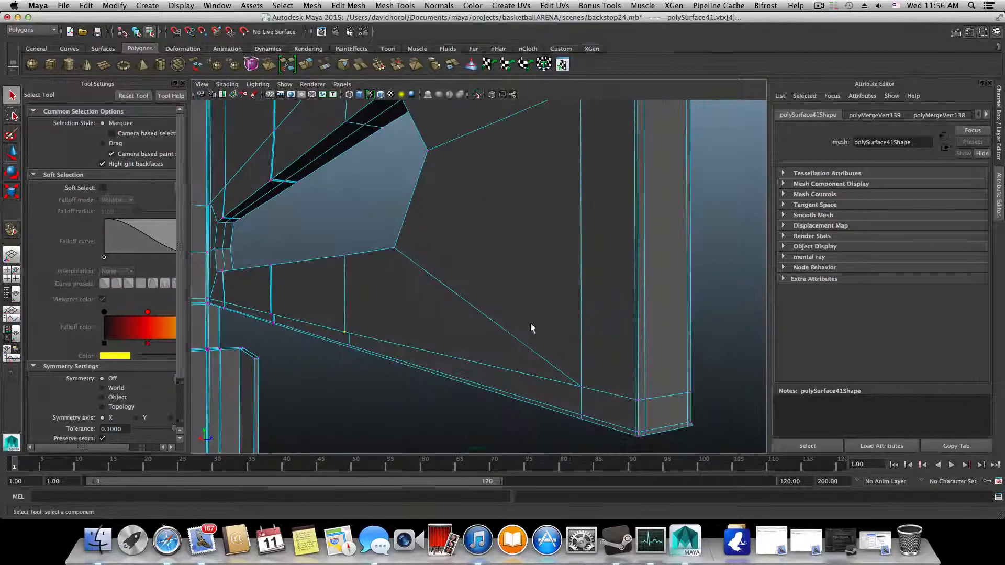
pyautogui.keyDown('alt'); pyautogui.moveTo(395, 356); pyautogui.dragTo(219, 310); pyautogui.keyUp('alt')
pyautogui.click(330, 321)
pyautogui.click(336, 5)
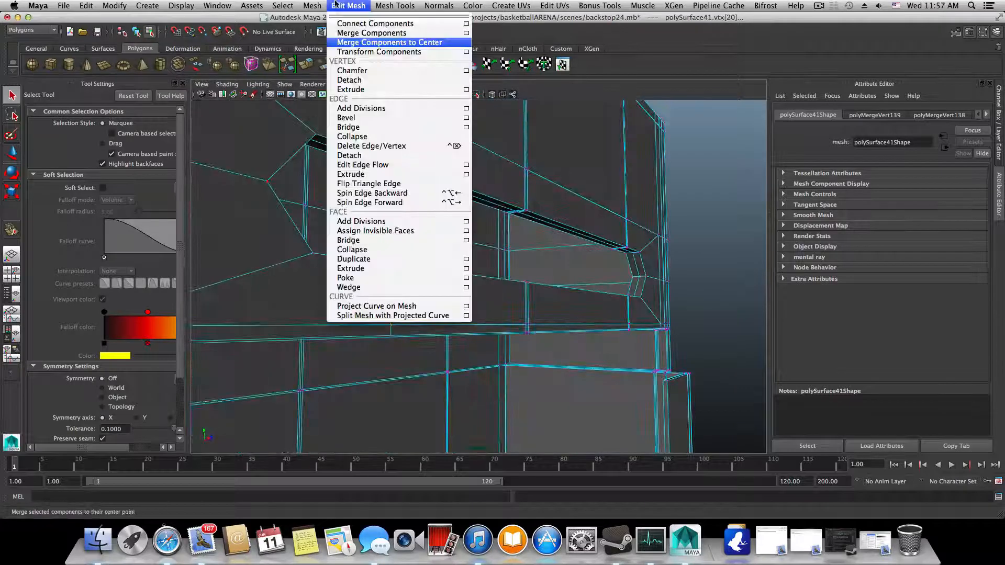
pyautogui.click(349, 32)
# Step: Join the short edge below the slot to the lower strip's loop using the Merge Vertex Tool
pyautogui.moveTo(363, 334)
pyautogui.keyDown('alt'); pyautogui.mouseDown()
pyautogui.moveTo(440, 345)
pyautogui.moveTo(353, 329)
pyautogui.moveTo(359, 336)
pyautogui.moveTo(345, 337)
pyautogui.mouseUp(); pyautogui.keyUp('alt')
pyautogui.click(348, 5)
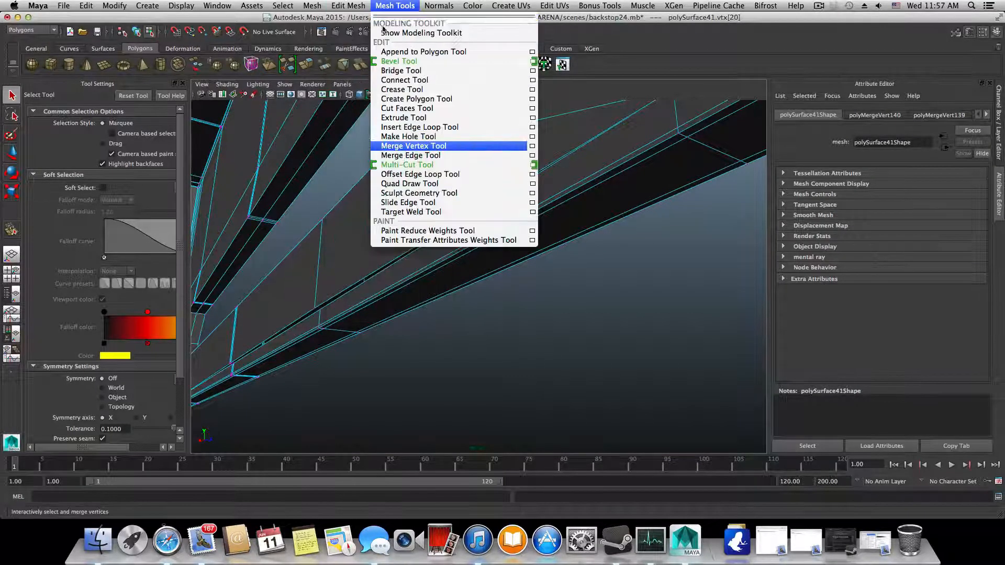
pyautogui.click(408, 147)
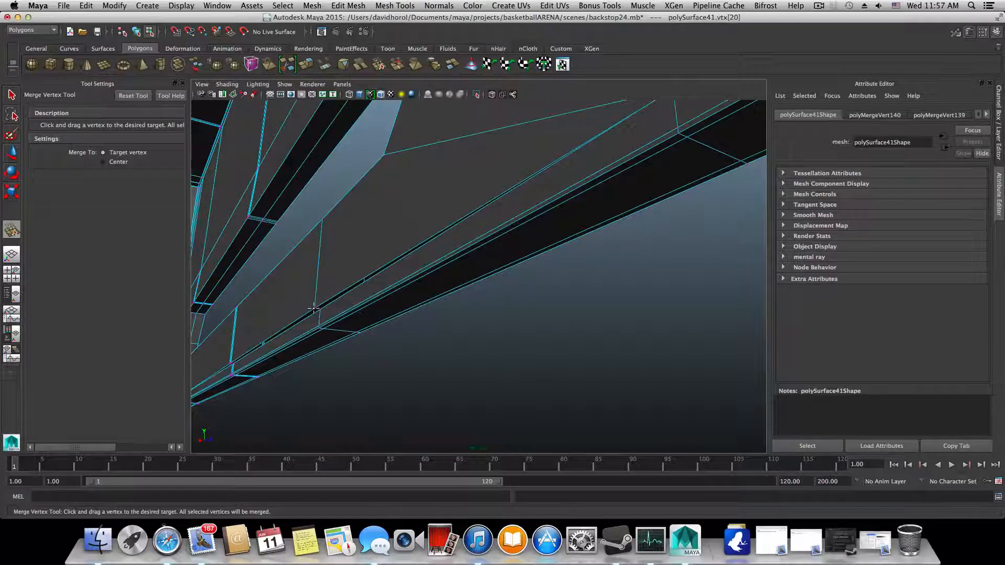
pyautogui.moveTo(315, 309); pyautogui.dragTo(319, 310)
# Step: Merge the remaining split seam vertices along the three closely spaced vertical edges below the slot
pyautogui.keyDown('alt'); pyautogui.moveTo(335, 314); pyautogui.dragTo(388, 296); pyautogui.keyUp('alt')
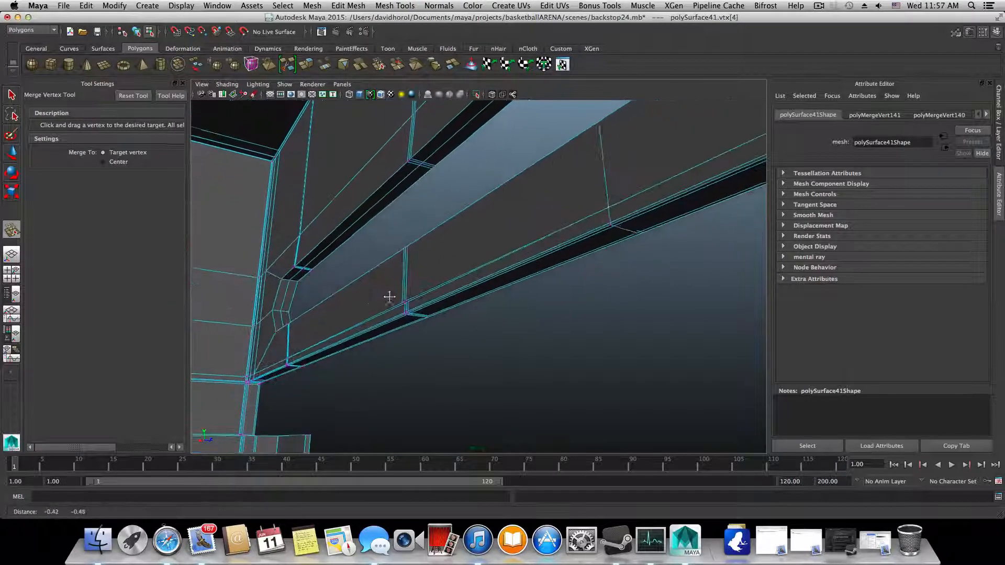
pyautogui.keyDown('alt'); pyautogui.moveTo(388, 297); pyautogui.dragTo(498, 340, button='right'); pyautogui.keyUp('alt')
pyautogui.keyDown('alt'); pyautogui.moveTo(335, 347); pyautogui.dragTo(409, 352, button='right'); pyautogui.keyUp('alt')
pyautogui.keyDown('alt'); pyautogui.moveTo(409, 352); pyautogui.dragTo(426, 328); pyautogui.keyUp('alt')
pyautogui.moveTo(382, 299); pyautogui.dragTo(376, 294)
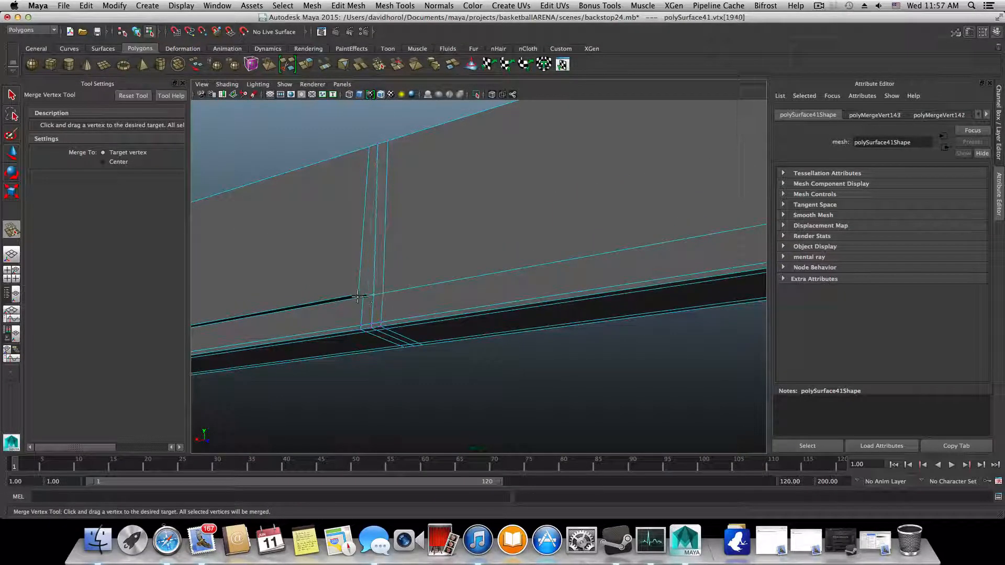
pyautogui.moveTo(362, 297); pyautogui.dragTo(486, 310)
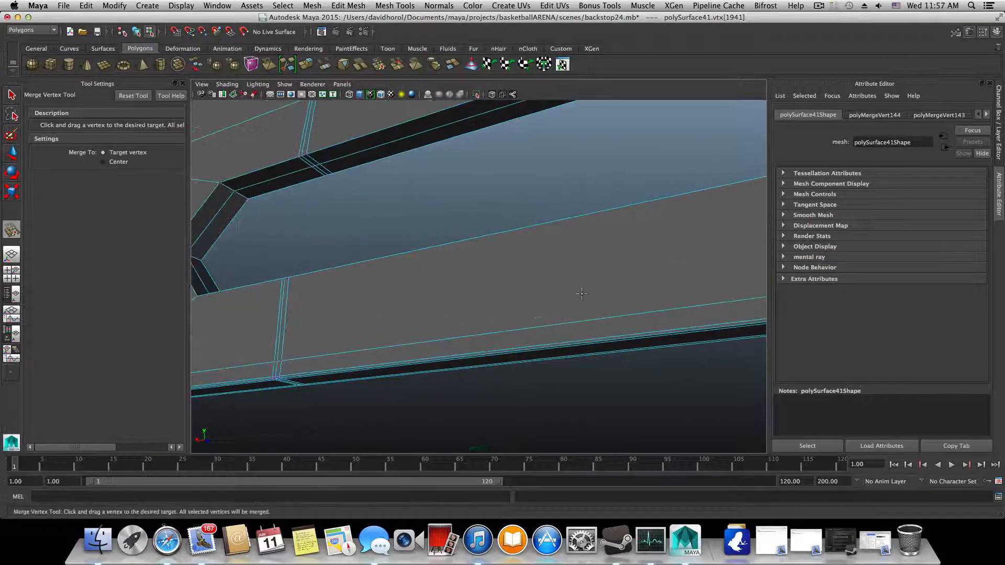
# Step: Examine the welded seam and the slot's pointed end from several angles in smooth preview, then restore the unsmoothed display
pyautogui.keyDown('alt'); pyautogui.moveTo(581, 293); pyautogui.dragTo(442, 336); pyautogui.keyUp('alt')
pyautogui.keyDown('alt'); pyautogui.moveTo(442, 336); pyautogui.dragTo(386, 341, button='right'); pyautogui.keyUp('alt')
pyautogui.keyDown('alt'); pyautogui.moveTo(386, 340); pyautogui.dragTo(472, 276); pyautogui.keyUp('alt')
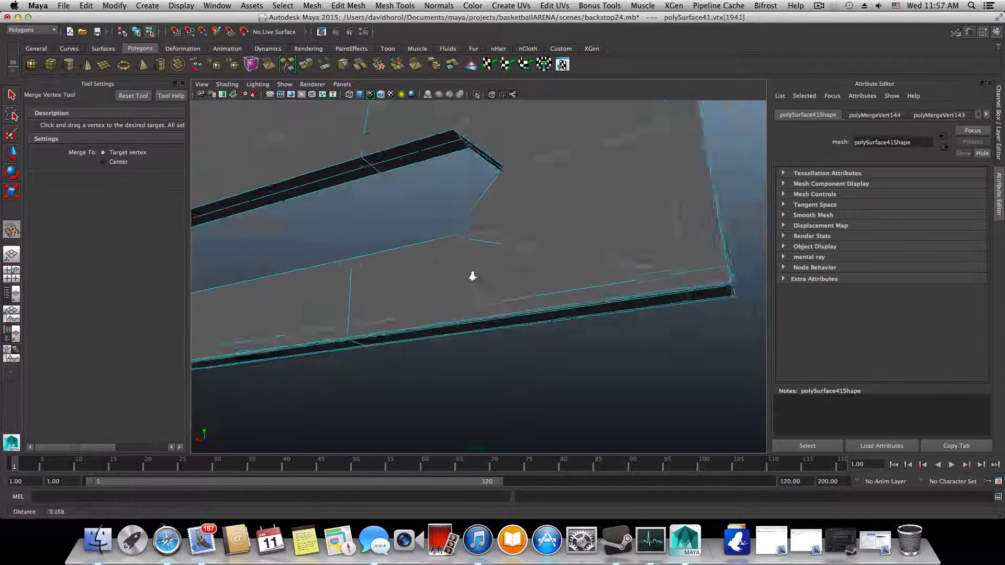
pyautogui.keyDown('alt'); pyautogui.moveTo(473, 275); pyautogui.dragTo(498, 289, button='right'); pyautogui.keyUp('alt')
pyautogui.keyDown('alt'); pyautogui.moveTo(498, 290); pyautogui.dragTo(392, 272); pyautogui.keyUp('alt')
pyautogui.keyDown('alt'); pyautogui.moveTo(404, 260); pyautogui.dragTo(375, 277, button='right'); pyautogui.keyUp('alt')
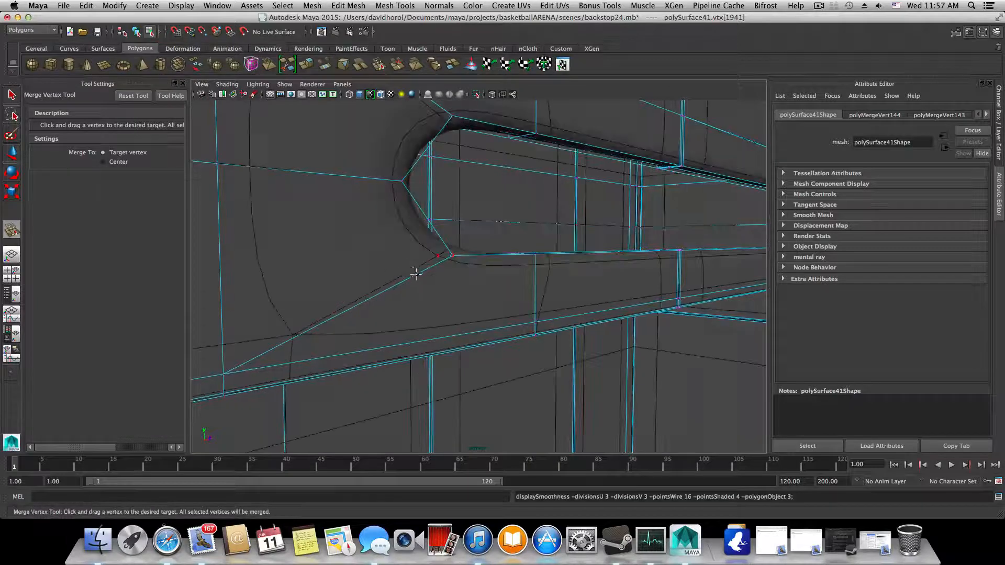
pyautogui.keyDown('alt'); pyautogui.moveTo(374, 278); pyautogui.dragTo(345, 294); pyautogui.keyUp('alt')
pyautogui.keyDown('alt'); pyautogui.moveTo(345, 294); pyautogui.dragTo(316, 311, button='right'); pyautogui.keyUp('alt')
pyautogui.keyDown('alt'); pyautogui.moveTo(316, 311); pyautogui.dragTo(286, 328); pyautogui.keyUp('alt')
pyautogui.press('1')
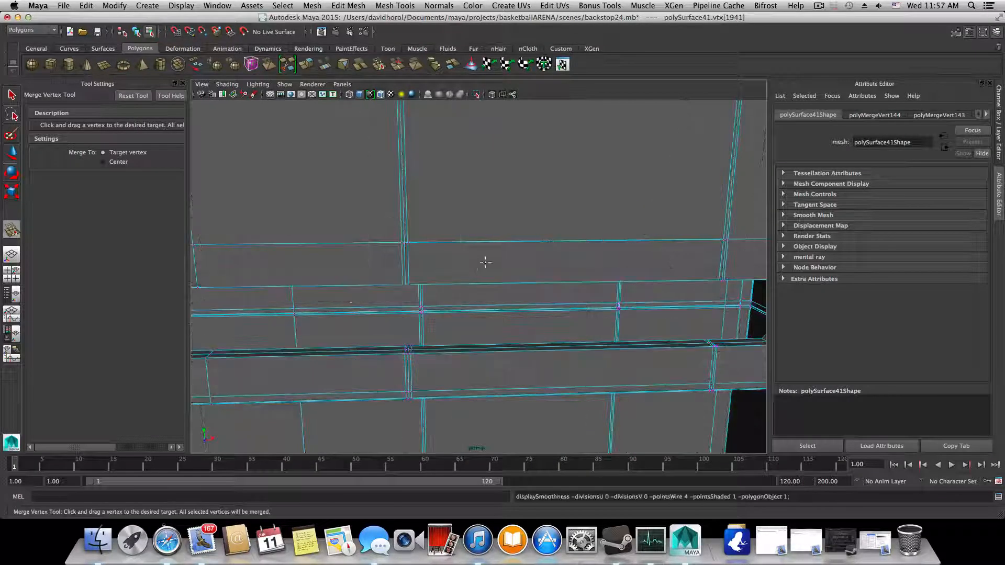
# Step: Return to object selection and compare the smooth preview with the unsmoothed mesh around the whole slot
pyautogui.keyDown('alt'); pyautogui.moveTo(579, 234); pyautogui.dragTo(539, 271); pyautogui.keyUp('alt')
pyautogui.press('q')
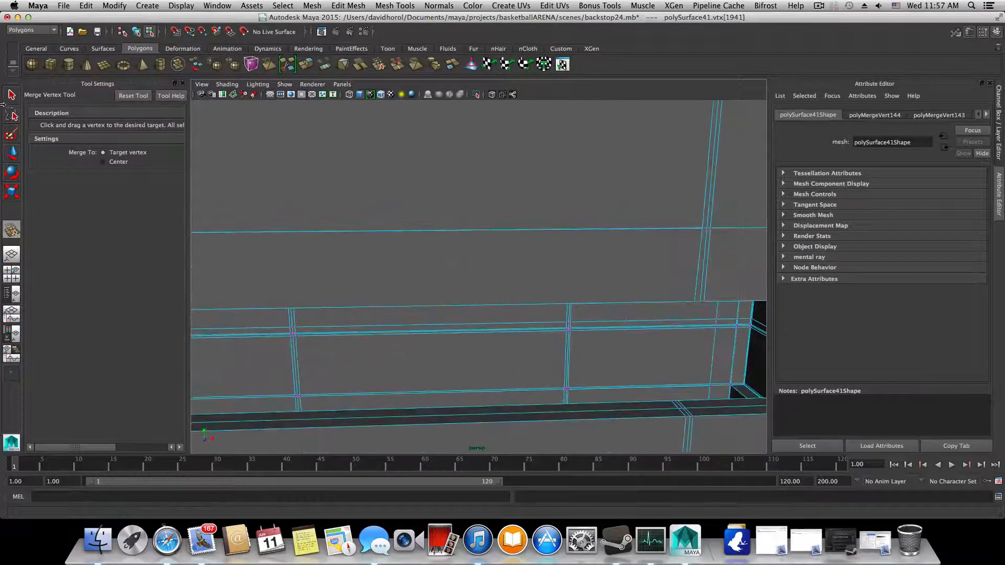
pyautogui.press('f')
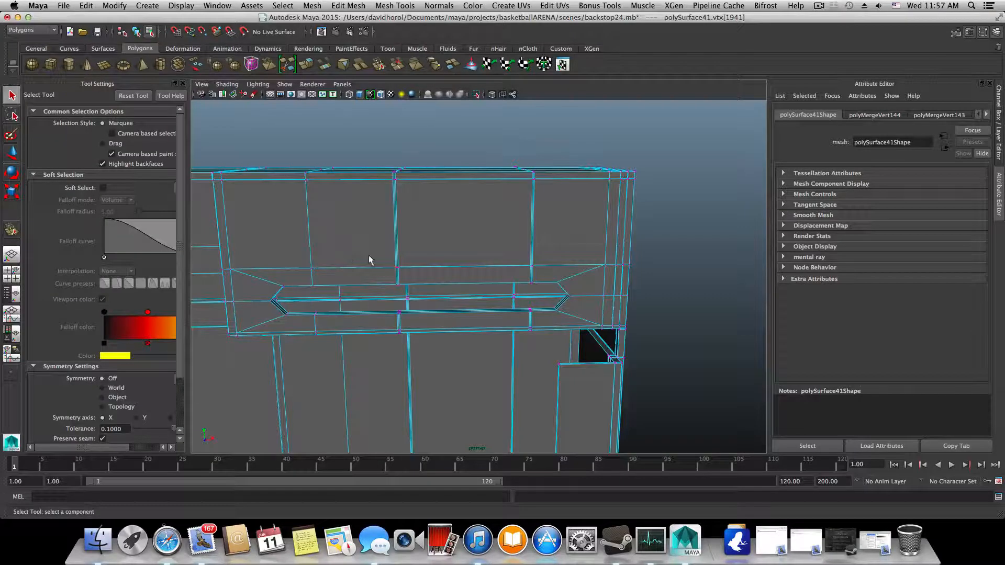
pyautogui.press('F8')
pyautogui.press('3')
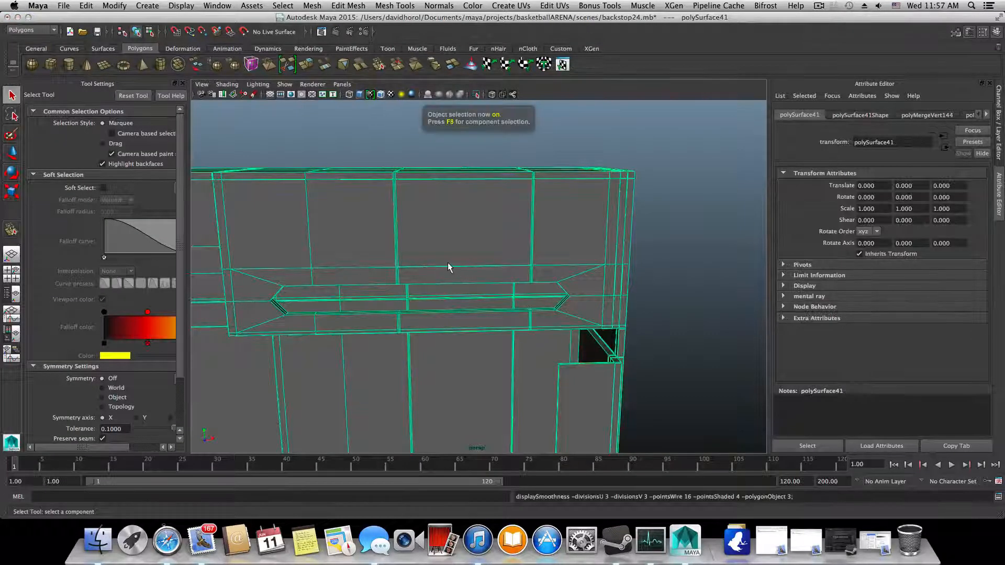
pyautogui.keyDown('alt'); pyautogui.moveTo(462, 276); pyautogui.dragTo(415, 277); pyautogui.keyUp('alt')
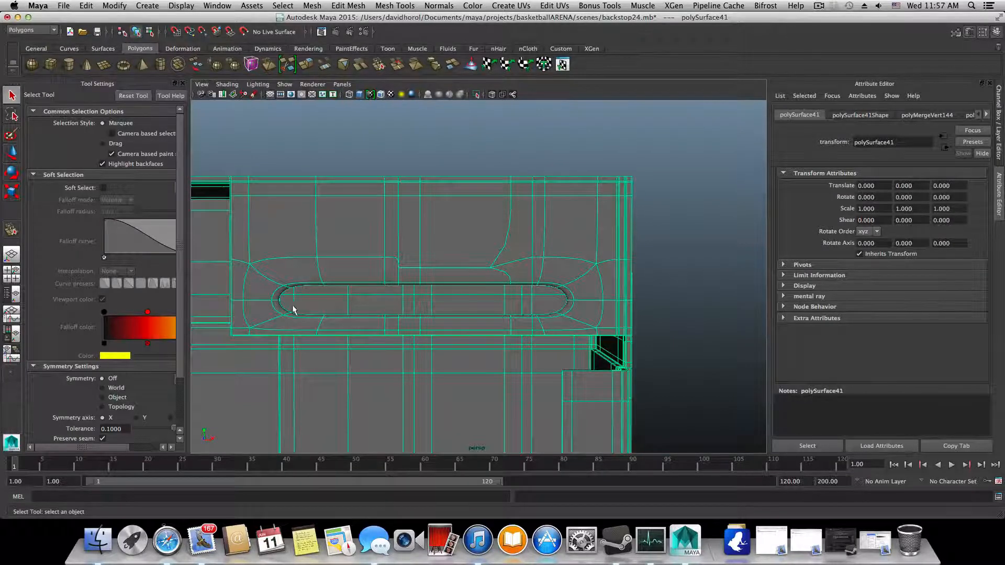
pyautogui.press('1')
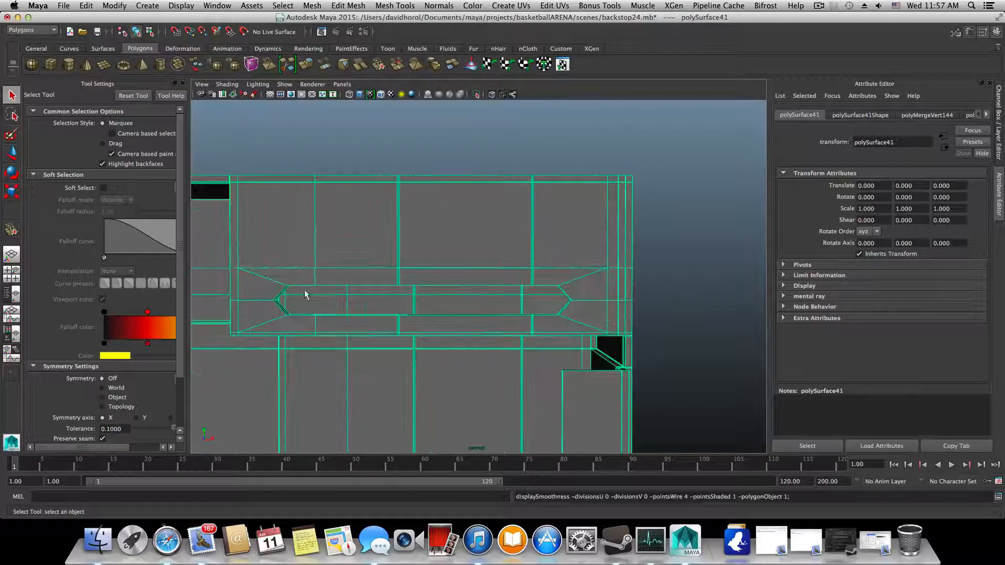
pyautogui.moveTo(306, 294)
pyautogui.keyDown('alt'); pyautogui.mouseDown()
pyautogui.moveTo(482, 296)
pyautogui.moveTo(296, 293)
pyautogui.mouseUp(); pyautogui.keyUp('alt')
pyautogui.press('3')
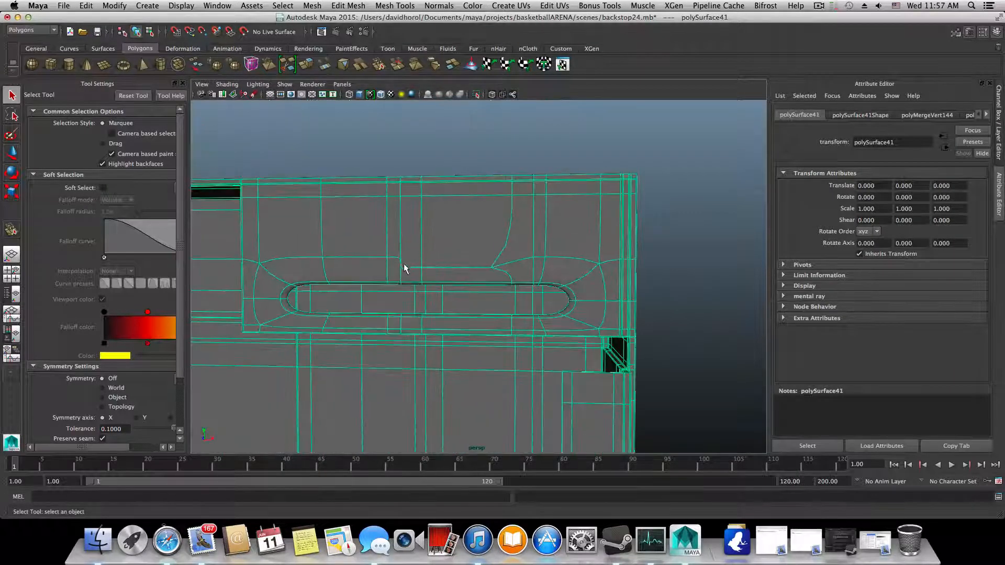
# Step: Merge the split vertices where the closely spaced vertical edges cross the horizontal loop above the slot, and check the smooth preview
pyautogui.keyDown('alt'); pyautogui.moveTo(404, 268); pyautogui.dragTo(585, 302, button='right'); pyautogui.keyUp('alt')
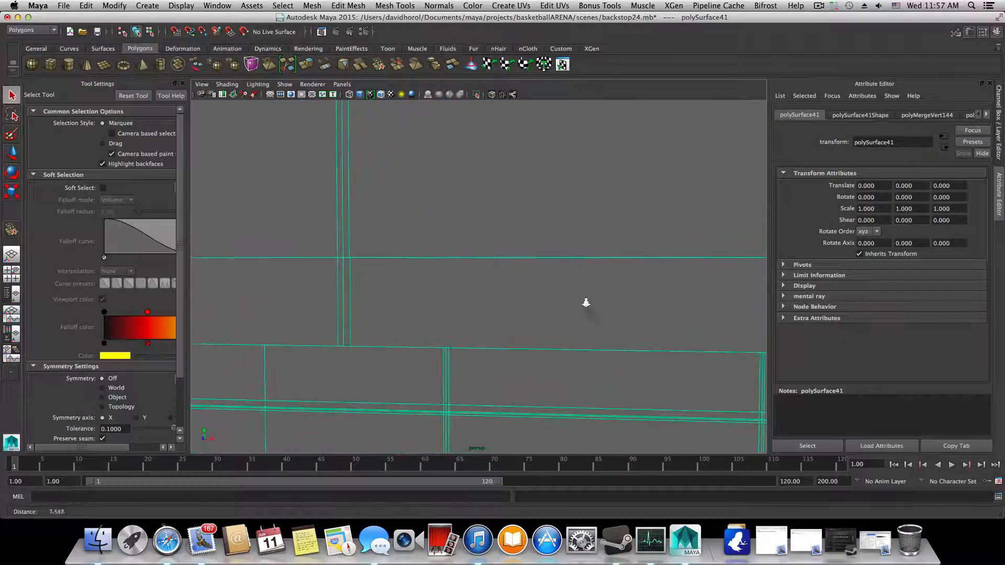
pyautogui.rightClick(473, 284)
pyautogui.click(428, 284)
pyautogui.click(348, 256)
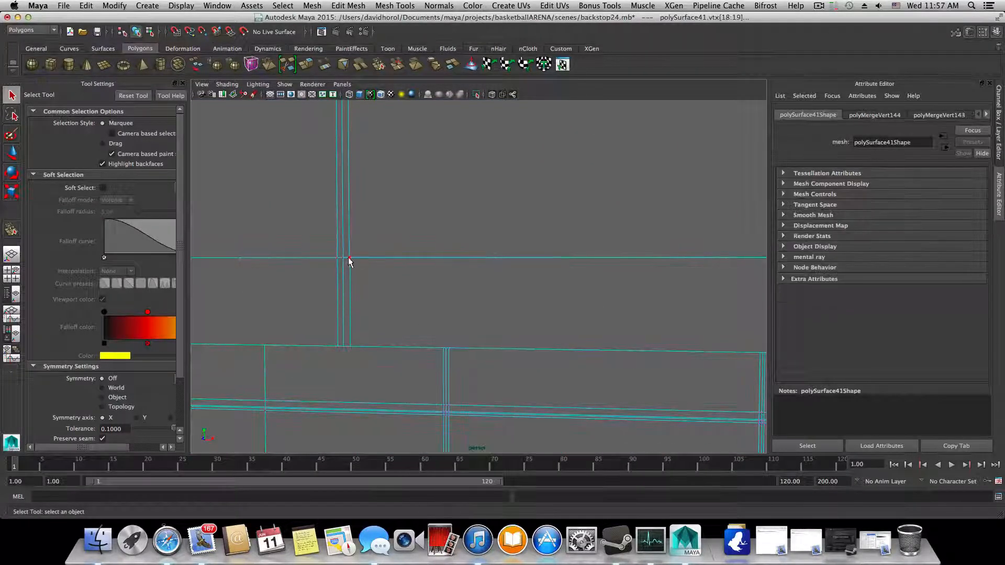
pyautogui.click(351, 262)
pyautogui.keyDown('alt'); pyautogui.moveTo(359, 281); pyautogui.dragTo(321, 231); pyautogui.keyUp('alt')
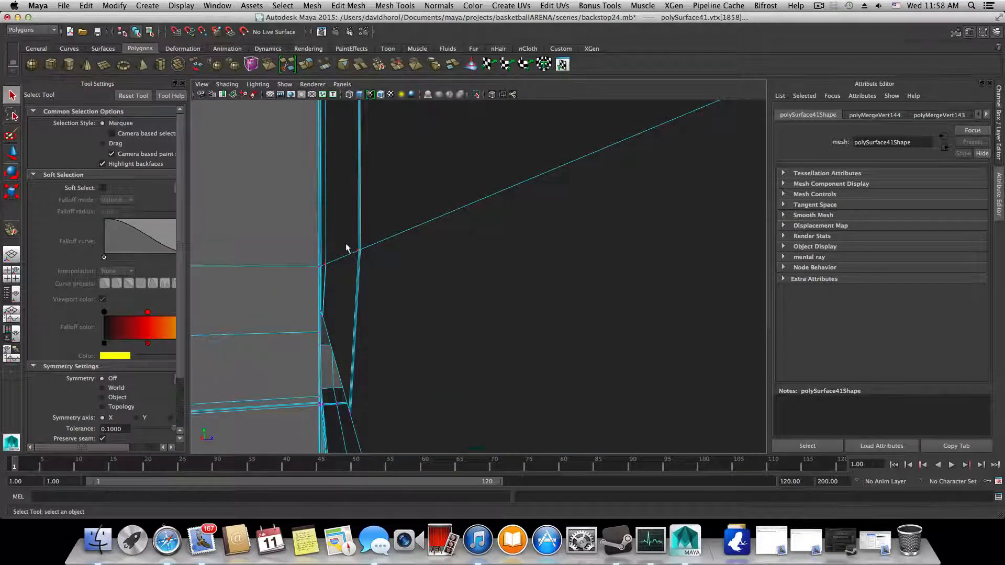
pyautogui.keyDown('alt'); pyautogui.moveTo(364, 265); pyautogui.dragTo(285, 257); pyautogui.keyUp('alt')
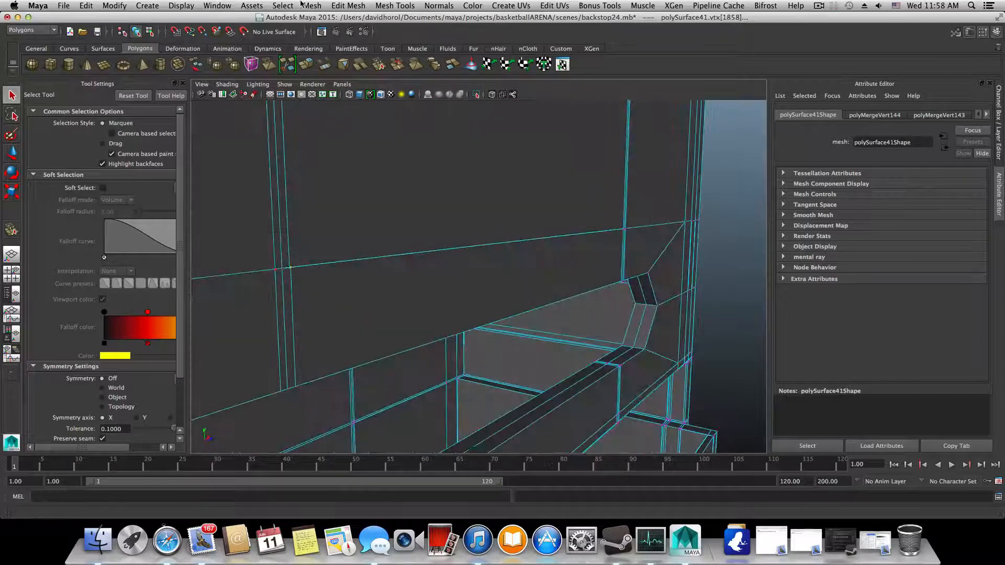
pyautogui.click(340, 4)
pyautogui.click(358, 43)
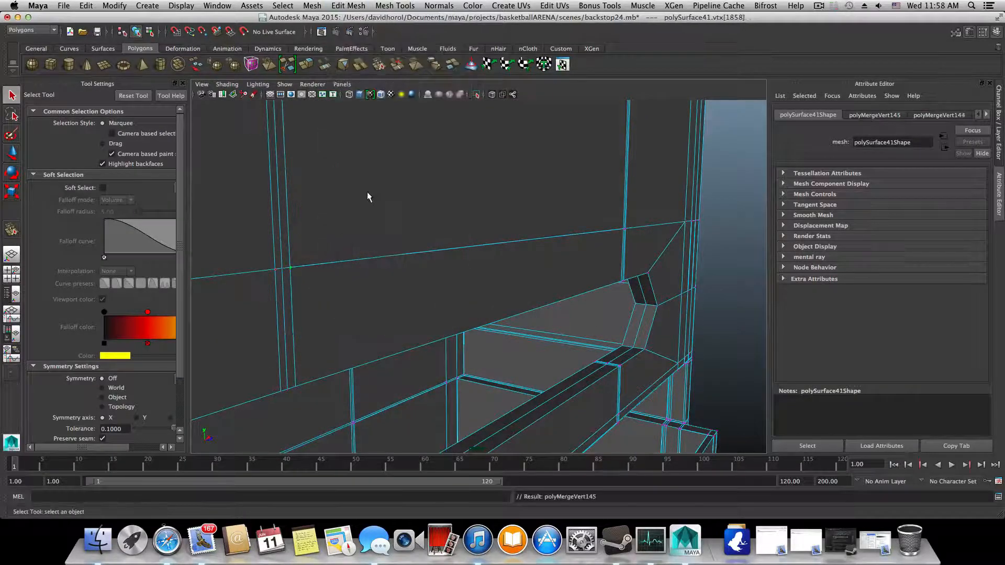
pyautogui.press('3')
pyautogui.scroll(-5, 332, 219)
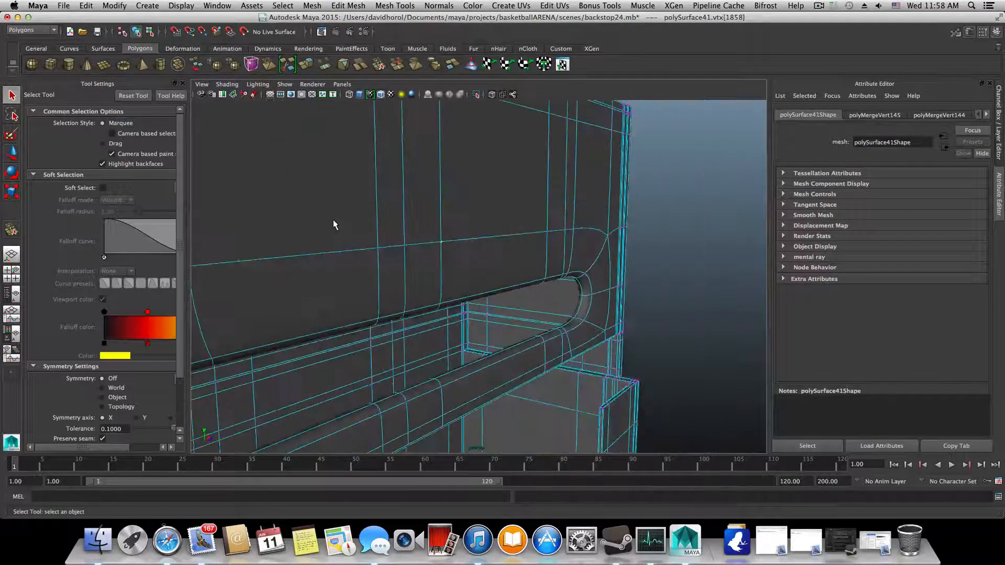
pyautogui.keyDown('alt'); pyautogui.moveTo(460, 257); pyautogui.dragTo(405, 252); pyautogui.keyUp('alt')
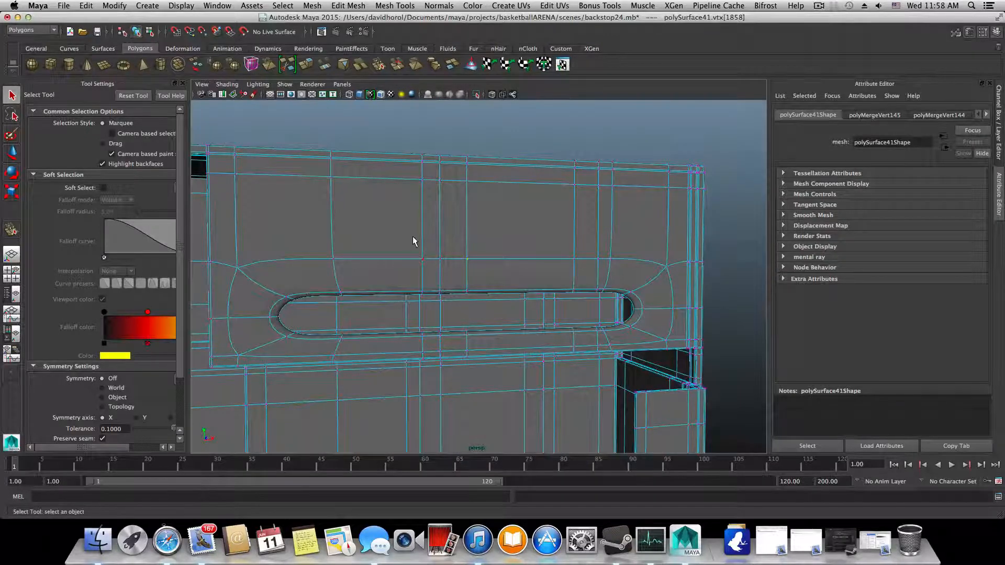
# Step: Move the edge loop around the slot's rear border along the Z axis in the unsmoothed display
pyautogui.press('F8')
pyautogui.moveTo(507, 341)
pyautogui.keyDown('alt'); pyautogui.mouseDown()
pyautogui.moveTo(479, 333)
pyautogui.moveTo(393, 341)
pyautogui.moveTo(639, 340)
pyautogui.moveTo(494, 328)
pyautogui.moveTo(511, 329)
pyautogui.mouseUp(); pyautogui.keyUp('alt')
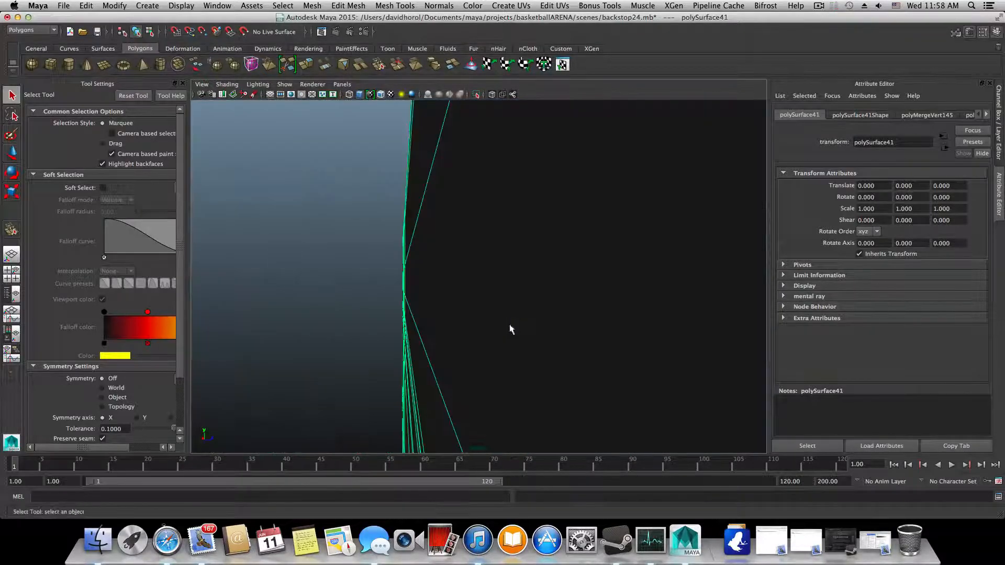
pyautogui.keyDown('alt'); pyautogui.moveTo(444, 314); pyautogui.dragTo(636, 340, button='right'); pyautogui.keyUp('alt')
pyautogui.press('1')
pyautogui.moveTo(477, 295)
pyautogui.keyDown('alt'); pyautogui.mouseDown(button='right')
pyautogui.moveTo(525, 314)
pyautogui.moveTo(476, 294)
pyautogui.moveTo(470, 315)
pyautogui.mouseUp(button='right'); pyautogui.keyUp('alt')
pyautogui.doubleClick(471, 304)
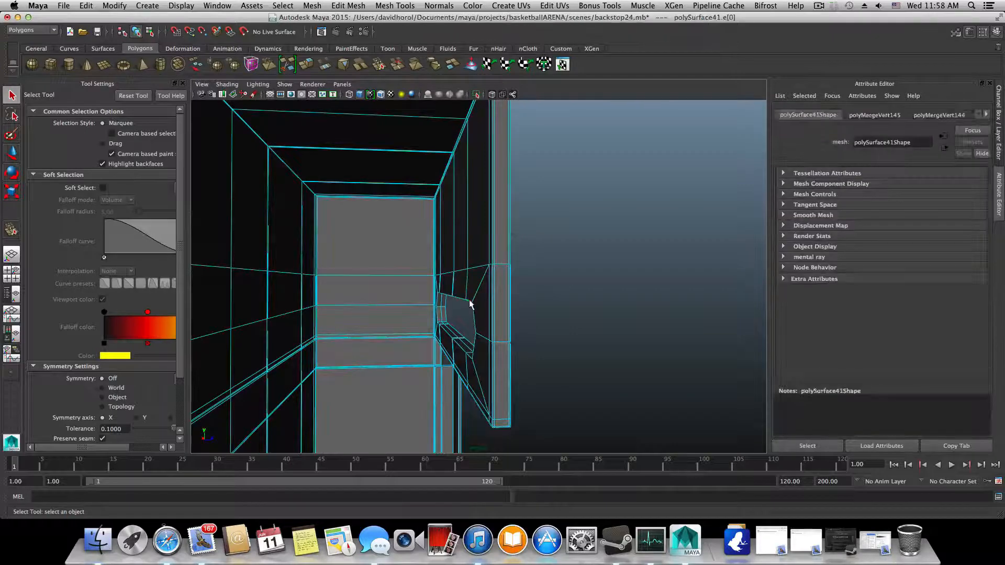
pyautogui.keyDown('alt'); pyautogui.moveTo(473, 325); pyautogui.dragTo(469, 326); pyautogui.keyUp('alt')
pyautogui.press('w')
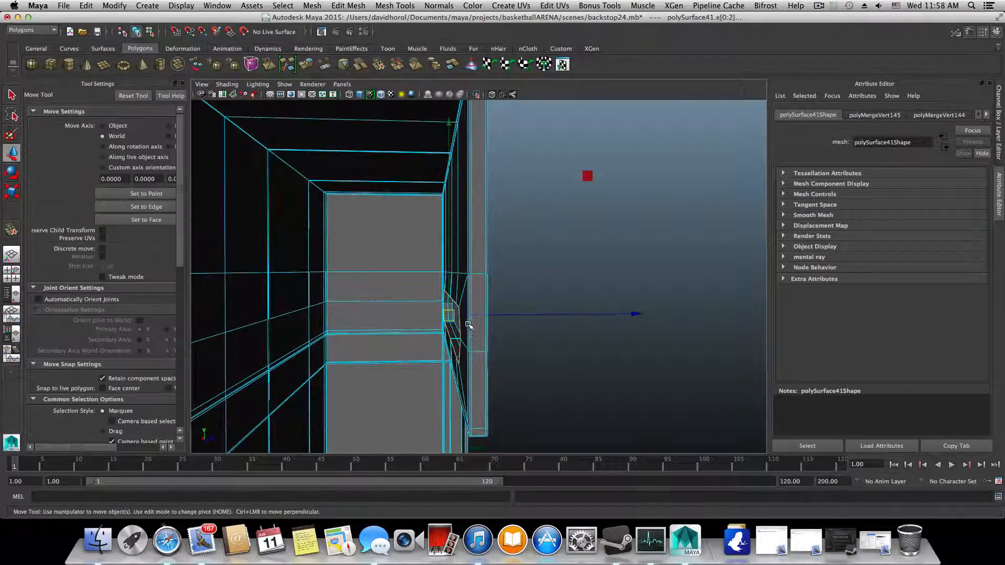
pyautogui.moveTo(635, 313); pyautogui.dragTo(636, 313)
# Step: Delete the surplus edge loop running around the slot's inner wall near its rim
pyautogui.keyDown('alt'); pyautogui.moveTo(534, 337); pyautogui.dragTo(452, 361); pyautogui.keyUp('alt')
pyautogui.press('F10')
pyautogui.press('F8')
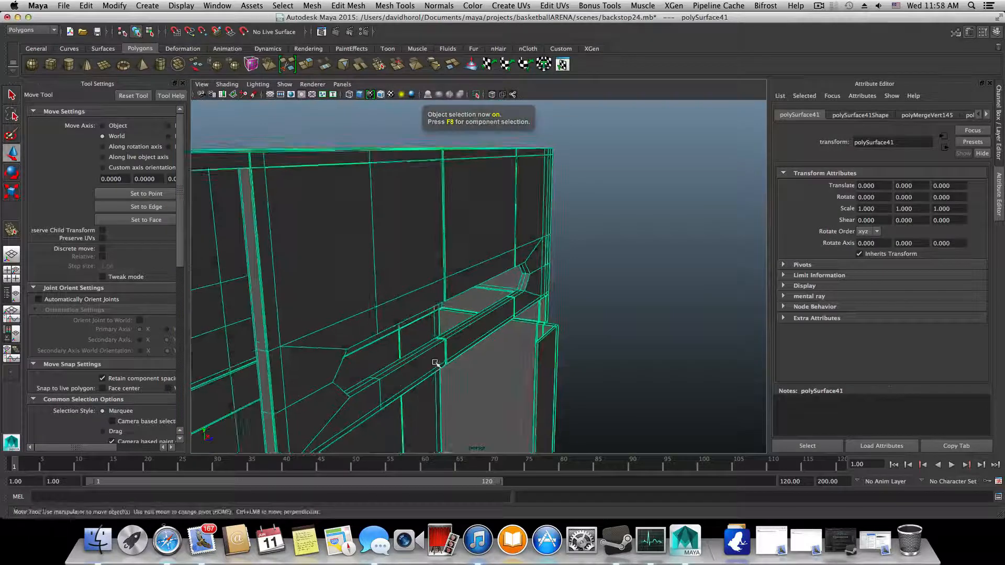
pyautogui.keyDown('alt'); pyautogui.moveTo(437, 363); pyautogui.dragTo(490, 283, button='right'); pyautogui.keyUp('alt')
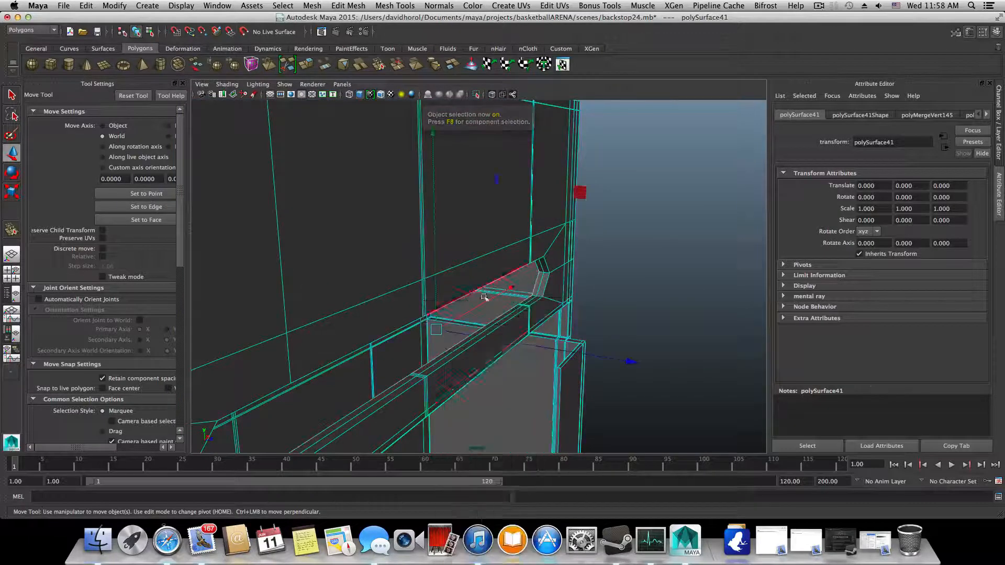
pyautogui.click(461, 346)
pyautogui.keyDown('shift'); pyautogui.moveTo(461, 346); pyautogui.dragTo(447, 354, button='right'); pyautogui.keyUp('shift')
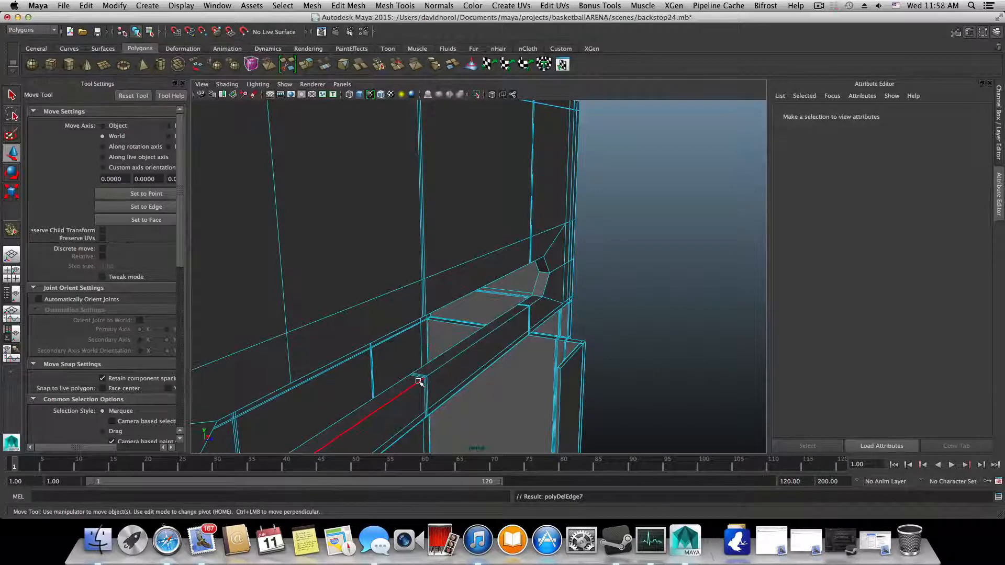
# Step: Insert an edge loop midway through the thickness of the slot's inner wall
pyautogui.keyDown('alt'); pyautogui.moveTo(419, 383); pyautogui.dragTo(547, 298); pyautogui.keyUp('alt')
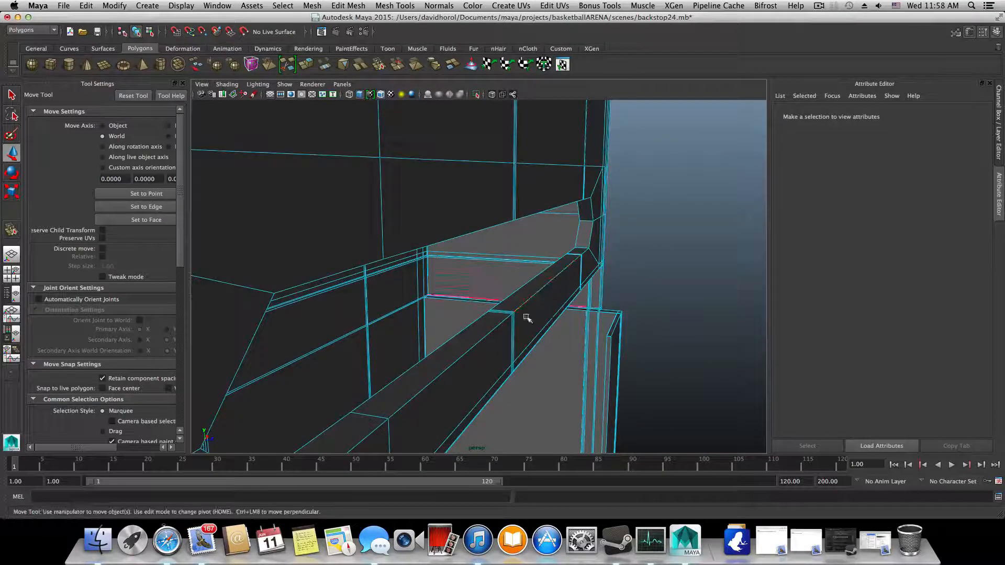
pyautogui.moveTo(497, 314); pyautogui.dragTo(530, 356, button='right')
pyautogui.click(497, 313)
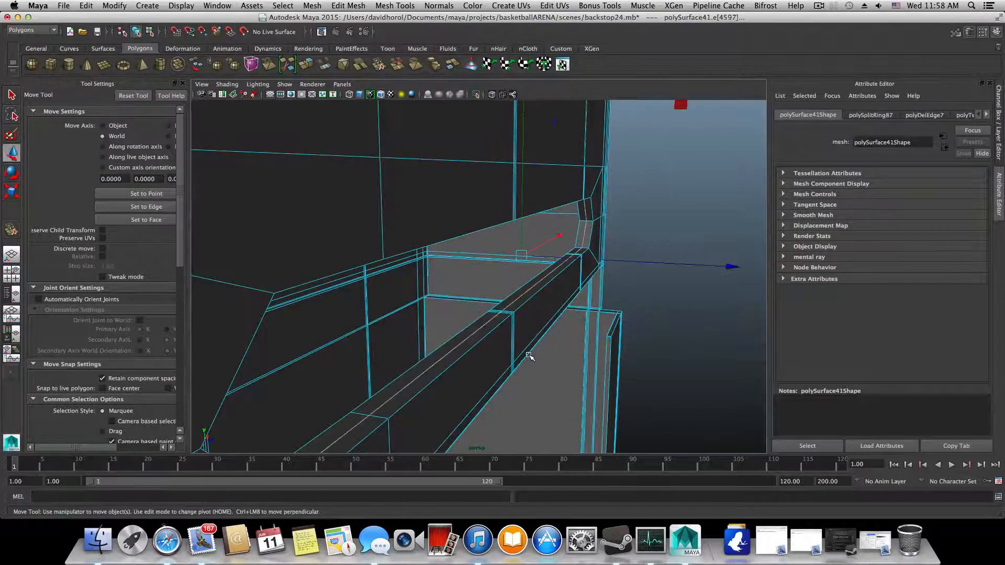
pyautogui.keyDown('alt'); pyautogui.moveTo(529, 356); pyautogui.dragTo(523, 337); pyautogui.keyUp('alt')
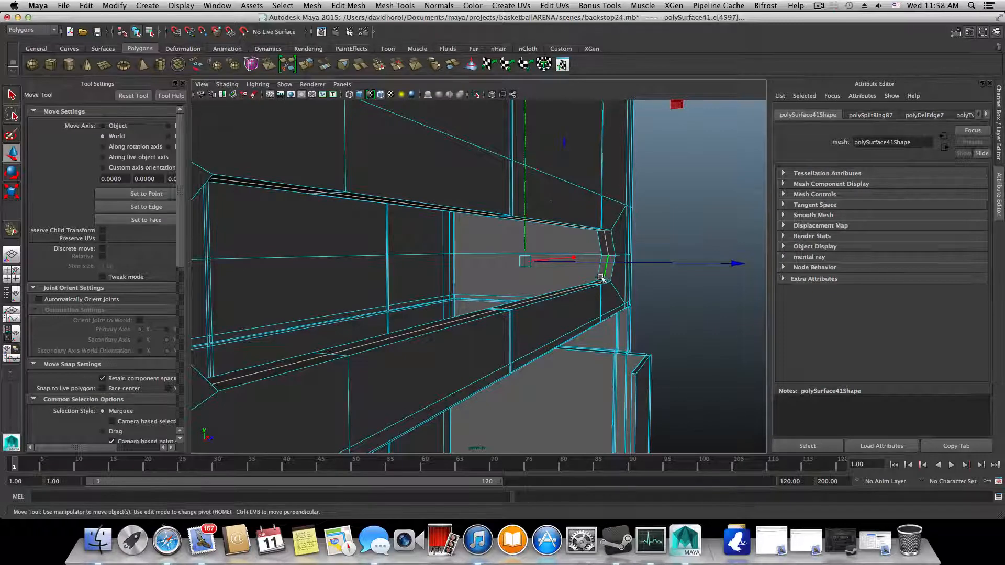
# Step: Offset edge loops to both sides of the slot wall's middle loop with the Offset Edge Loop Tool, and check the smooth preview
pyautogui.click(395, 5)
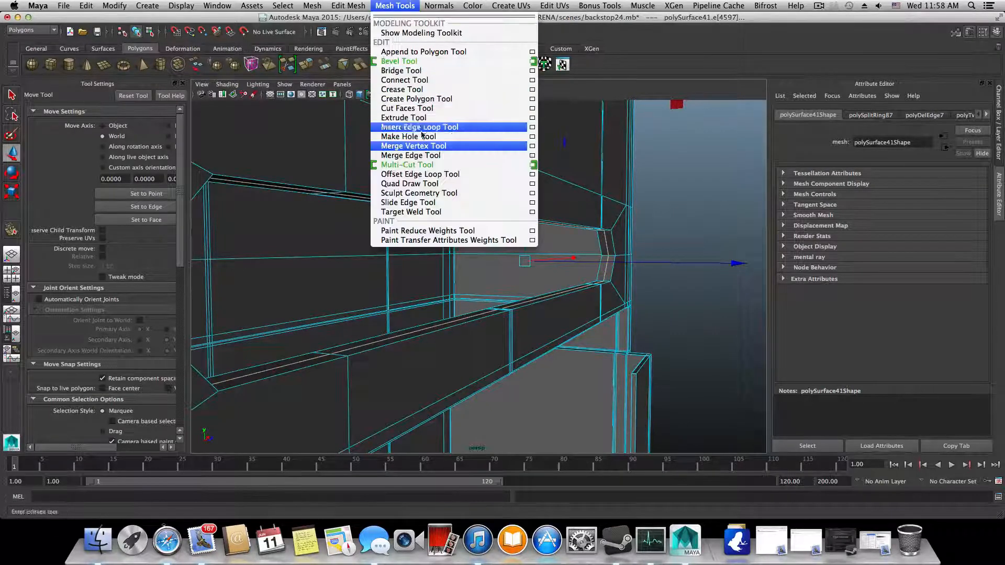
pyautogui.click(419, 174)
pyautogui.keyDown('alt'); pyautogui.moveTo(476, 276); pyautogui.dragTo(535, 335); pyautogui.keyUp('alt')
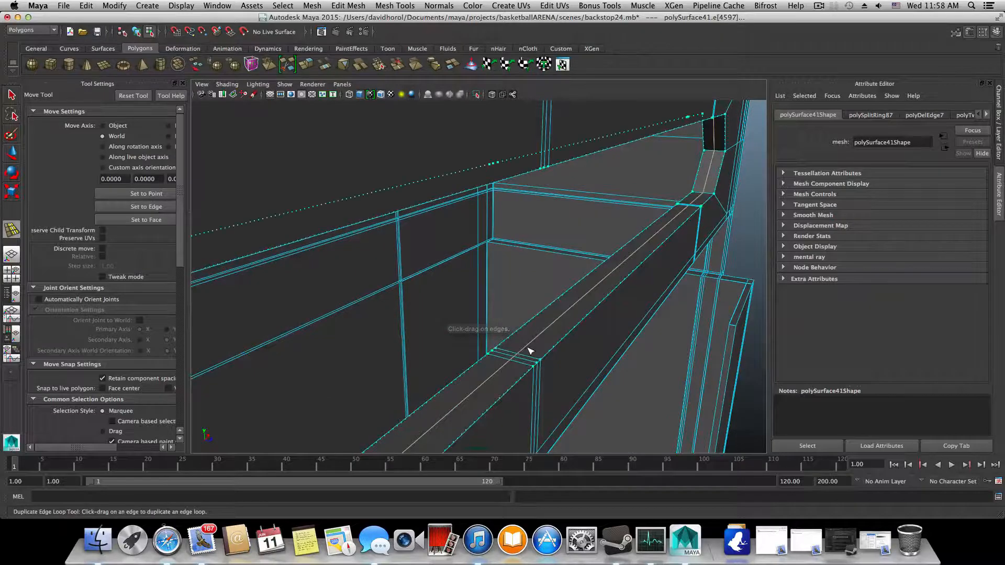
pyautogui.moveTo(541, 335); pyautogui.dragTo(515, 359)
pyautogui.press('3')
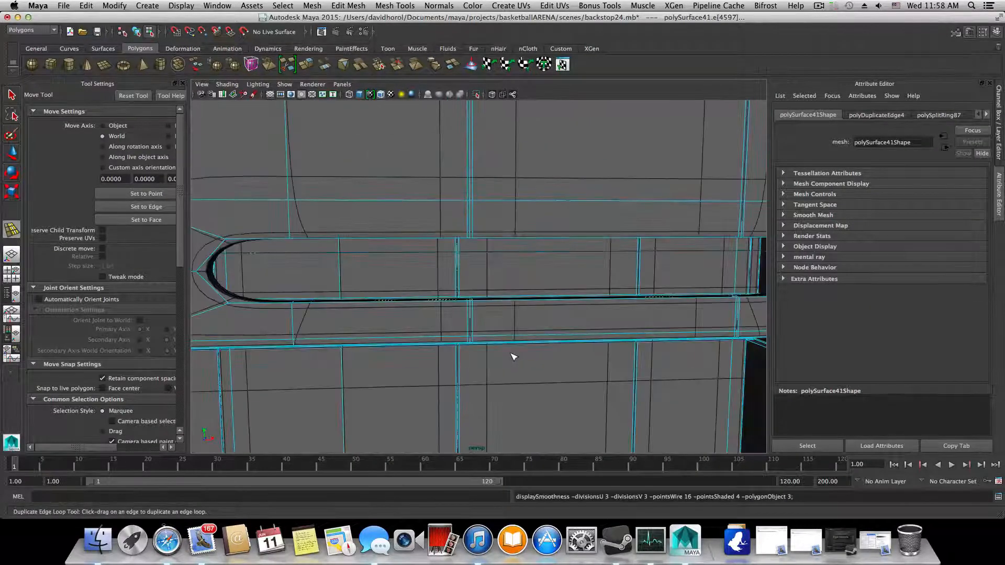
pyautogui.scroll(-3, 494, 338)
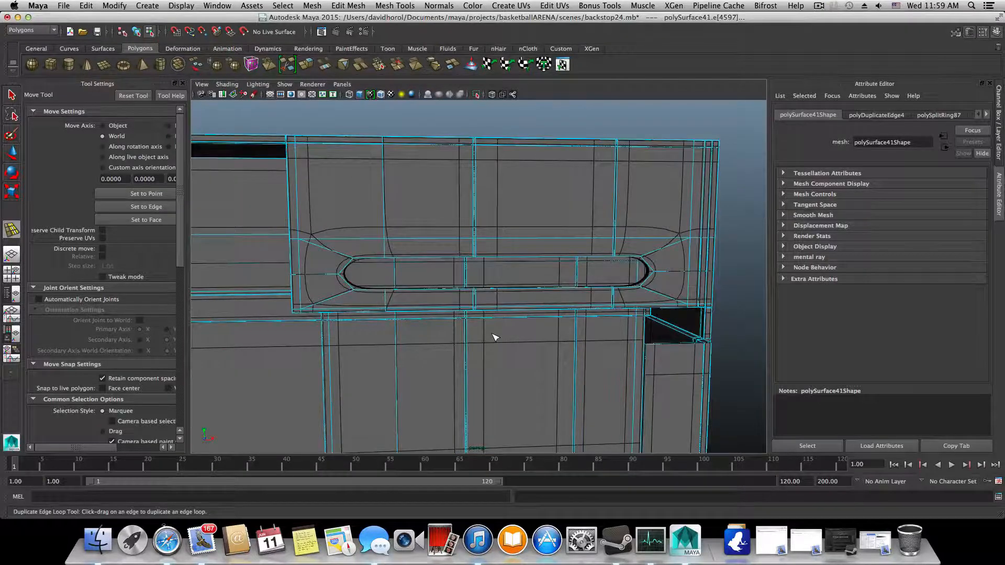
pyautogui.press('1')
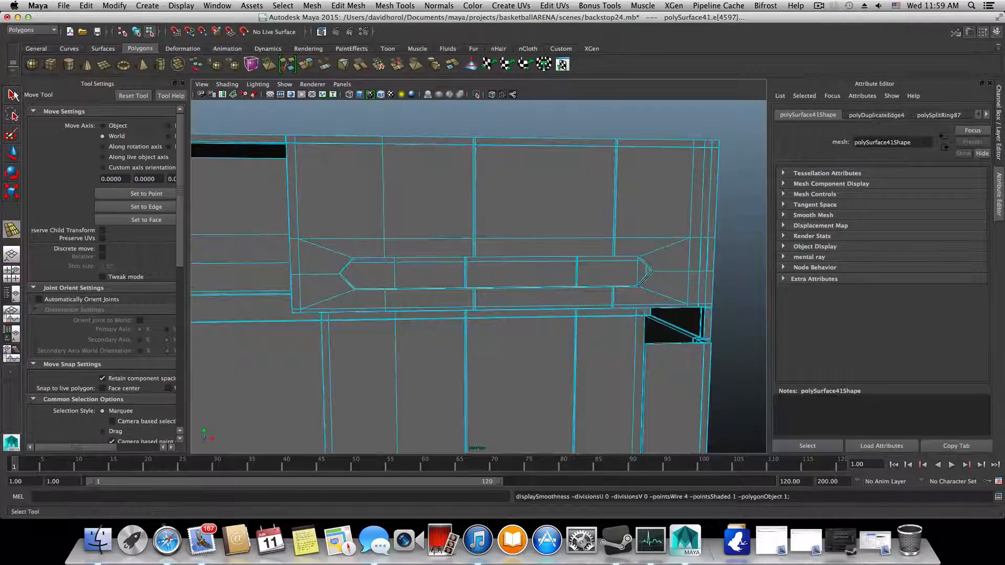
# Step: Insert supporting edge loops close to the slot's rim on both the front and the back faces with the Insert Edge Loop Tool
pyautogui.click(11, 95)
pyautogui.press('F8')
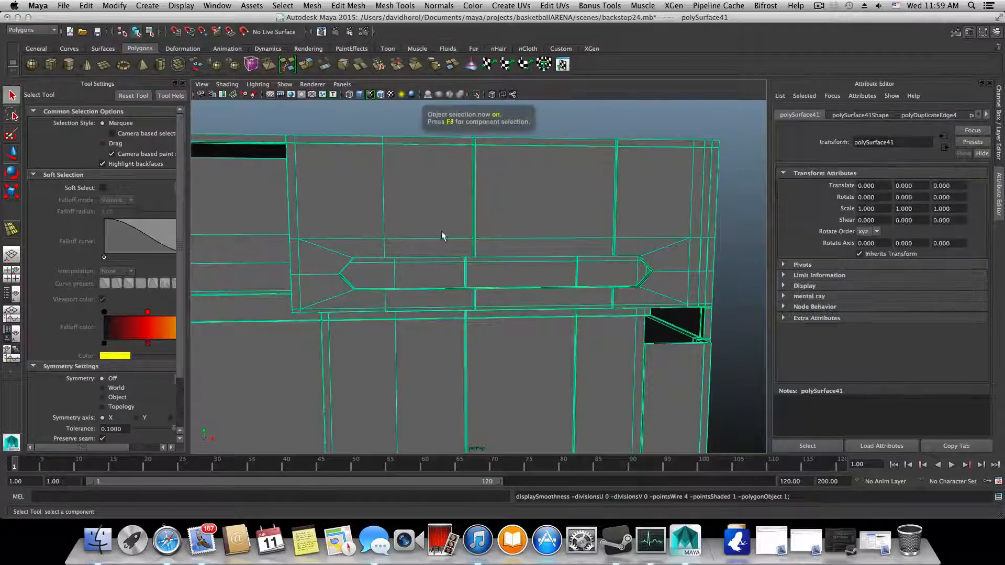
pyautogui.keyDown('shift'); pyautogui.moveTo(466, 218); pyautogui.dragTo(431, 225, button='right'); pyautogui.keyUp('shift')
pyautogui.scroll(3, 600, 263)
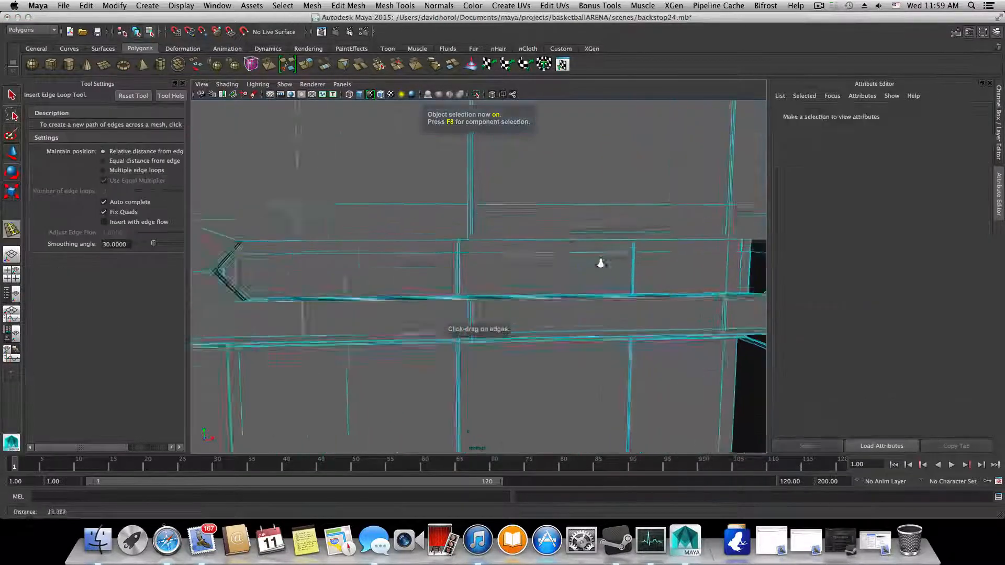
pyautogui.scroll(-3, 283, 238)
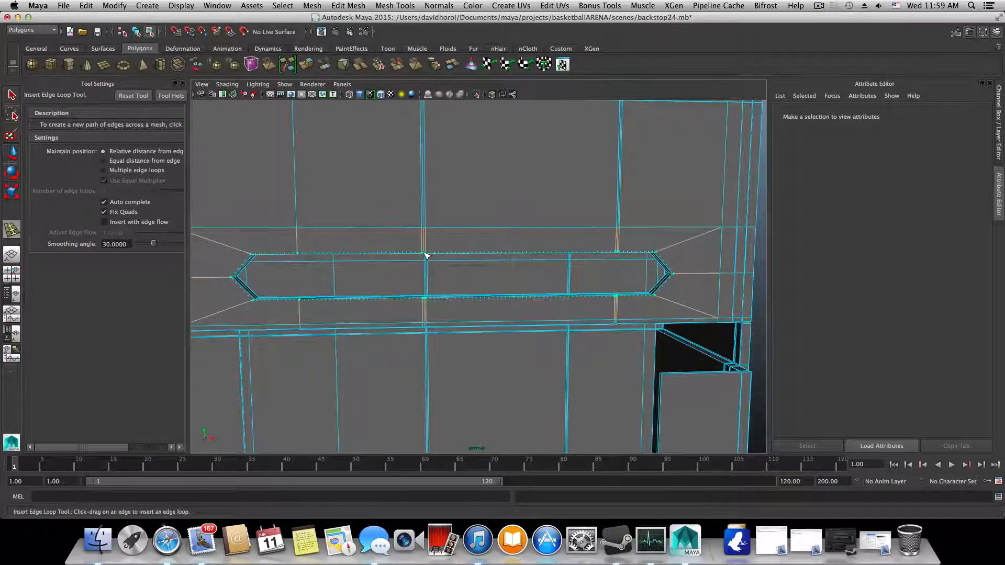
pyautogui.click(426, 255)
pyautogui.keyDown('alt'); pyautogui.moveTo(400, 262); pyautogui.dragTo(529, 261); pyautogui.keyUp('alt')
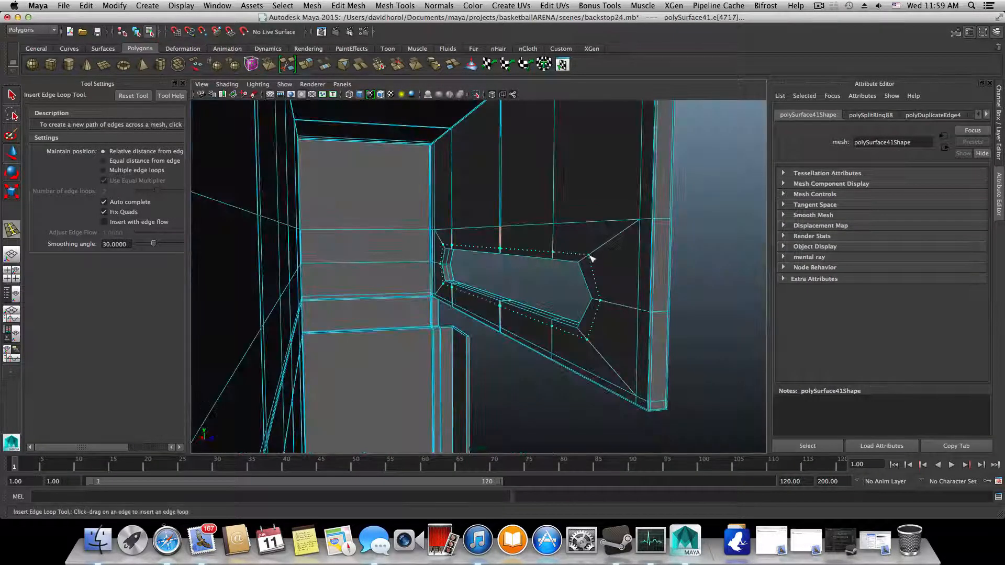
pyautogui.click(582, 263)
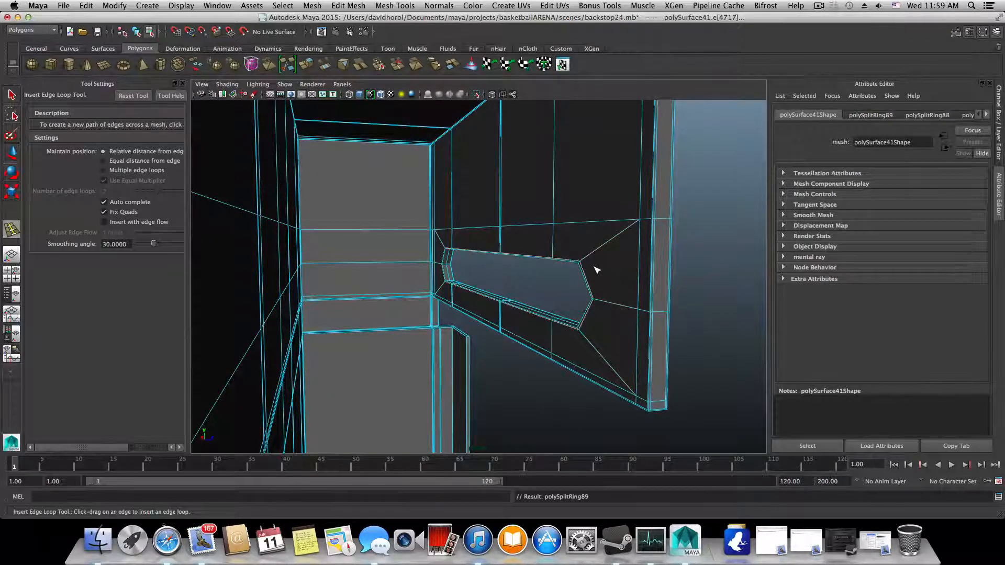
pyautogui.keyDown('alt'); pyautogui.moveTo(594, 269); pyautogui.dragTo(512, 272); pyautogui.keyUp('alt')
# Step: Turn off Wireframe on Shaded and examine the slot's shape from several angles in object selection
pyautogui.press('F8')
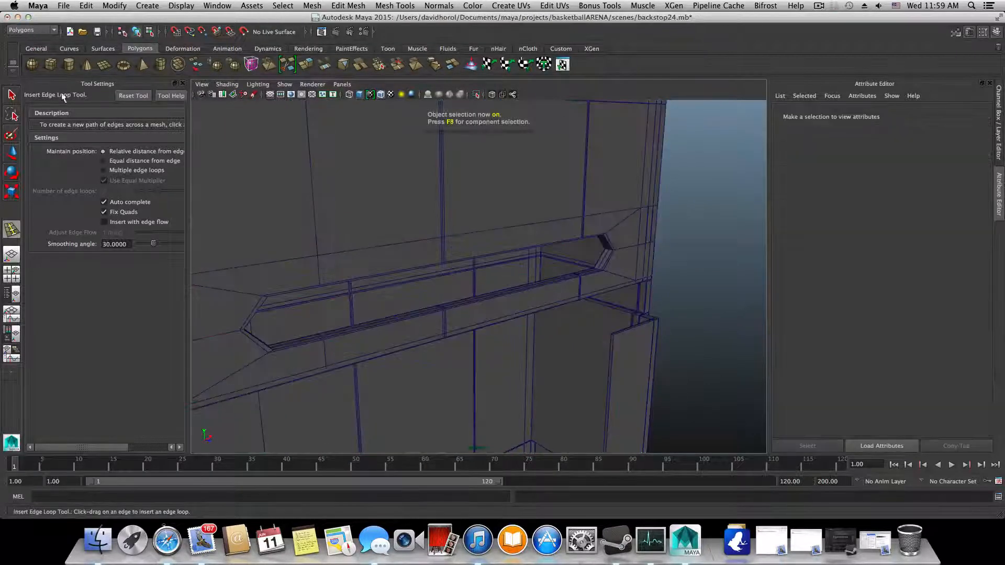
pyautogui.click(227, 84)
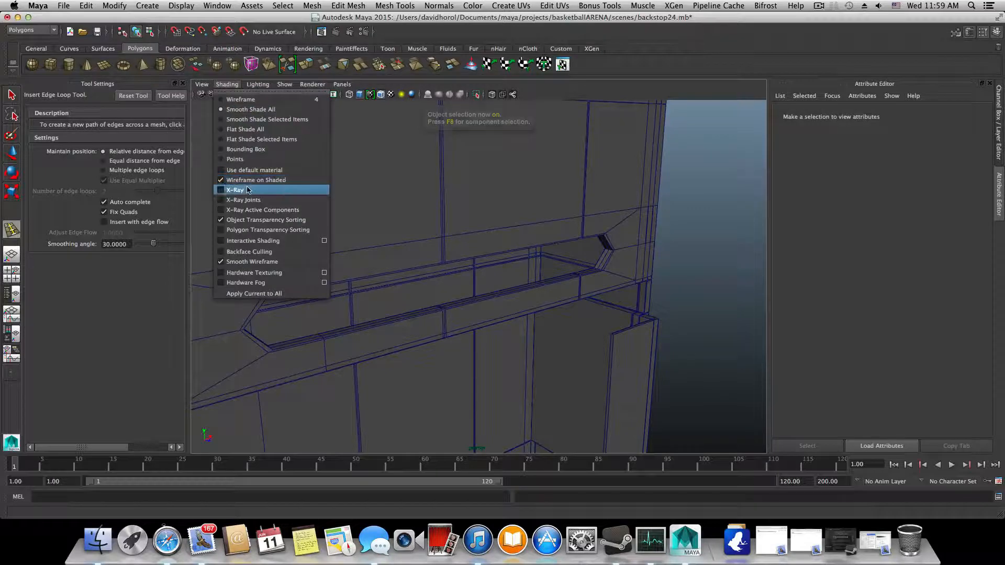
pyautogui.click(248, 187)
pyautogui.keyDown('alt'); pyautogui.moveTo(597, 308); pyautogui.dragTo(560, 251, button='right'); pyautogui.keyUp('alt')
pyautogui.press('q')
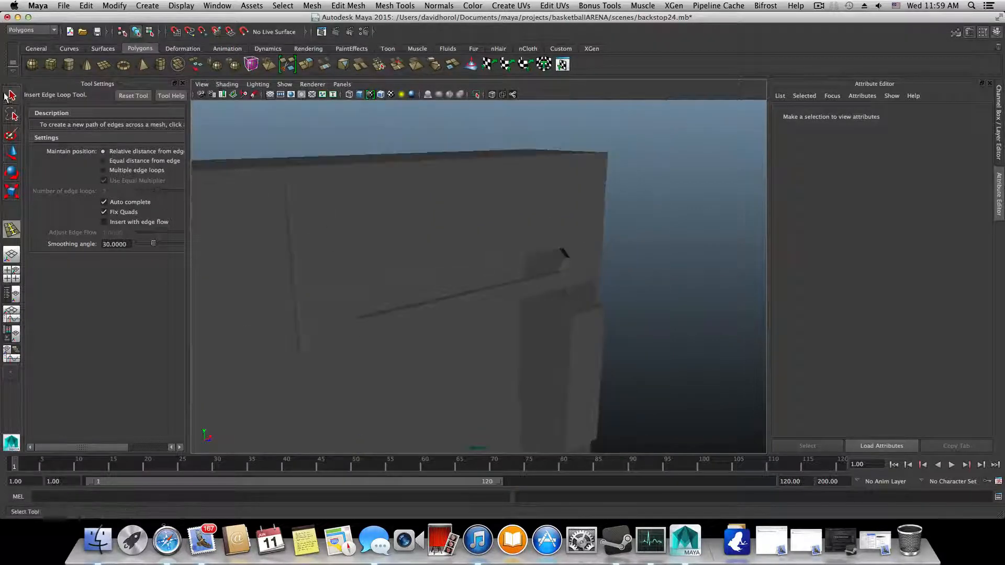
pyautogui.click(438, 242)
pyautogui.keyDown('alt'); pyautogui.moveTo(482, 276); pyautogui.dragTo(427, 321); pyautogui.keyUp('alt')
pyautogui.click(686, 277)
pyautogui.click(620, 263)
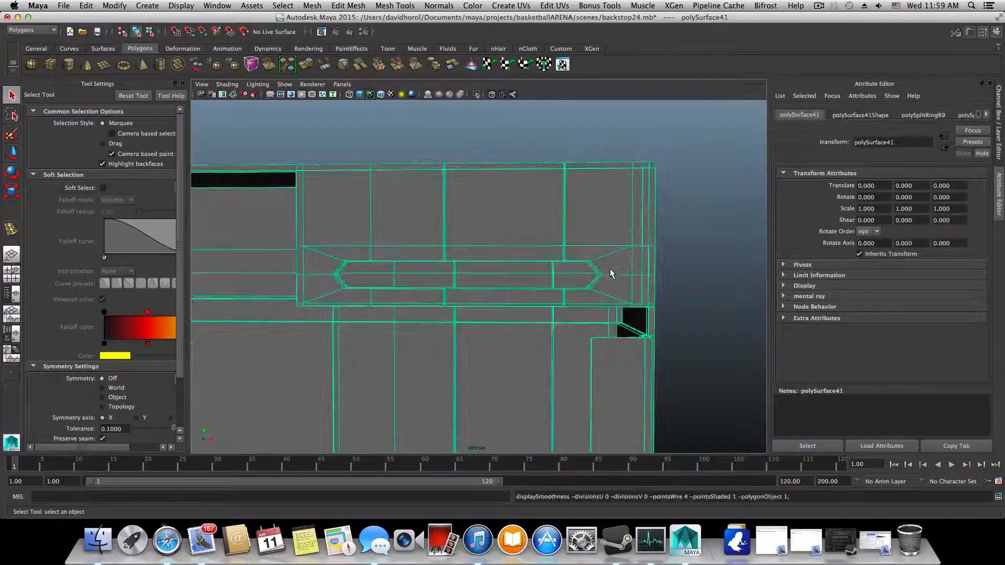
# Step: Scale the tip vertices at both ends of the slot inward along X, and compare the smoothed and unsmoothed shapes
pyautogui.moveTo(609, 270); pyautogui.dragTo(652, 303, button='right')
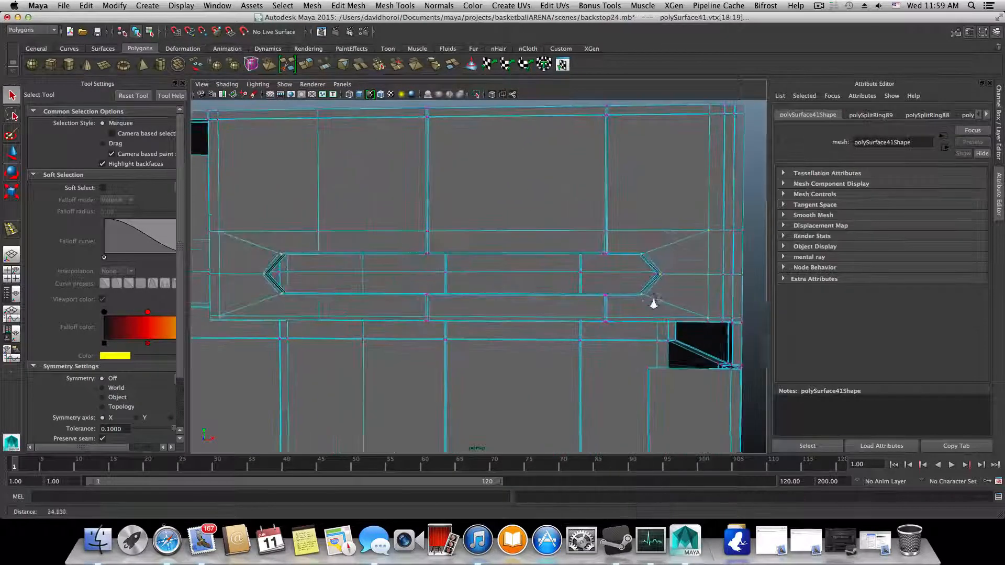
pyautogui.keyDown('alt'); pyautogui.moveTo(652, 303); pyautogui.dragTo(511, 314, button='middle'); pyautogui.keyUp('alt')
pyautogui.moveTo(521, 276); pyautogui.dragTo(498, 299)
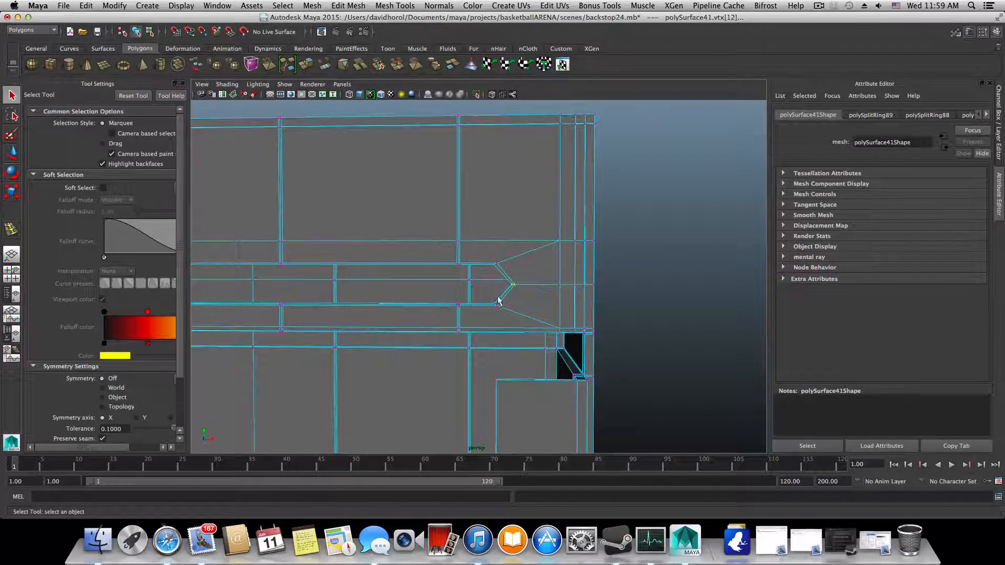
pyautogui.keyDown('alt'); pyautogui.moveTo(498, 299); pyautogui.dragTo(628, 281, button='middle'); pyautogui.keyUp('alt')
pyautogui.moveTo(350, 302)
pyautogui.keyDown('alt'); pyautogui.mouseDown()
pyautogui.moveTo(363, 302)
pyautogui.moveTo(352, 292)
pyautogui.mouseUp(); pyautogui.keyUp('alt')
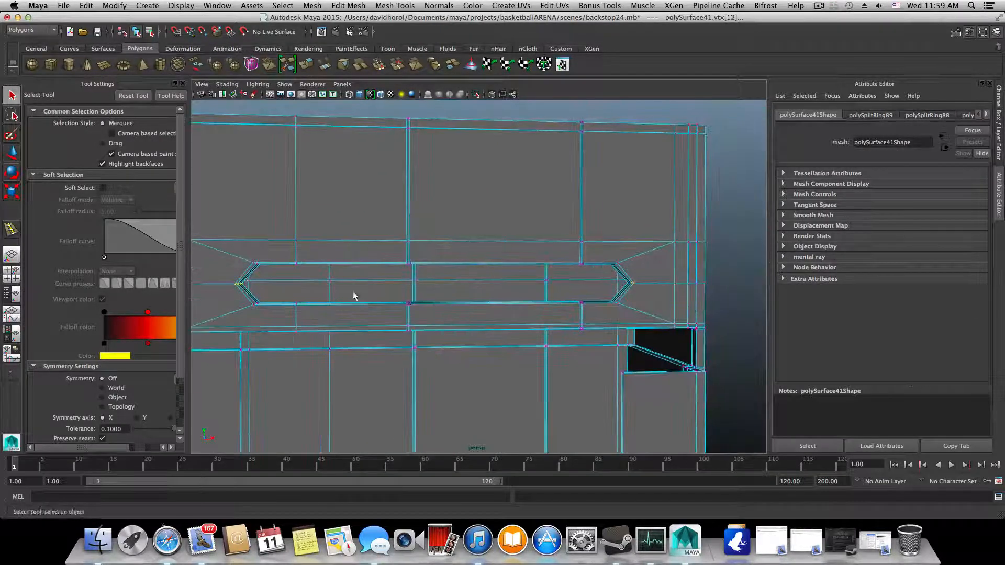
pyautogui.press('r')
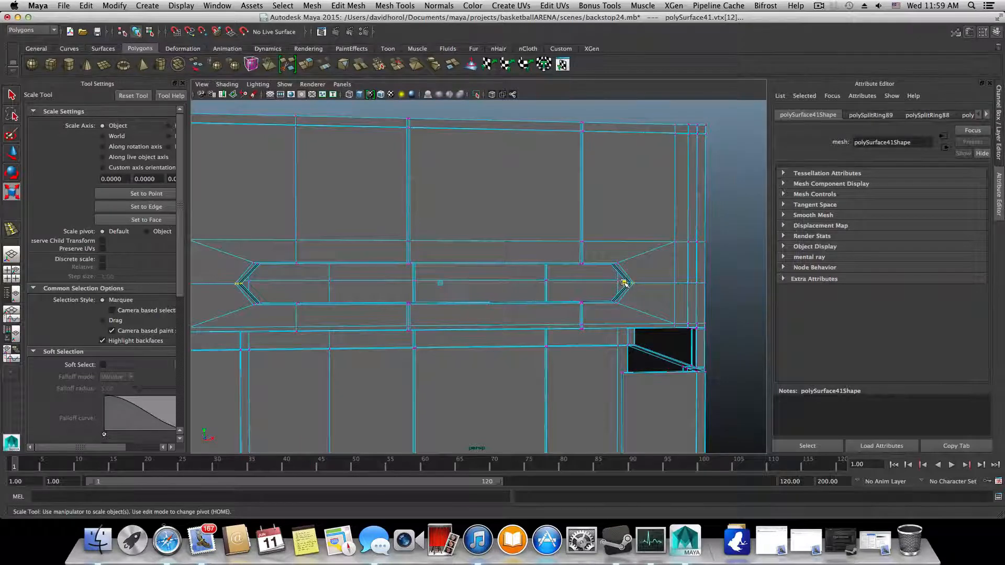
pyautogui.moveTo(624, 283); pyautogui.dragTo(623, 285, button='middle')
pyautogui.press('3')
pyautogui.press('1')
pyautogui.keyDown('alt'); pyautogui.moveTo(587, 320); pyautogui.dragTo(563, 337, button='right'); pyautogui.keyUp('alt')
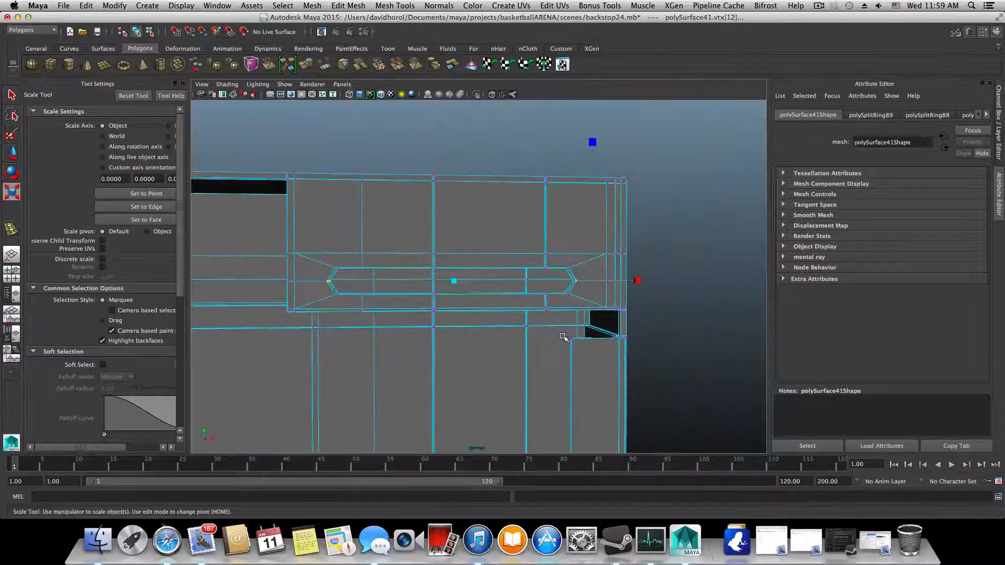
# Step: Move the vertices at the slot's left end outward along X to lengthen the slot
pyautogui.press('F8')
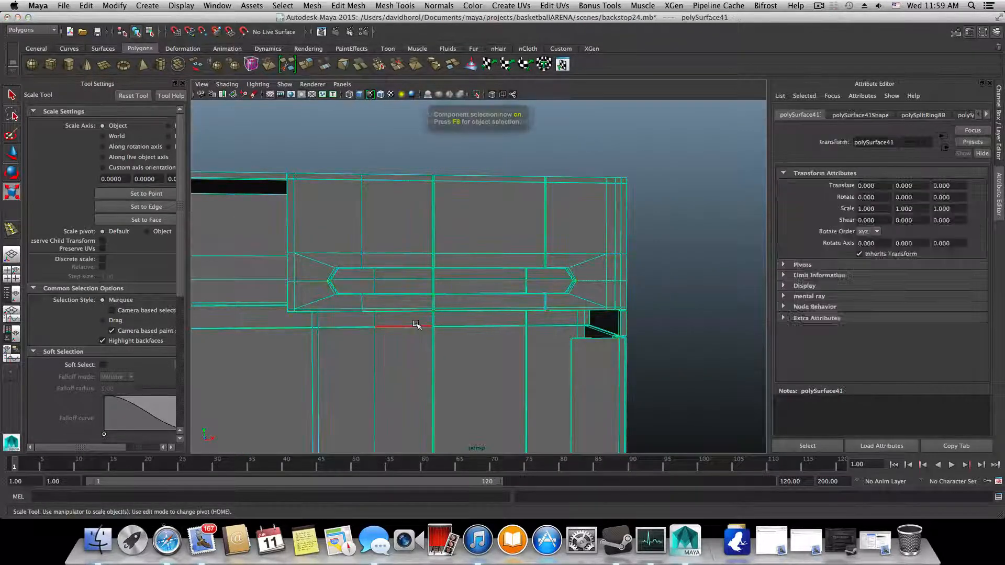
pyautogui.keyDown('alt'); pyautogui.moveTo(409, 311); pyautogui.dragTo(367, 300); pyautogui.keyUp('alt')
pyautogui.moveTo(368, 300); pyautogui.dragTo(324, 273, button='right')
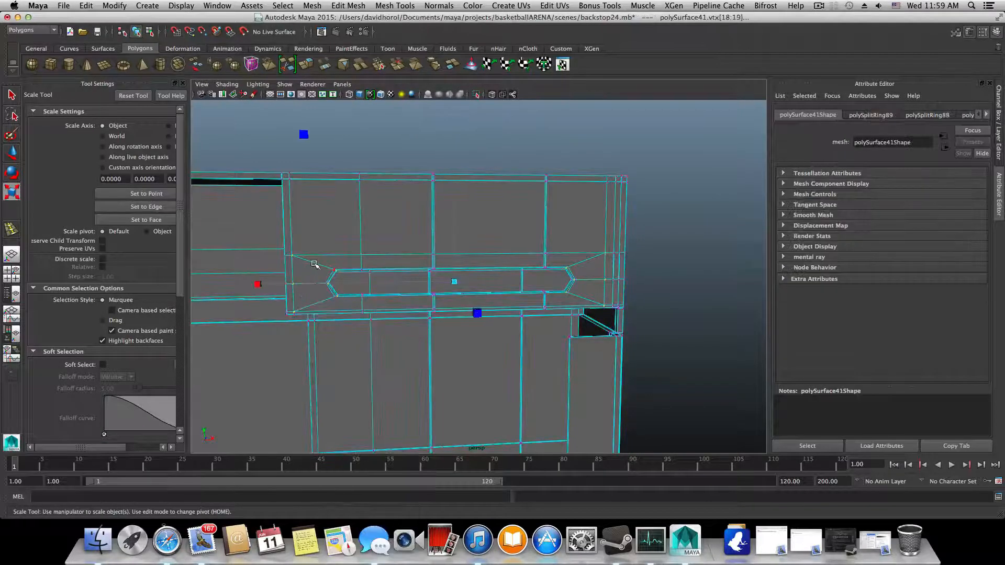
pyautogui.moveTo(352, 315); pyautogui.dragTo(355, 313)
pyautogui.press('w')
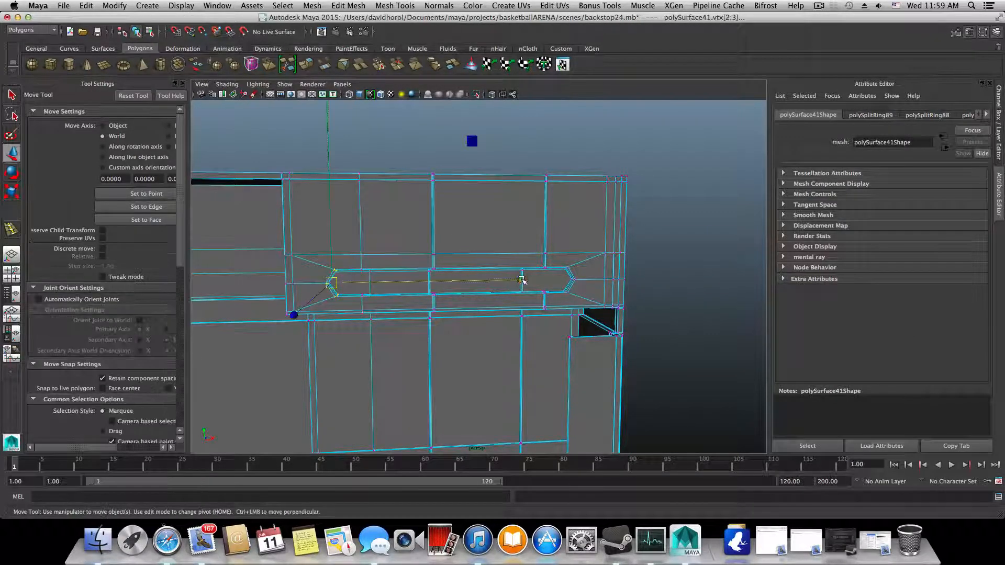
pyautogui.moveTo(522, 279); pyautogui.dragTo(503, 279)
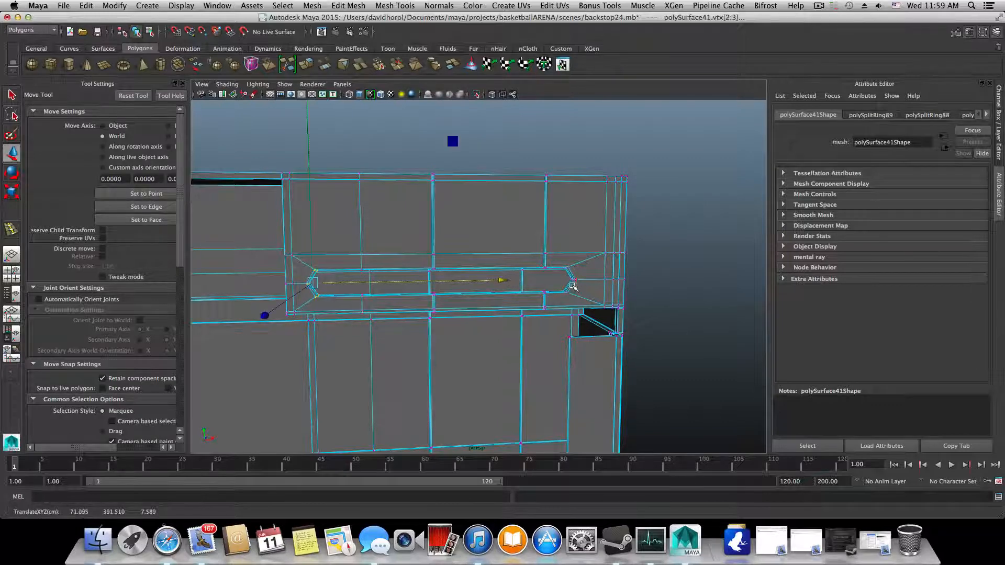
pyautogui.keyDown('alt'); pyautogui.moveTo(572, 288); pyautogui.dragTo(527, 295, button='middle'); pyautogui.keyUp('alt')
pyautogui.keyDown('alt'); pyautogui.moveTo(527, 293); pyautogui.dragTo(523, 275); pyautogui.keyUp('alt')
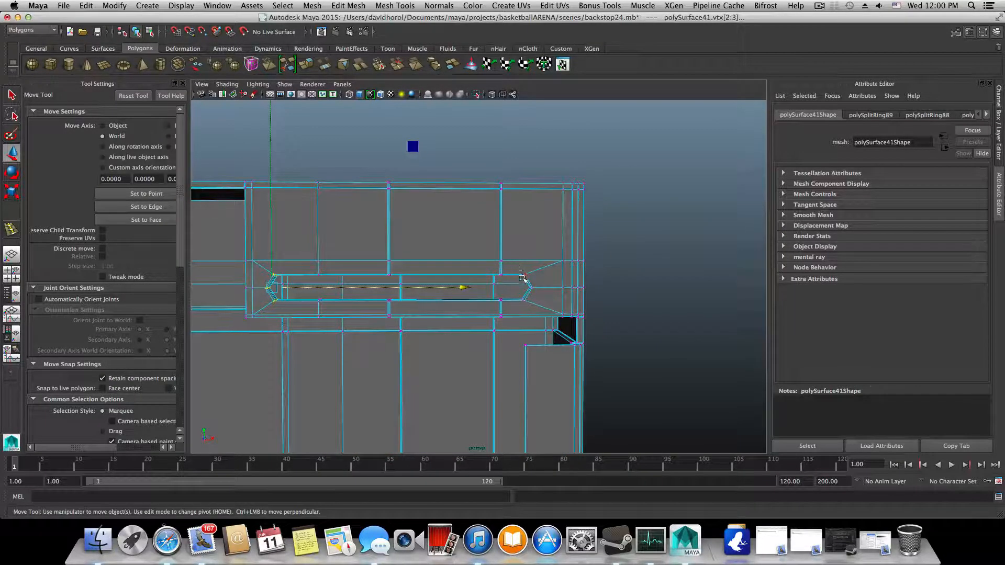
# Step: Move the vertices at the slot's right end outward along X, and check the slot in smooth preview
pyautogui.moveTo(538, 309)
pyautogui.mouseDown()
pyautogui.moveTo(541, 288)
pyautogui.moveTo(530, 308)
pyautogui.mouseUp()
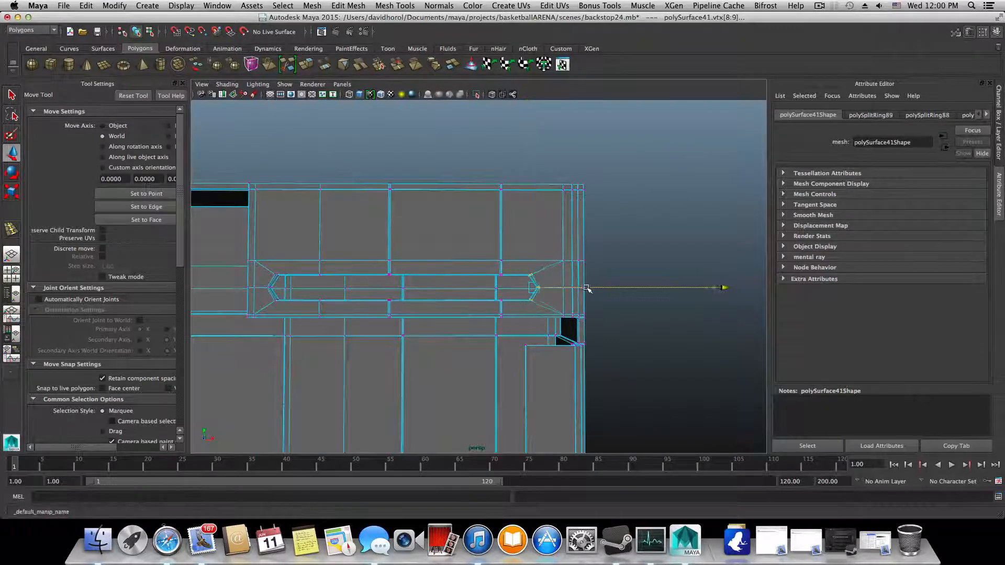
pyautogui.keyDown('alt'); pyautogui.moveTo(594, 292); pyautogui.dragTo(478, 292); pyautogui.keyUp('alt')
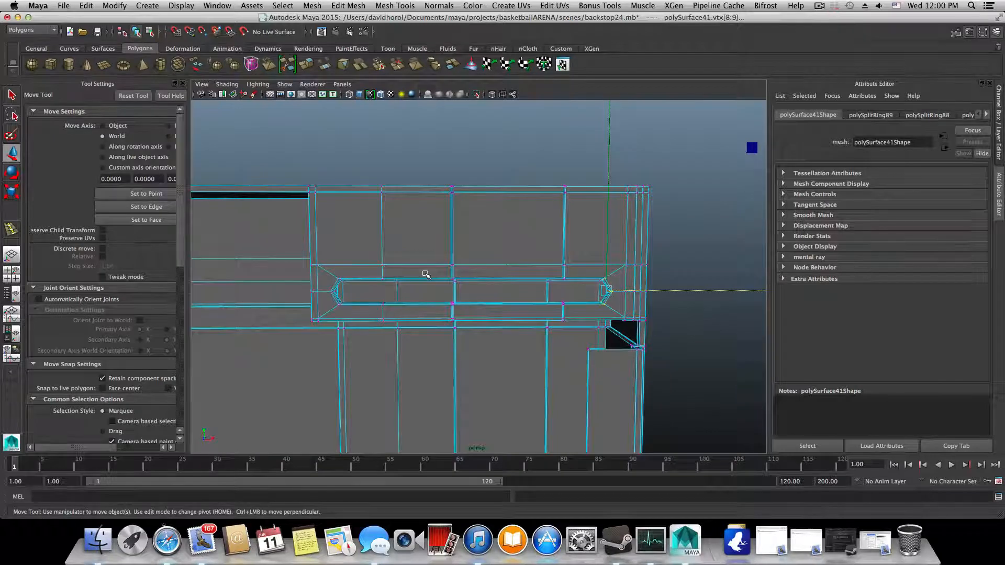
pyautogui.press('3')
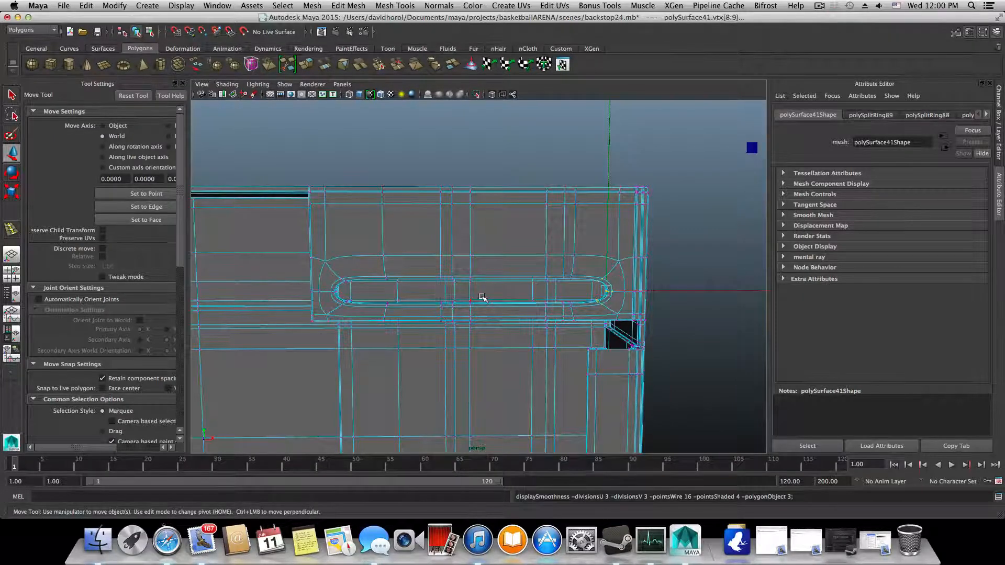
pyautogui.press('1')
# Step: Select the vertical edge loop crossing the slot near its left end and shift it toward that end along X
pyautogui.moveTo(382, 237); pyautogui.dragTo(381, 213, button='right')
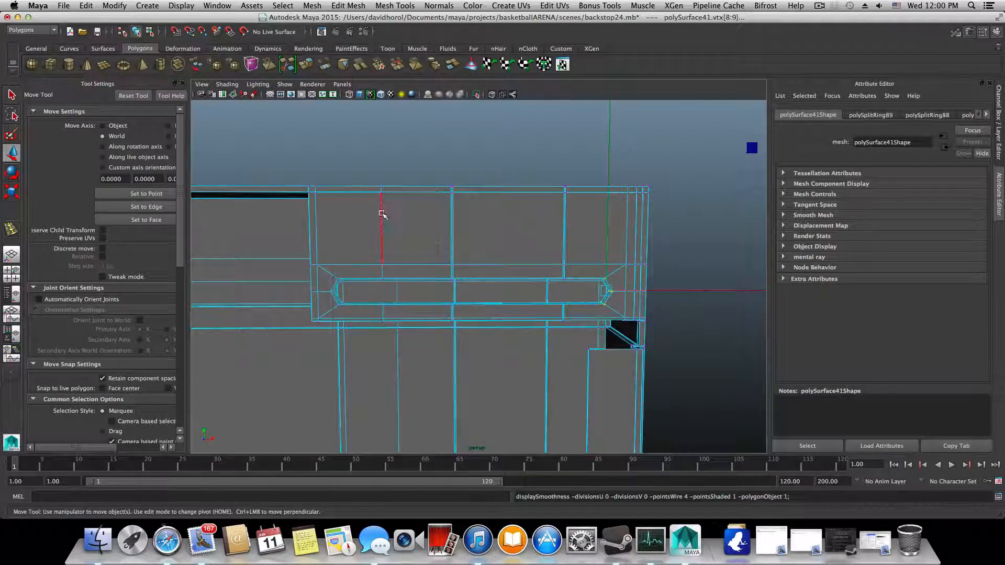
pyautogui.click(391, 291)
pyautogui.keyDown('shift'); pyautogui.click(382, 313); pyautogui.keyUp('shift')
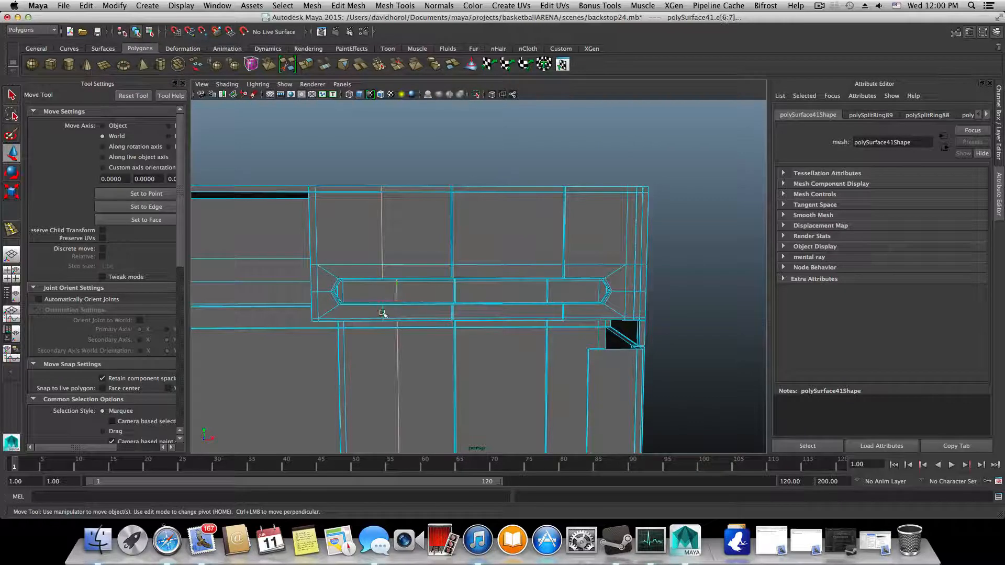
pyautogui.keyDown('alt'); pyautogui.moveTo(485, 275); pyautogui.dragTo(473, 287, button='right'); pyautogui.keyUp('alt')
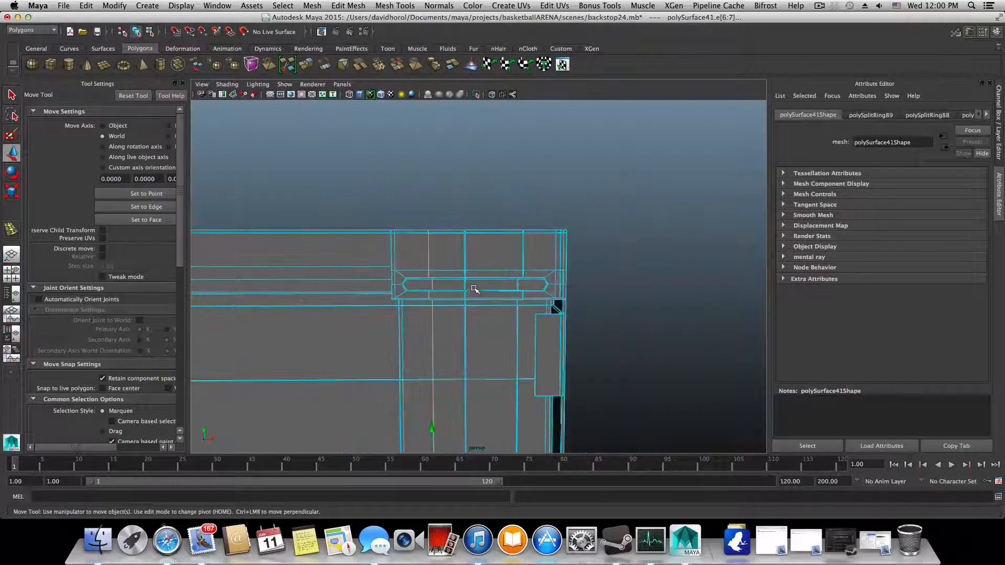
pyautogui.keyDown('alt'); pyautogui.moveTo(459, 324); pyautogui.dragTo(459, 141, button='middle'); pyautogui.keyUp('alt')
pyautogui.keyDown('alt'); pyautogui.moveTo(440, 419); pyautogui.dragTo(441, 332, button='middle'); pyautogui.keyUp('alt')
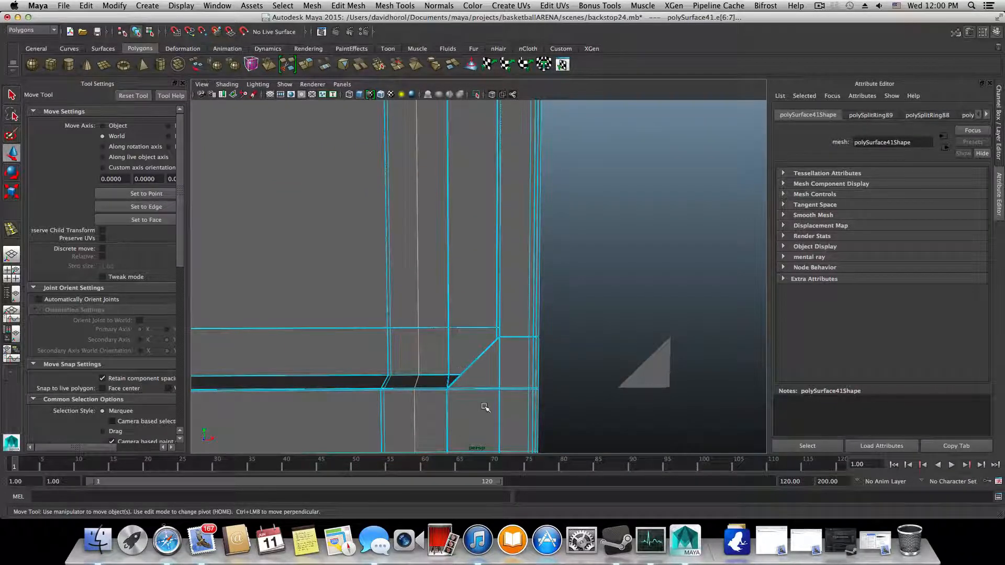
pyautogui.keyDown('alt'); pyautogui.moveTo(434, 162); pyautogui.dragTo(438, 338, button='middle'); pyautogui.keyUp('alt')
pyautogui.keyDown('alt'); pyautogui.moveTo(456, 301); pyautogui.dragTo(441, 402, button='middle'); pyautogui.keyUp('alt')
pyautogui.keyDown('alt'); pyautogui.moveTo(501, 347); pyautogui.dragTo(444, 346, button='right'); pyautogui.keyUp('alt')
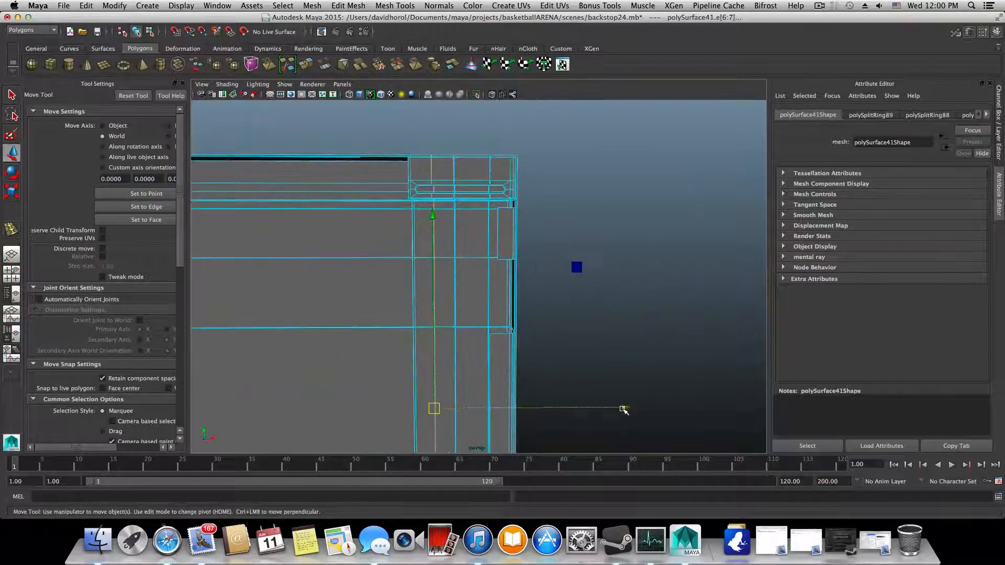
pyautogui.moveTo(623, 410); pyautogui.dragTo(615, 406)
pyautogui.press('3')
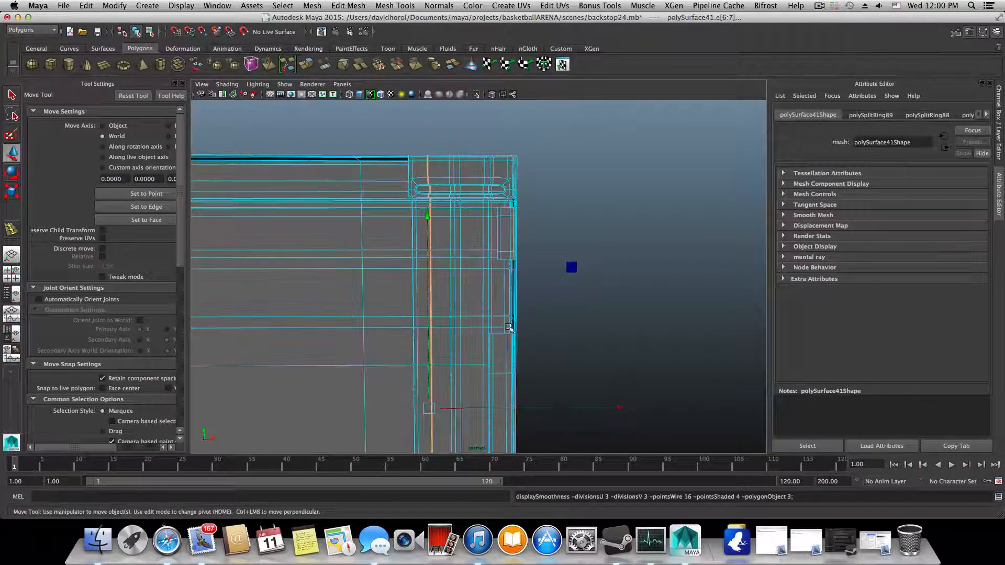
# Step: Nudge the same vertical edge loop slightly further toward the slot's left end, and compare the smoothed and unsmoothed shapes
pyautogui.scroll(8, 505, 328)
pyautogui.keyDown('alt'); pyautogui.moveTo(503, 328); pyautogui.dragTo(514, 440, button='middle'); pyautogui.keyUp('alt')
pyautogui.keyDown('alt'); pyautogui.moveTo(466, 231); pyautogui.dragTo(497, 352, button='middle'); pyautogui.keyUp('alt')
pyautogui.keyDown('alt'); pyautogui.moveTo(411, 168); pyautogui.dragTo(500, 357, button='middle'); pyautogui.keyUp('alt')
pyautogui.scroll(-4, 415, 286)
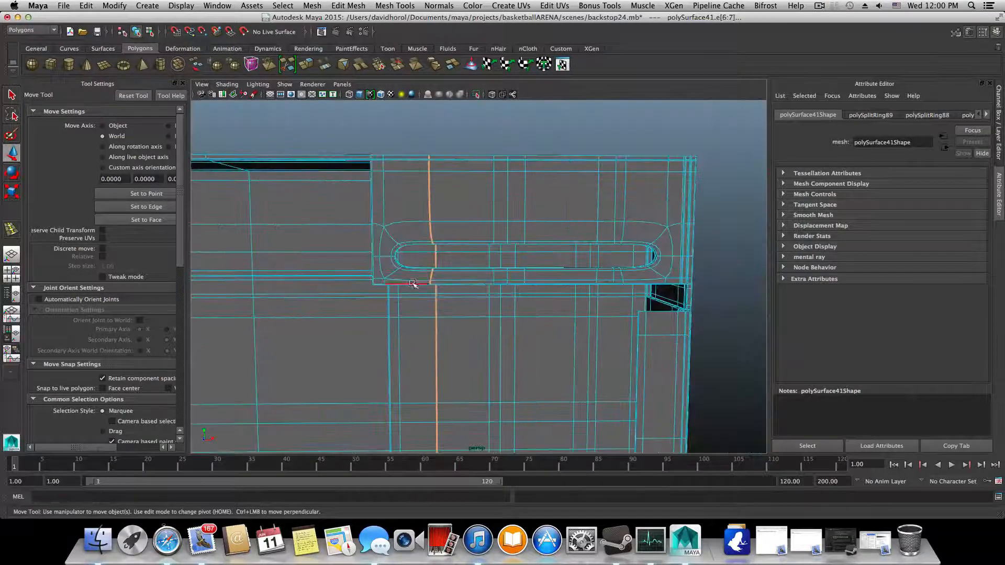
pyautogui.scroll(-3, 494, 359)
pyautogui.keyDown('alt'); pyautogui.moveTo(532, 389); pyautogui.dragTo(505, 285, button='middle'); pyautogui.keyUp('alt')
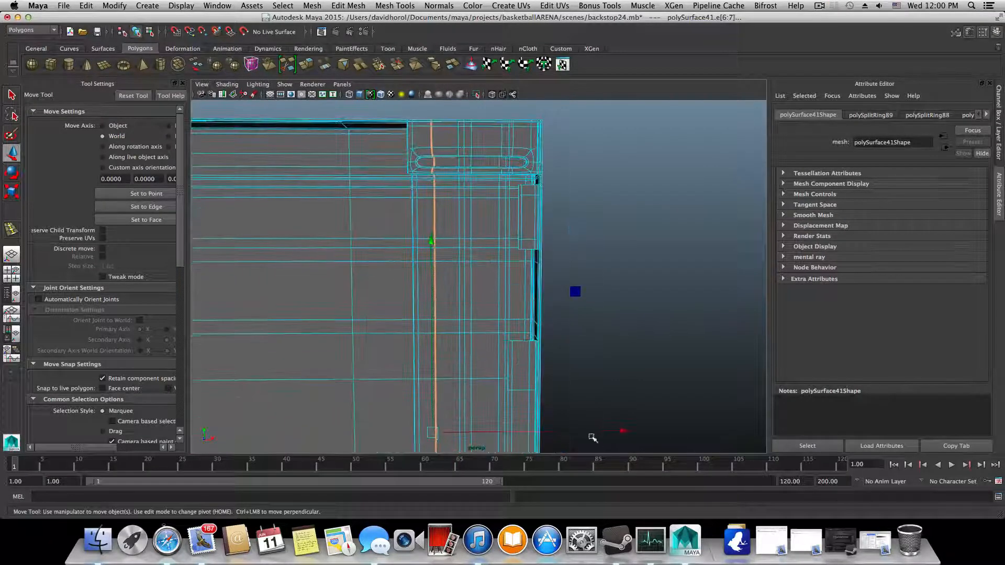
pyautogui.moveTo(622, 431); pyautogui.dragTo(618, 431)
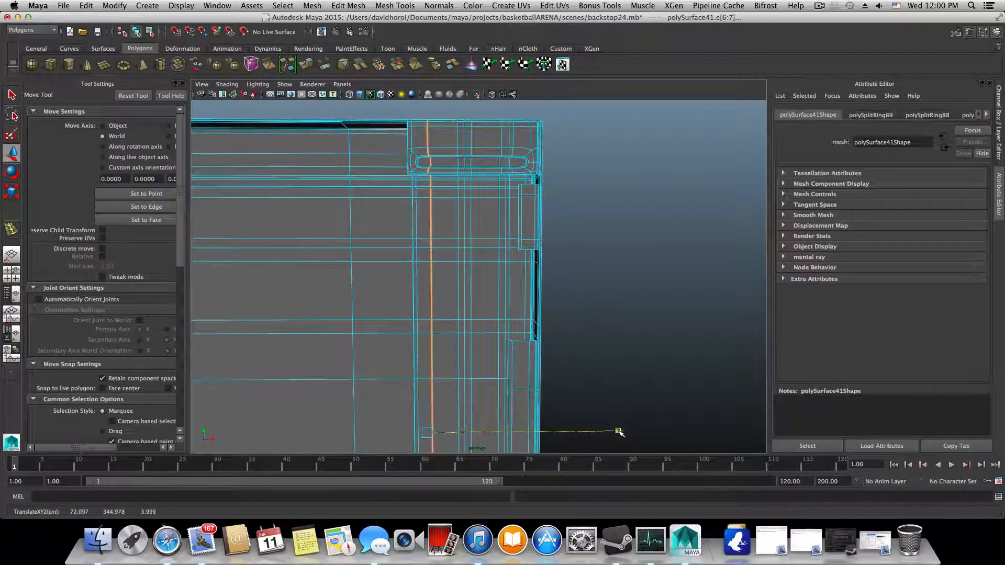
pyautogui.press('1')
pyautogui.press('3')
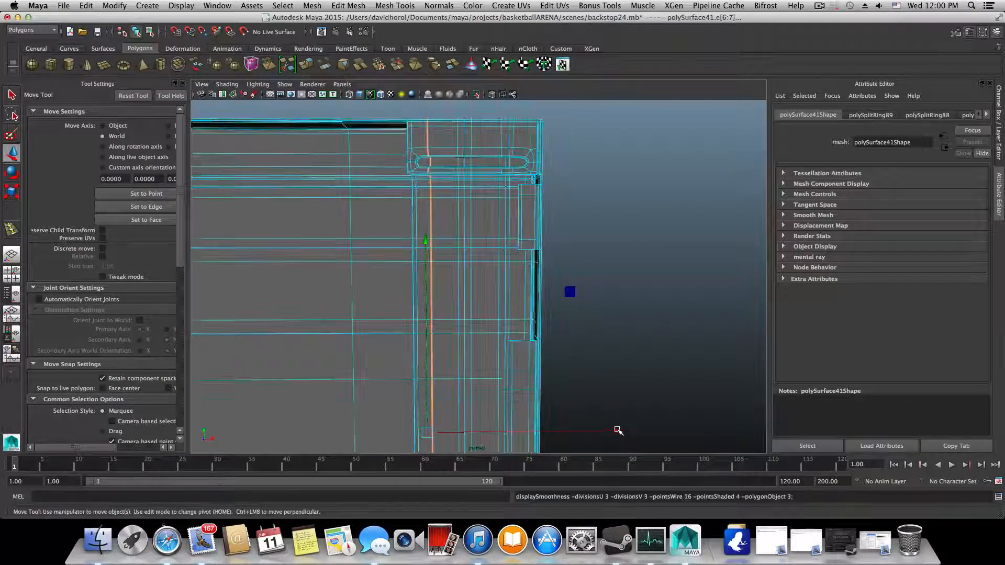
pyautogui.press('1')
# Step: Return to object selection and examine the backstop's corner and slot topology from several angles
pyautogui.keyDown('alt'); pyautogui.moveTo(493, 311); pyautogui.dragTo(531, 375, button='right'); pyautogui.keyUp('alt')
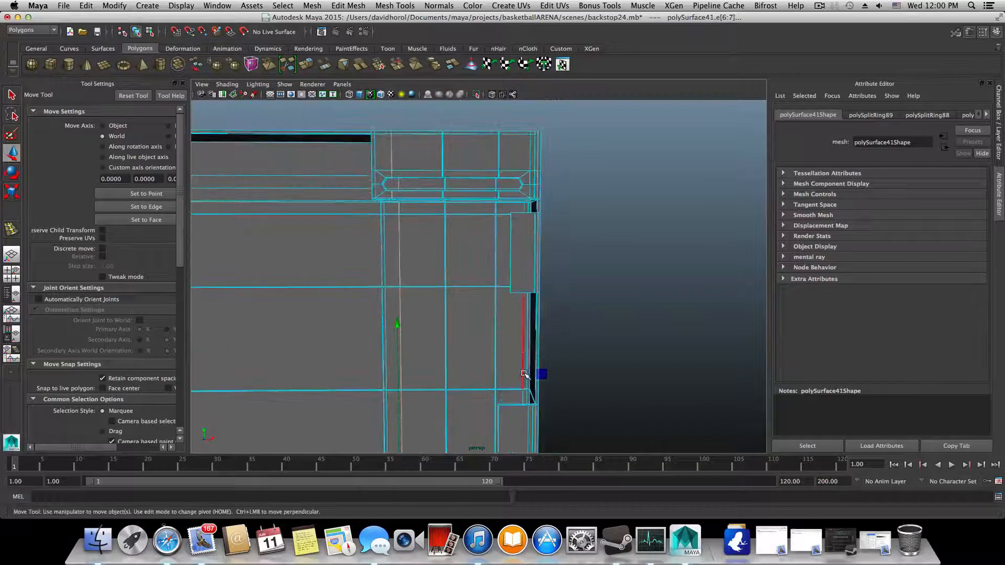
pyautogui.press('F8')
pyautogui.scroll(-5, 503, 355)
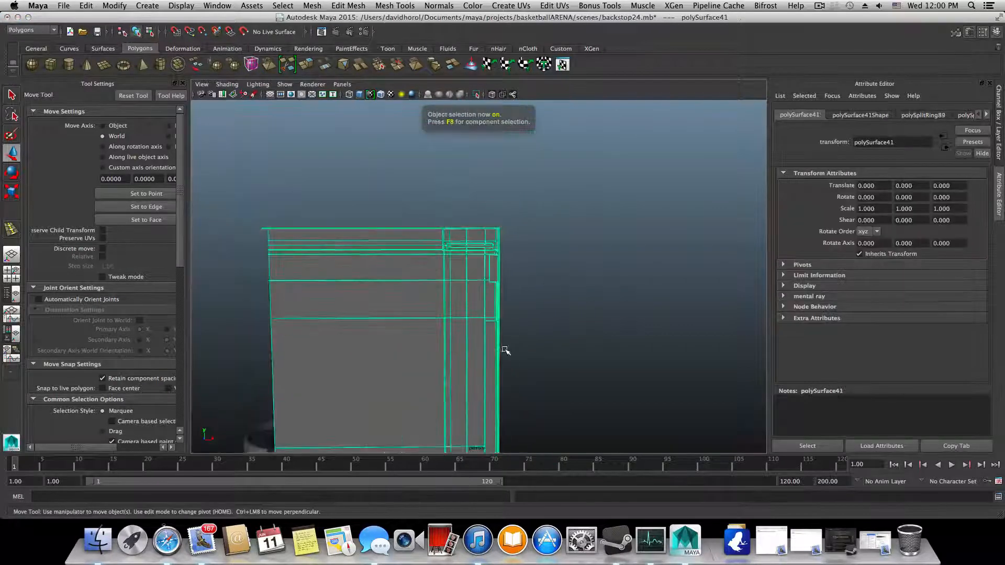
pyautogui.keyDown('alt'); pyautogui.moveTo(659, 332); pyautogui.dragTo(619, 336); pyautogui.keyUp('alt')
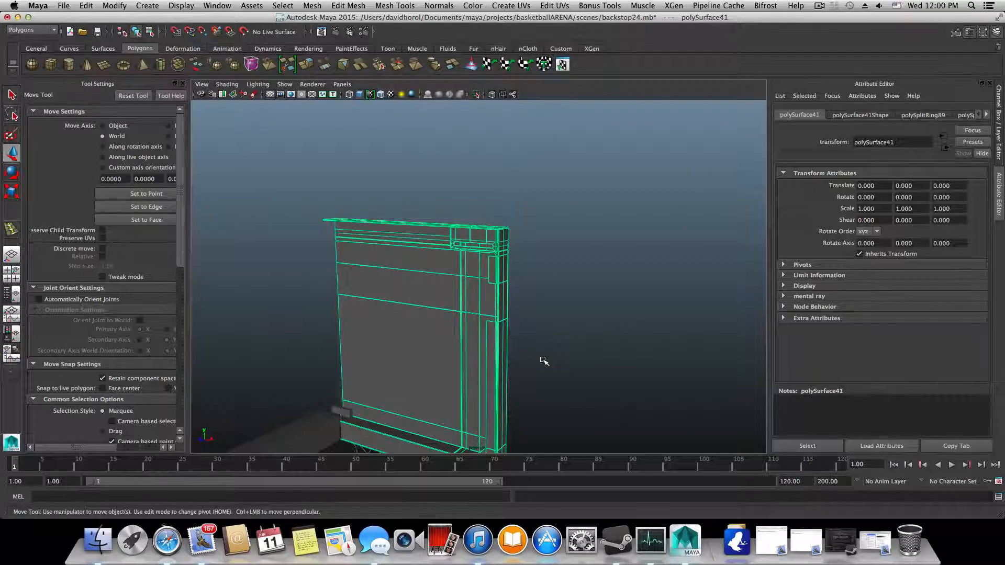
pyautogui.keyDown('alt'); pyautogui.moveTo(544, 360); pyautogui.dragTo(576, 355); pyautogui.keyUp('alt')
pyautogui.keyDown('alt'); pyautogui.moveTo(507, 332); pyautogui.dragTo(576, 339, button='right'); pyautogui.keyUp('alt')
pyautogui.keyDown('alt'); pyautogui.moveTo(496, 319); pyautogui.dragTo(492, 358, button='middle'); pyautogui.keyUp('alt')
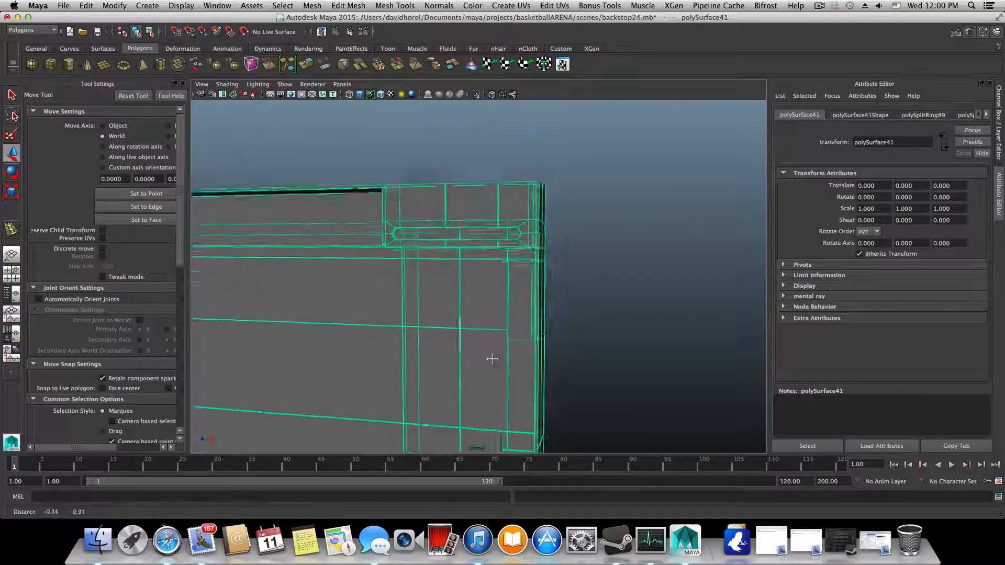
pyautogui.scroll(3, 454, 256)
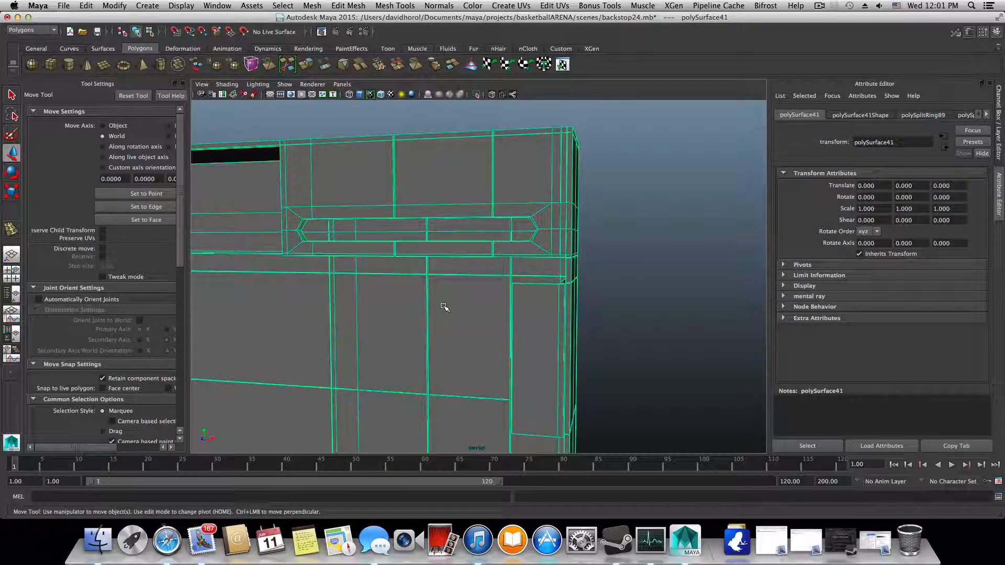
# Step: Save the scene as a new file named backstop25.mb in the scenes folder
pyautogui.click(63, 5)
pyautogui.click(104, 59)
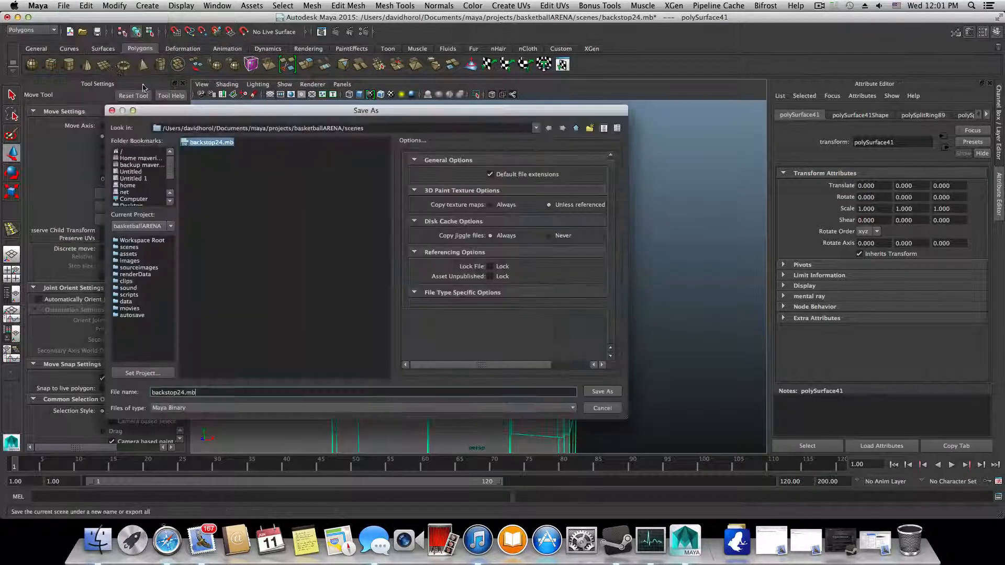
pyautogui.click(184, 392)
pyautogui.press('BackSpace')
pyautogui.write('5')
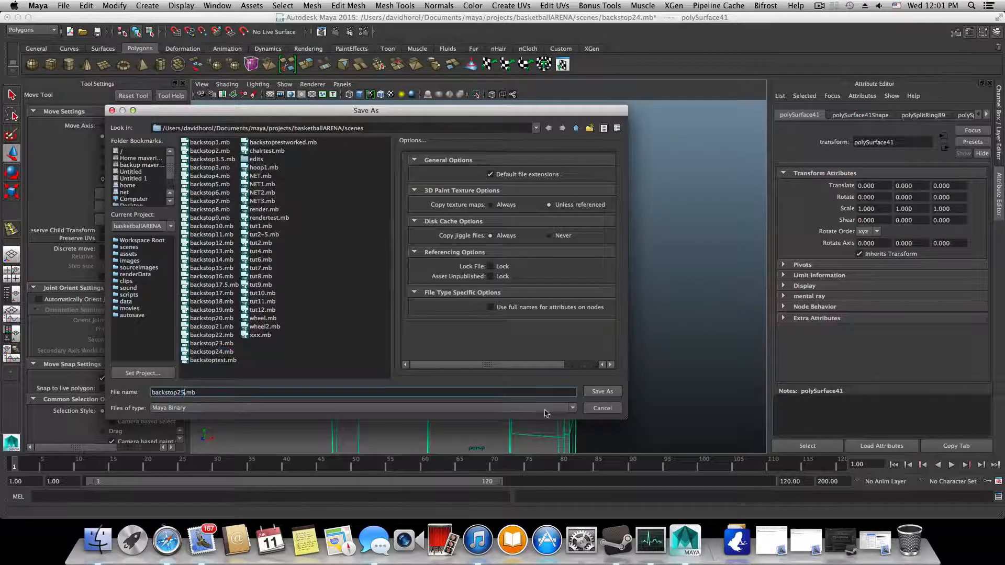
pyautogui.click(599, 392)
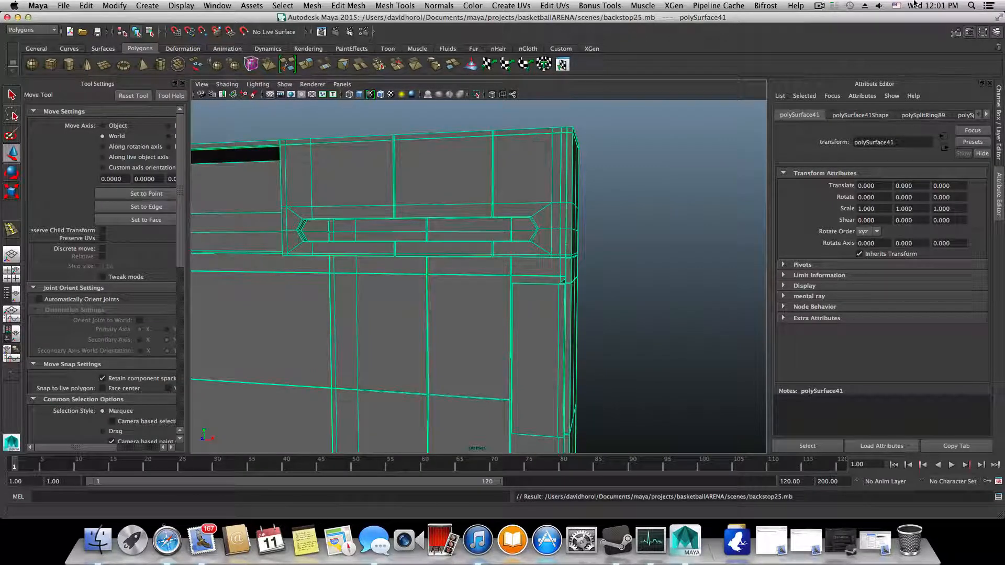